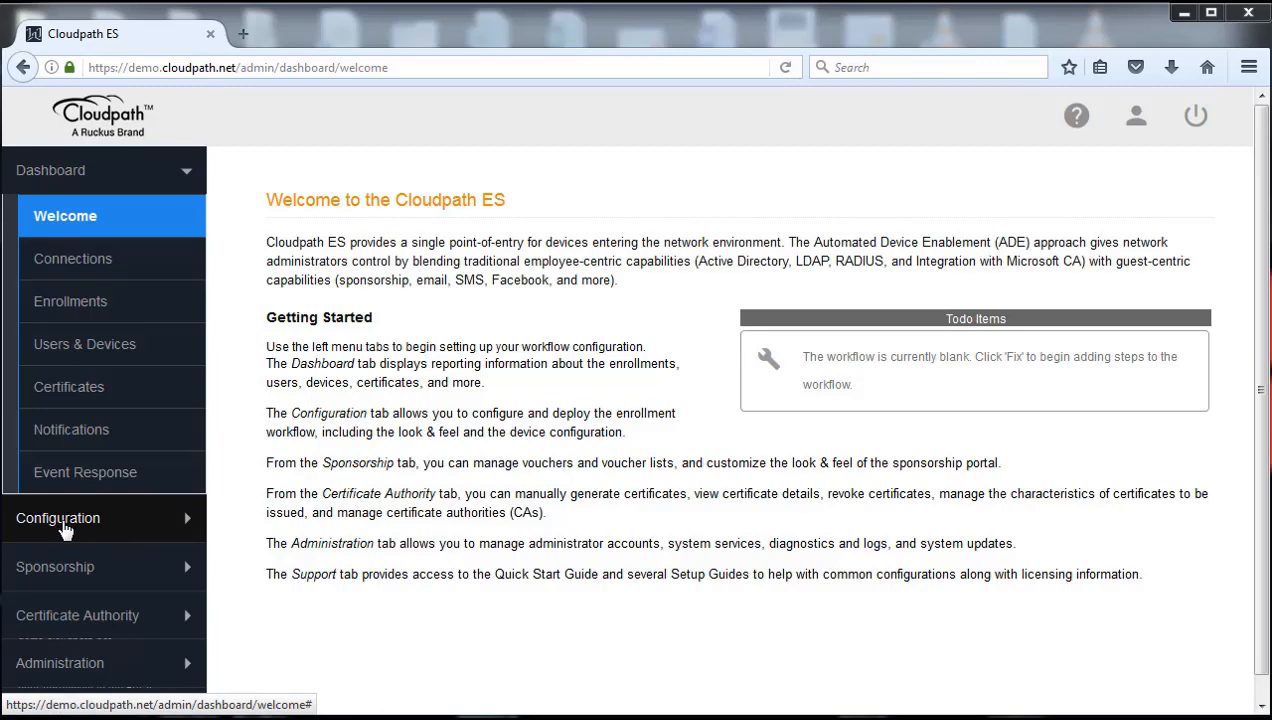
Go to Configuration > Workflows, which shows that no workflows exist yet
left_click(62, 521)
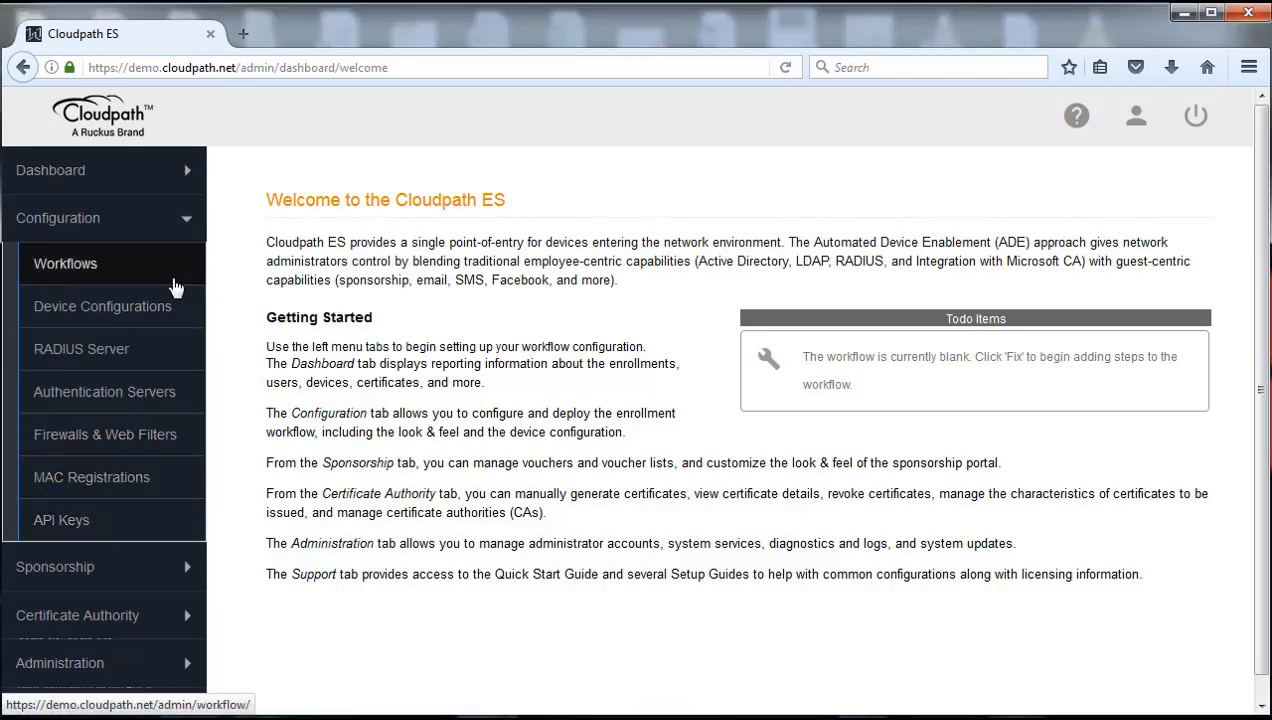
left_click(80, 265)
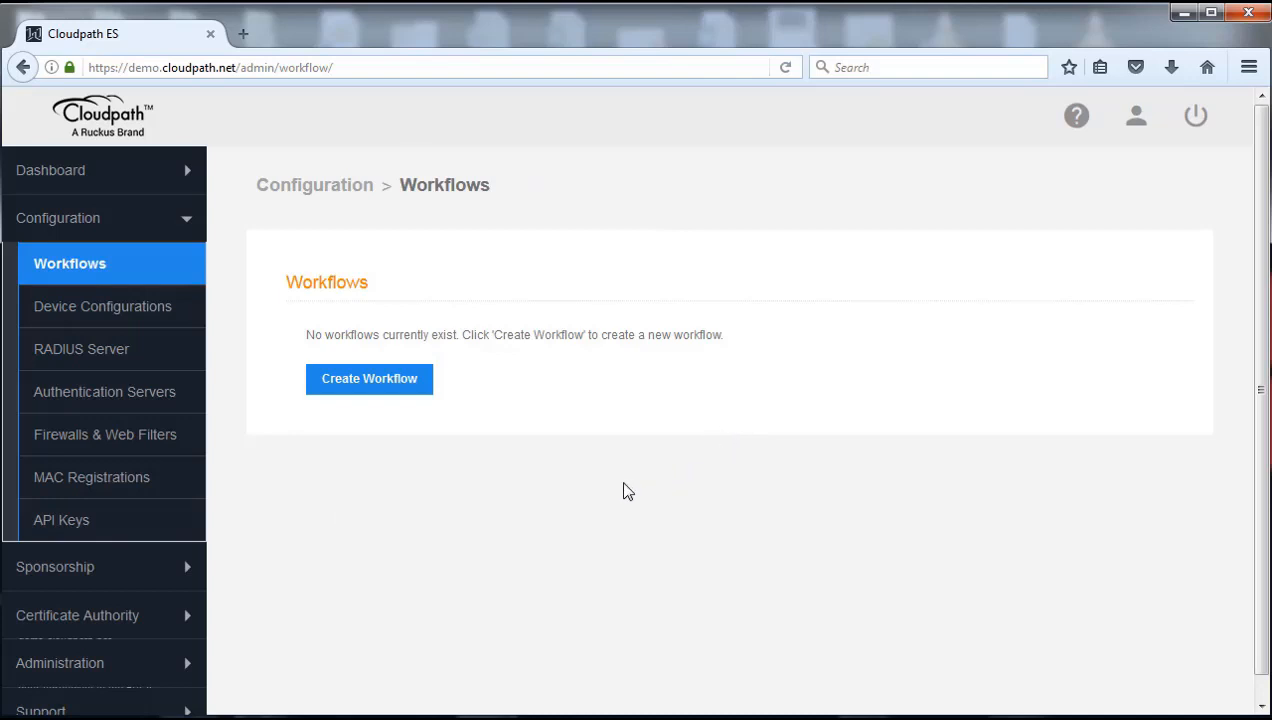
Create a workflow named 'James Workflow' with URL name 'james-workflow' and save it
left_click(372, 384)
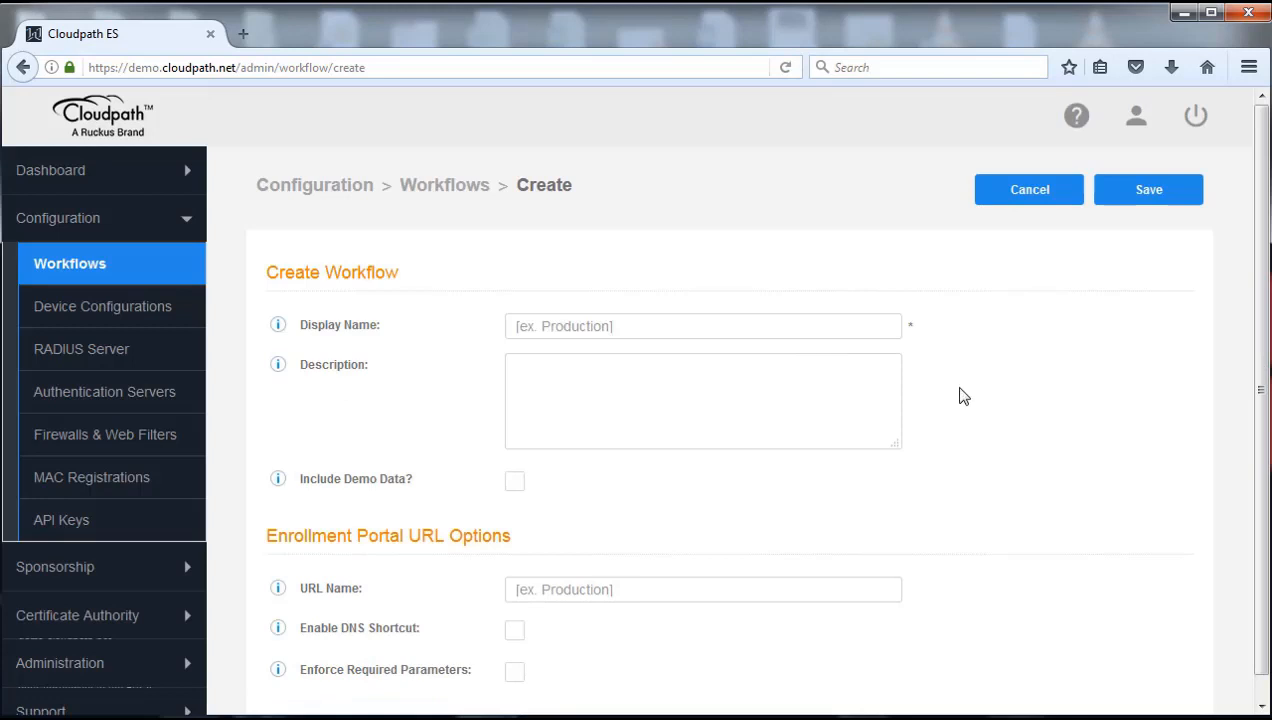
scroll(1262, 323, "down", 1)
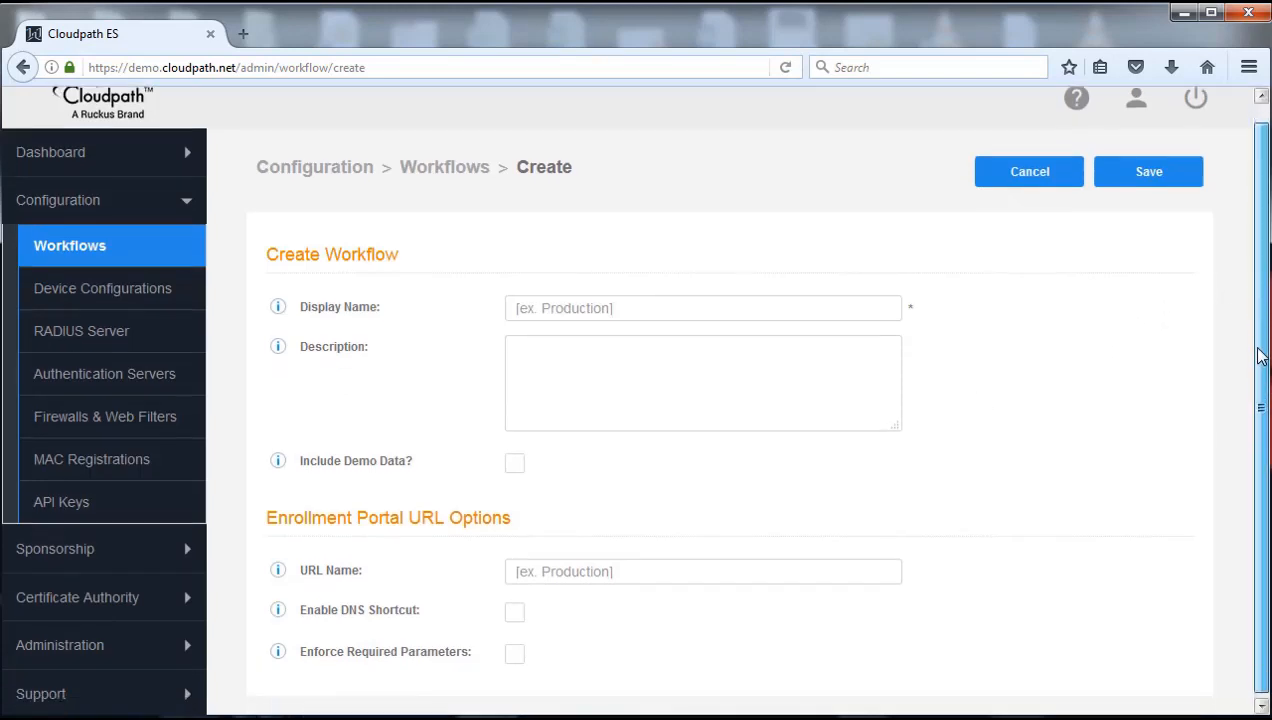
left_click(690, 295)
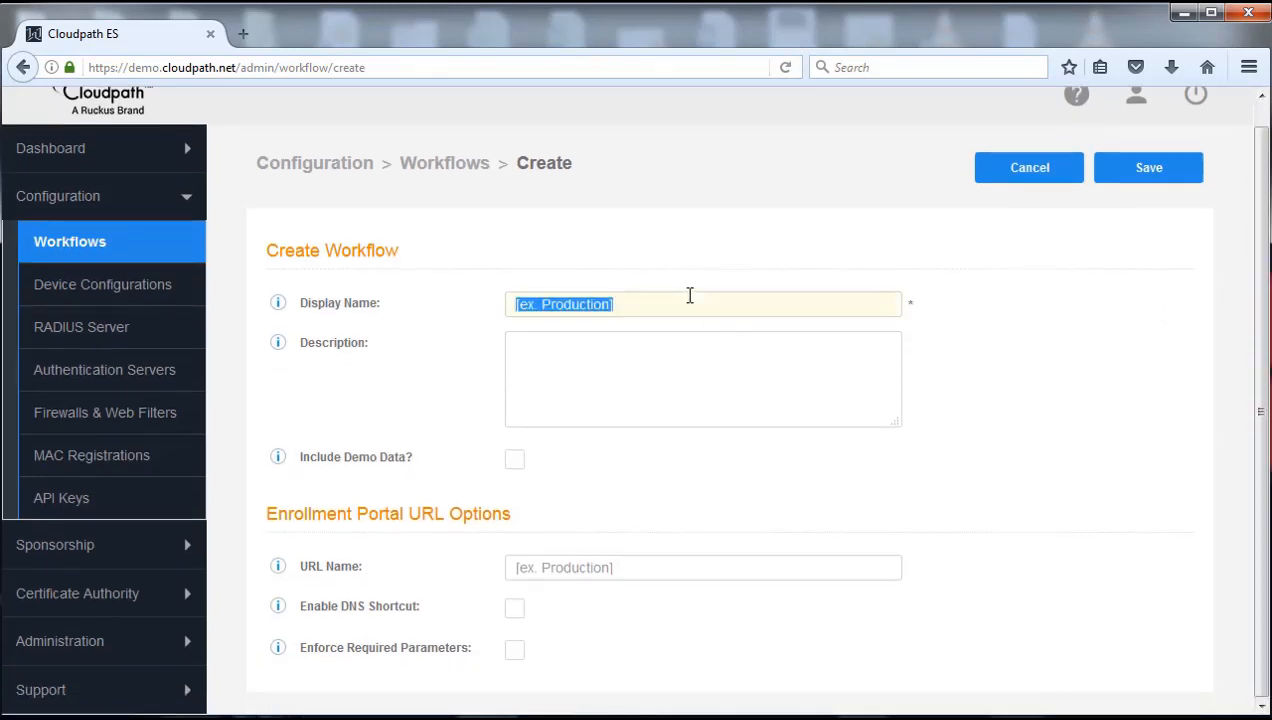
type("James")
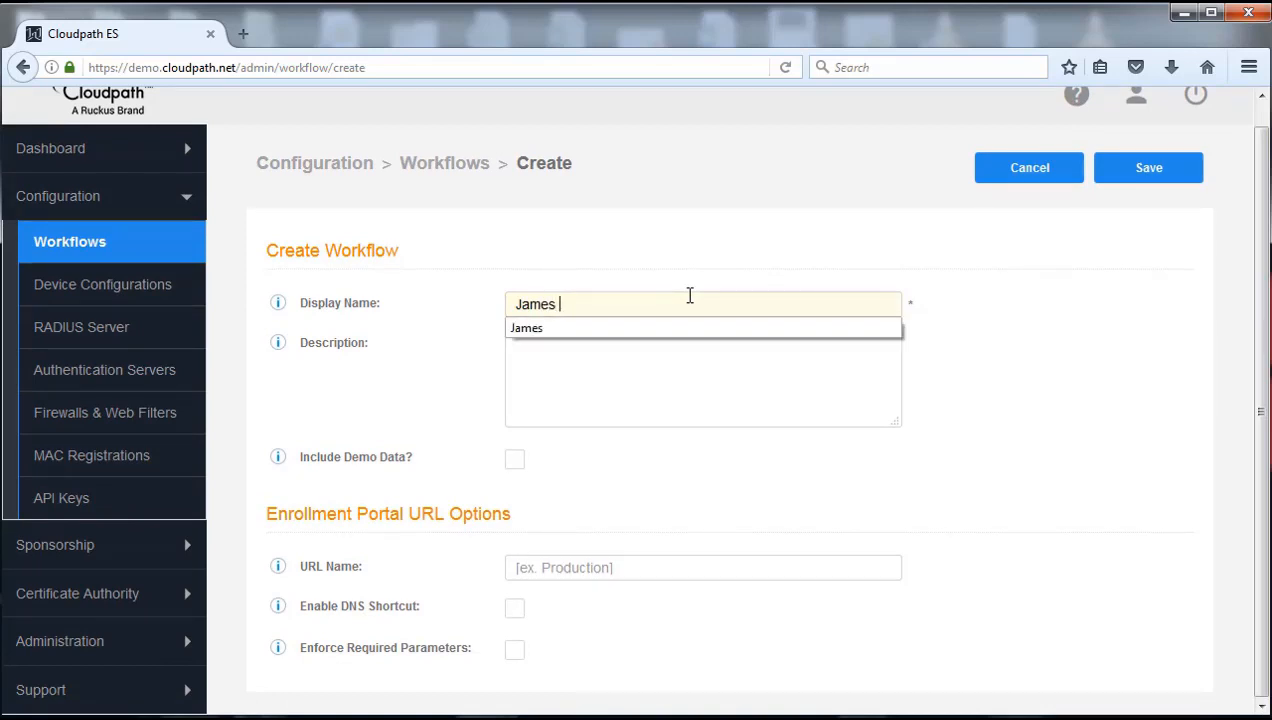
type(" Workflow")
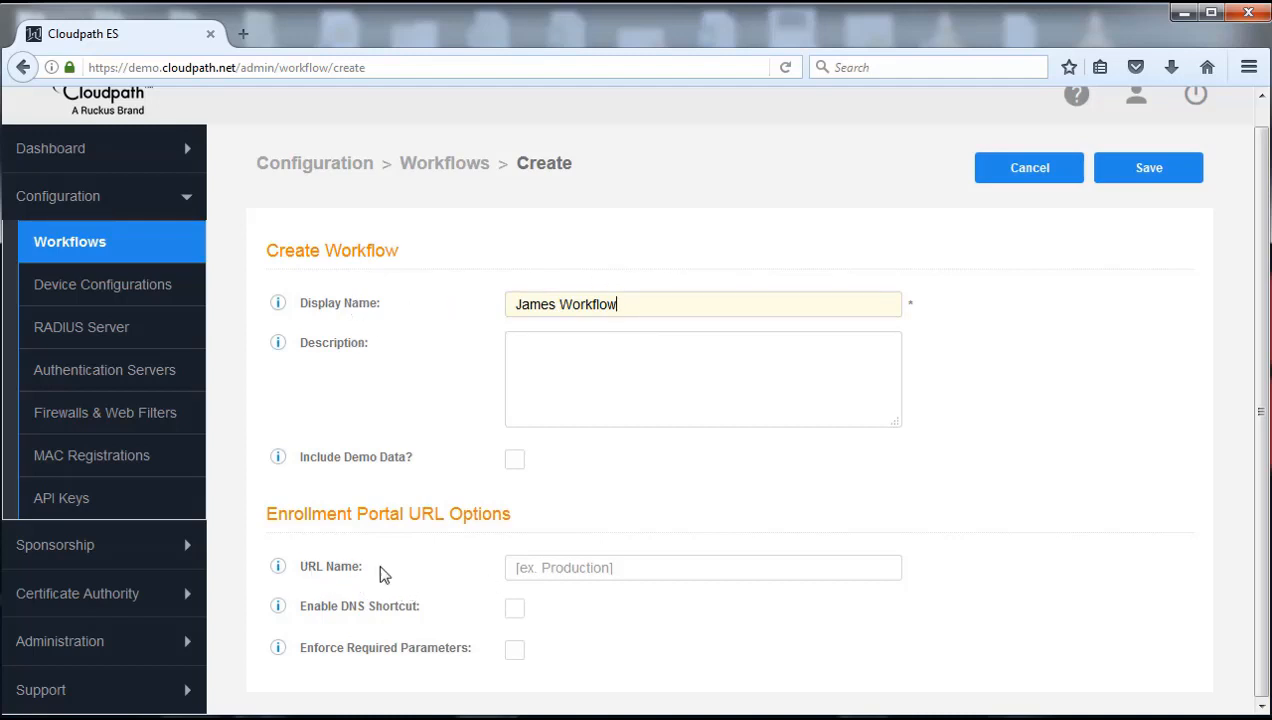
left_click(634, 567)
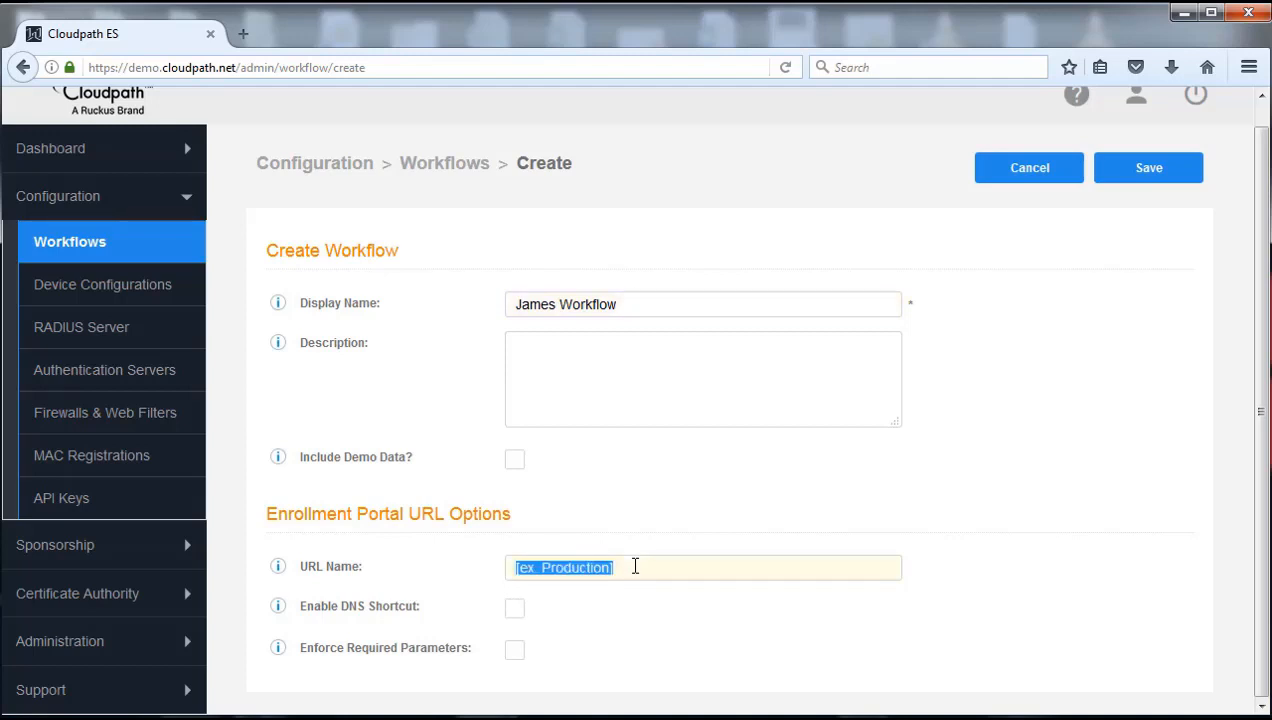
key("BackSpace")
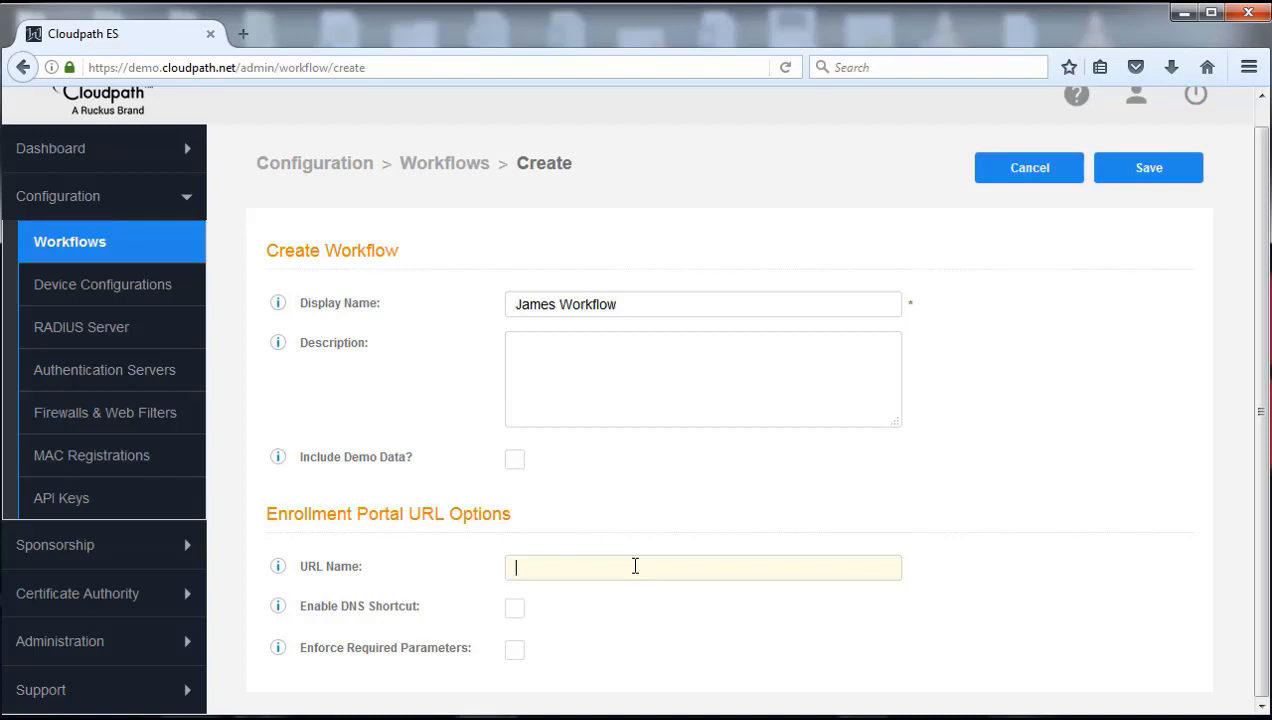
type("james-workflow")
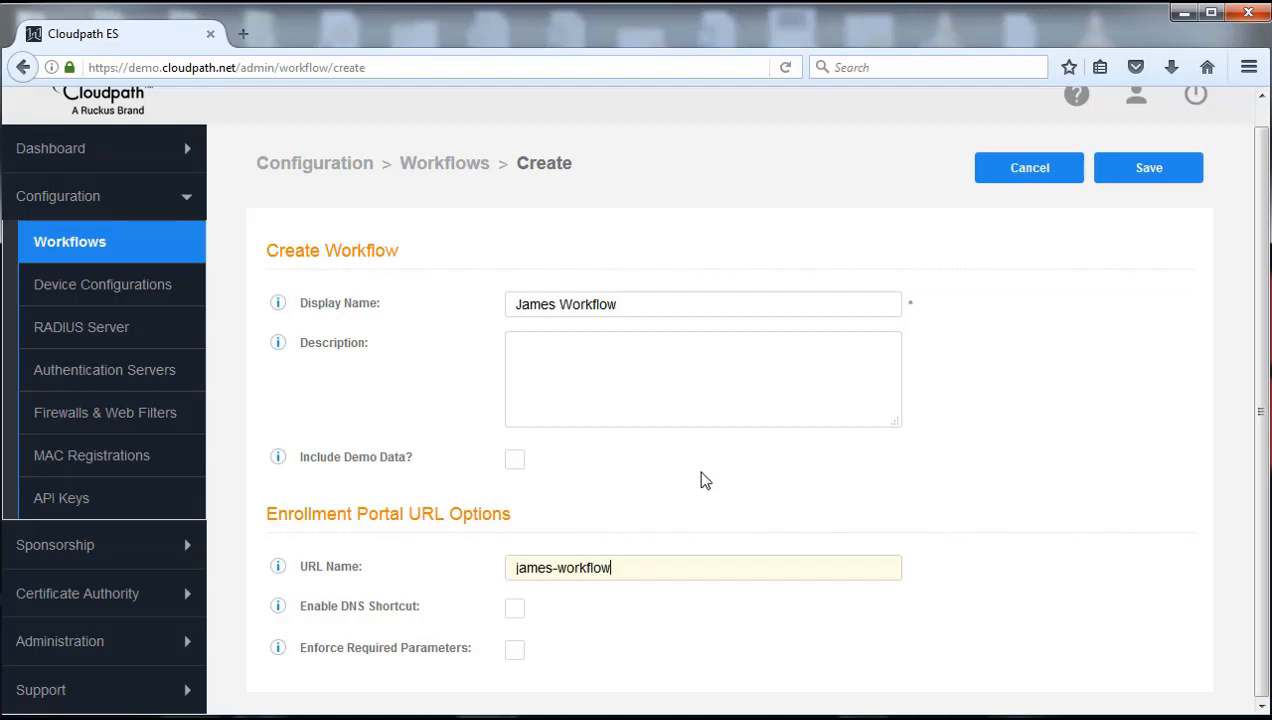
left_click(1146, 177)
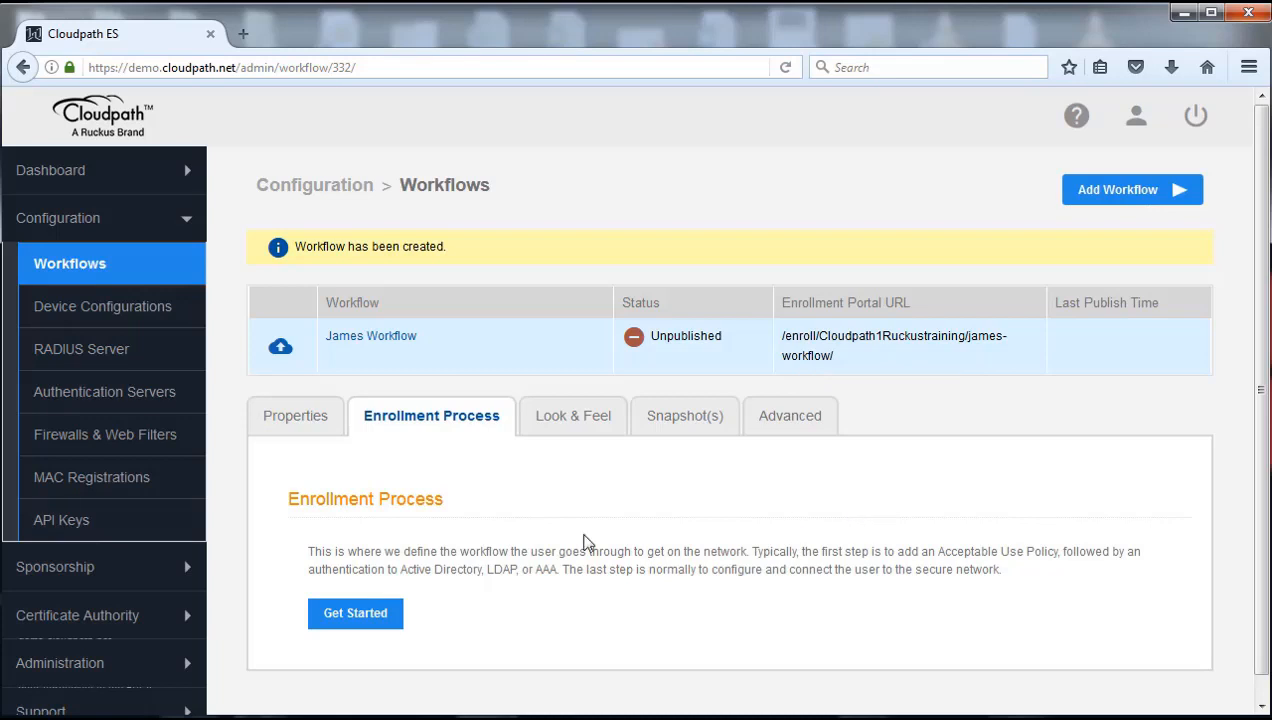
left_click(301, 420)
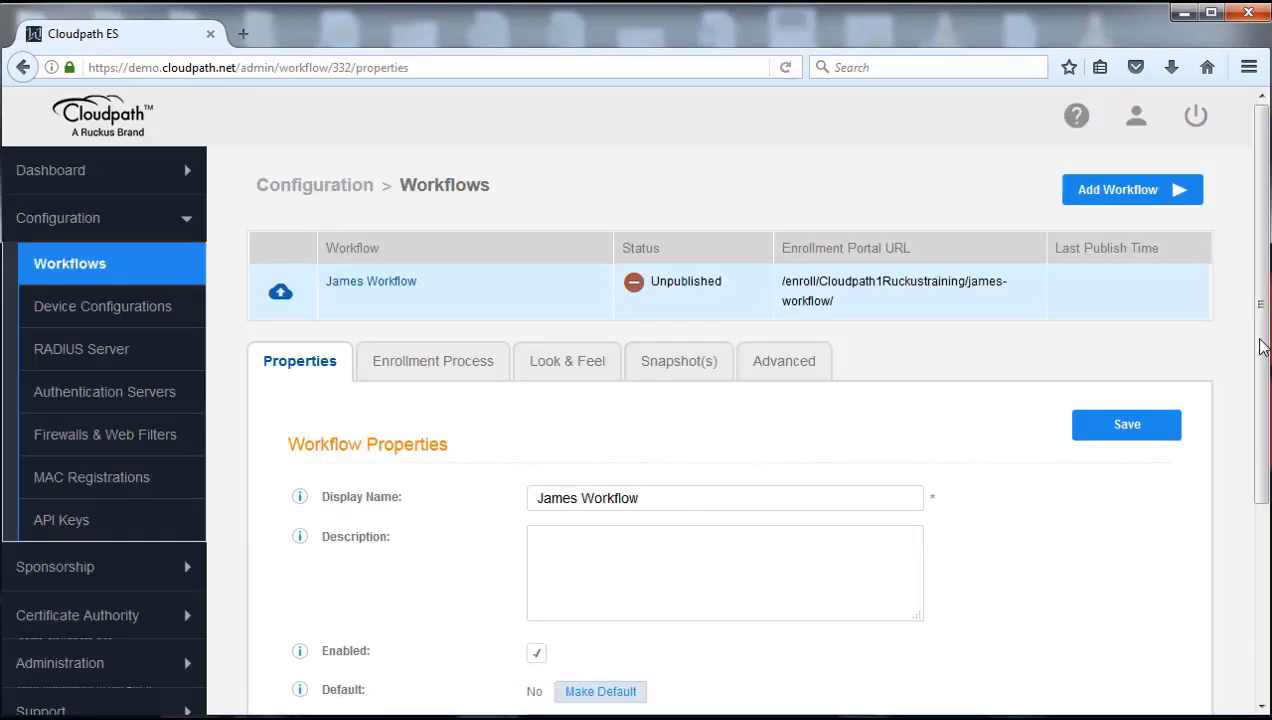
left_click_drag(1260, 340, 1262, 544)
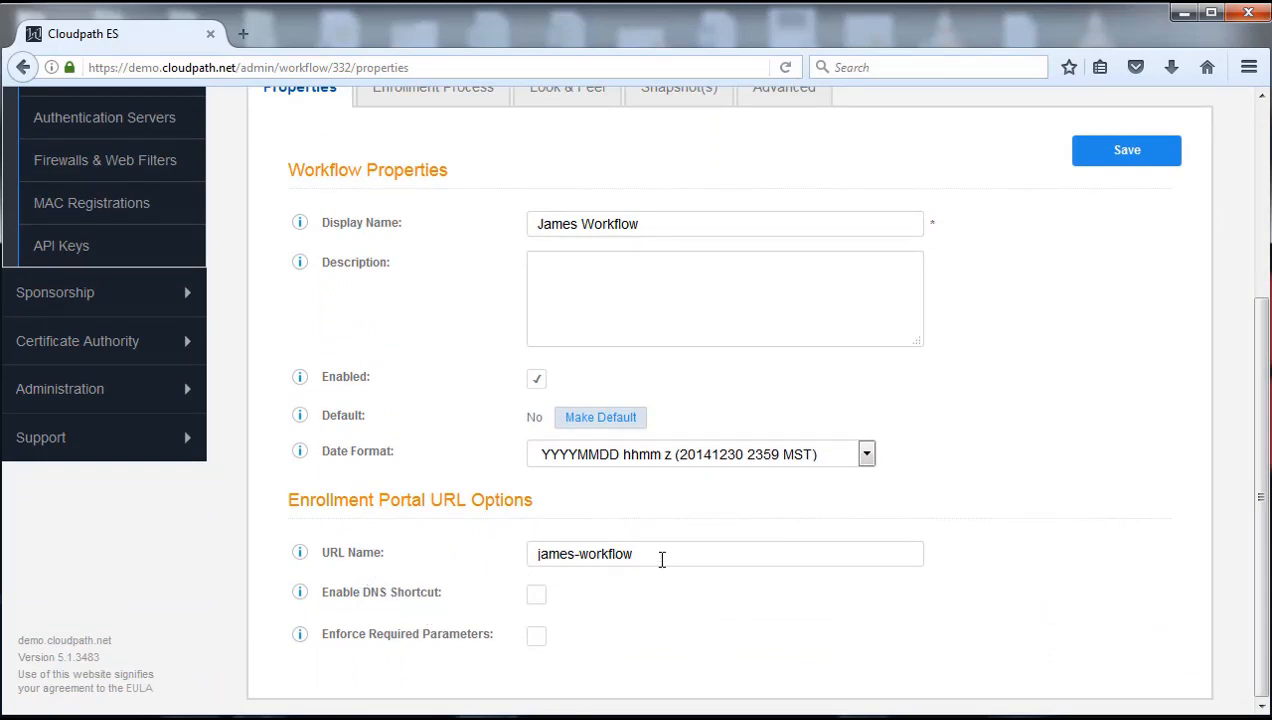
triple_click(661, 552)
left_click(661, 552)
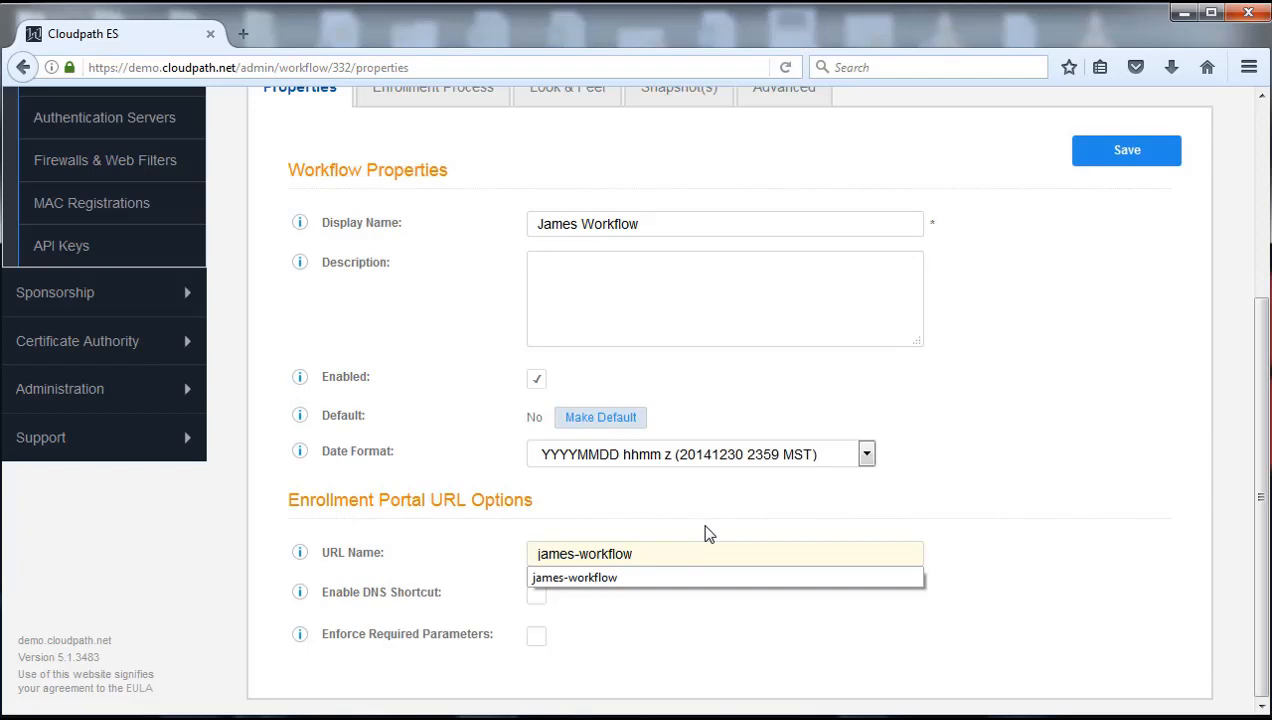
left_click(704, 533)
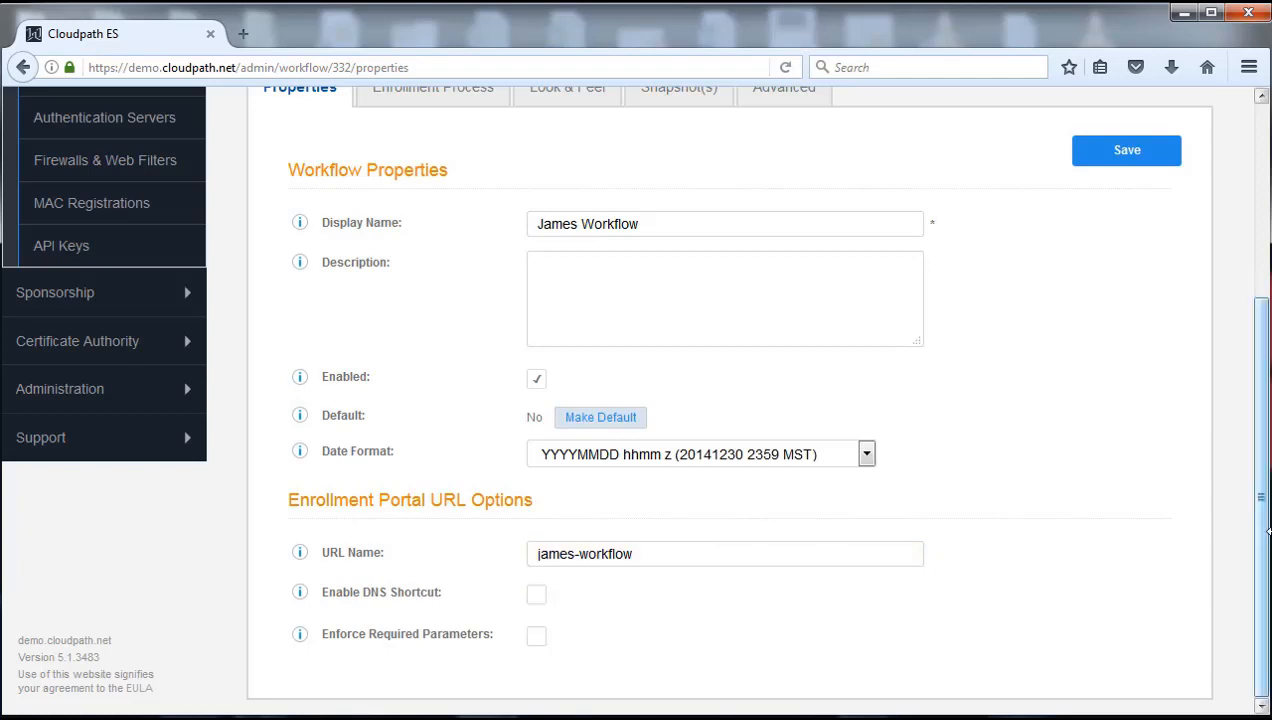
scroll(1262, 476, "up", 2)
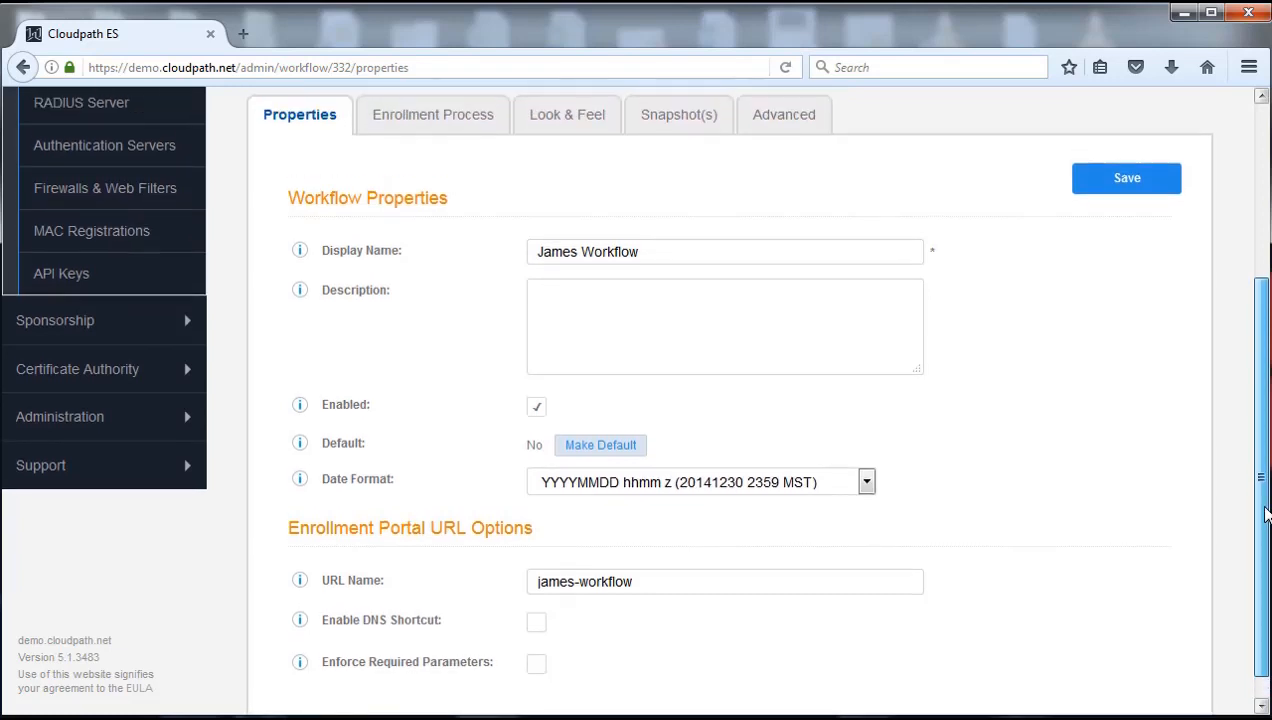
scroll(1267, 481, "up", 5)
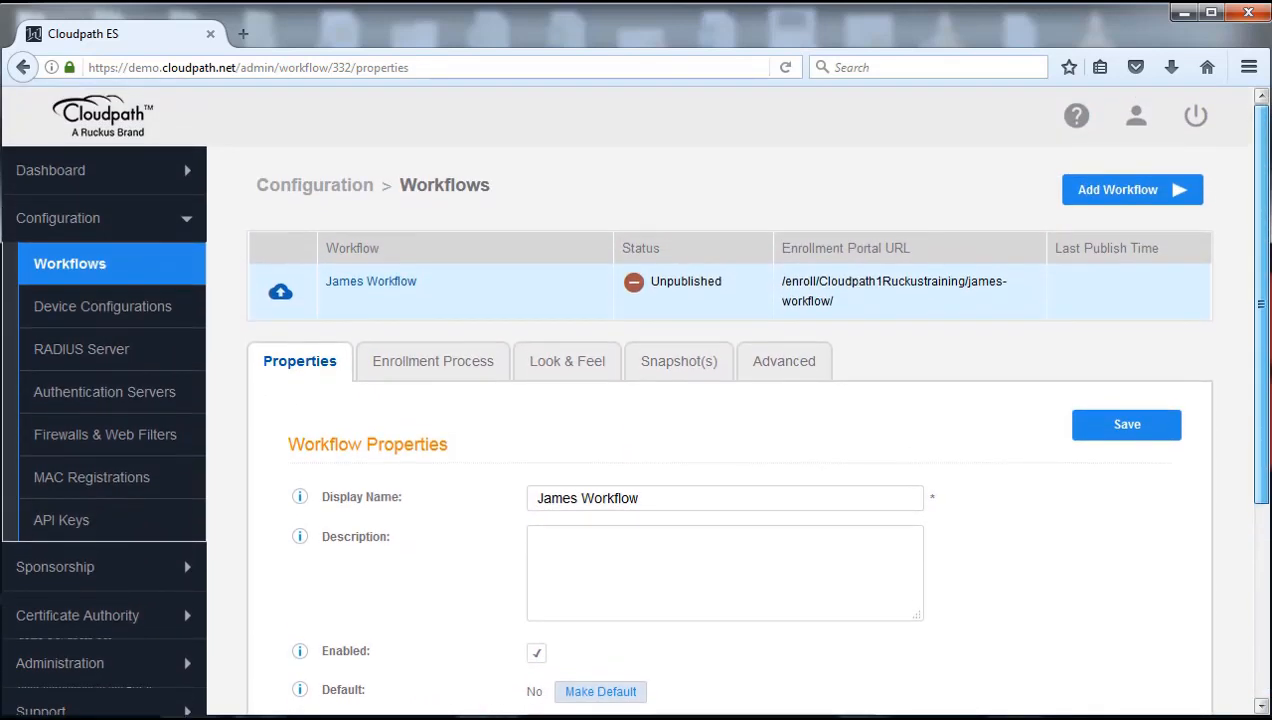
left_click(440, 372)
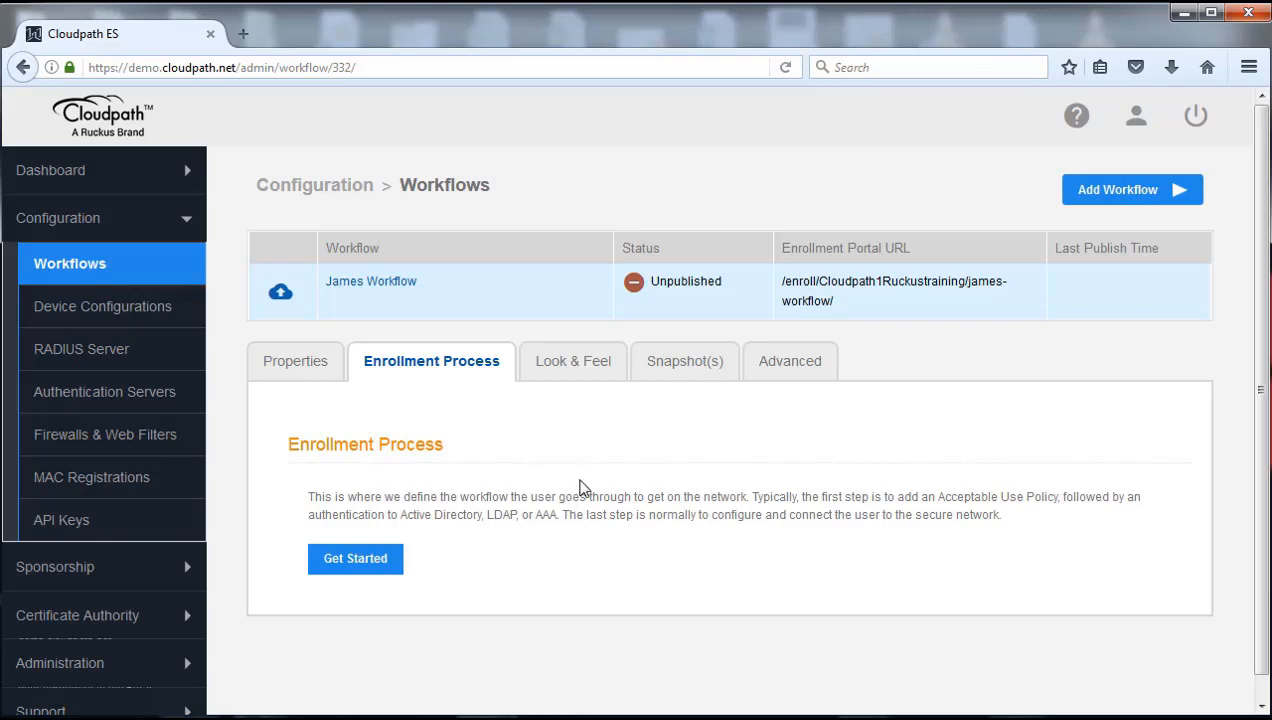
Review James Workflow's Look & Feel, Snapshot(s) and Advanced settings, including its portal URL and QR code
left_click(571, 368)
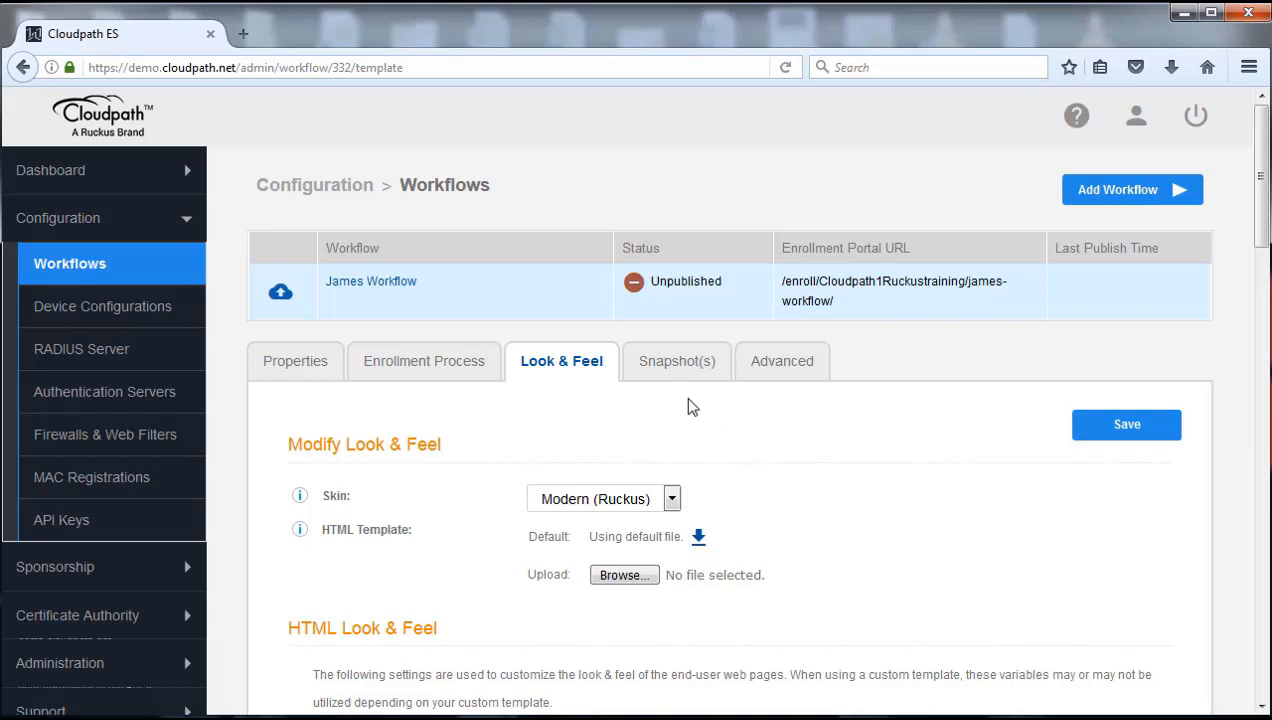
left_click(676, 370)
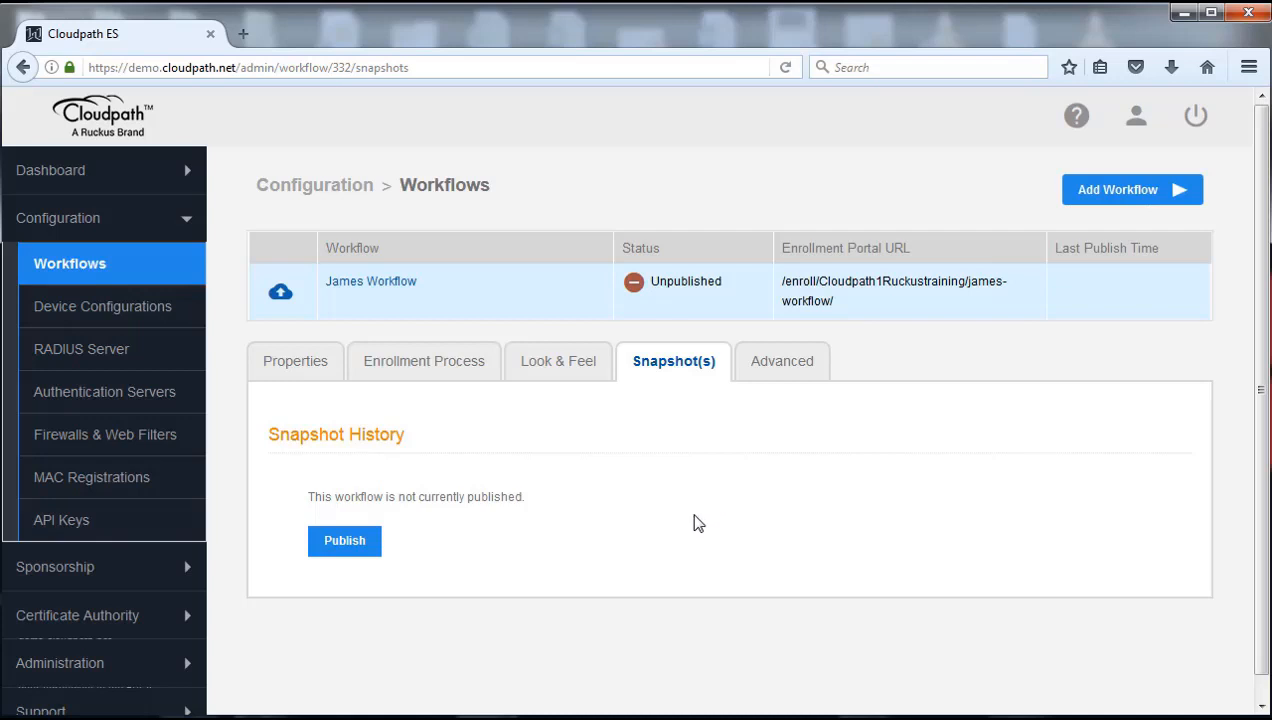
left_click(776, 366)
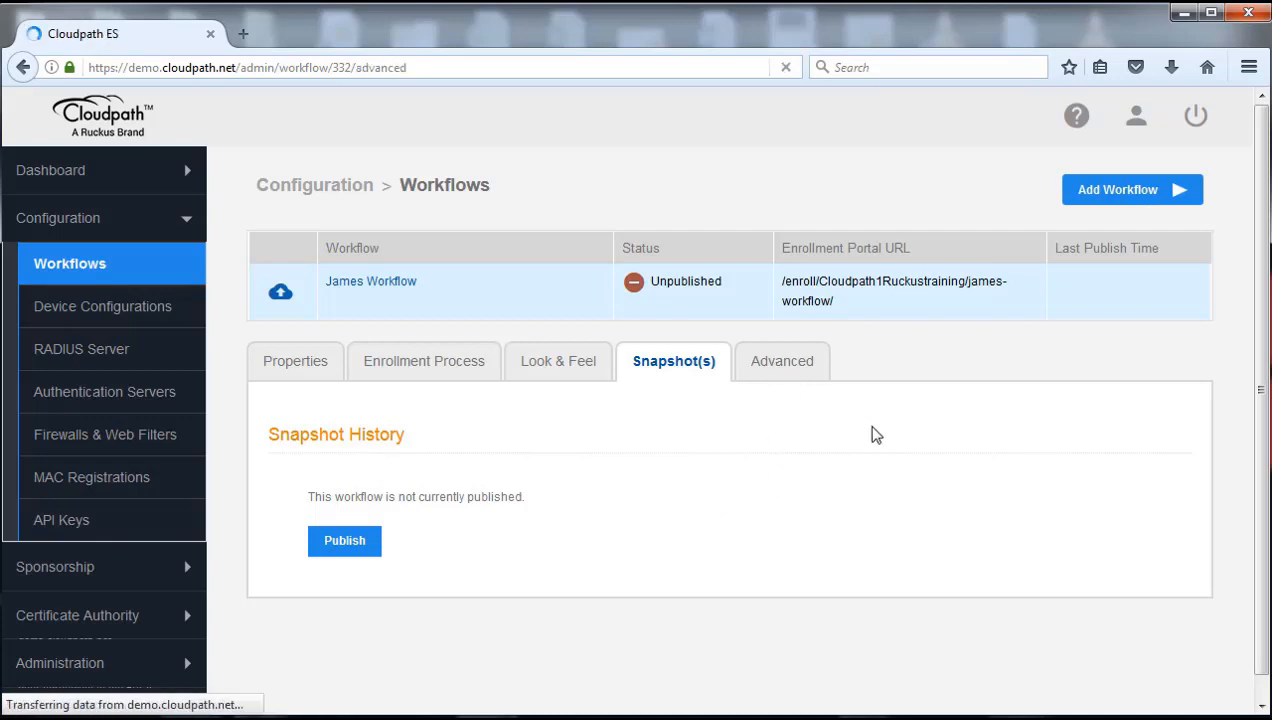
scroll(1036, 494, "down", 1)
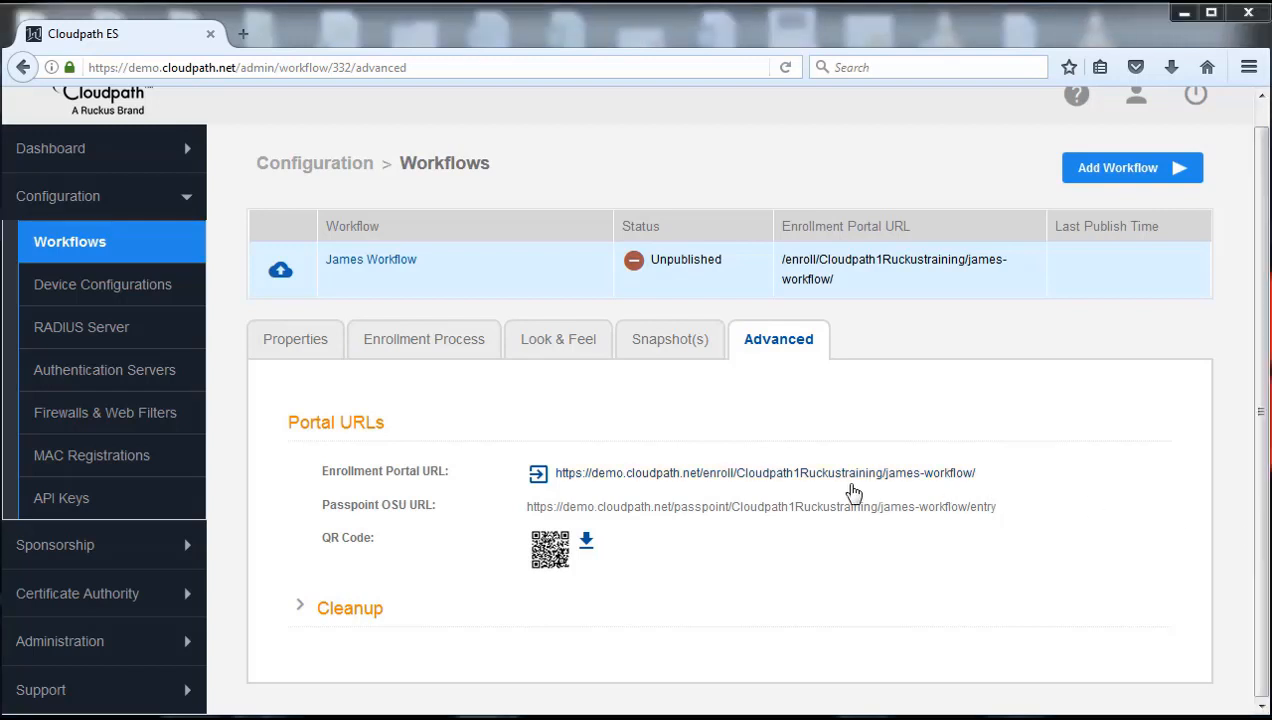
Expand the Cleanup options, then return to the workflow's Enrollment Process overview
left_click(300, 606)
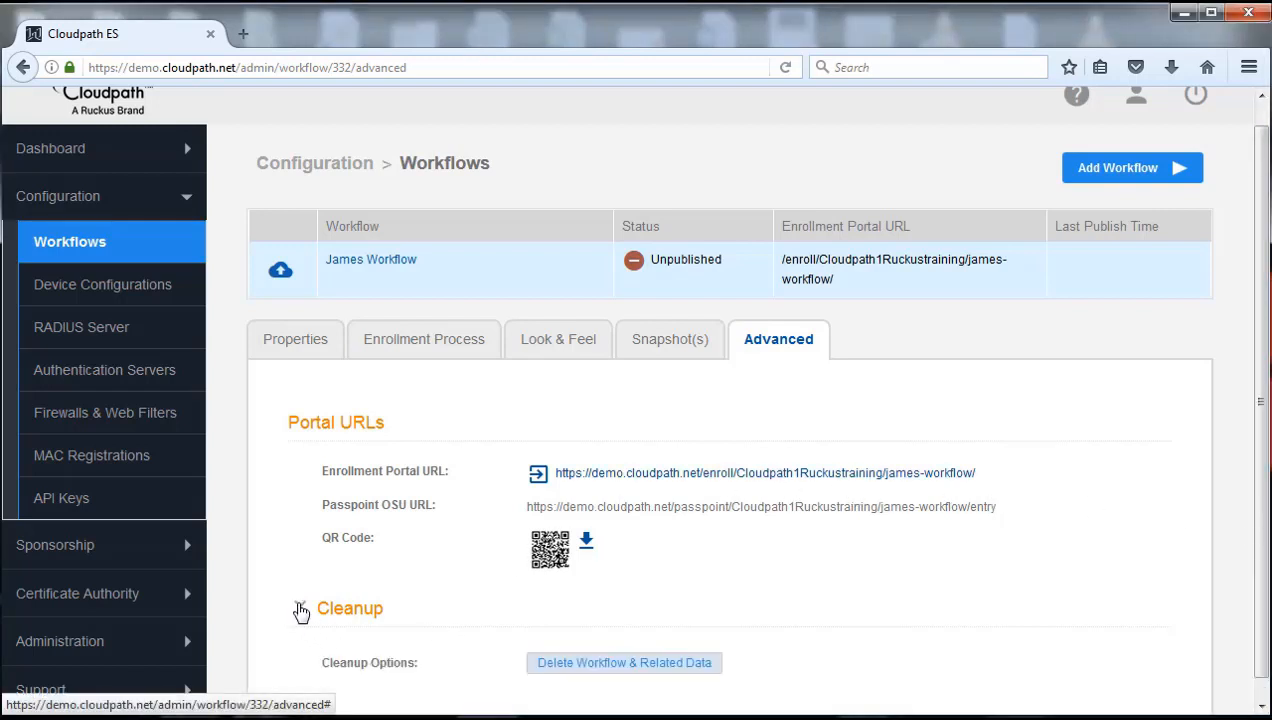
left_click_drag(1262, 362, 1262, 418)
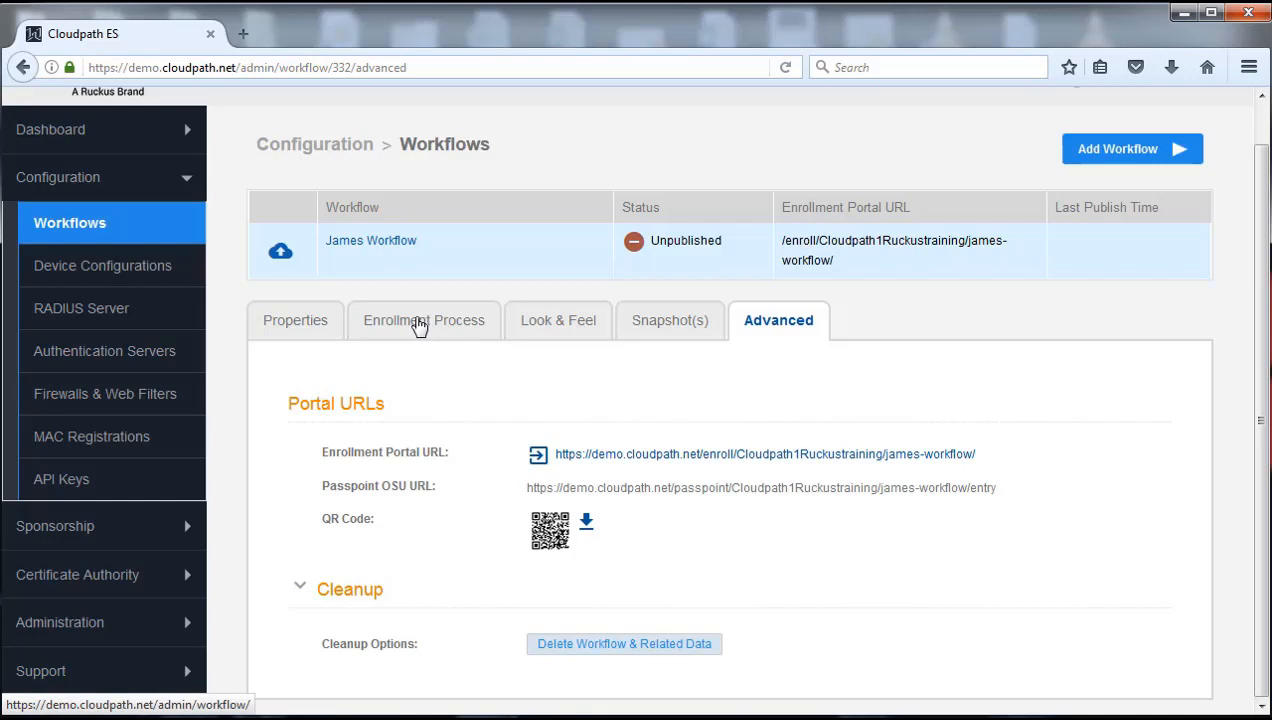
left_click(419, 327)
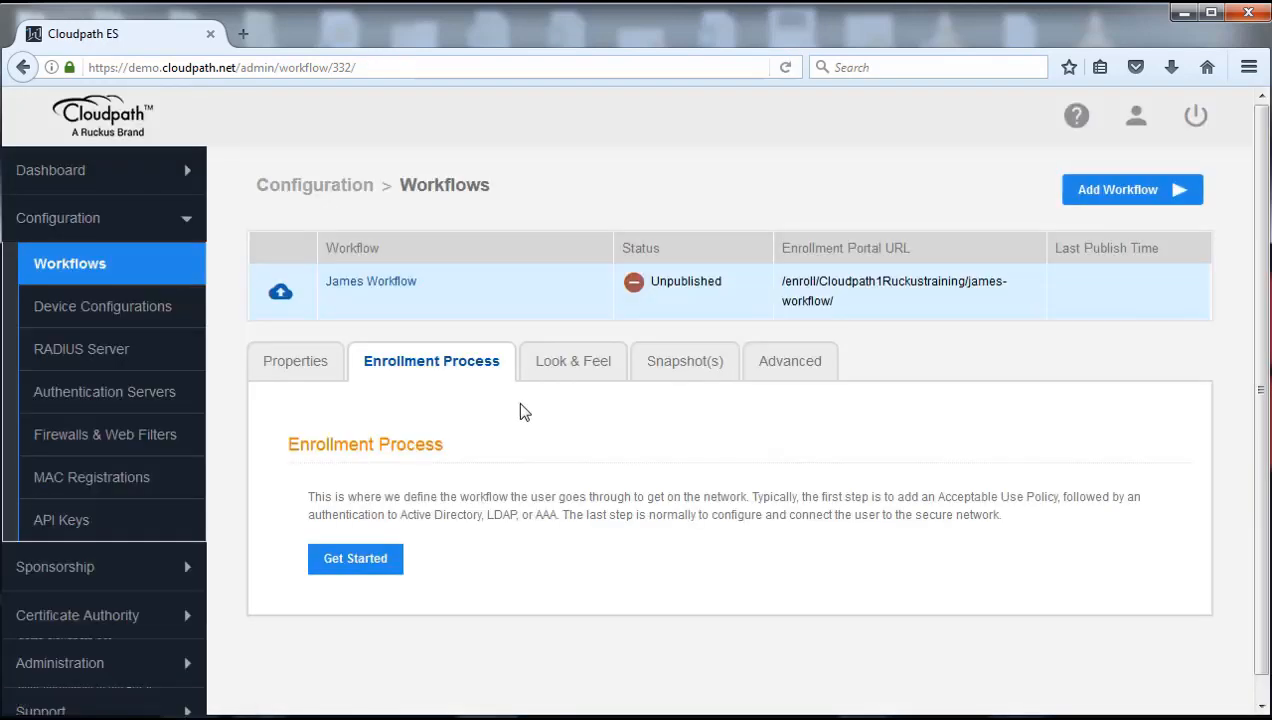
Begin the first enrollment step as 'Display an Acceptable Use Policy (AUP)' and continue
left_click(352, 572)
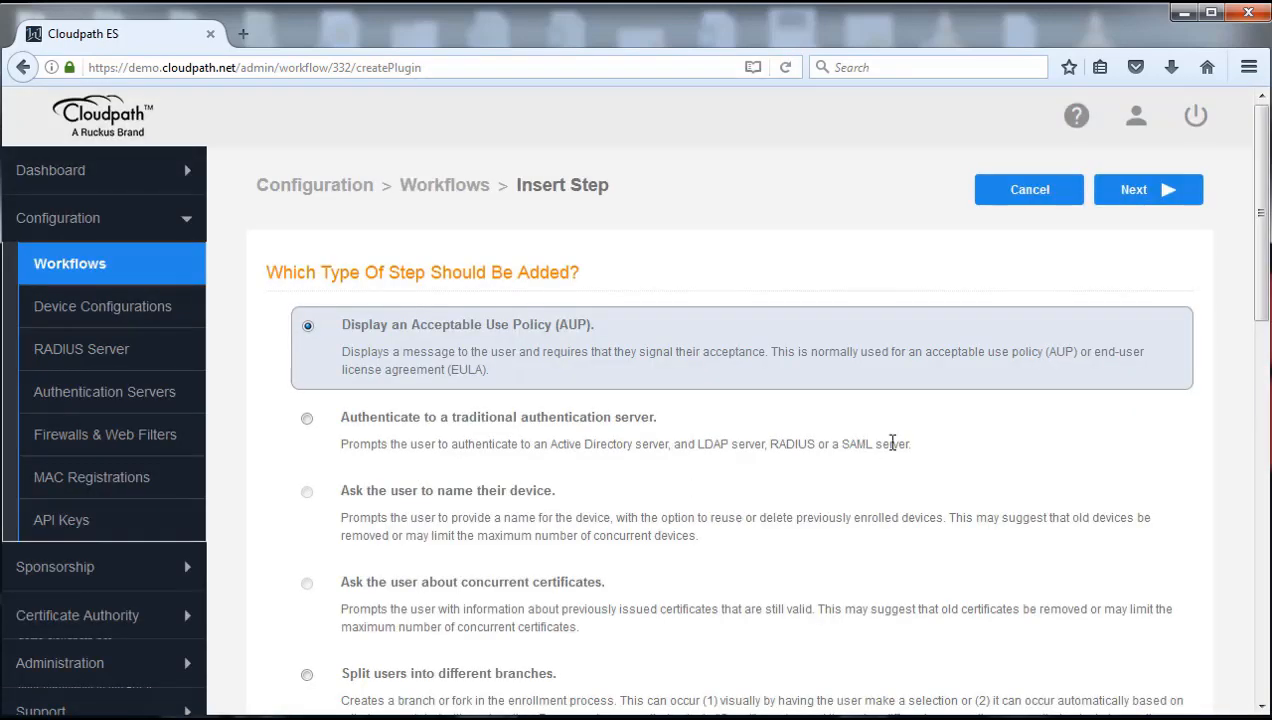
left_click_drag(1259, 288, 1266, 668)
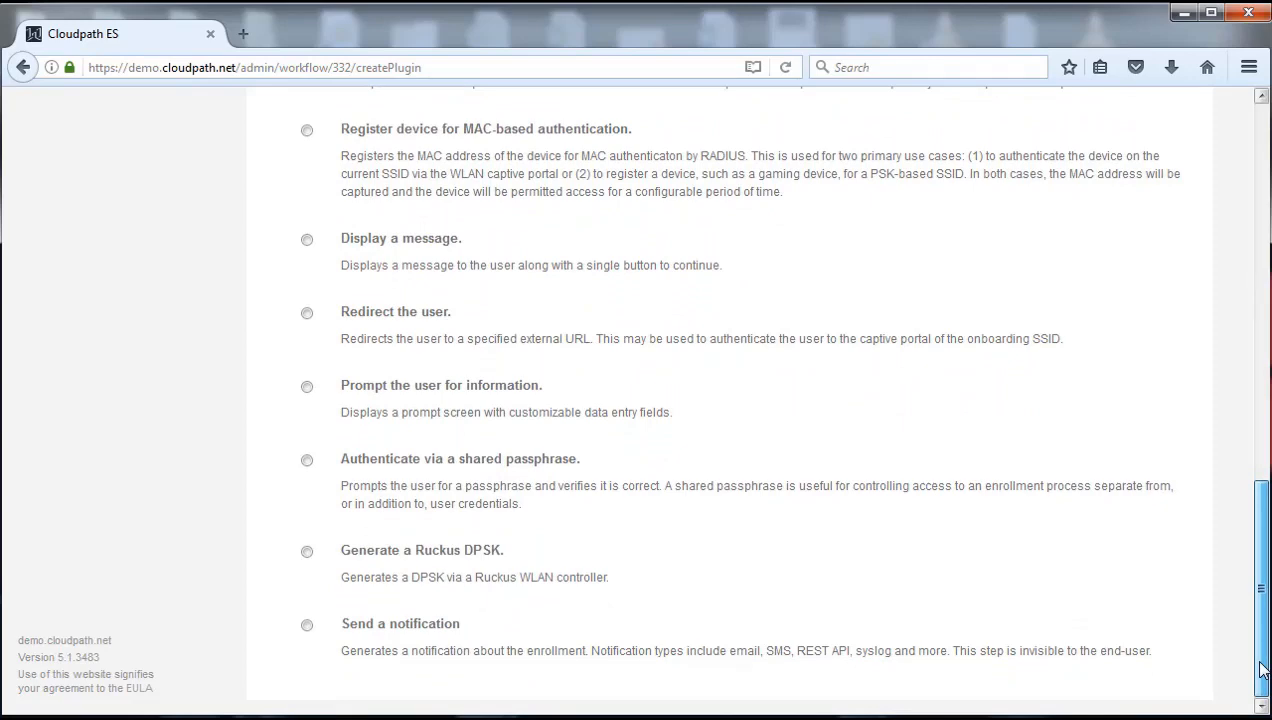
left_click_drag(1262, 670, 1238, 244)
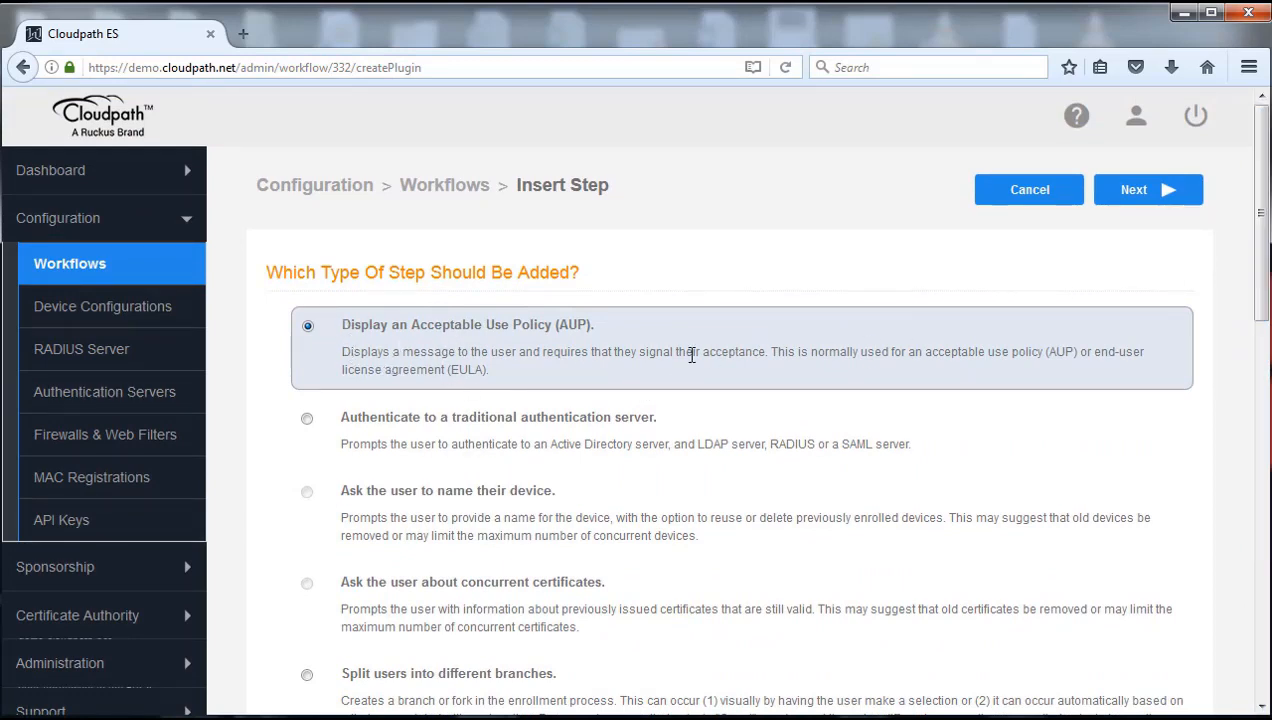
left_click(1147, 203)
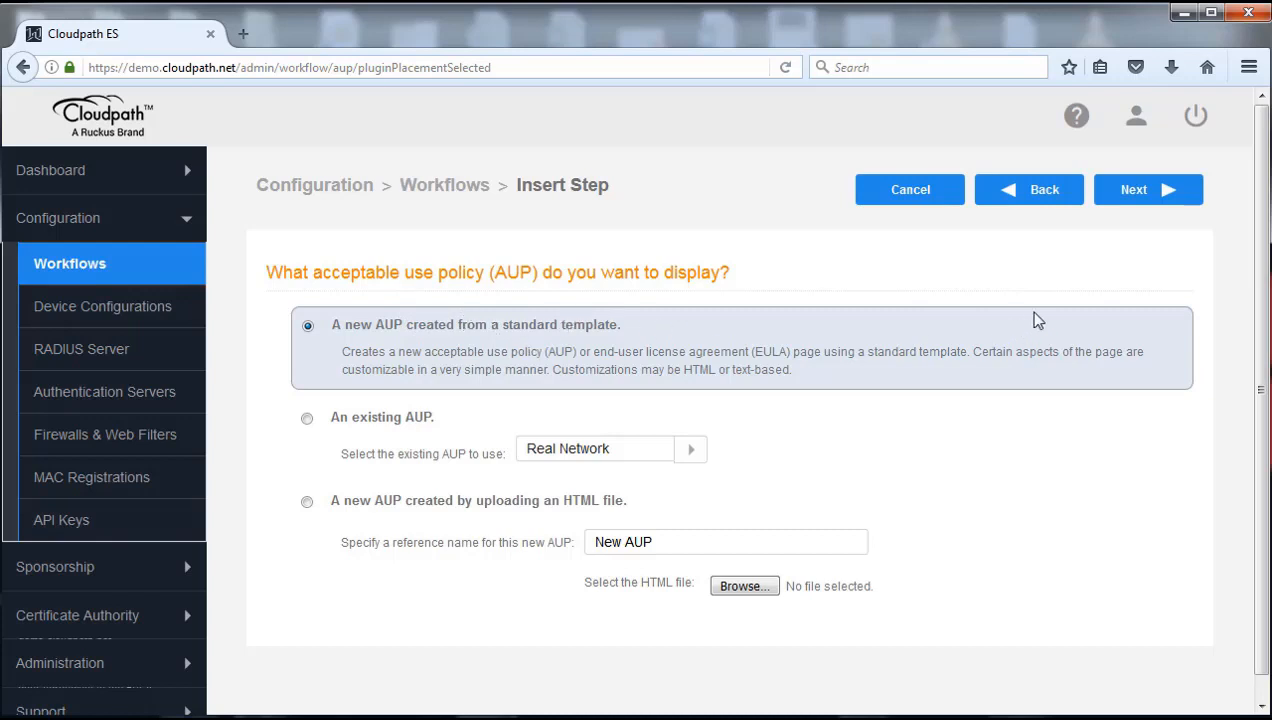
Create a new AUP from the standard template named 'James AUP' and save it as Step 1
left_click(1141, 194)
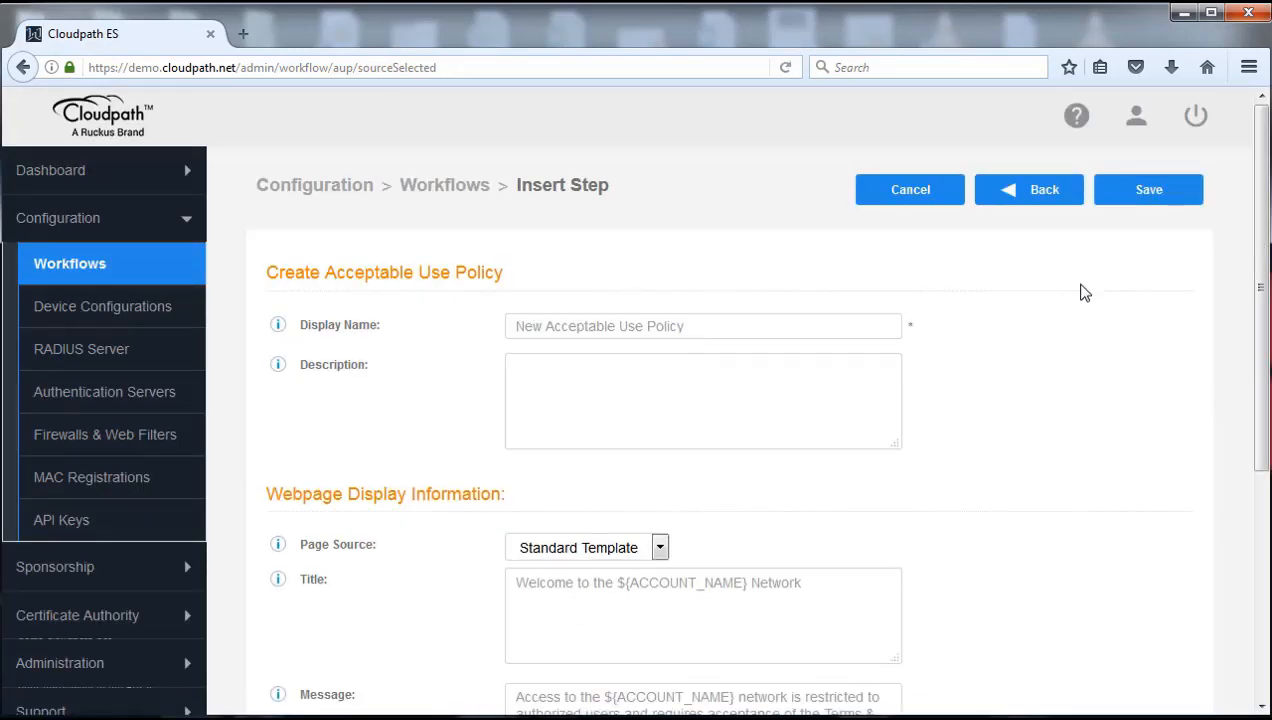
triple_click(721, 326)
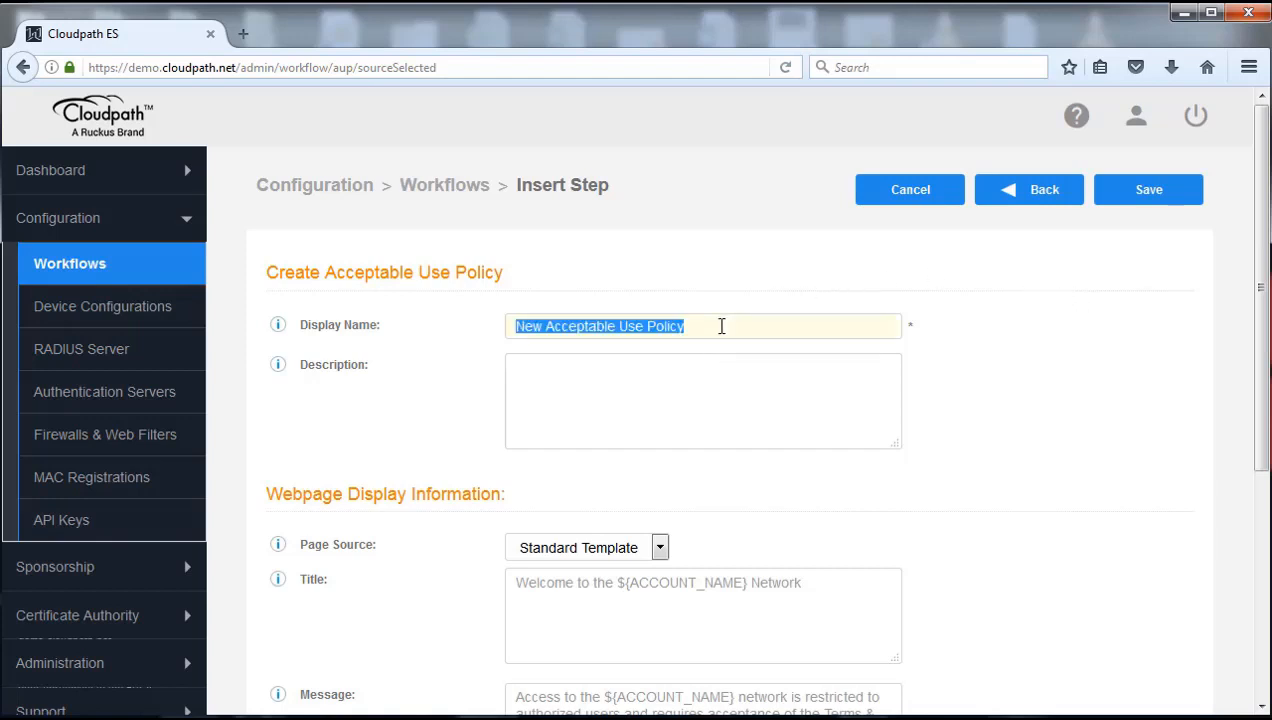
type("James ")
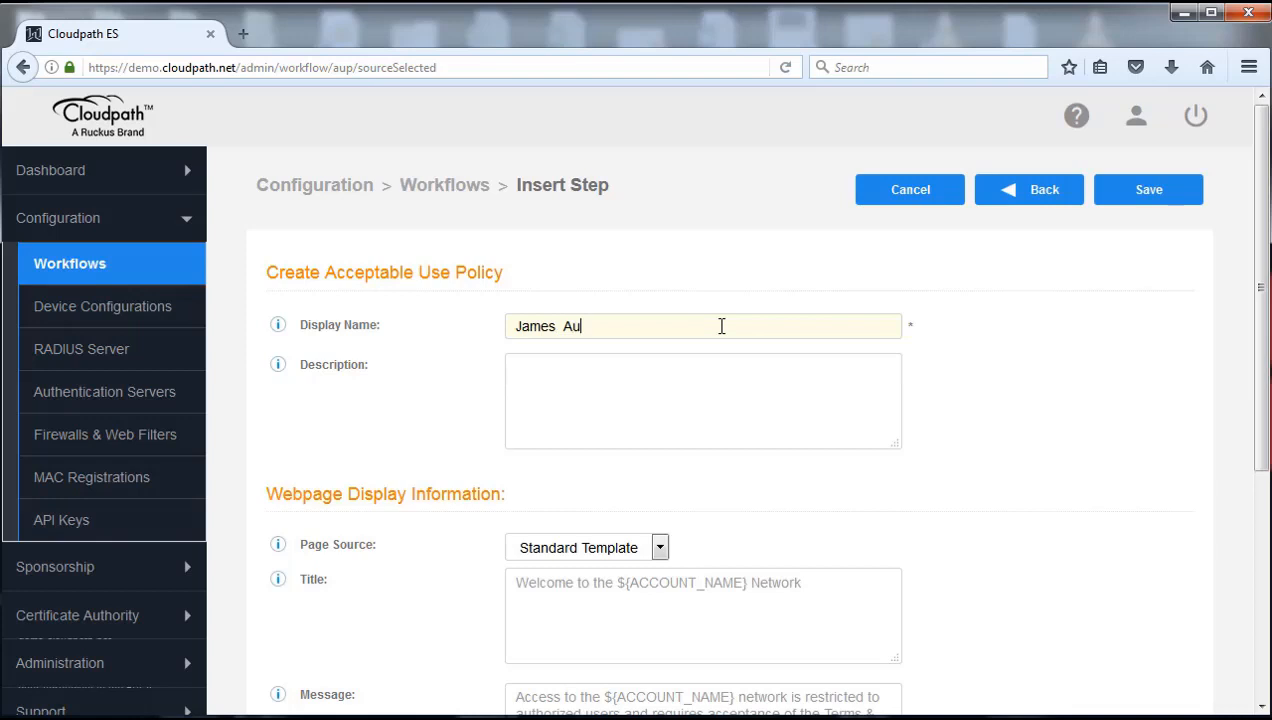
type("Au")
key("BackSpace")
key("BackSpace")
key("BackSpace")
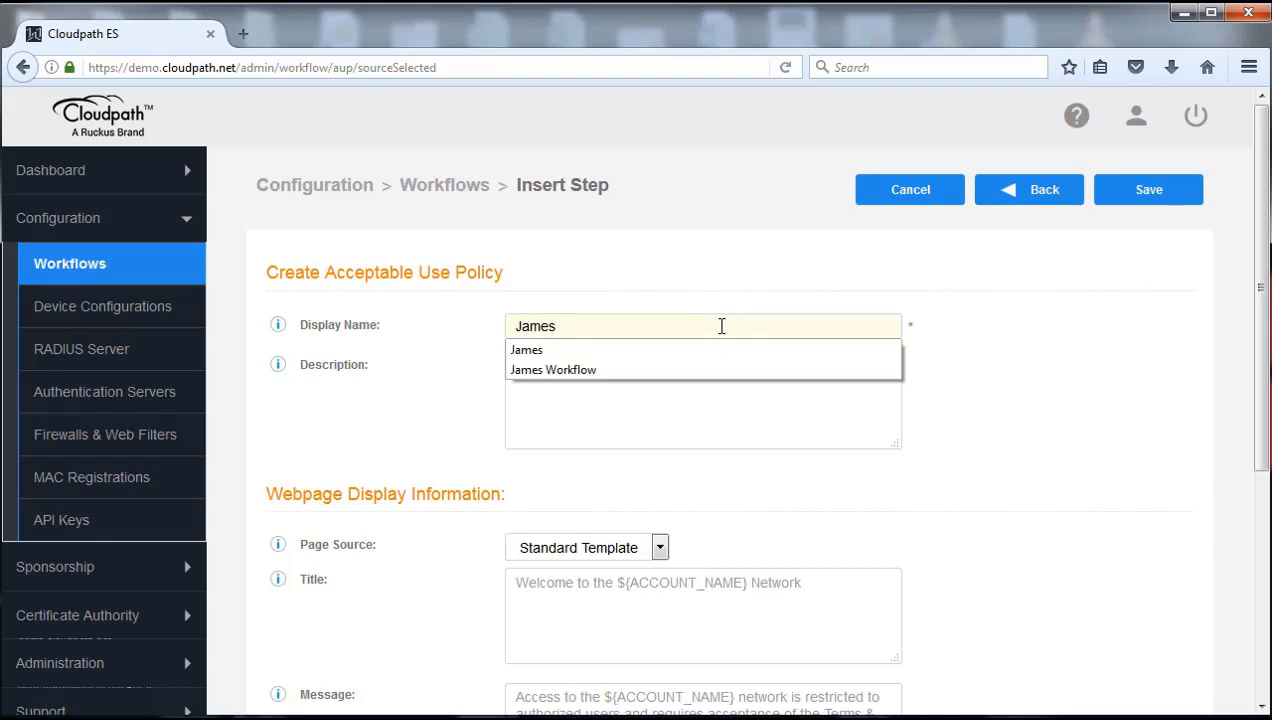
type("AUP")
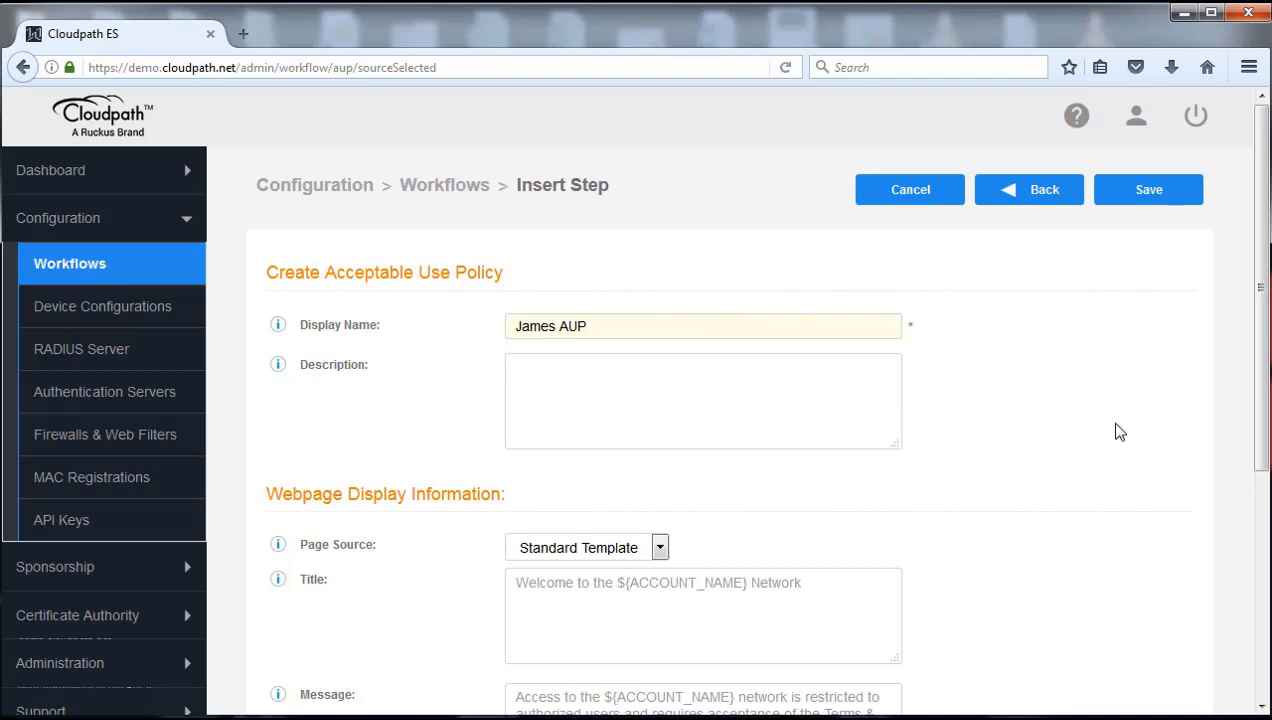
left_click_drag(1262, 366, 1264, 600)
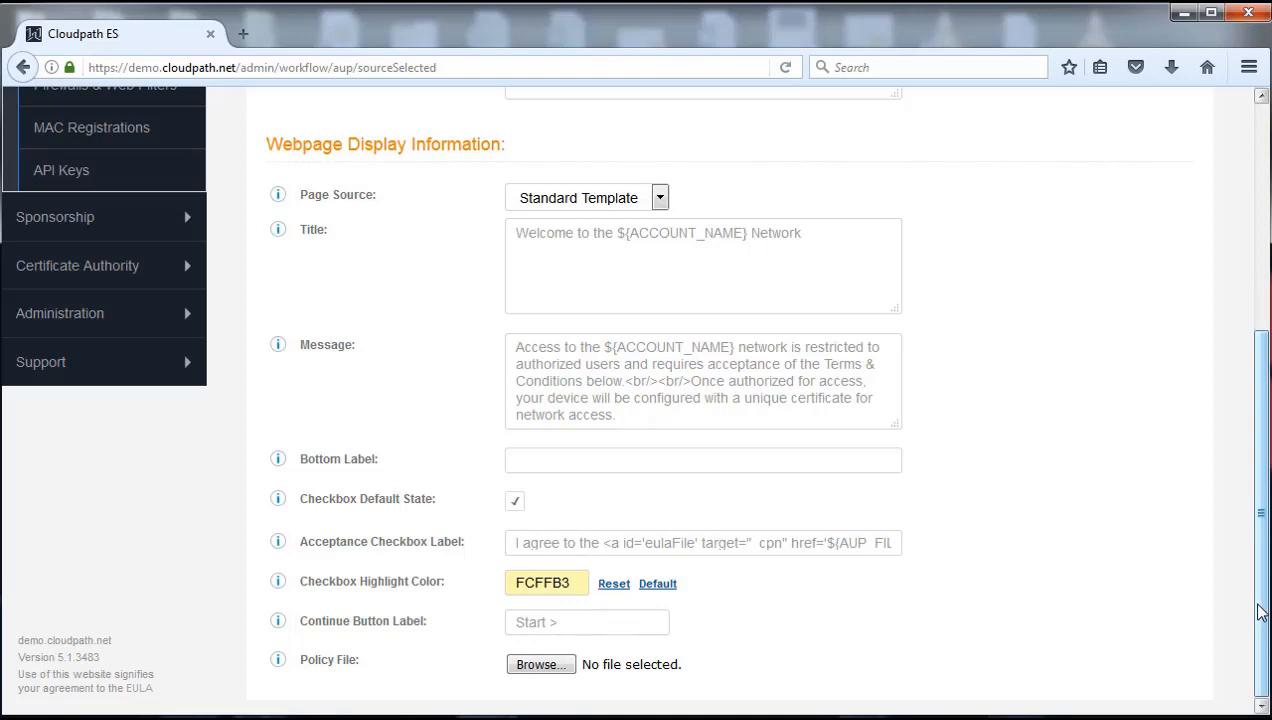
left_click_drag(1264, 604, 1262, 538)
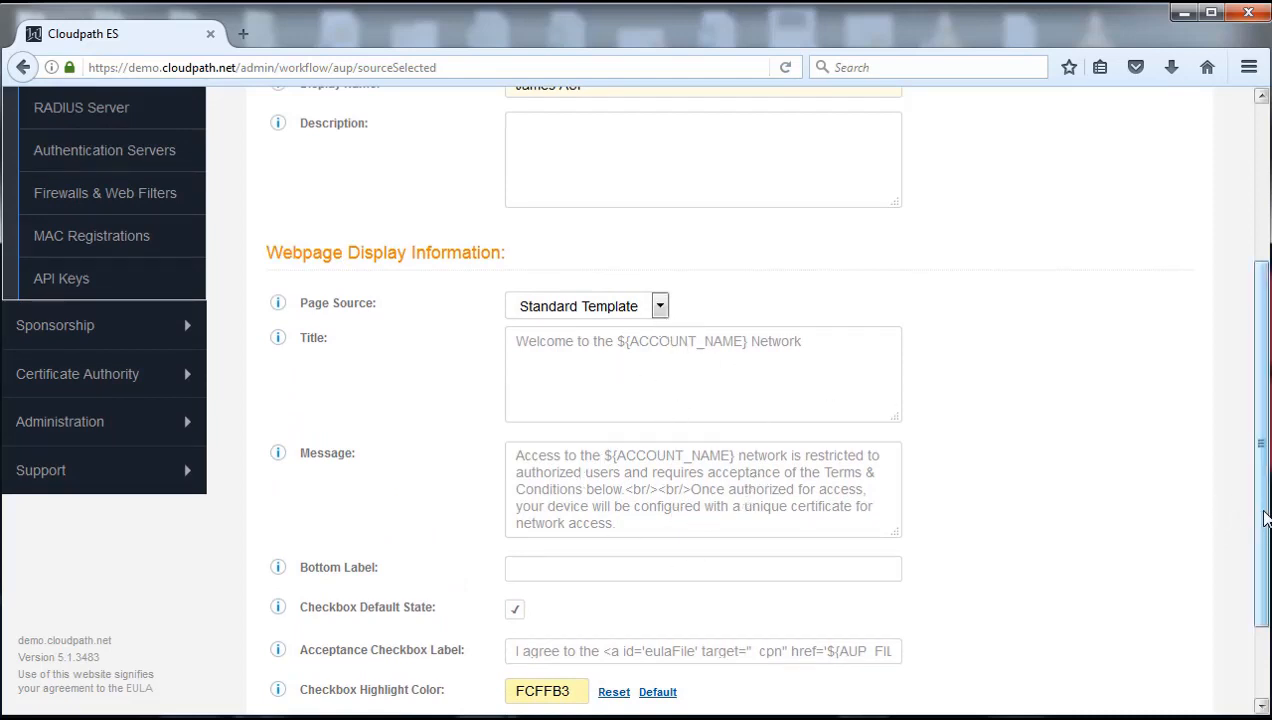
scroll(1262, 518, "up", 3)
scroll(1262, 518, "up", 2)
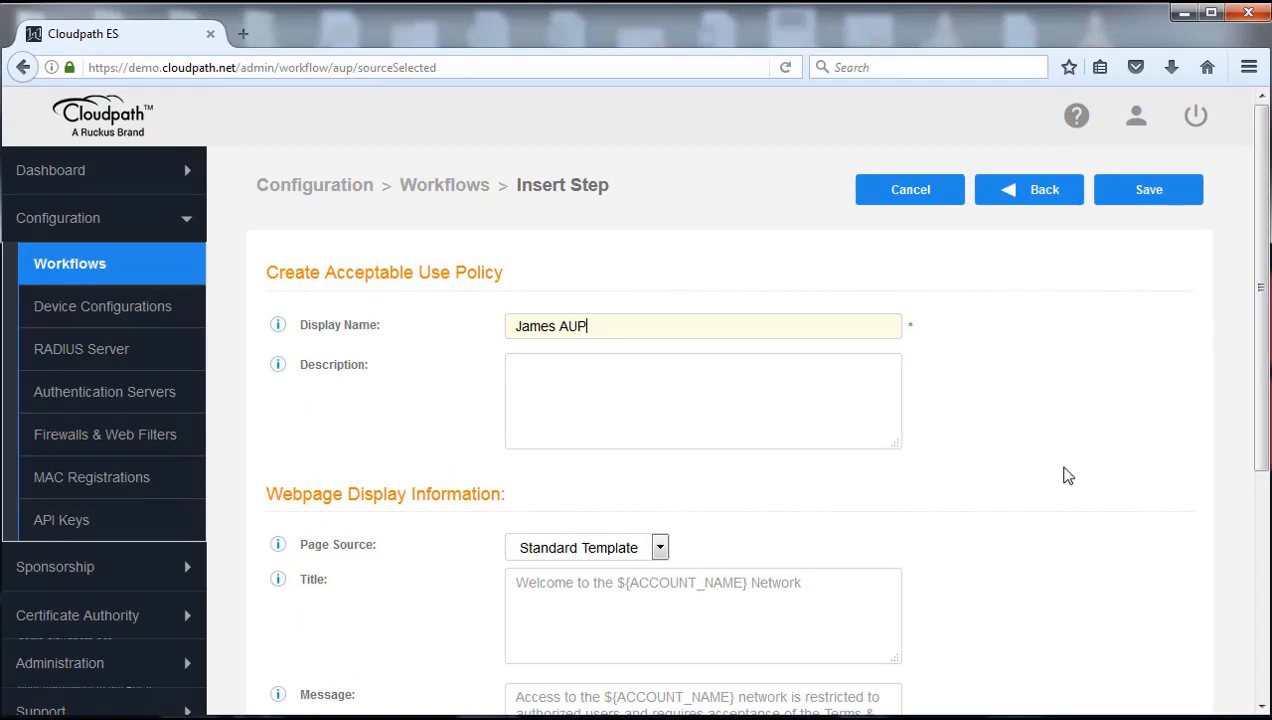
left_click(1148, 192)
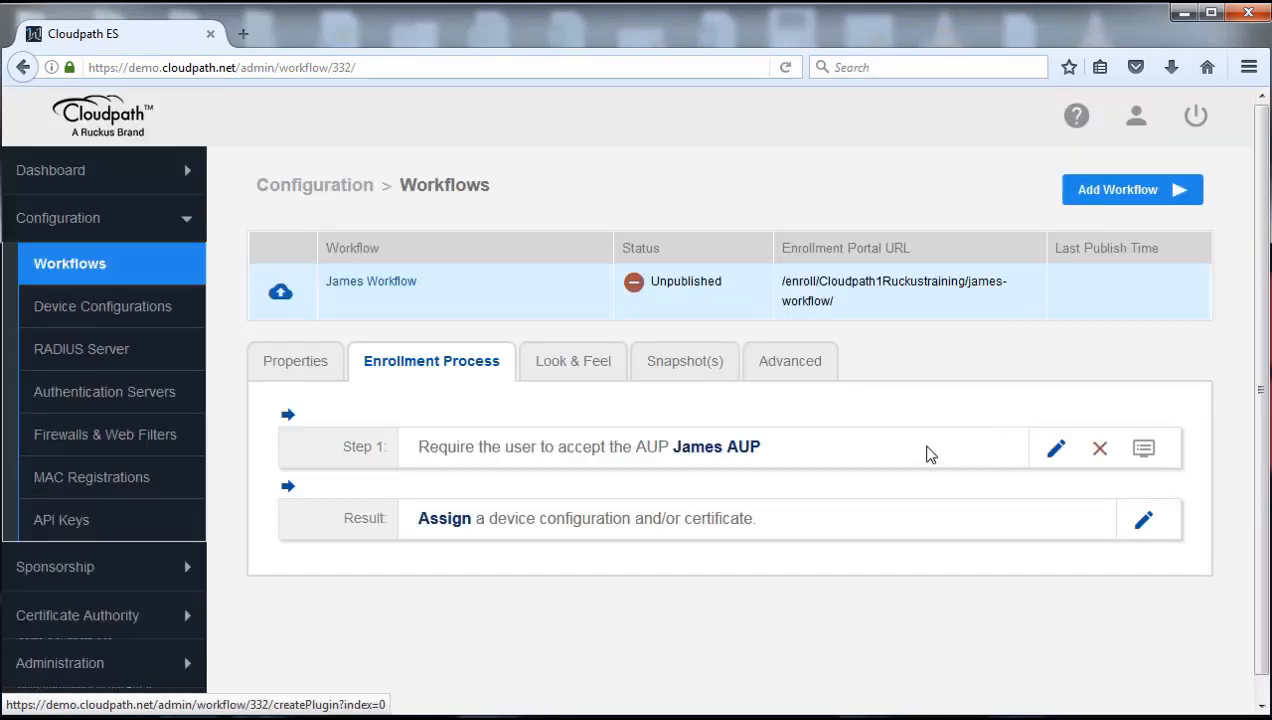
Review the James AUP step's settings and cancel back without changes
mouse_move(698, 488)
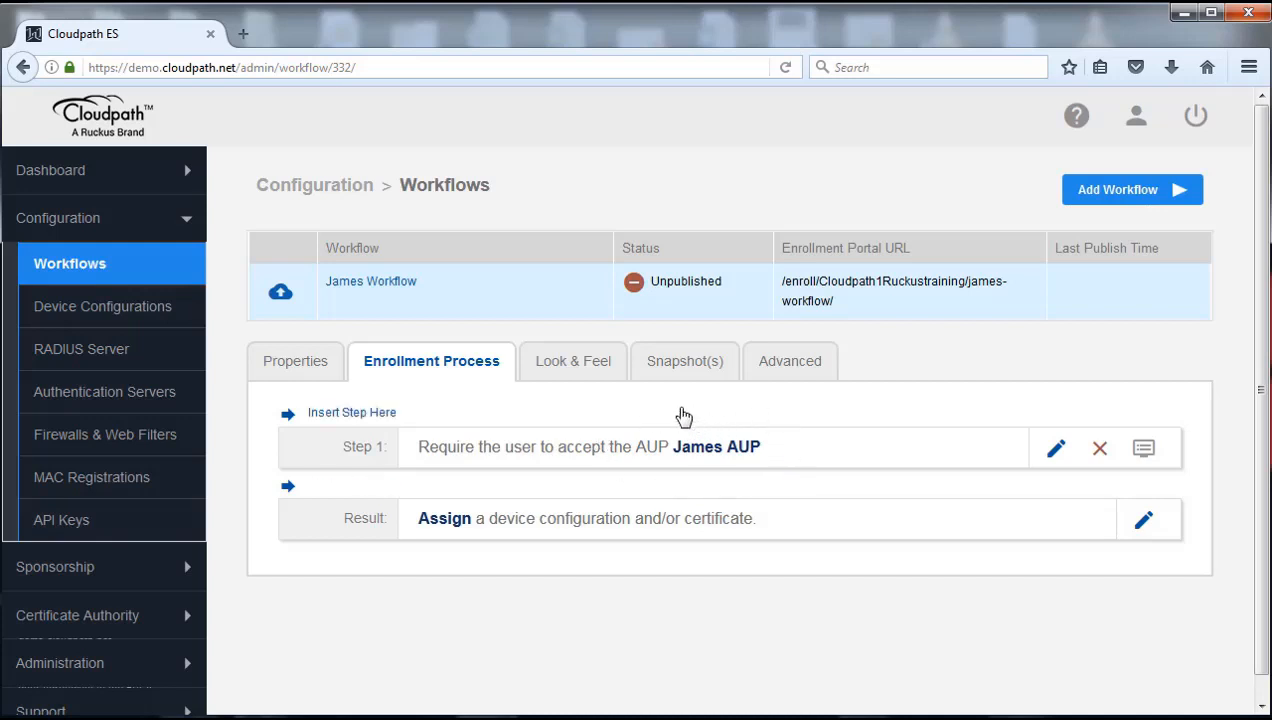
mouse_move(705, 455)
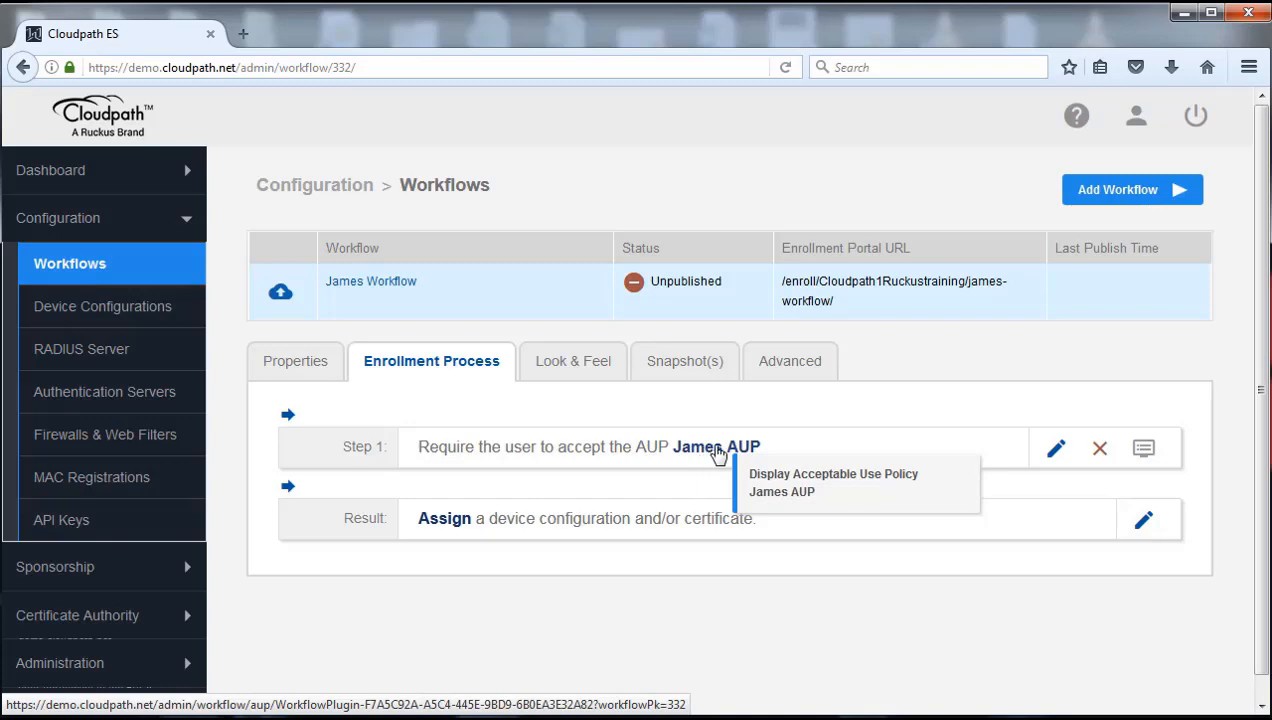
left_click(716, 448)
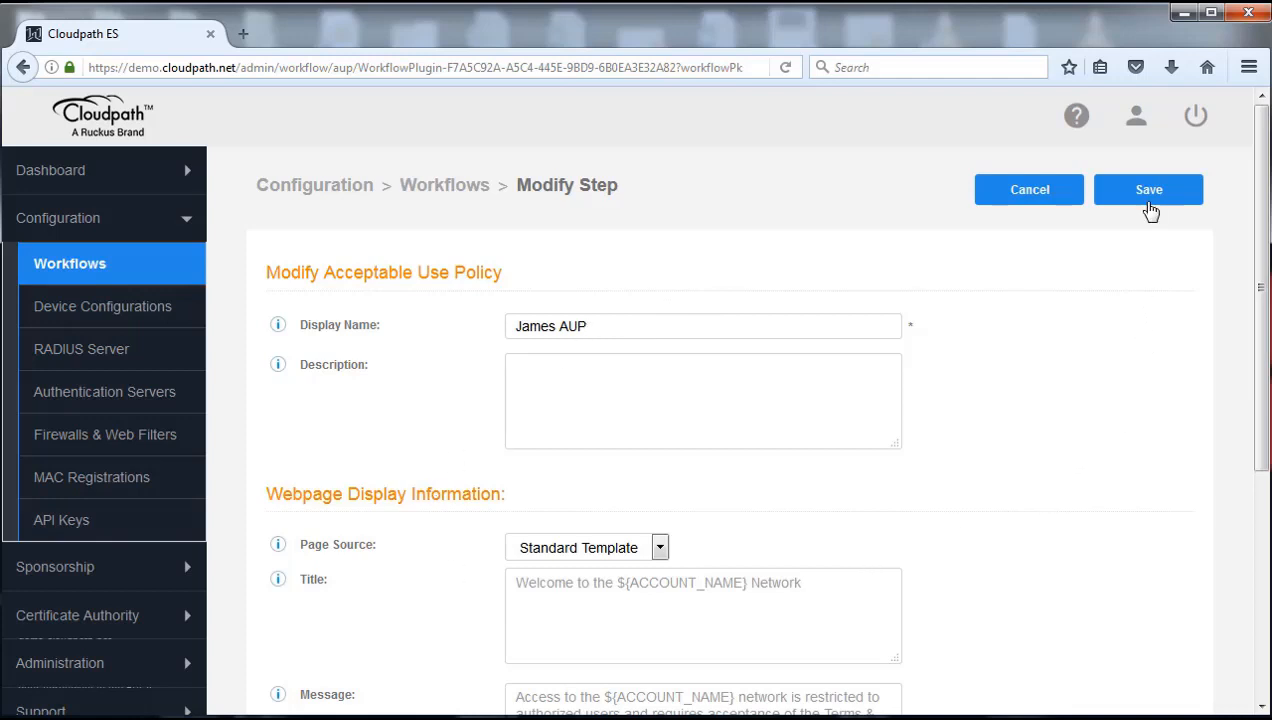
left_click(1022, 209)
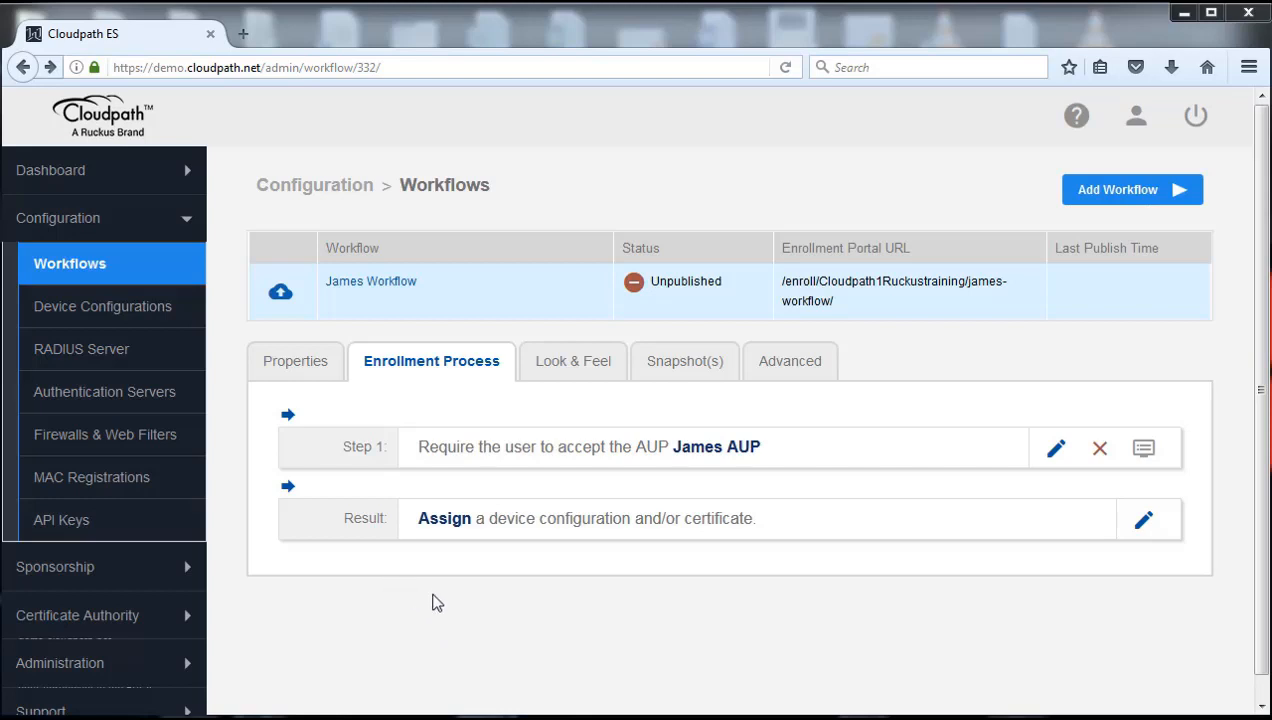
mouse_move(338, 500)
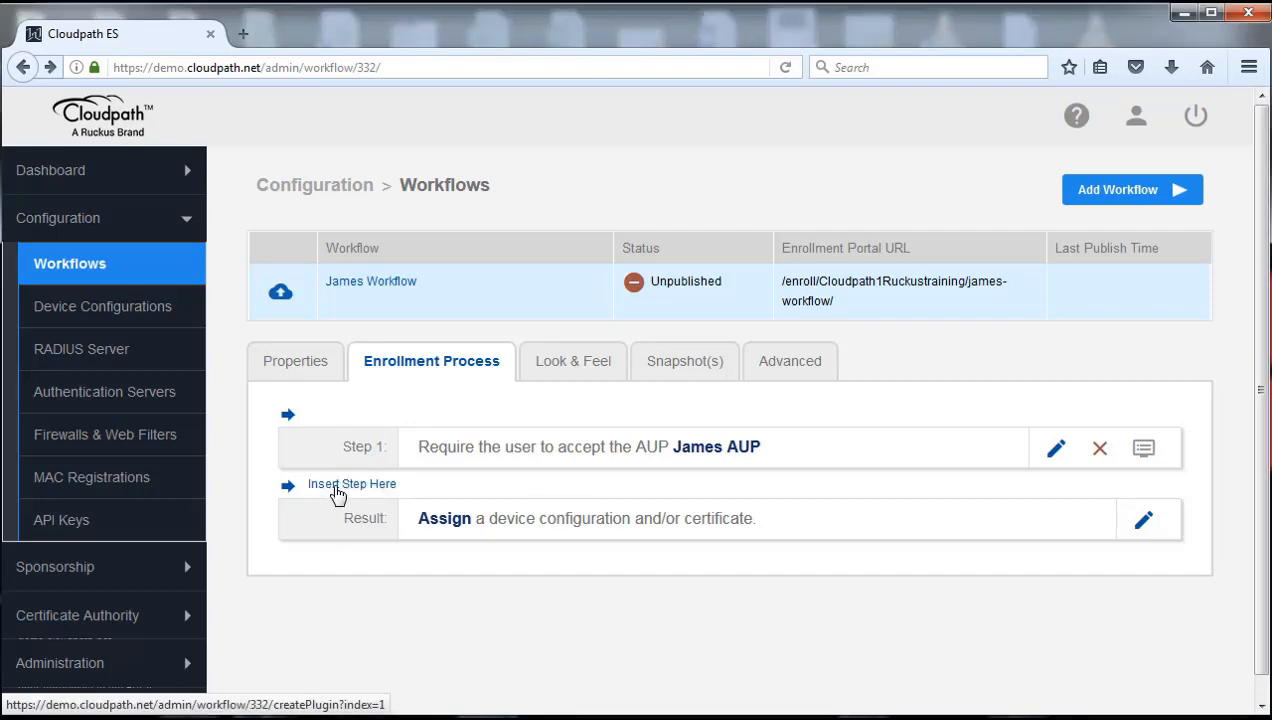
Insert a 'Split users into different branches' step after the AUP, choosing to create a new split
left_click(334, 488)
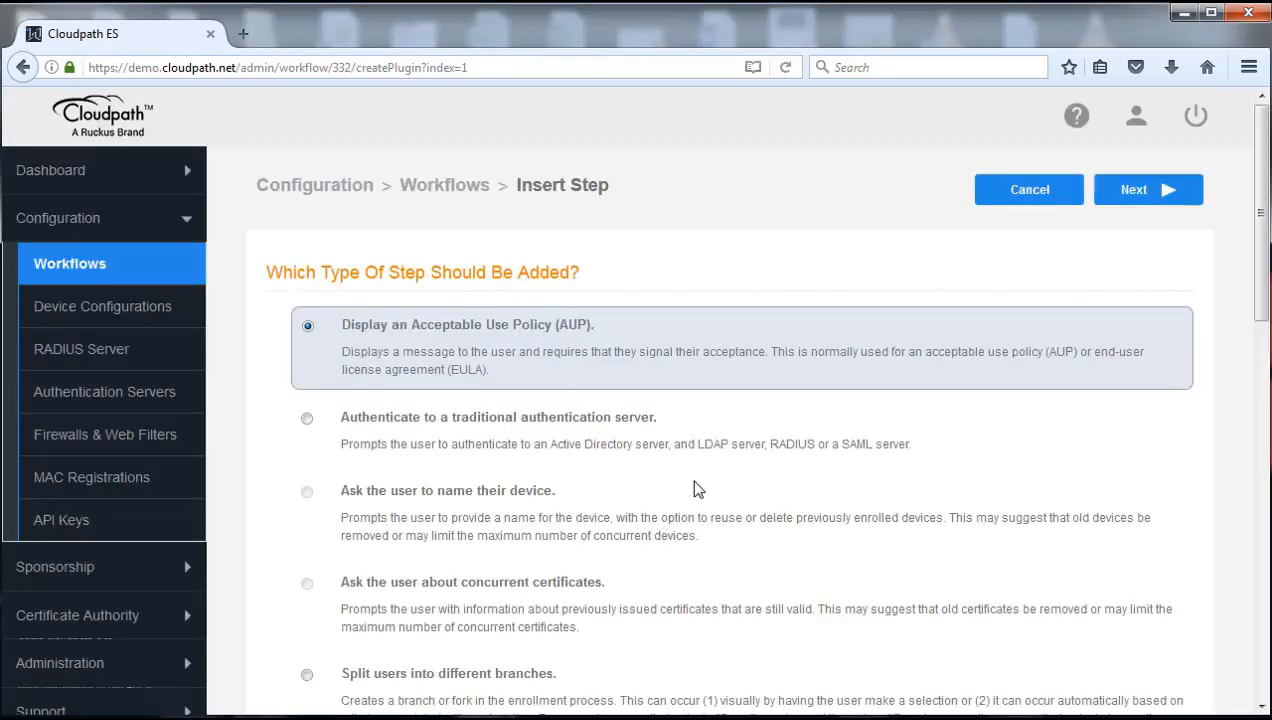
scroll(697, 489, "down", 3)
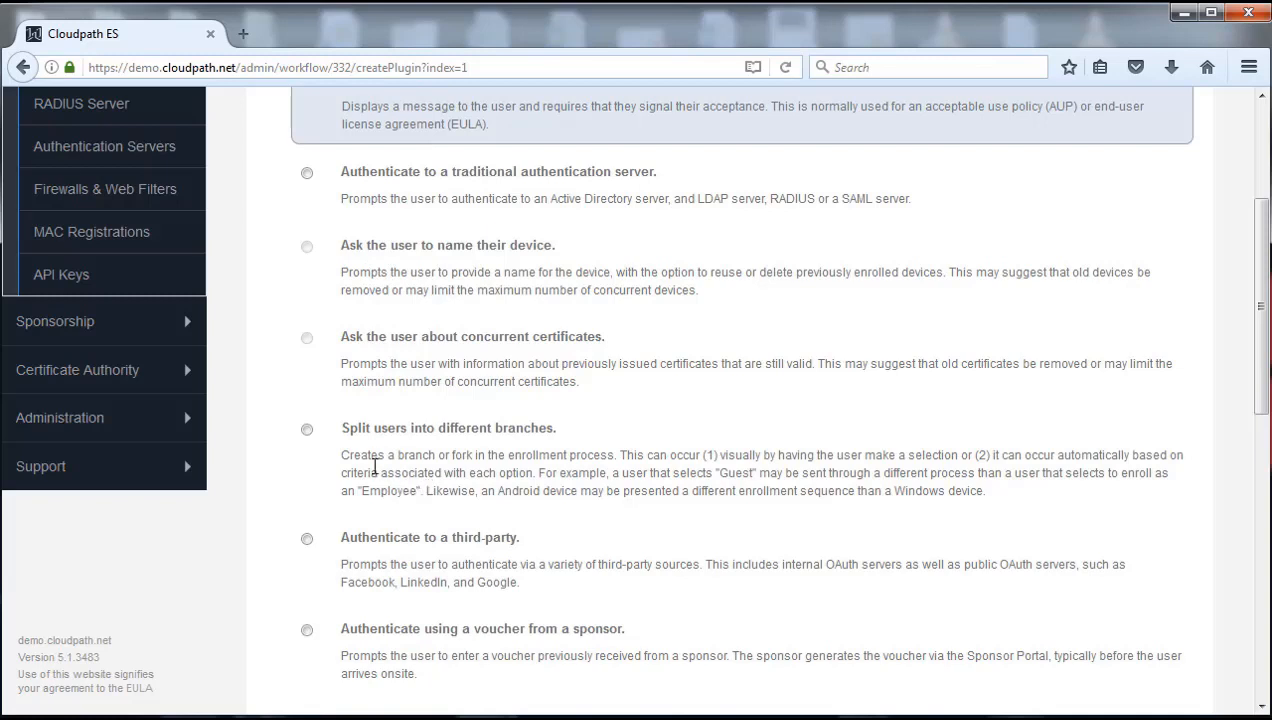
left_click(307, 430)
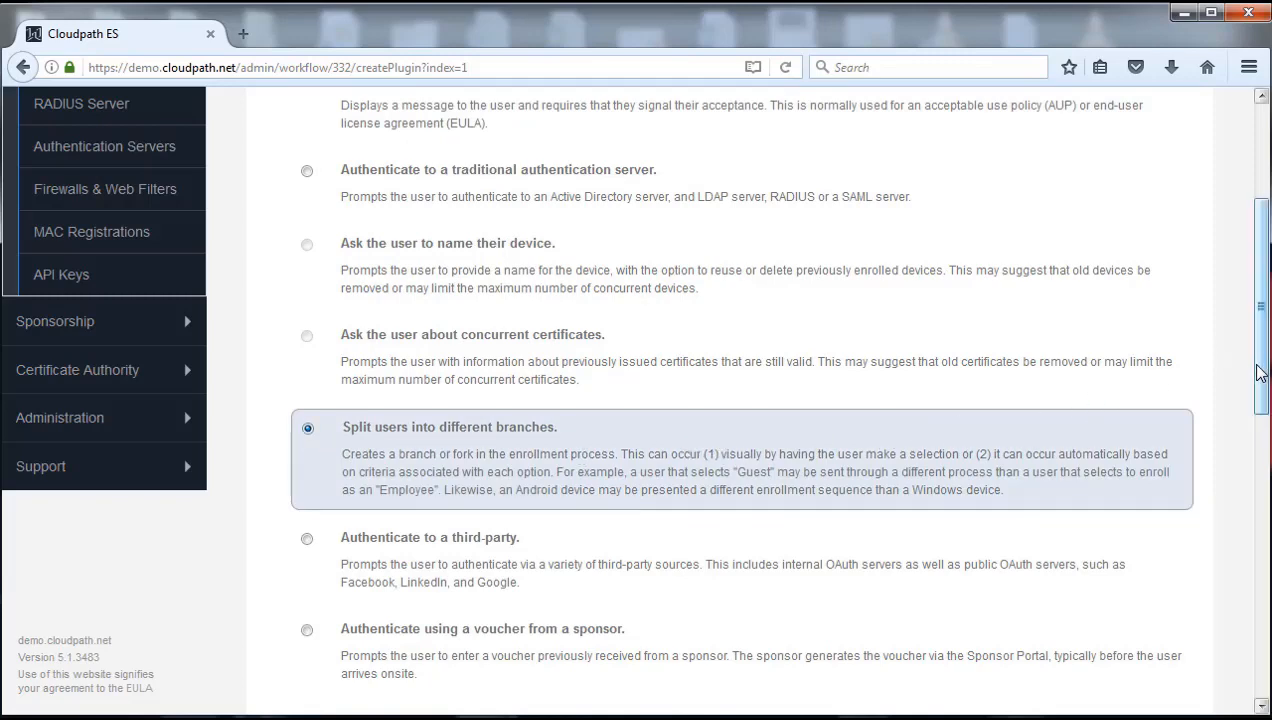
left_click_drag(1262, 355, 1262, 298)
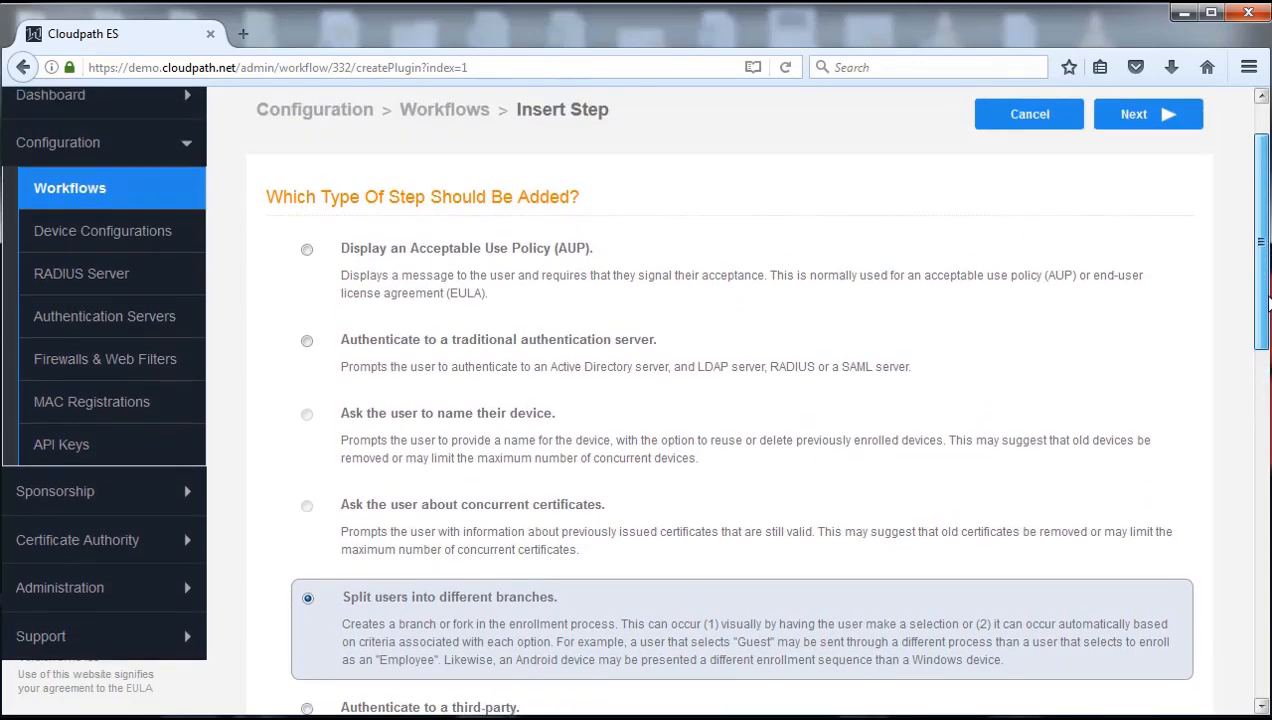
left_click(1146, 114)
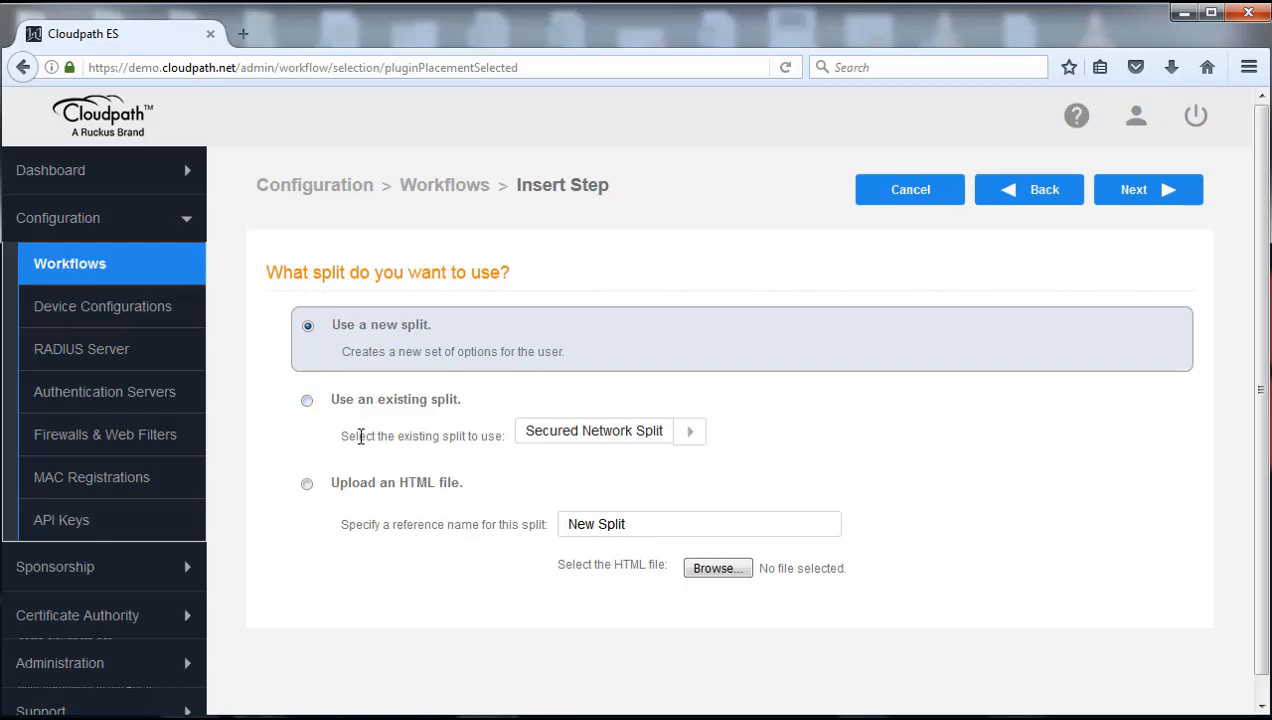
left_click(688, 436)
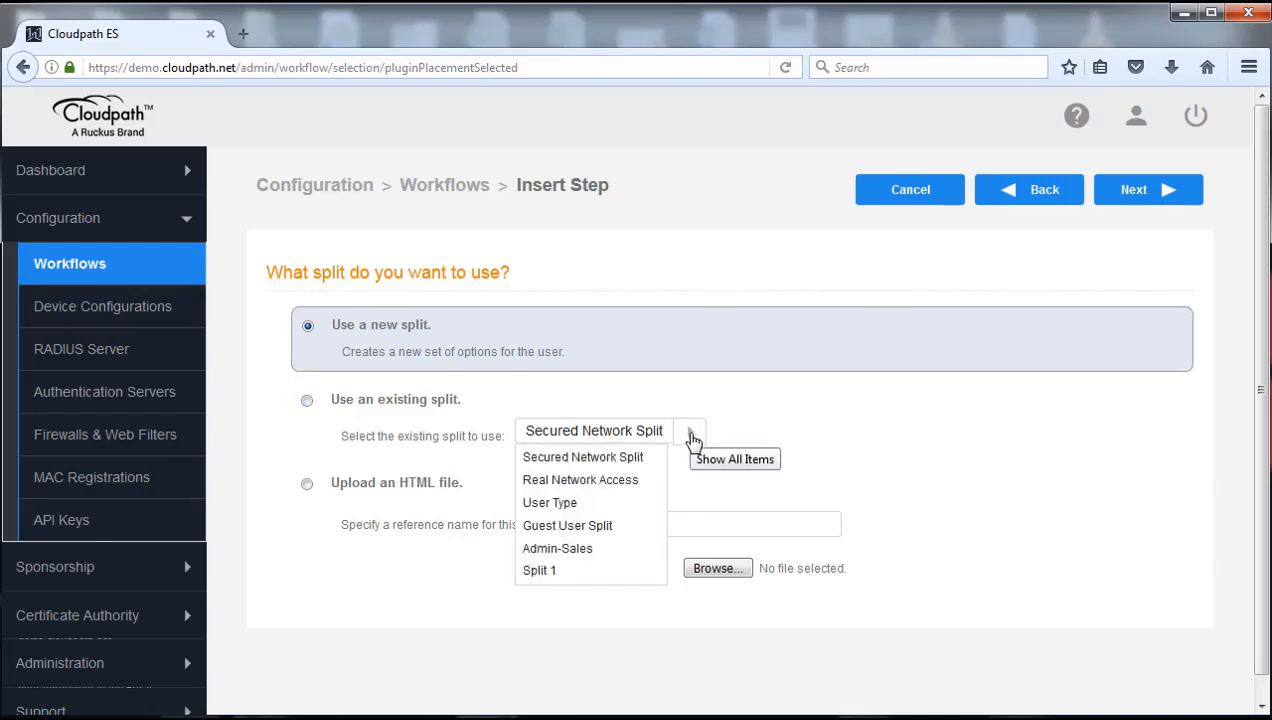
left_click(692, 436)
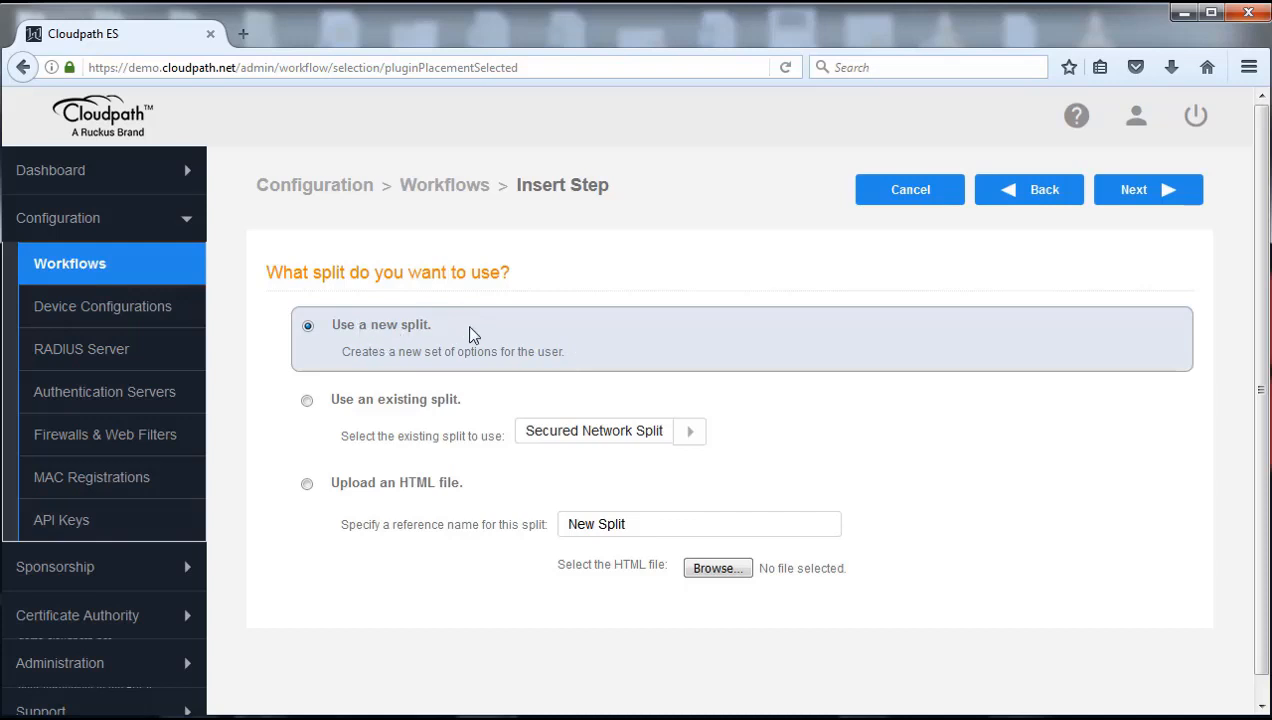
left_click(1145, 195)
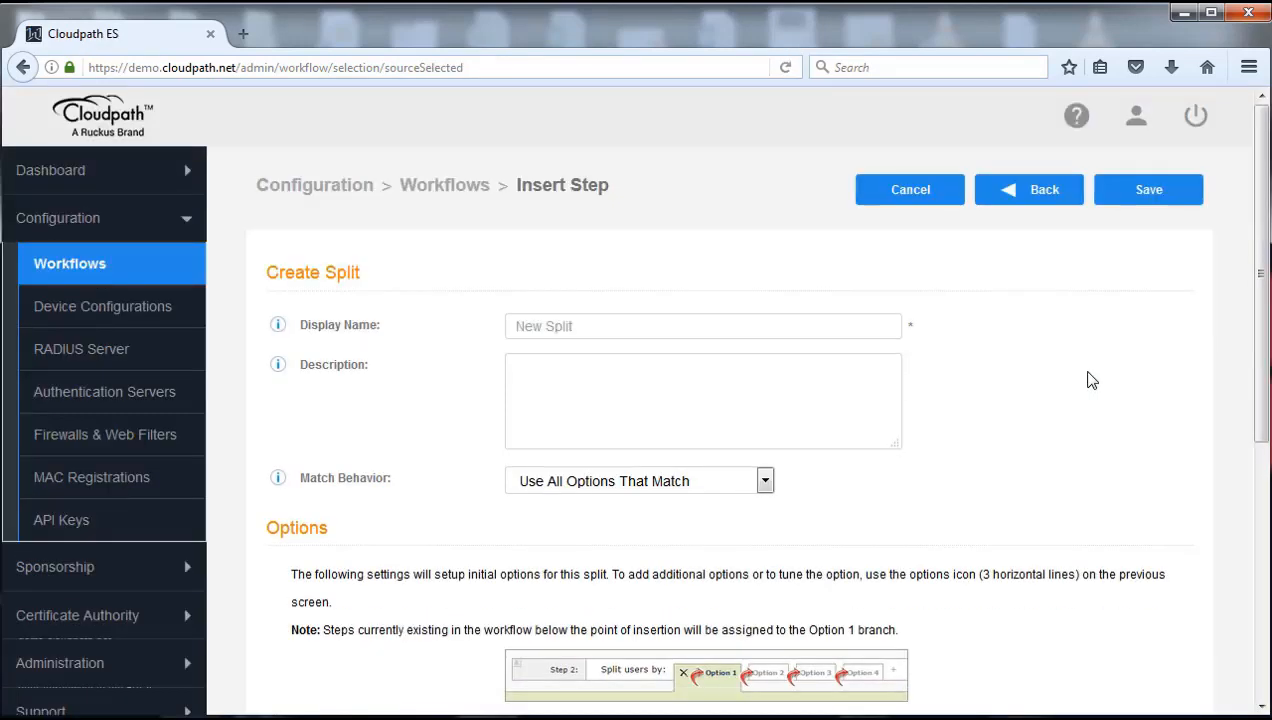
Name the split 'CorpBYOD-Guset user' and save it as Step 2 with branches Option 1 and Option 2
left_click(639, 329)
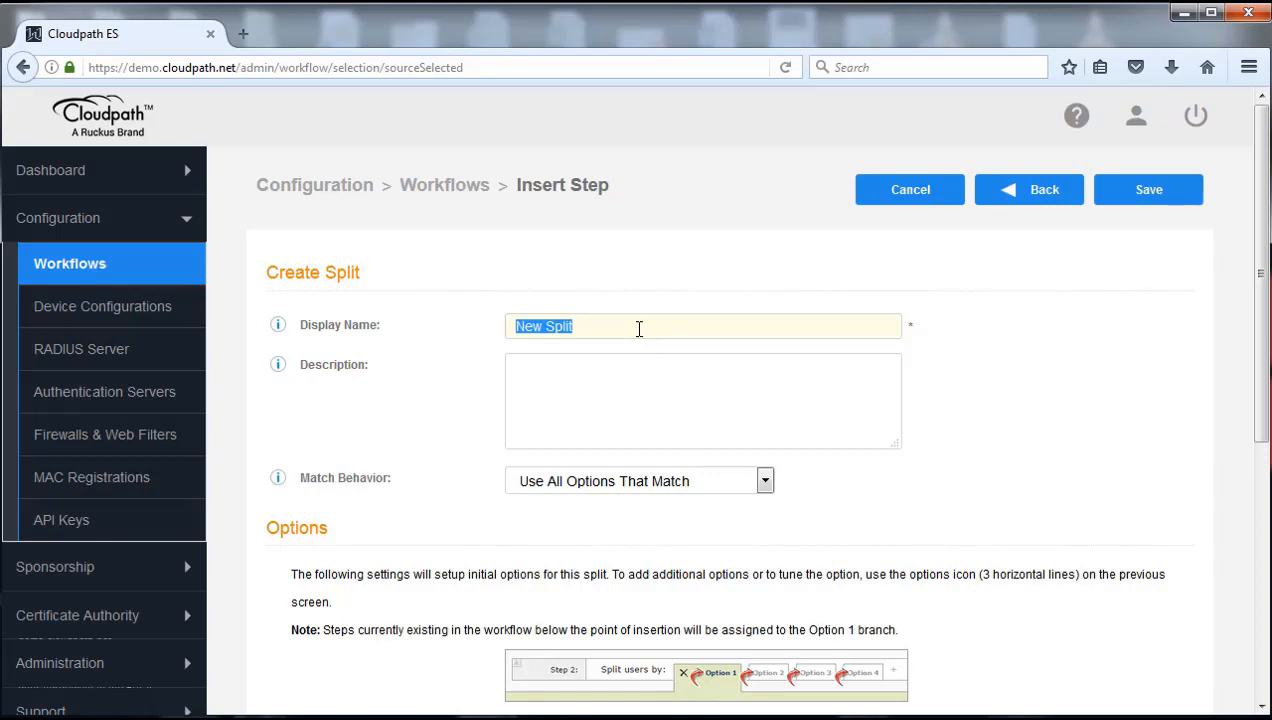
type("BYOD-Guset user")
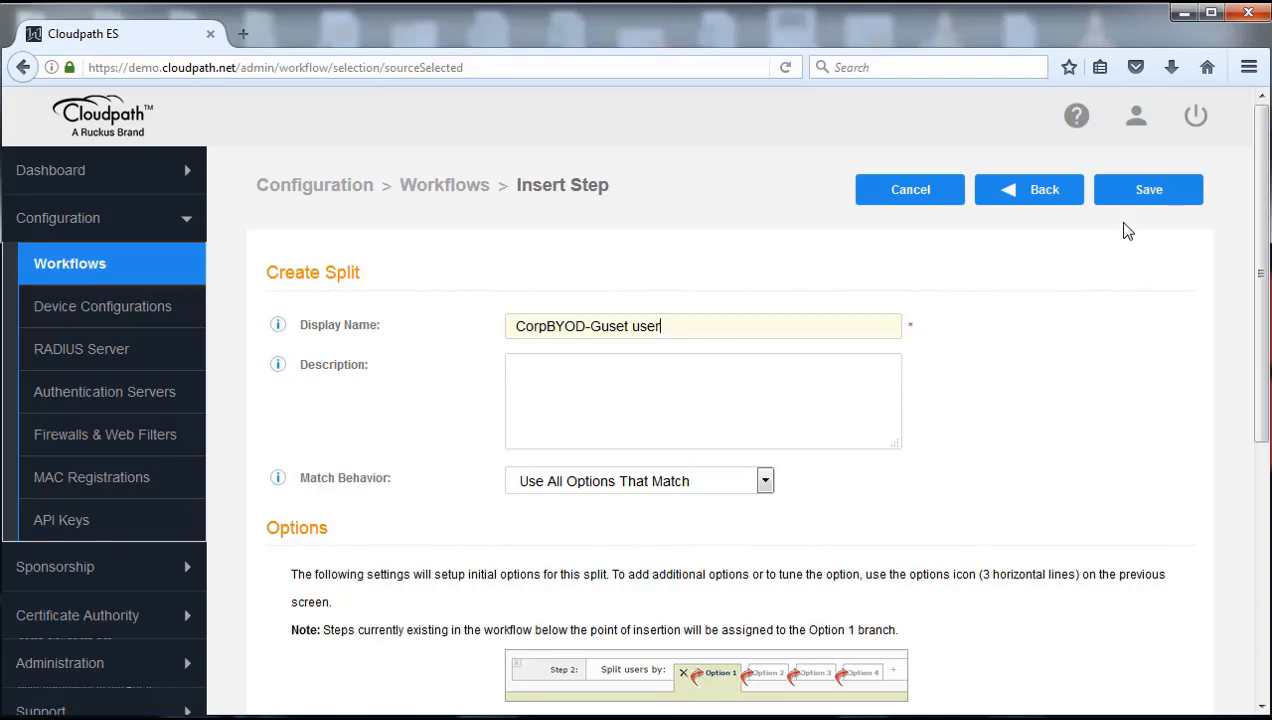
left_click(1148, 200)
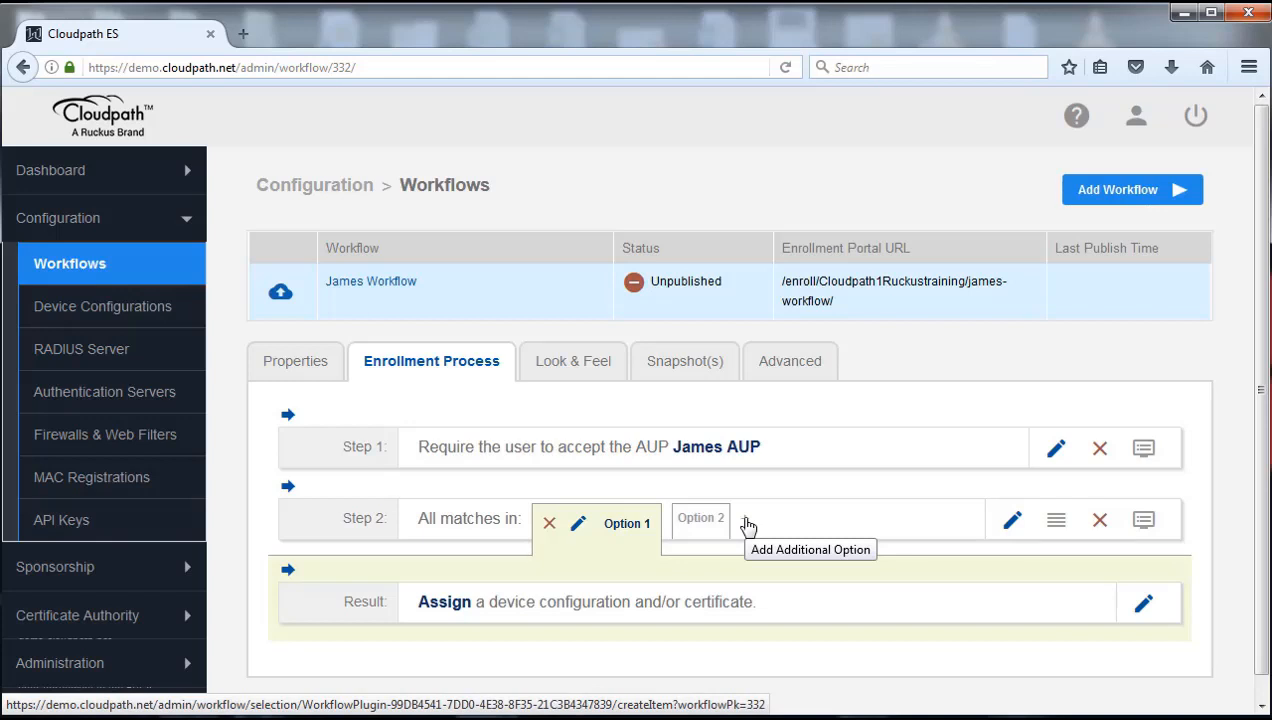
Change Option 1's short name to 'Corporate BYOD' and save the option
left_click(580, 527)
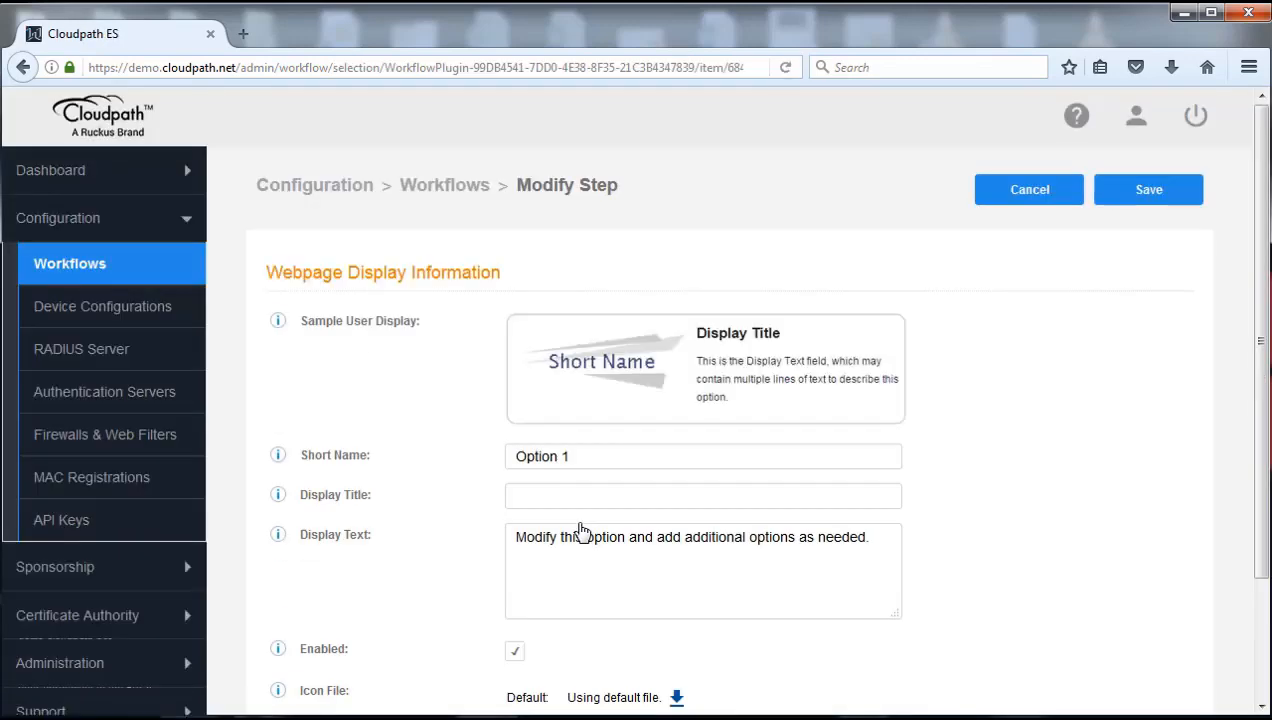
left_click(604, 455)
triple_click(604, 455)
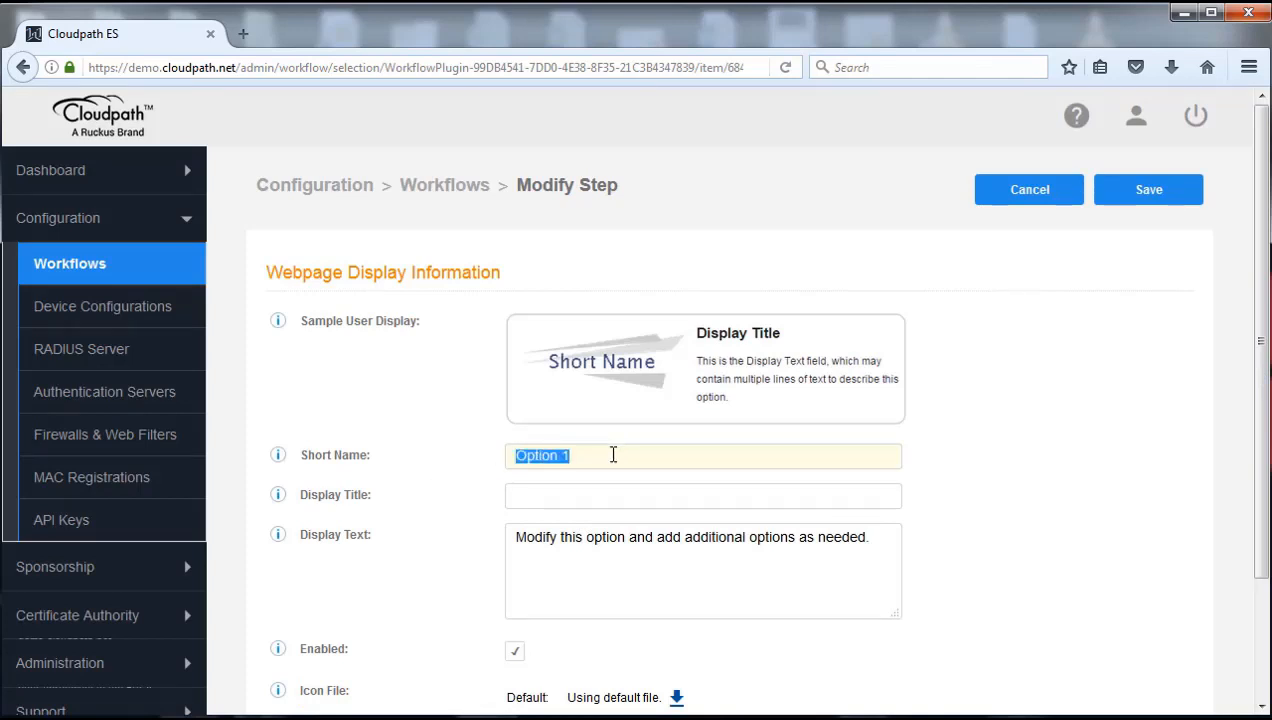
type("Corp")
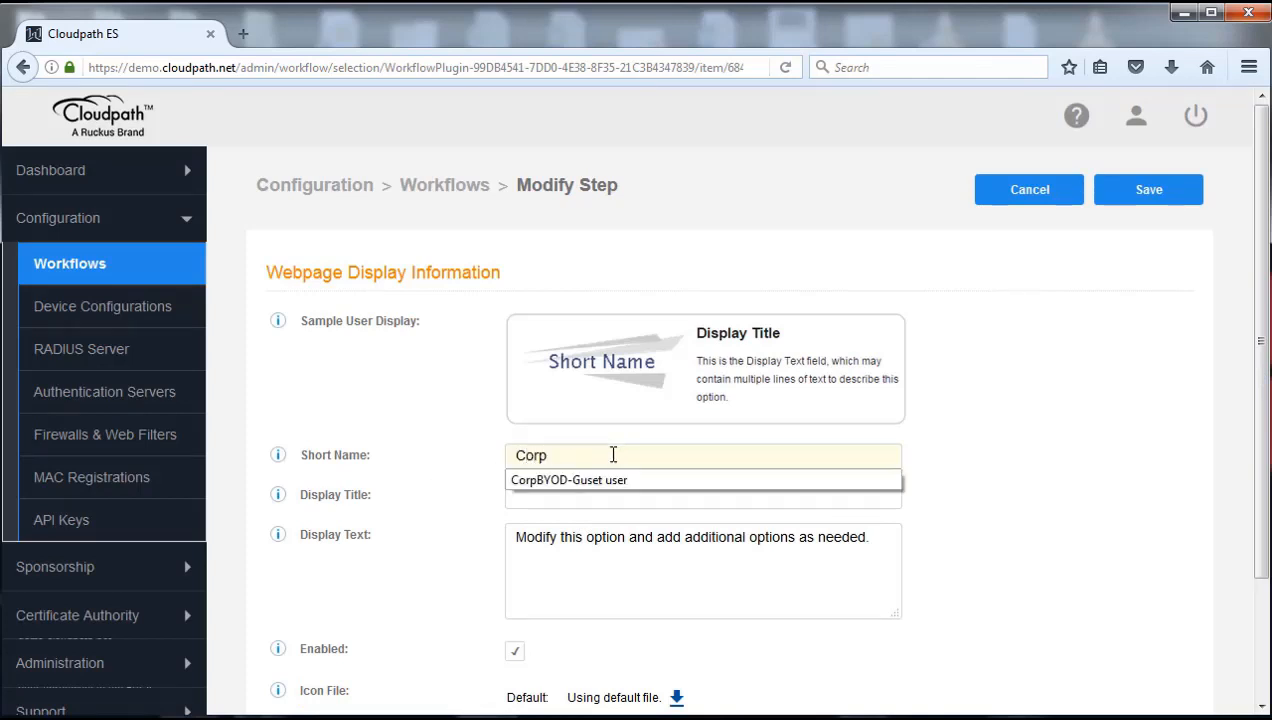
type("orate BYOD")
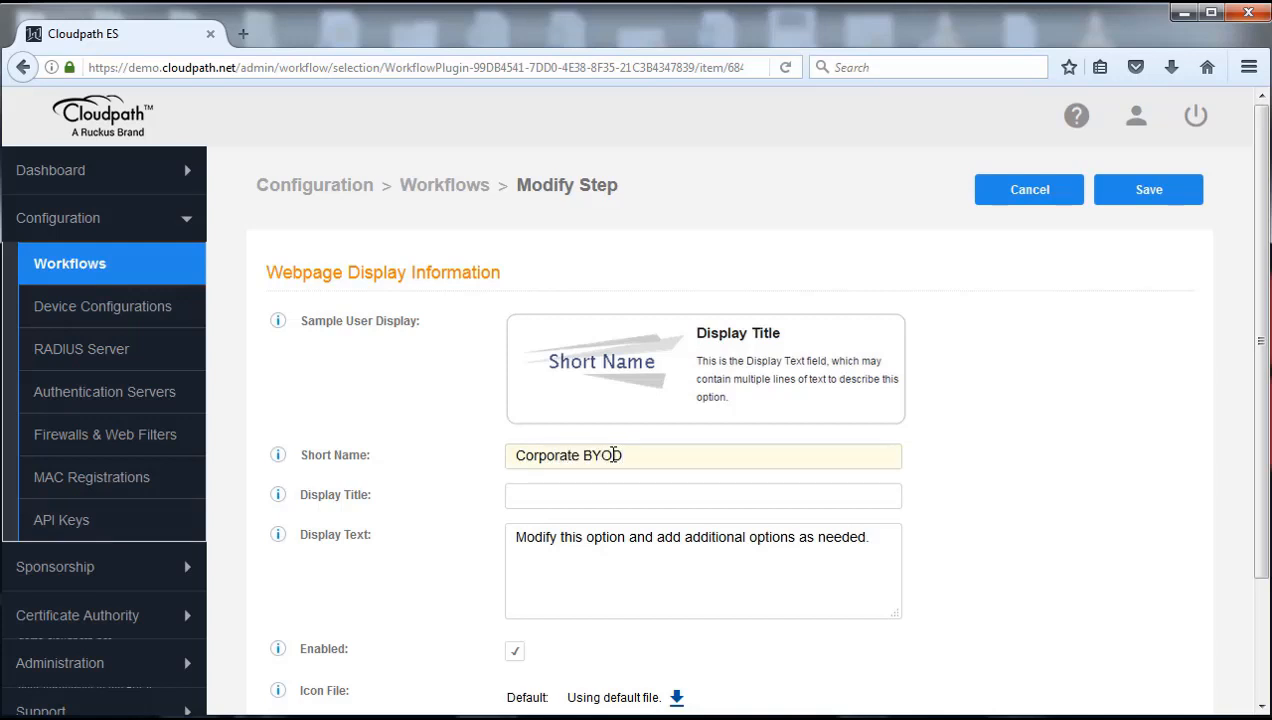
scroll(977, 547, "down", 3)
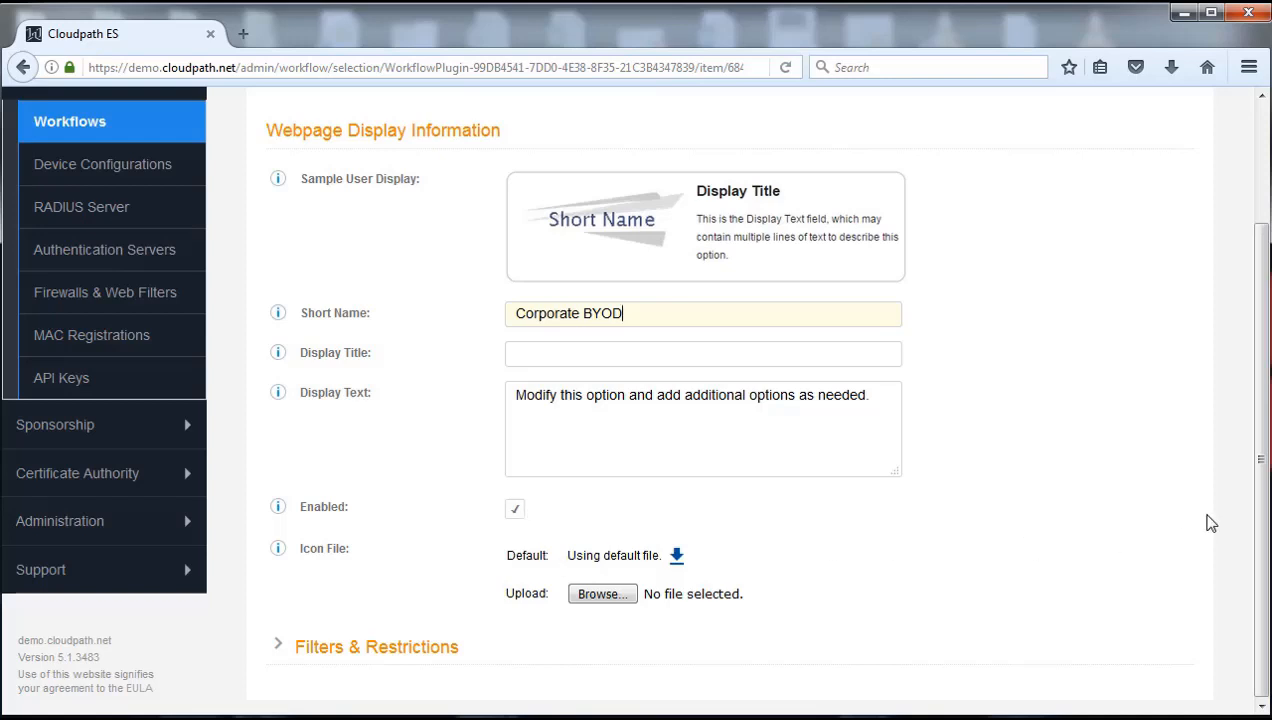
left_click_drag(1264, 492, 1262, 386)
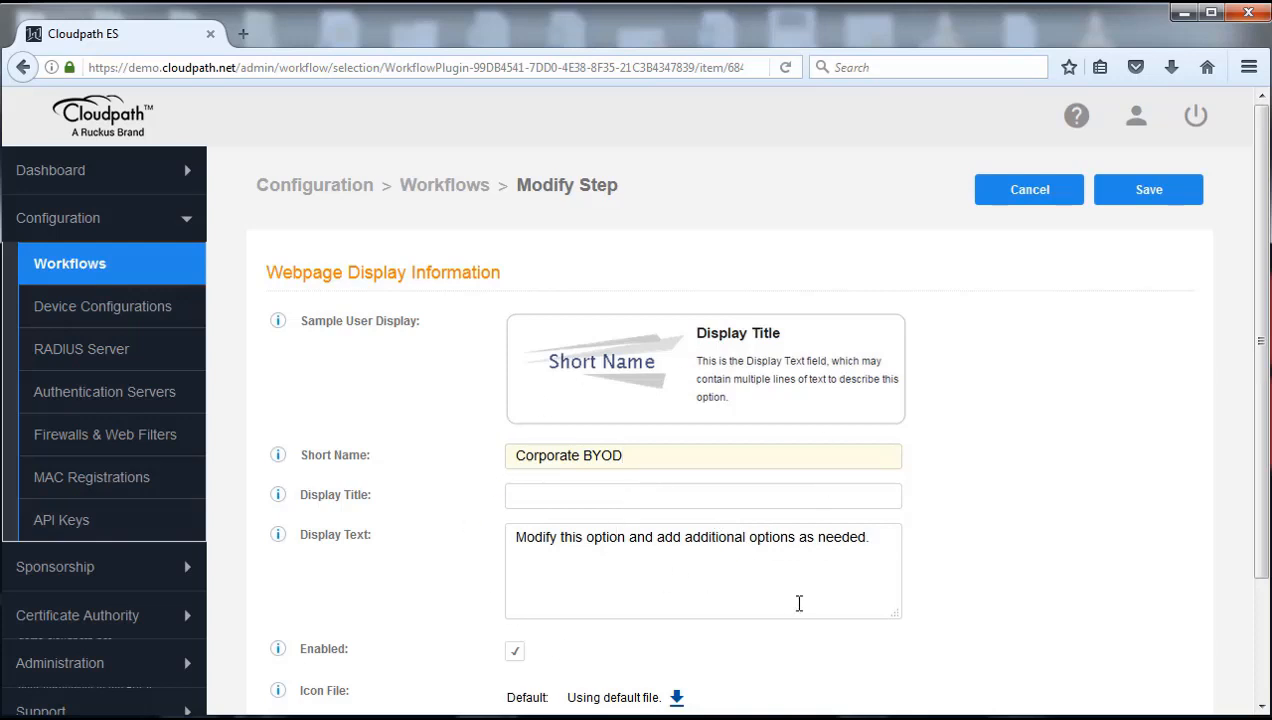
triple_click(577, 584)
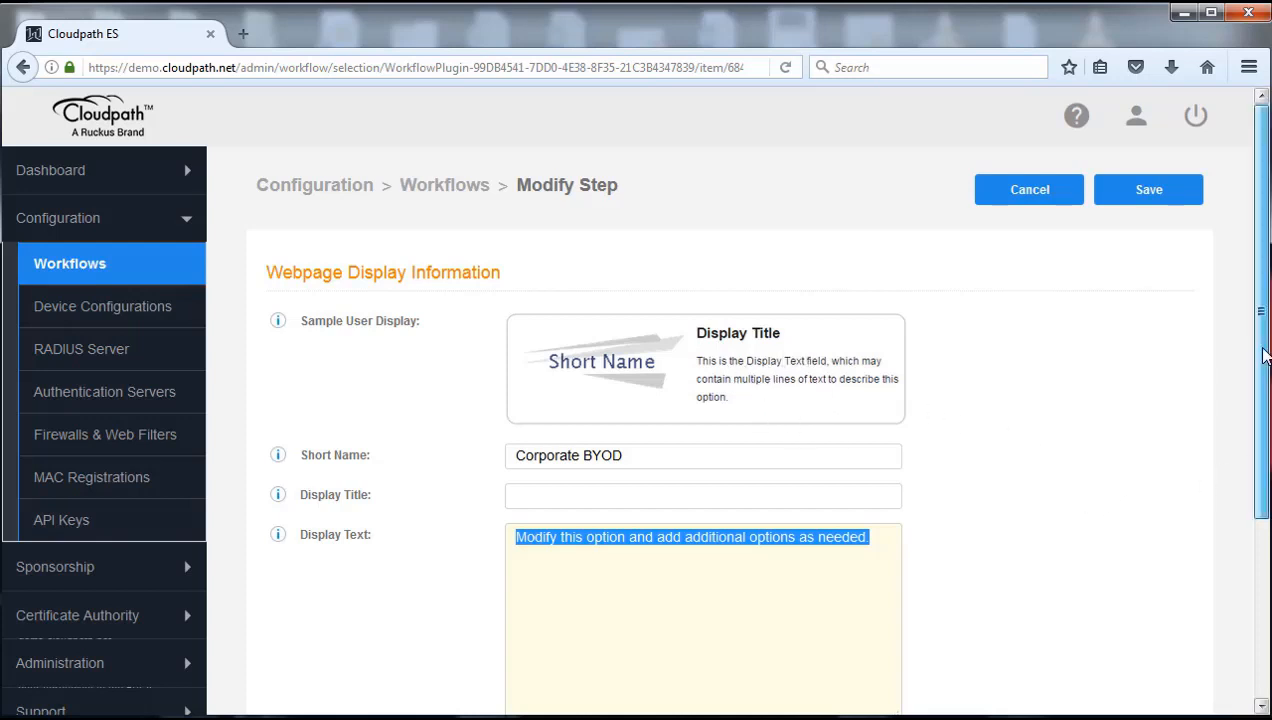
left_click_drag(1264, 355, 1264, 311)
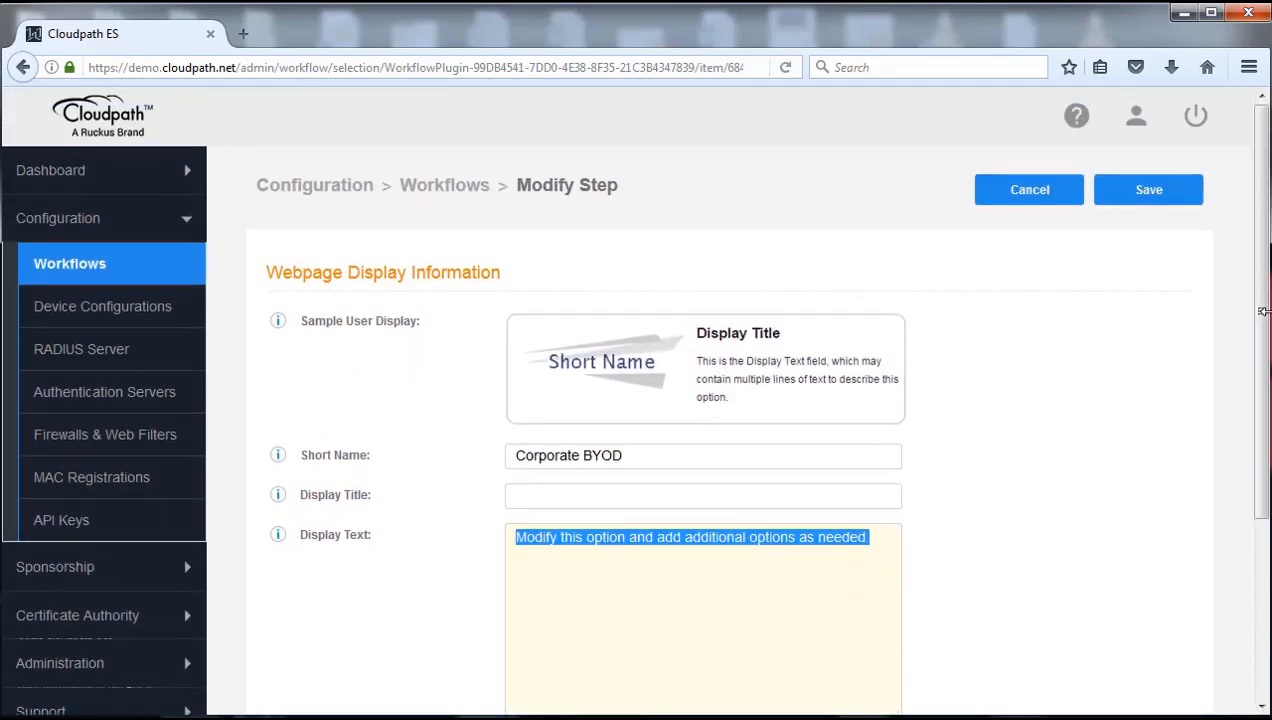
left_click(1156, 201)
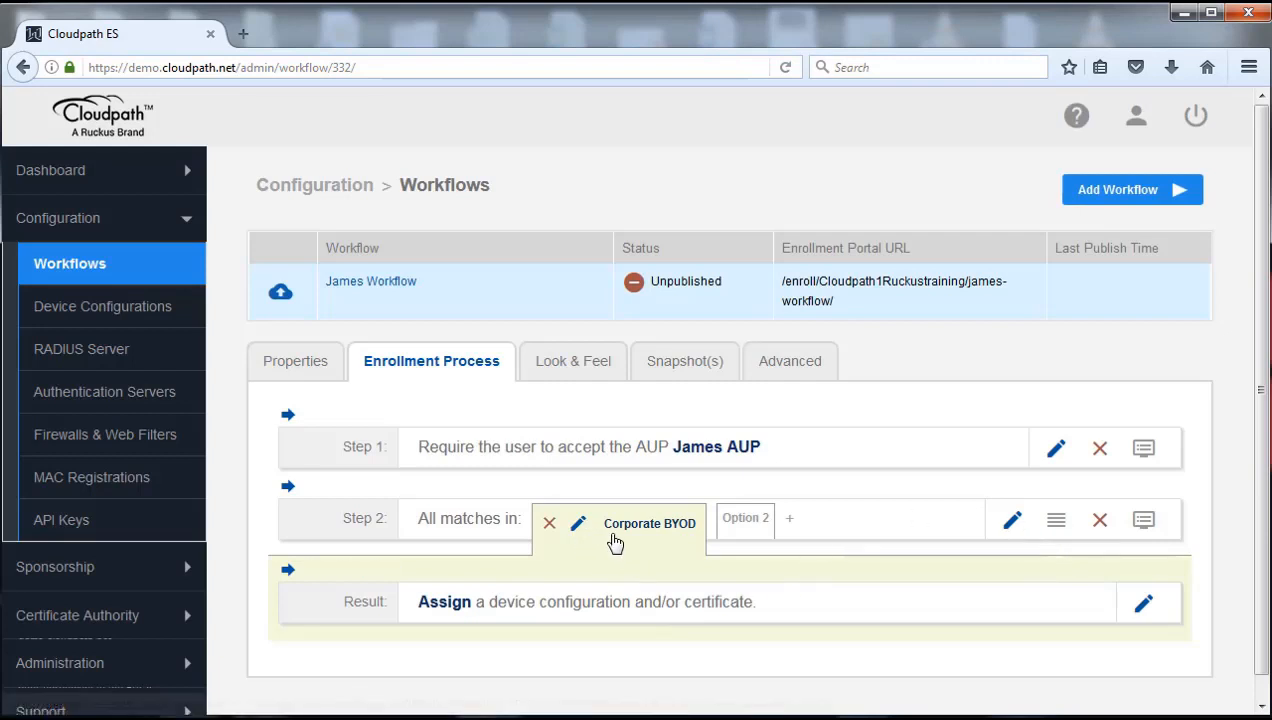
Switch Step 2 between its Corporate BYOD and Option 2 branches, ending on Option 2
left_click(743, 525)
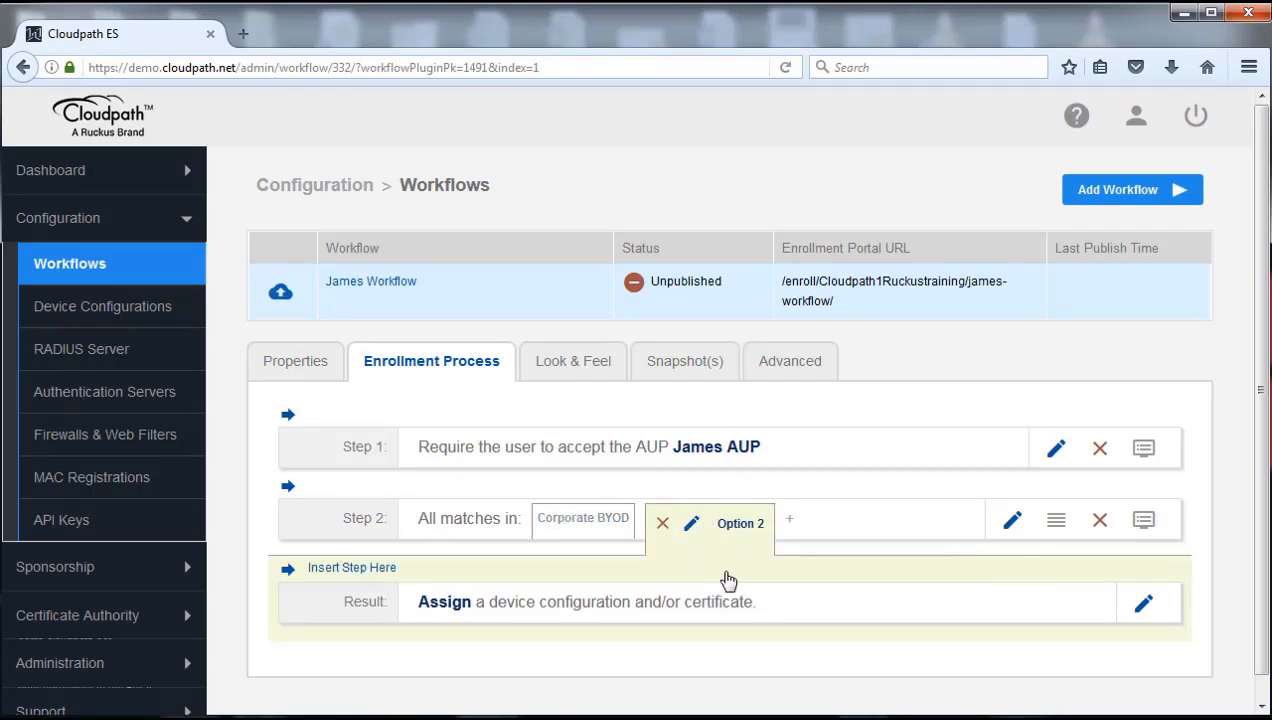
left_click(568, 527)
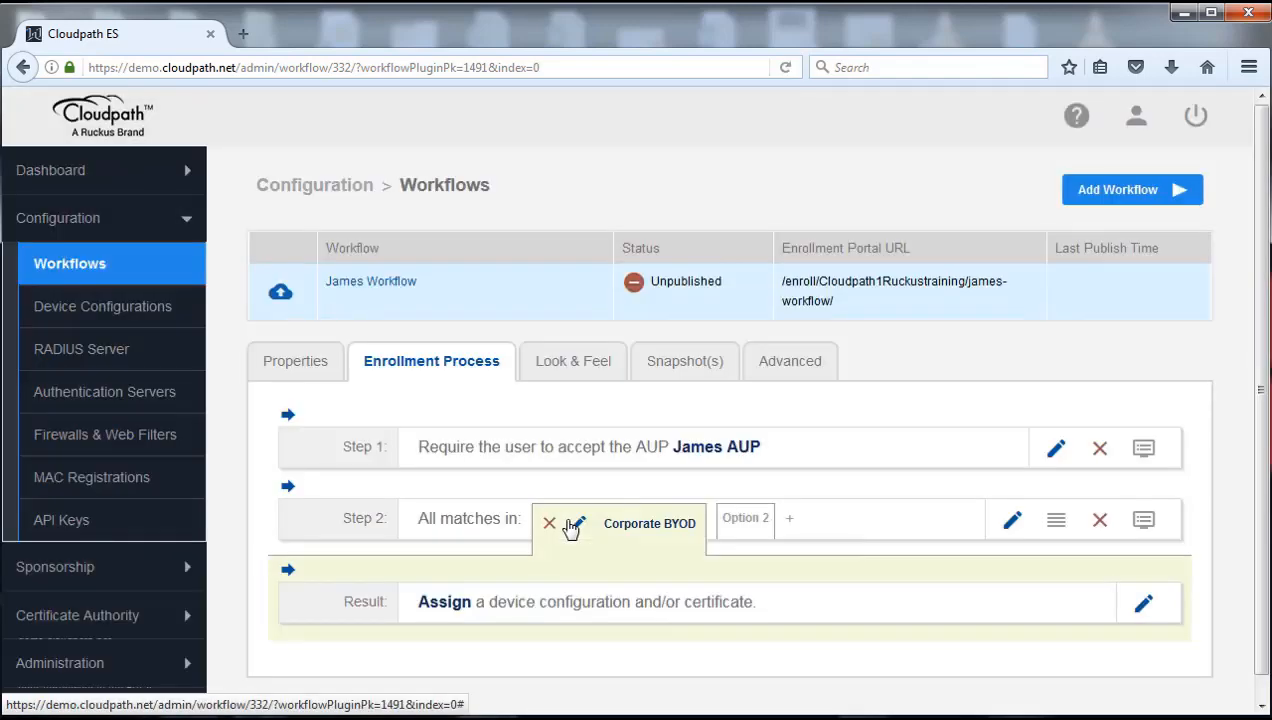
scroll(527, 601, "down", 1)
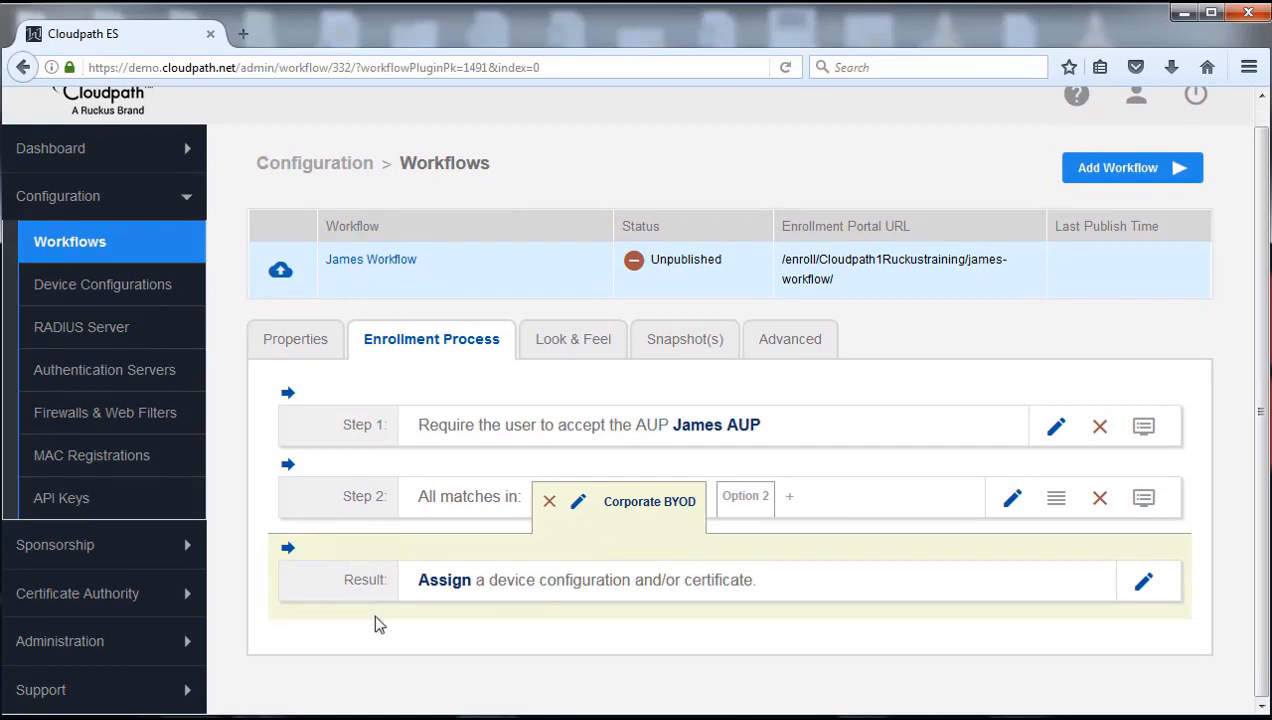
left_click(745, 500)
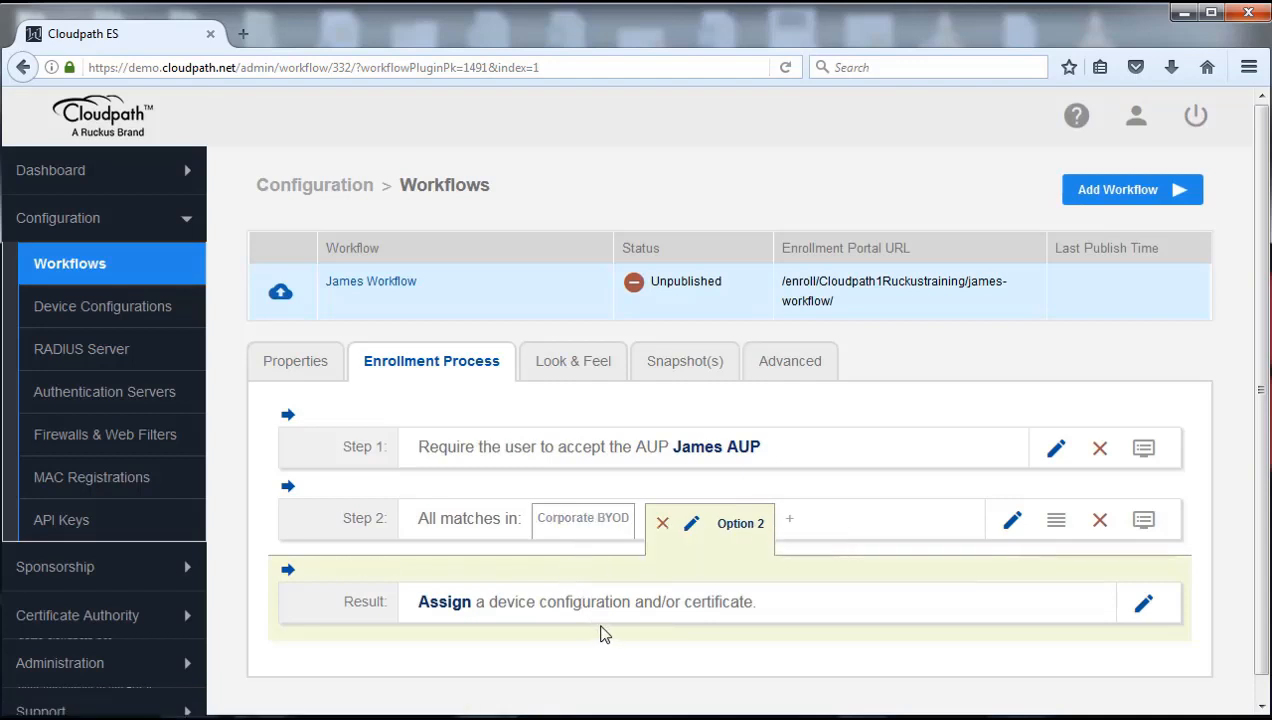
scroll(620, 638, "down", 1)
mouse_move(576, 510)
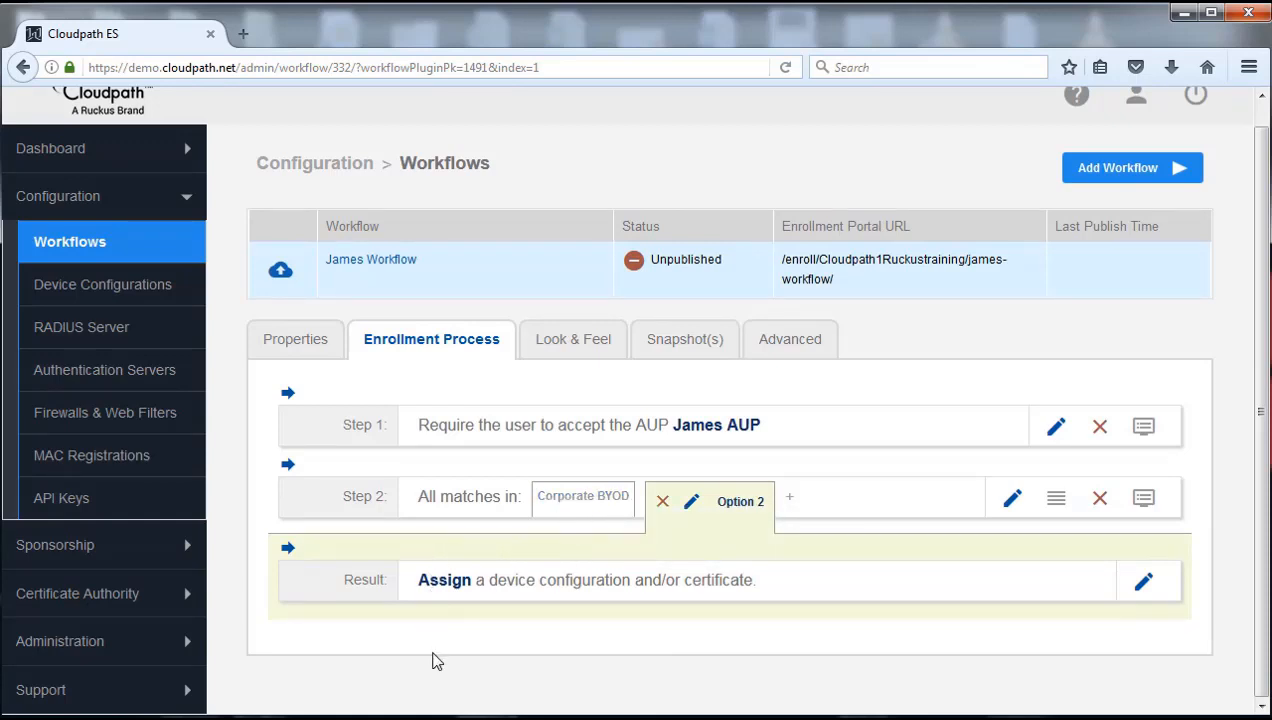
mouse_move(449, 551)
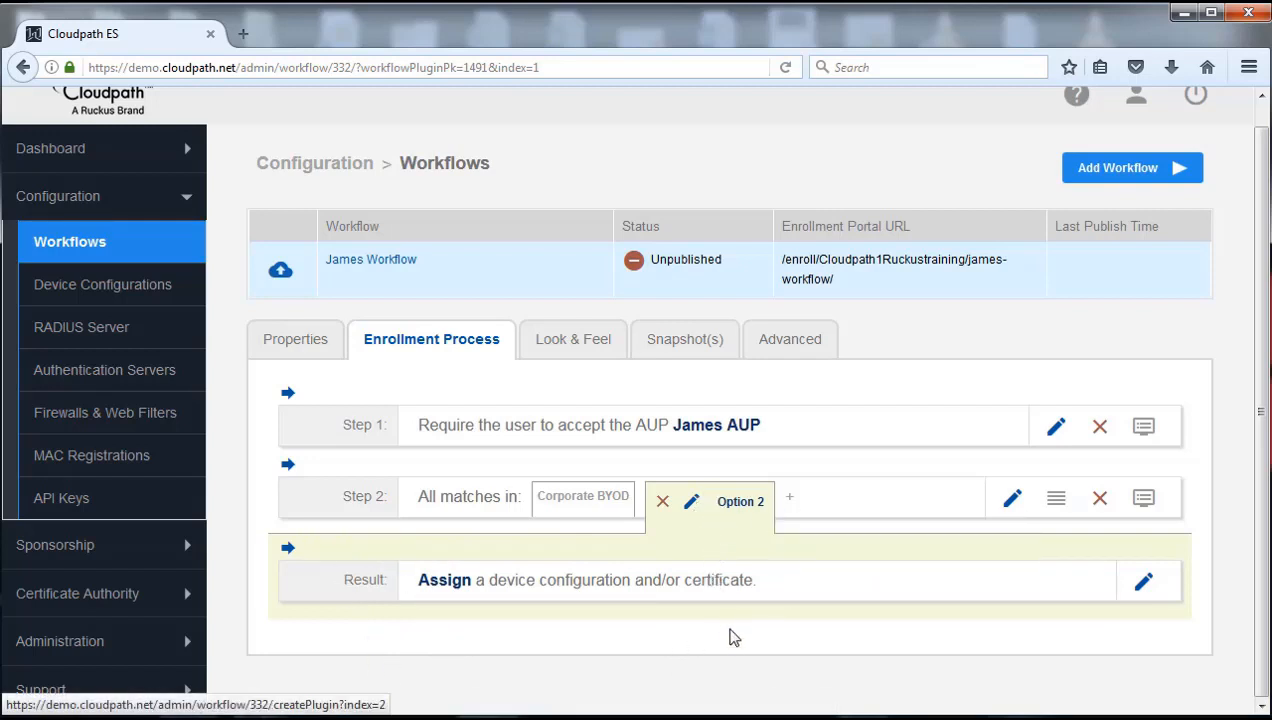
Change the Short Name of Step 2's Option 2 branch to 'Guest User' and save
left_click(692, 508)
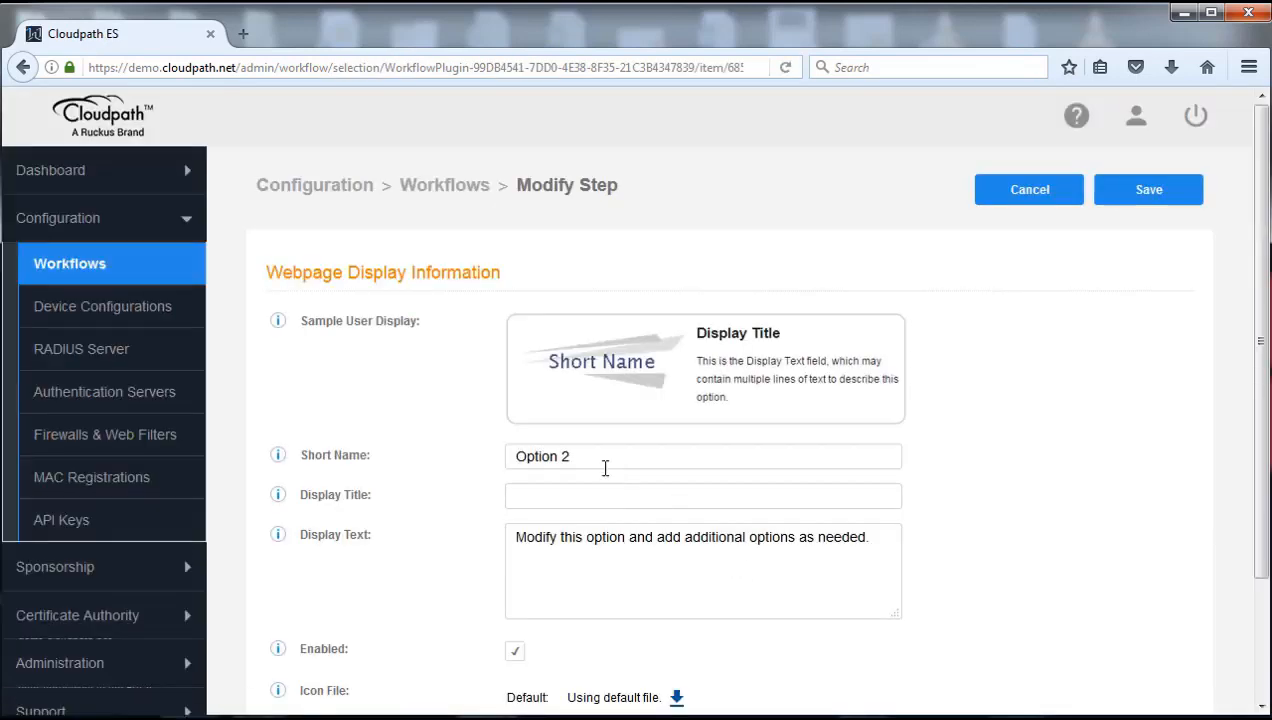
triple_click(591, 456)
left_click(429, 474)
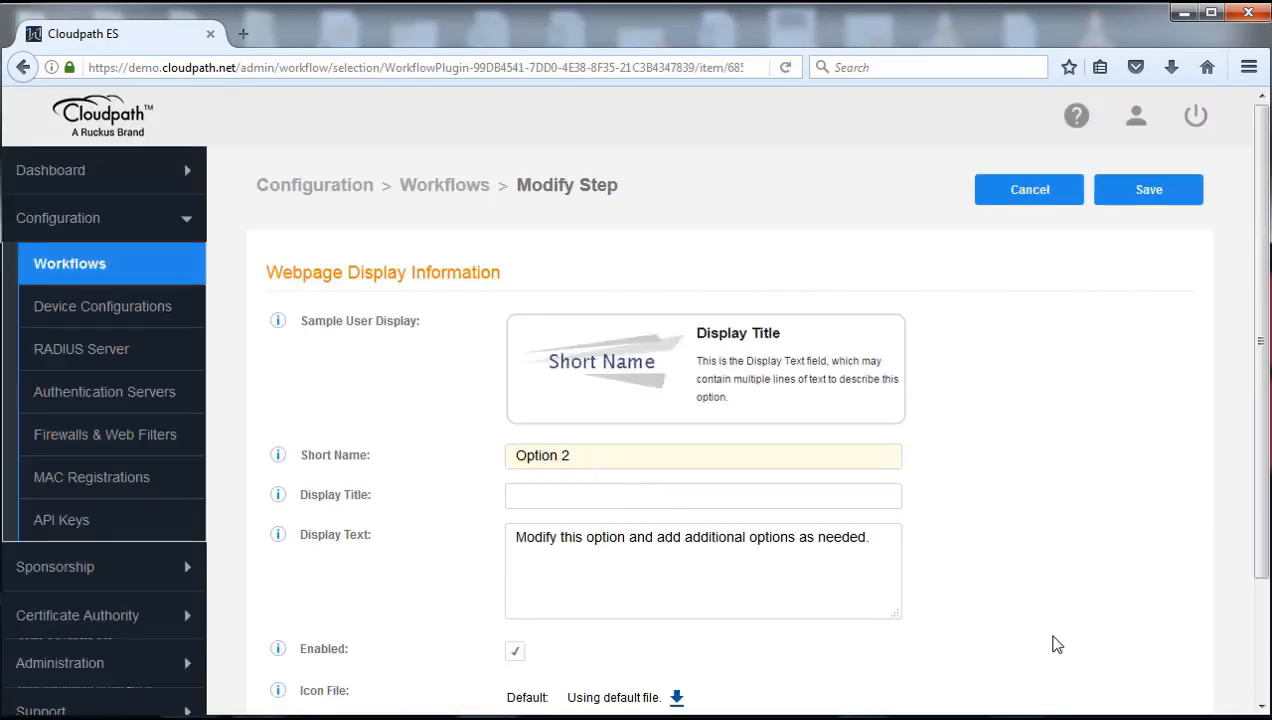
left_click(593, 455)
key("BackSpace")
key("BackSpace")
key("BackSpace")
key("BackSpace")
key("BackSpace")
key("BackSpace")
key("BackSpace")
type("Guest Use")
left_click(1148, 198)
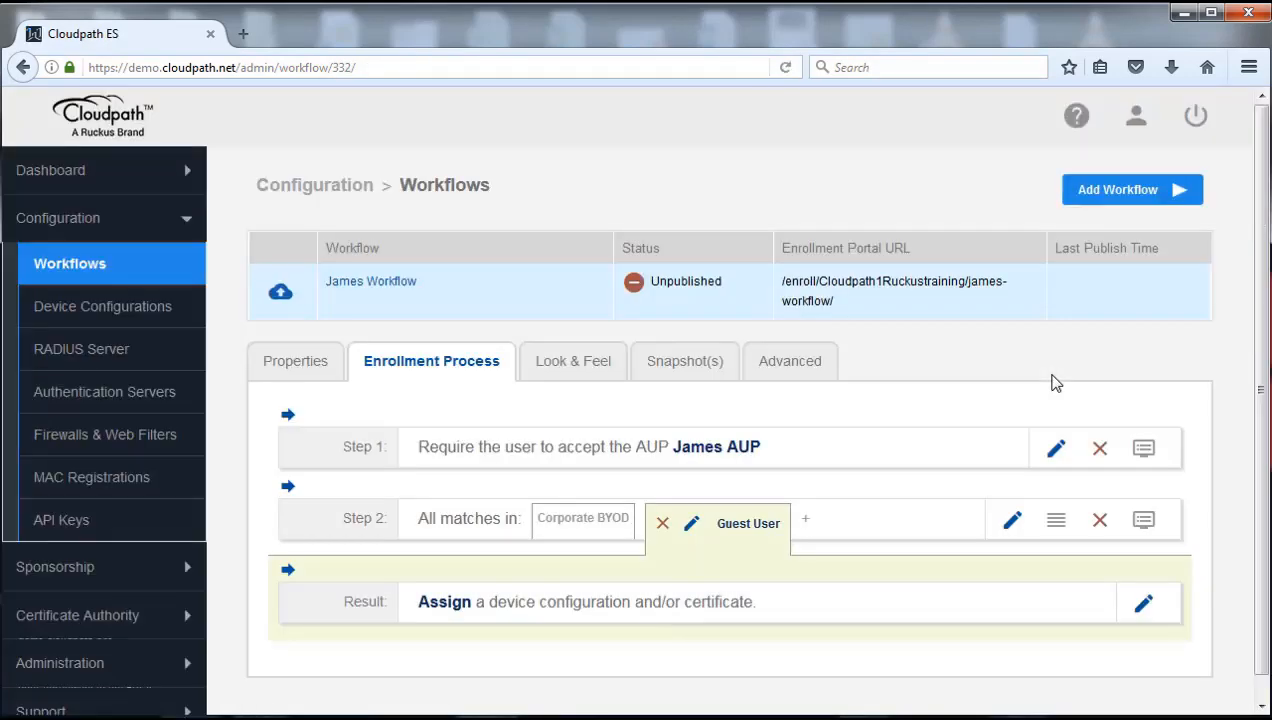
Display Step 2's Corporate BYOD branch, which has no steps yet before the Result
left_click(569, 518)
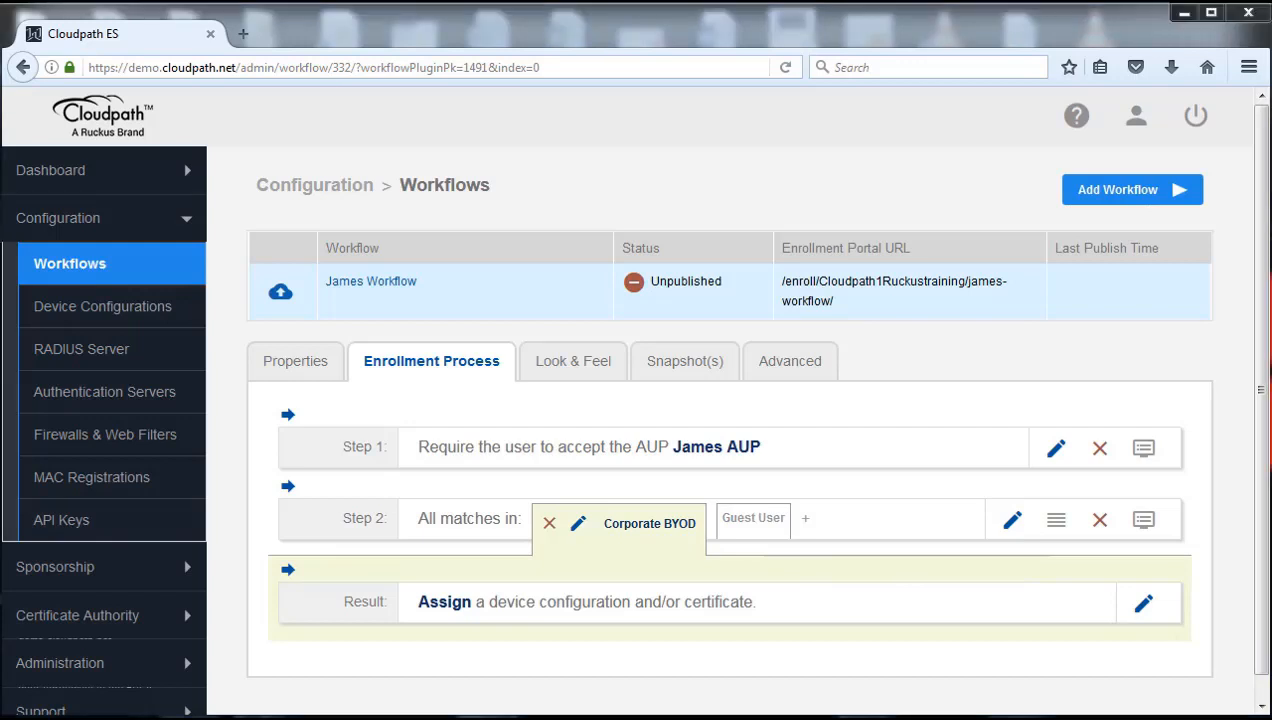
mouse_move(829, 578)
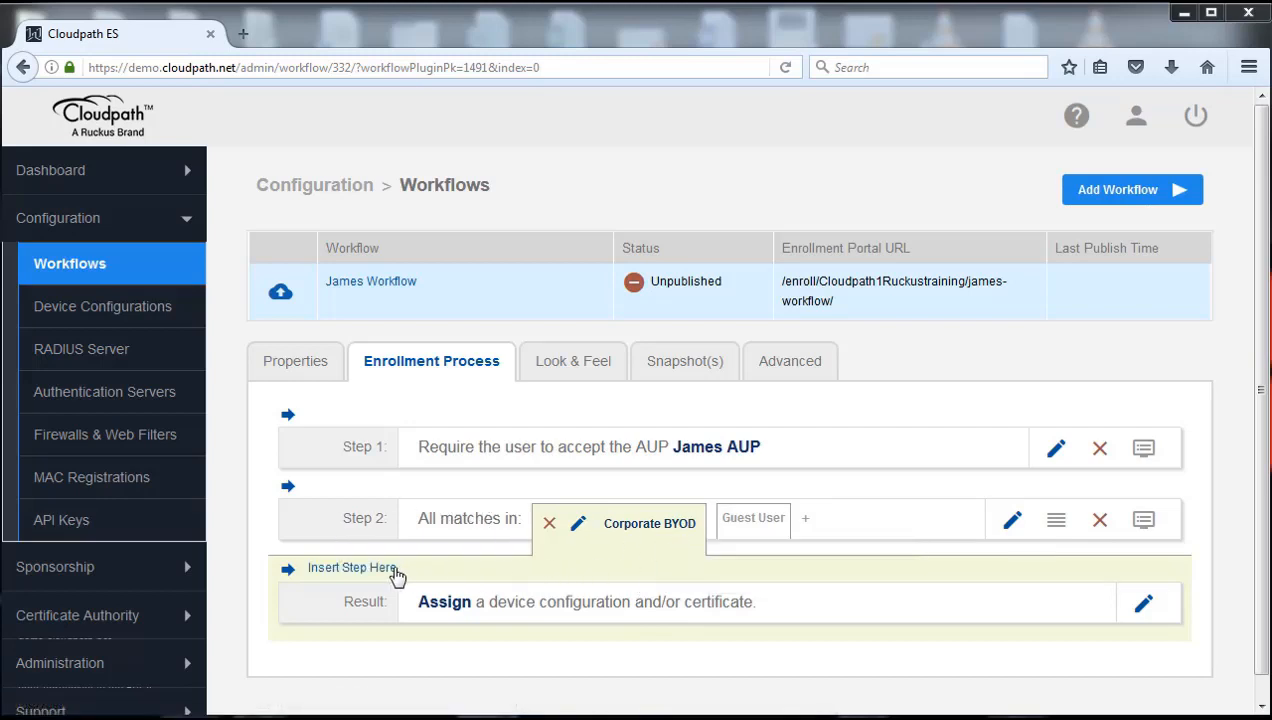
mouse_move(341, 575)
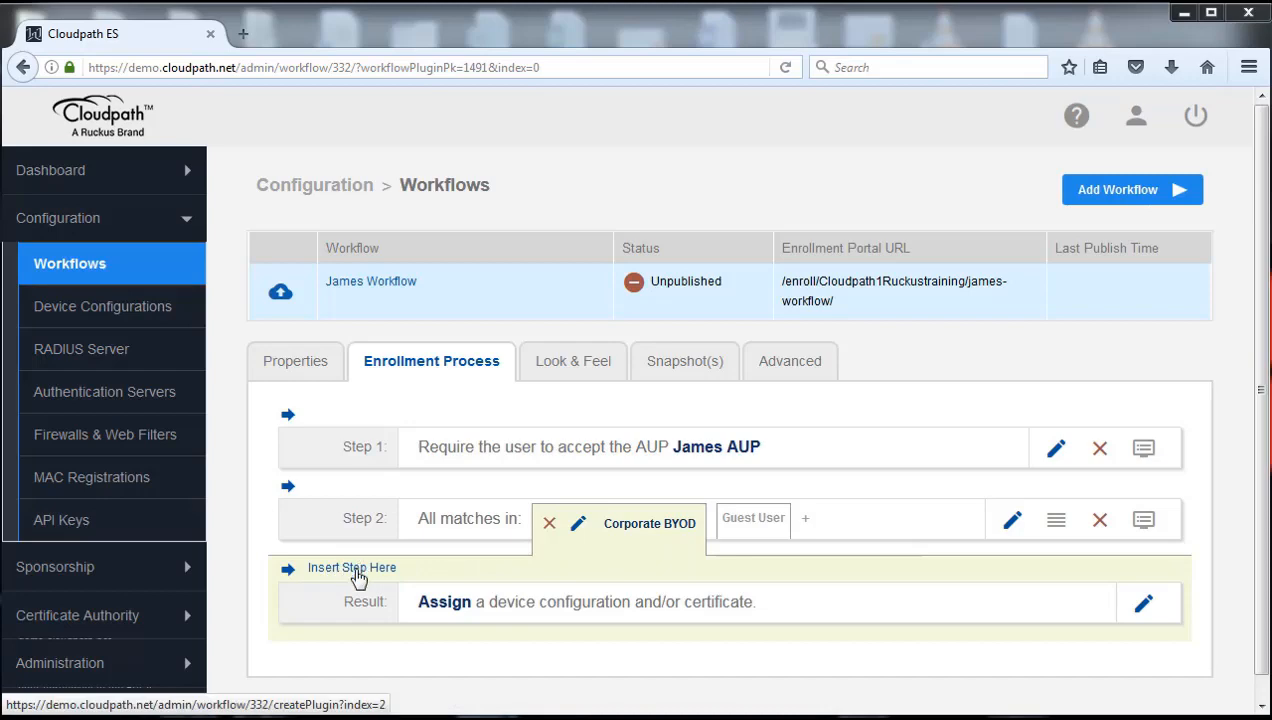
Insert a step above Result that authenticates to a traditional authentication server
left_click(357, 568)
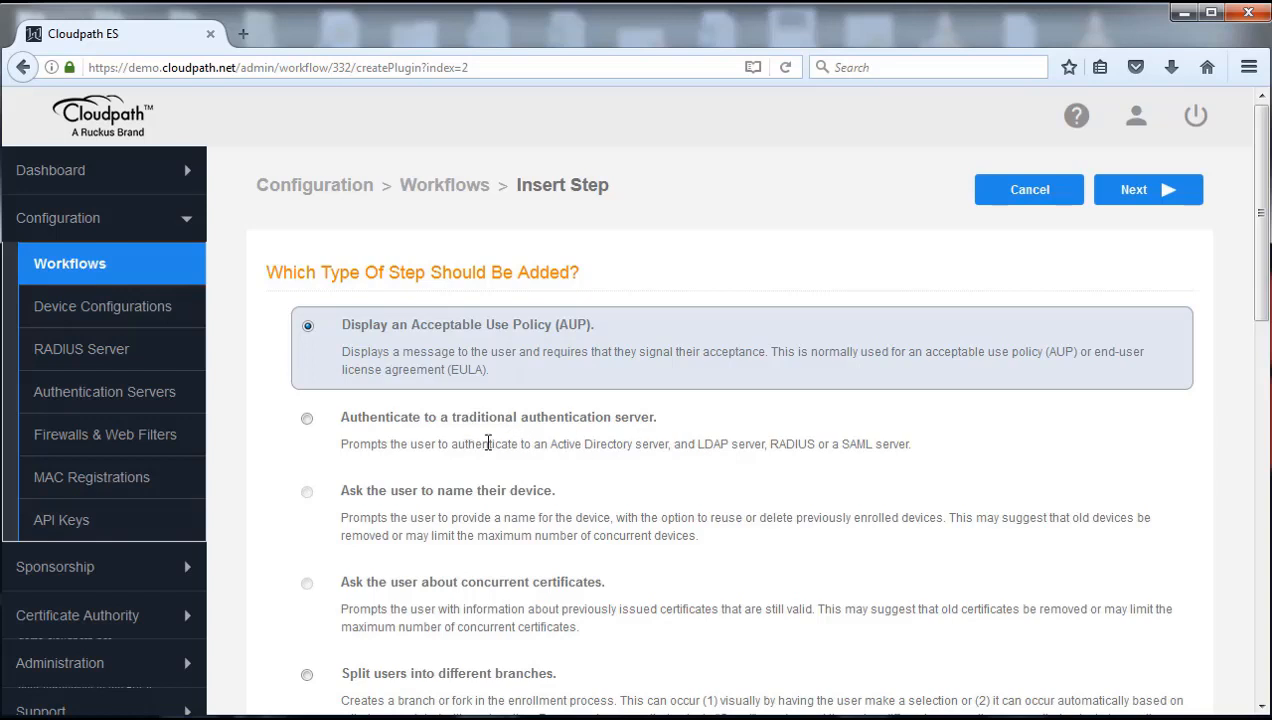
left_click(307, 420)
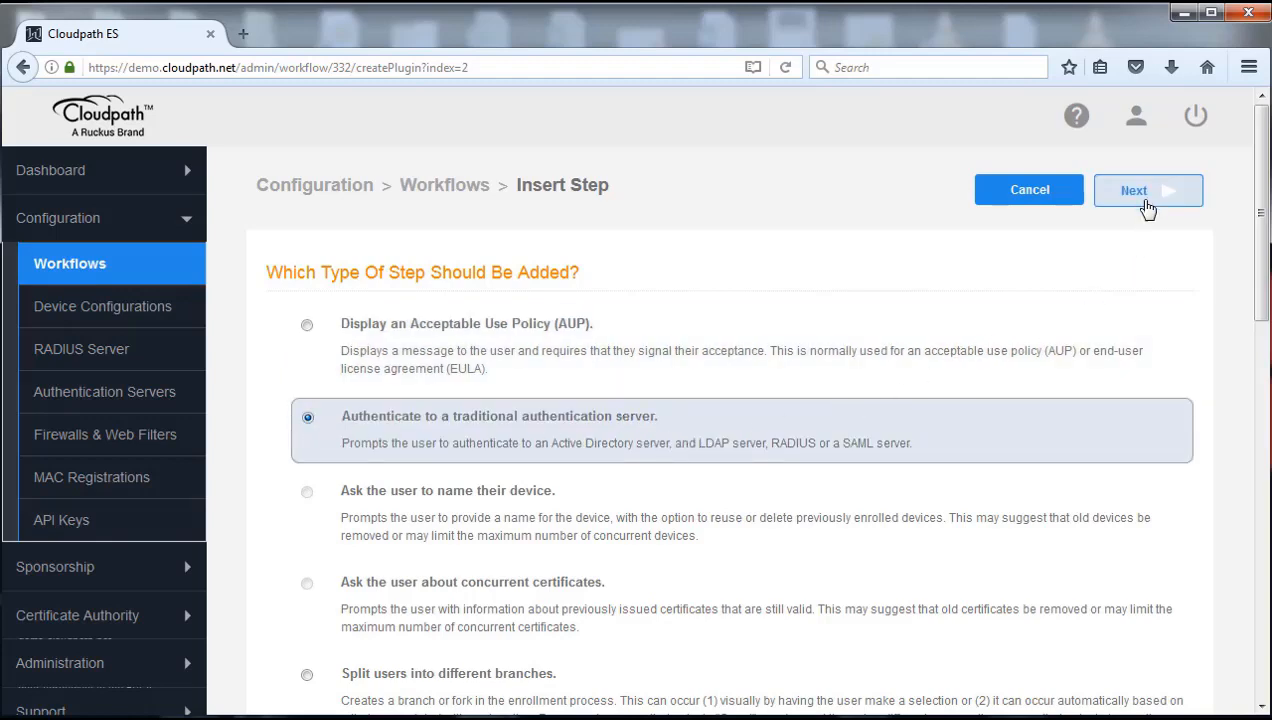
left_click(1147, 203)
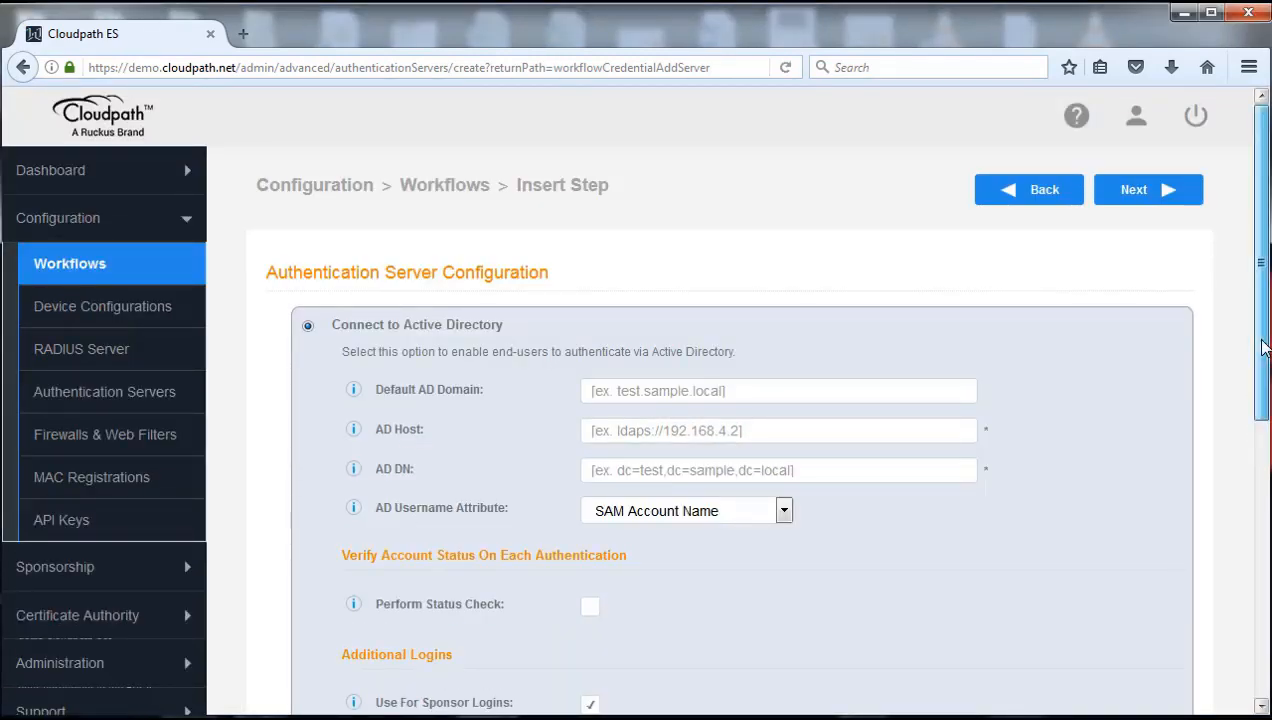
scroll(1263, 347, "down", 4)
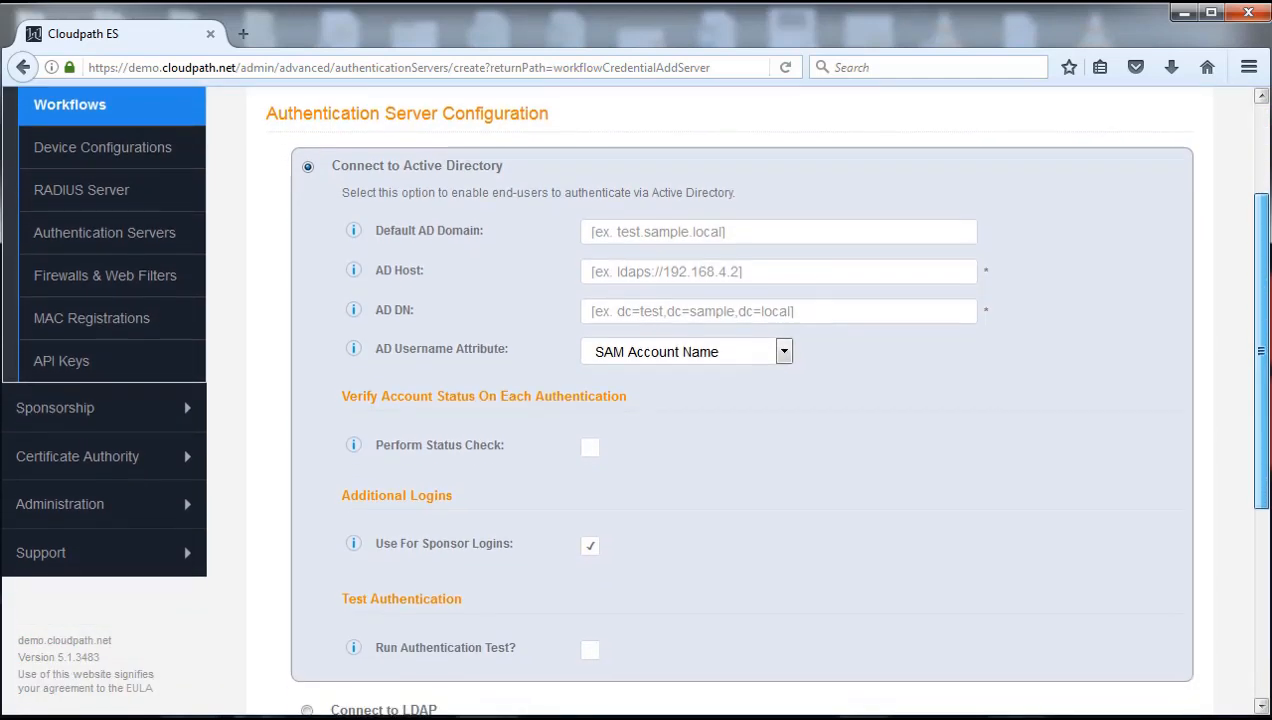
scroll(1262, 380, "down", 5)
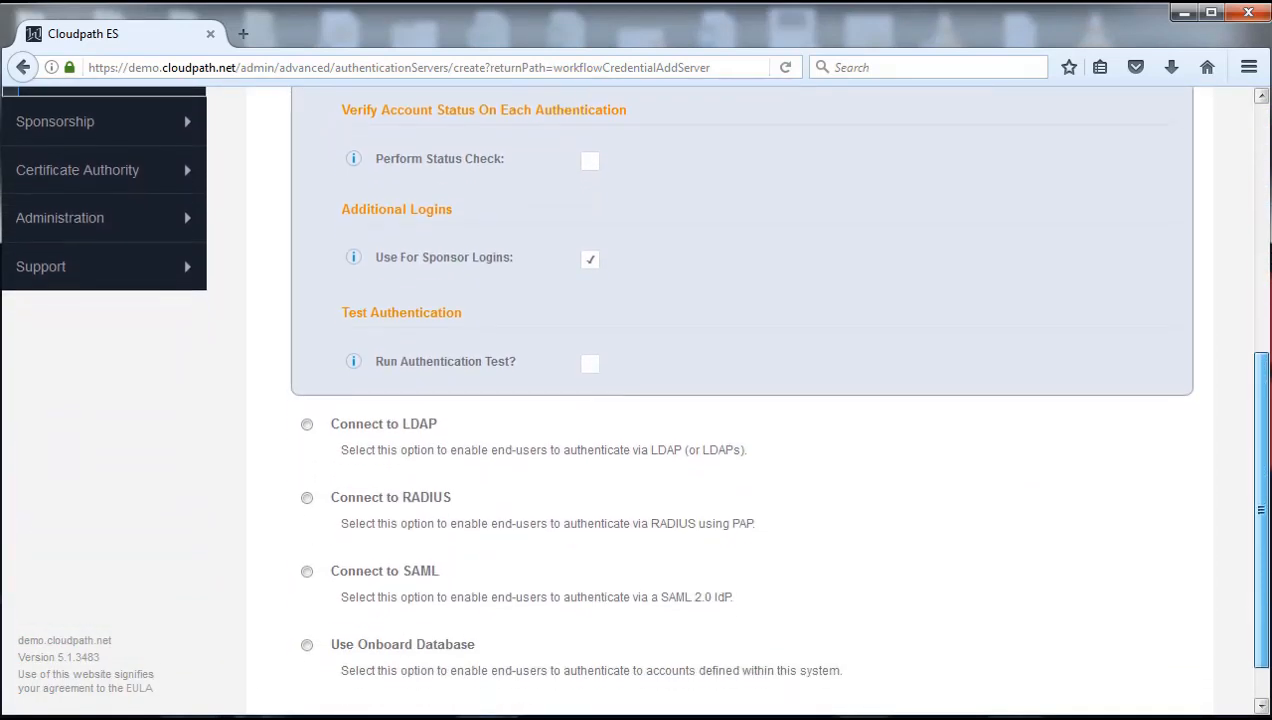
left_click_drag(1262, 532, 1262, 539)
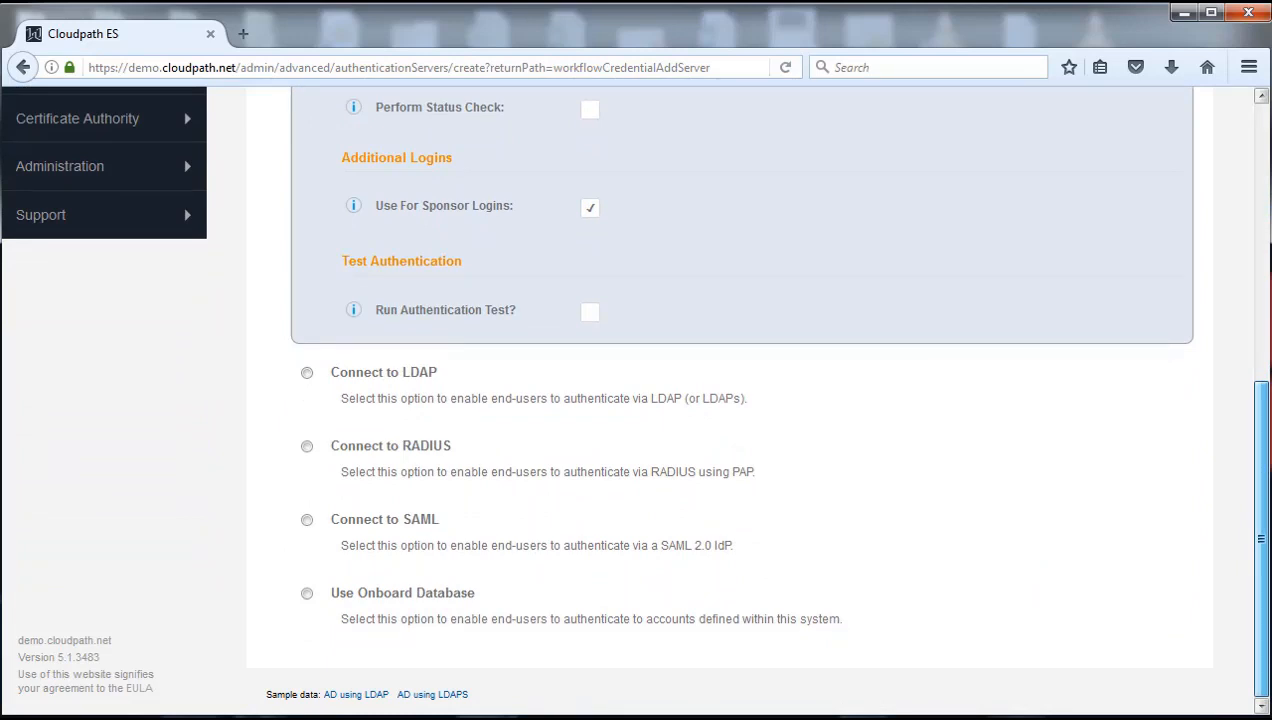
left_click_drag(1262, 539, 1260, 350)
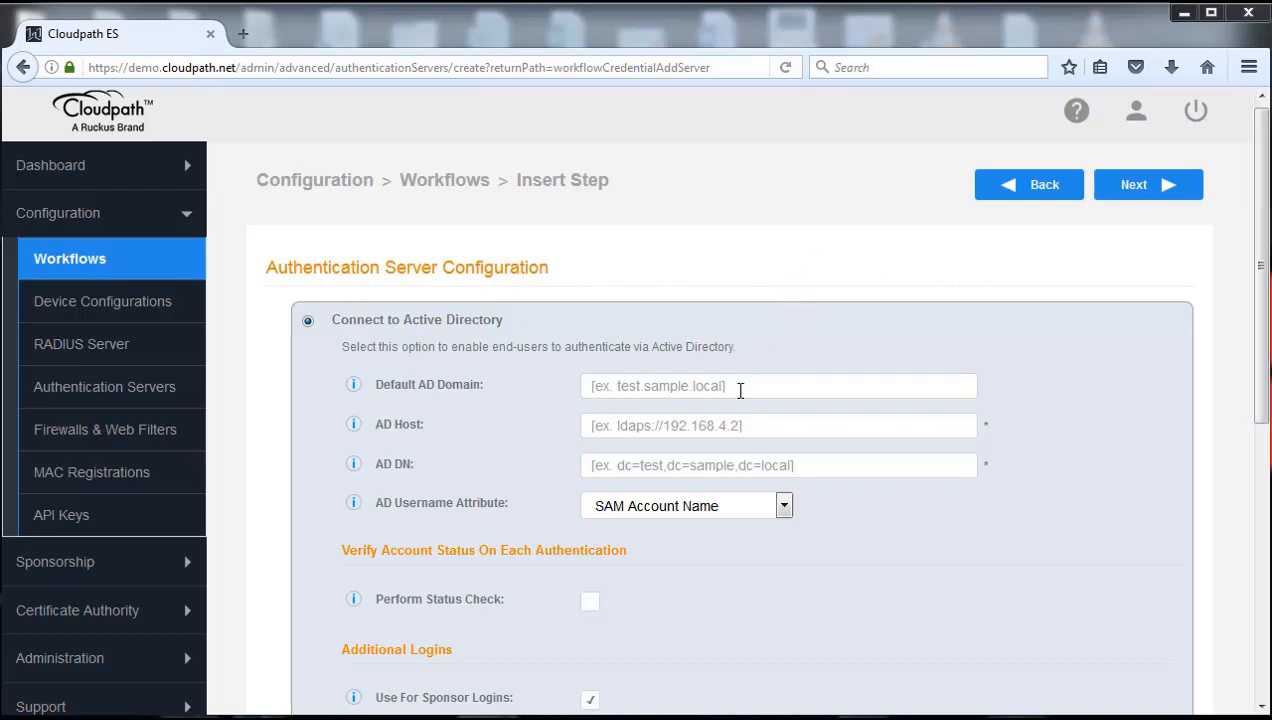
Enter AD domain ruckustraining.net and AD host ldap://10.0.0.251
left_click(752, 390)
type("ruckustraining.net")
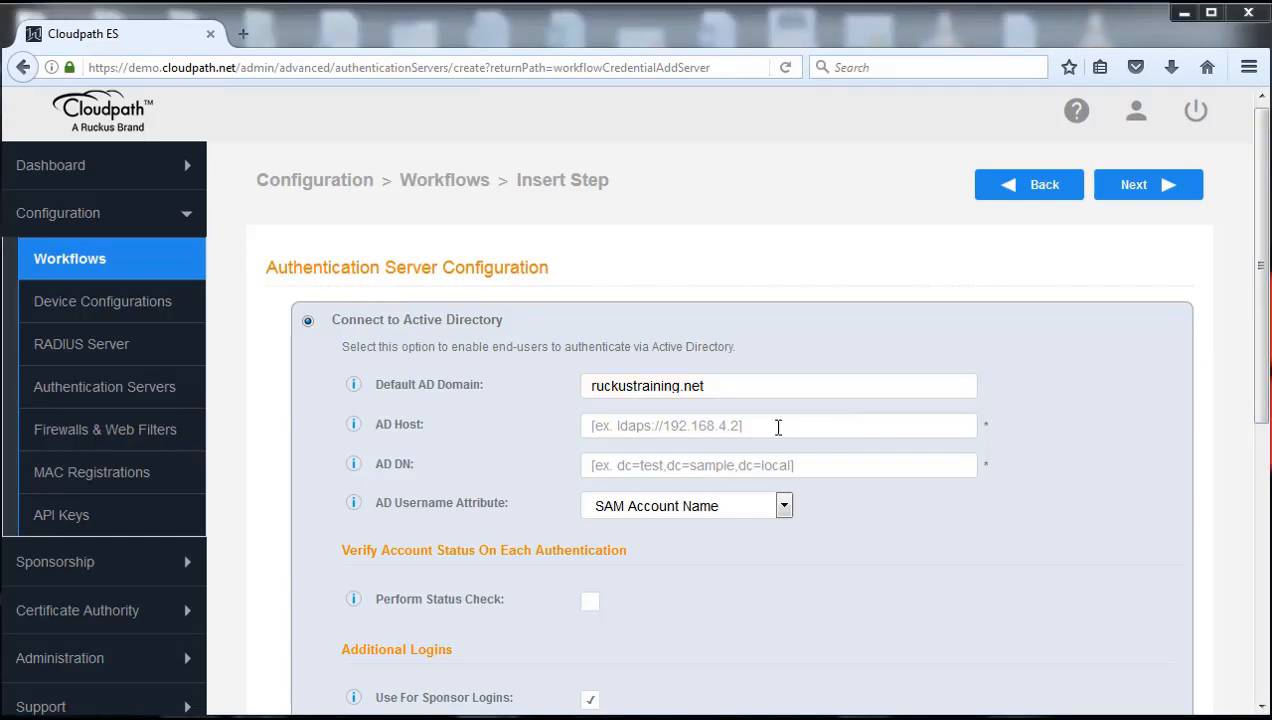
left_click(778, 425)
type("ldap://10.0.0.251")
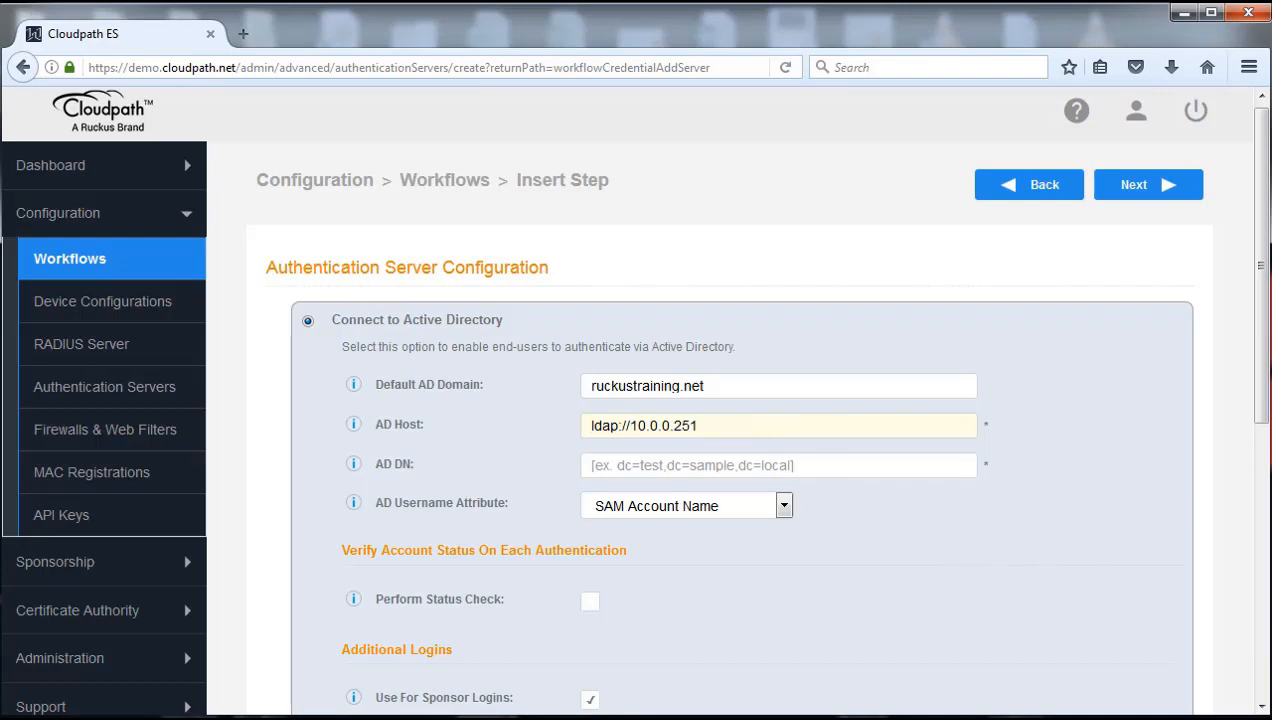
key("alt+Tab")
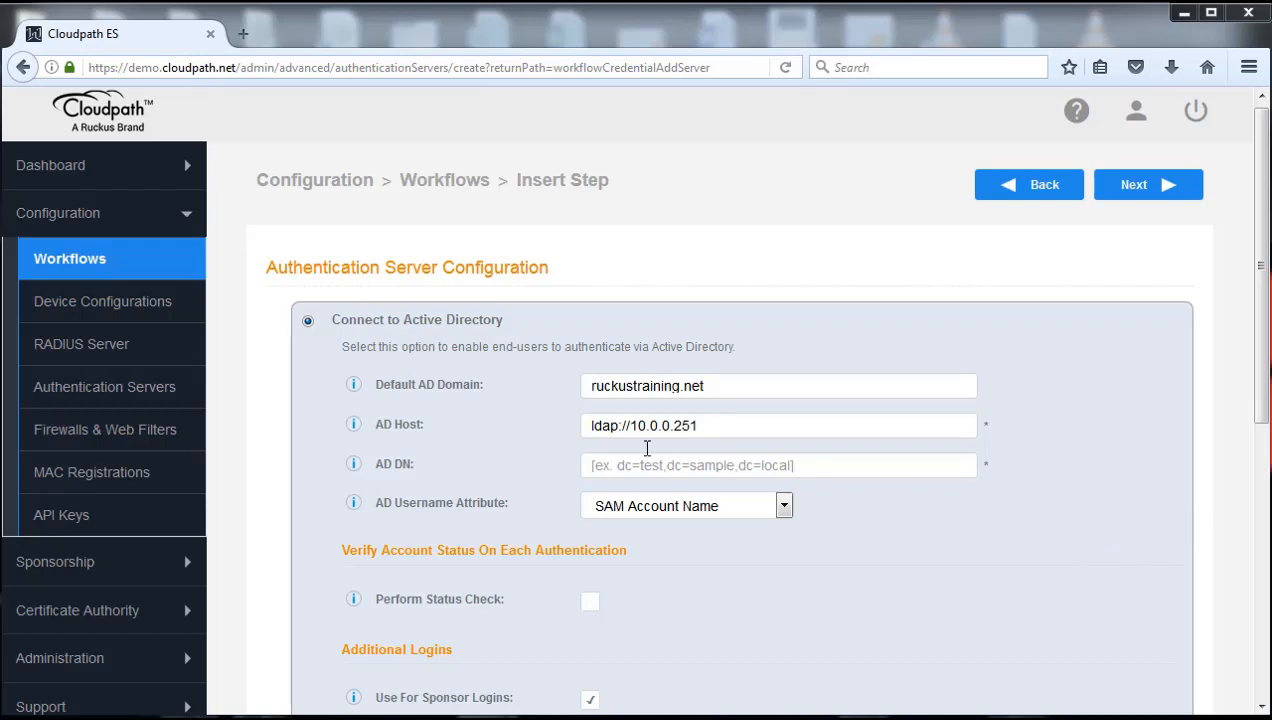
Set AD DN to dc=ruckustraining,dc=net and the username attribute to User Principal Name (UPN)
left_click(598, 465)
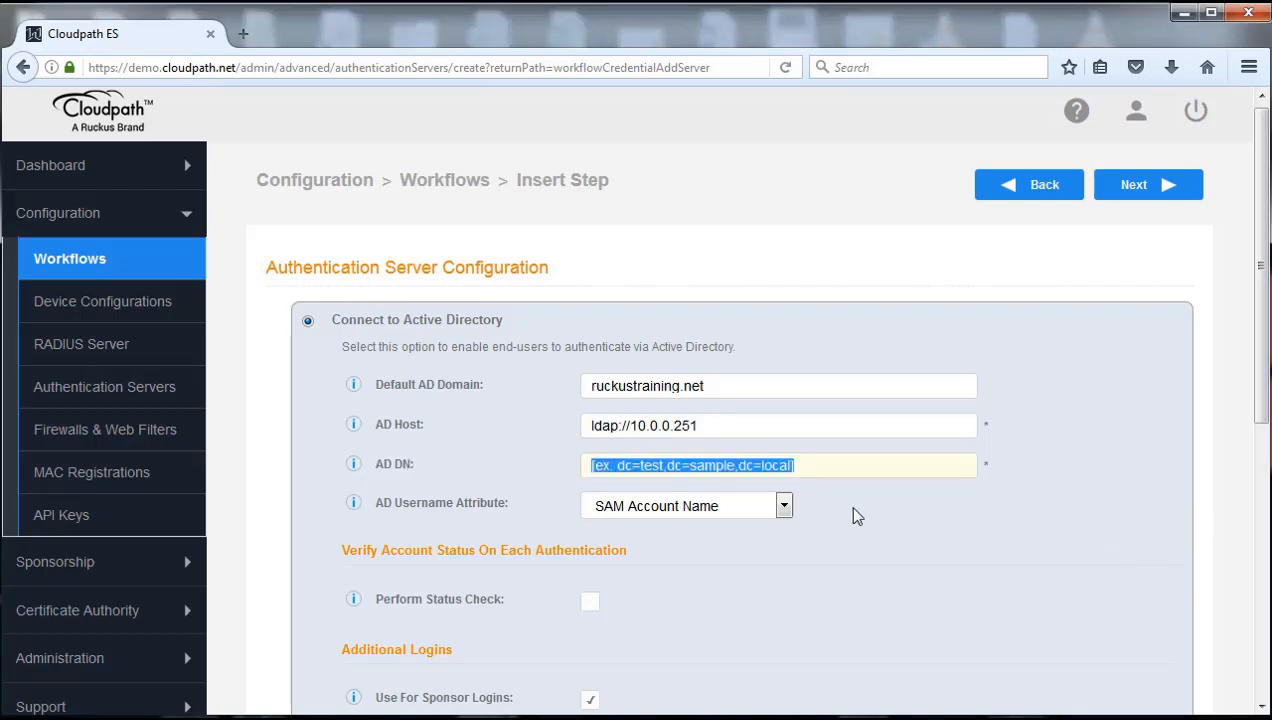
type("dc=ruckustraining,dc=net")
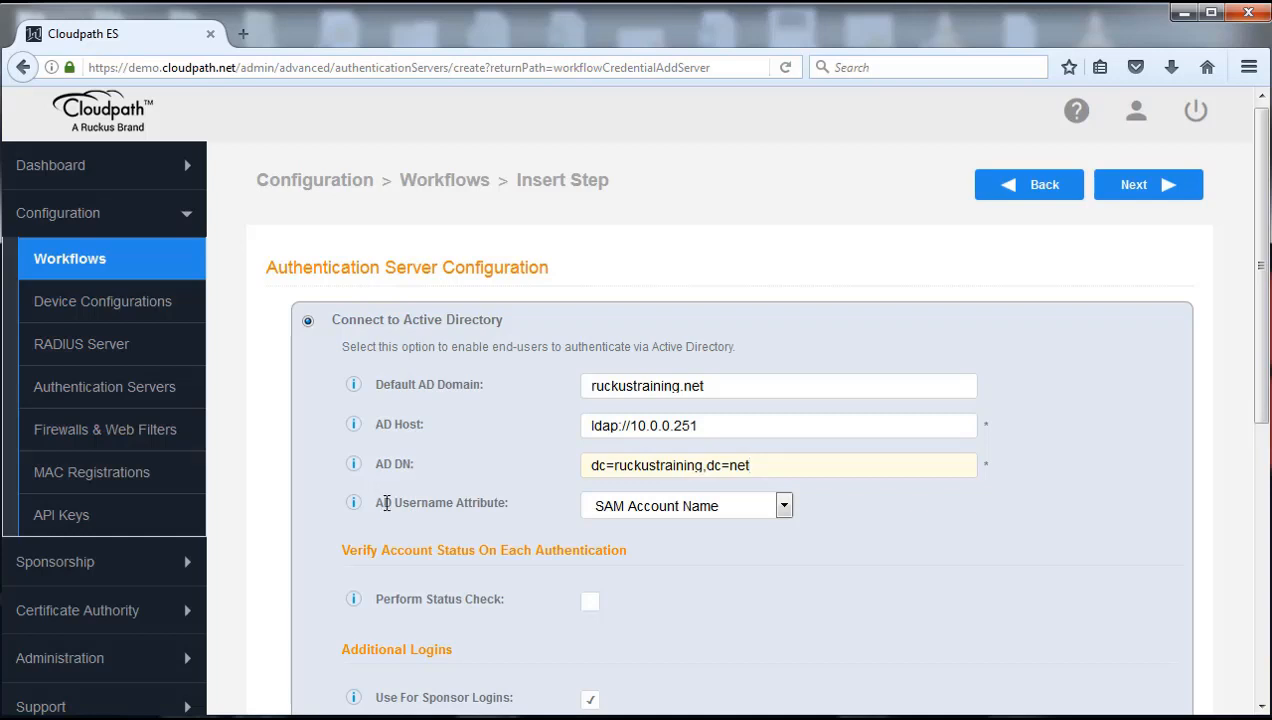
left_click(784, 508)
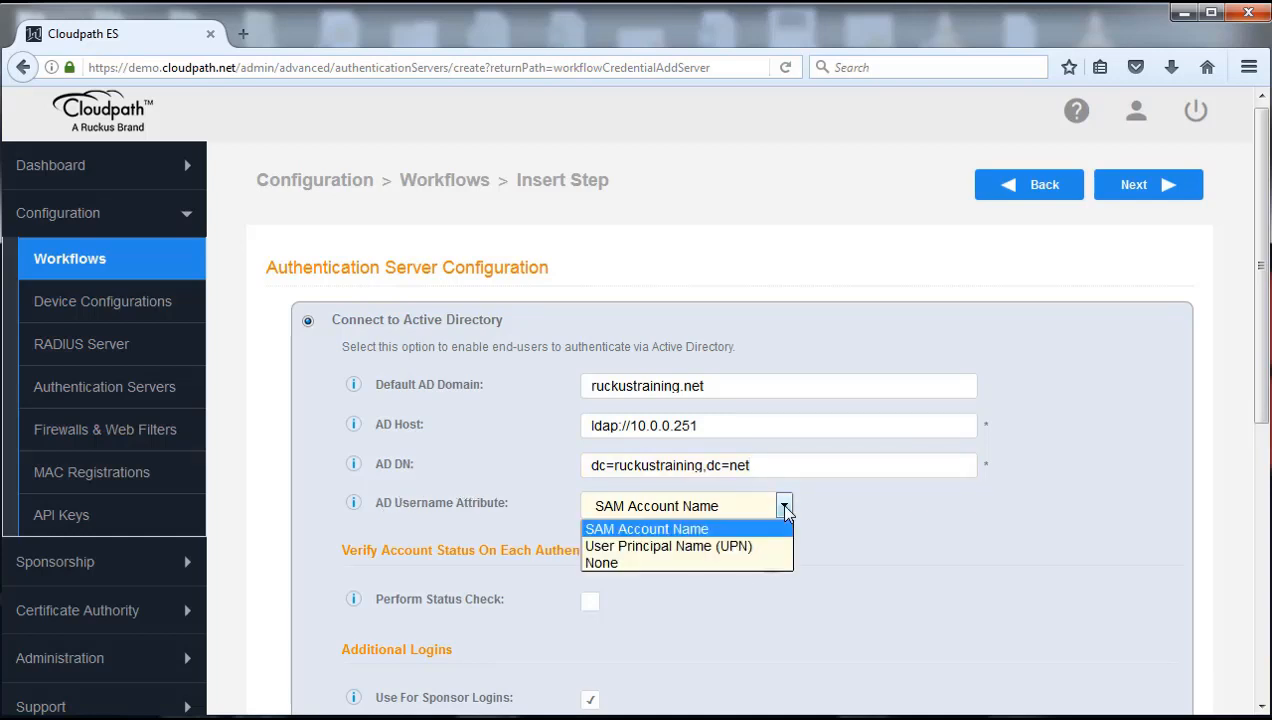
left_click(683, 548)
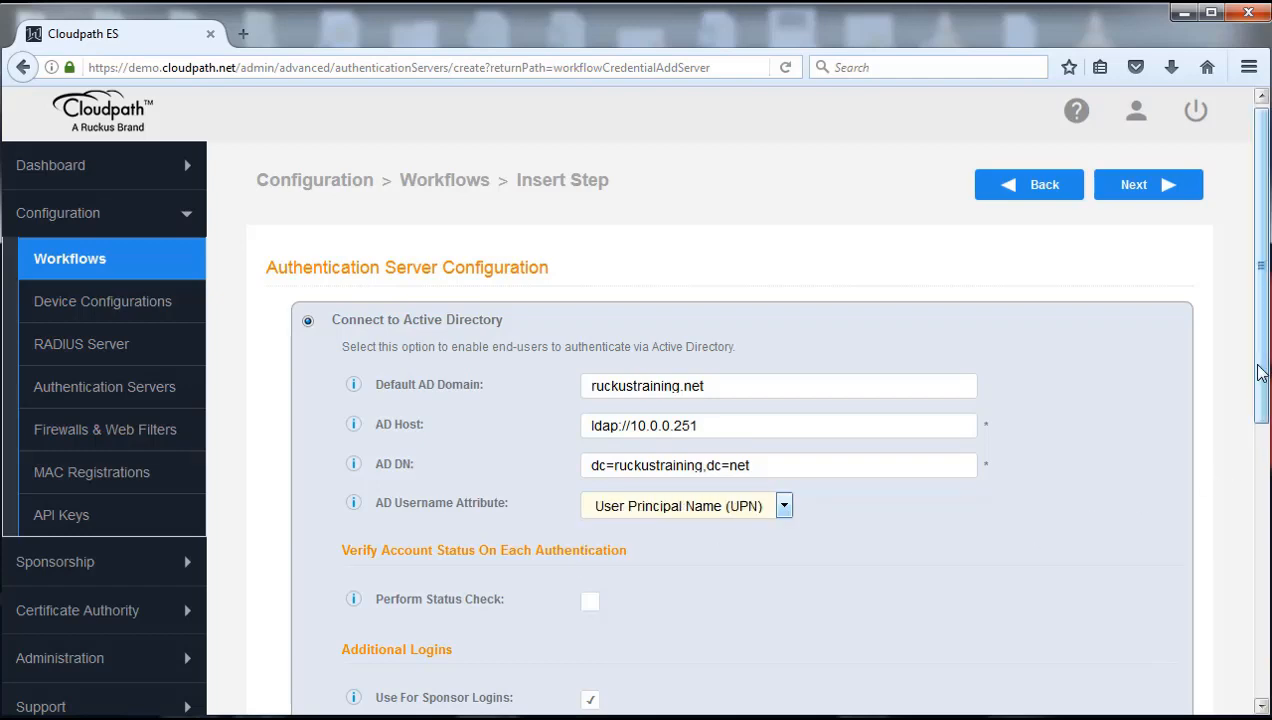
left_click_drag(1262, 368, 1266, 655)
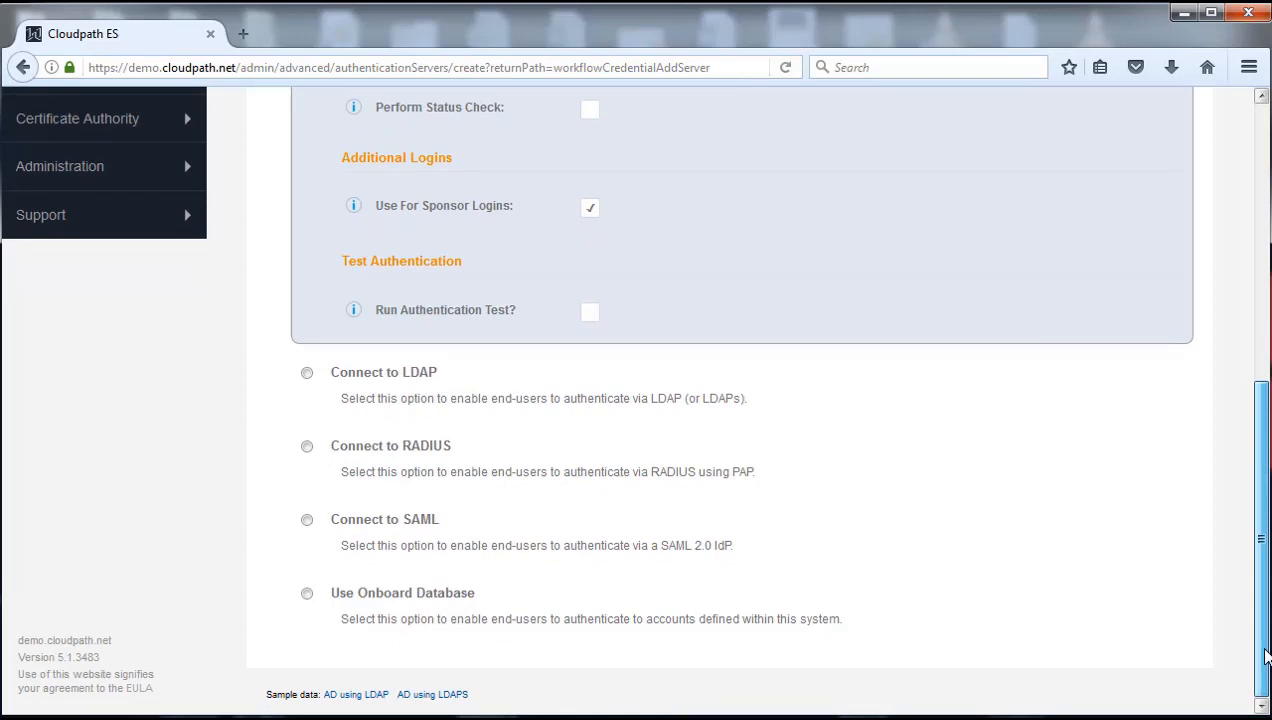
left_click_drag(1266, 655, 1262, 393)
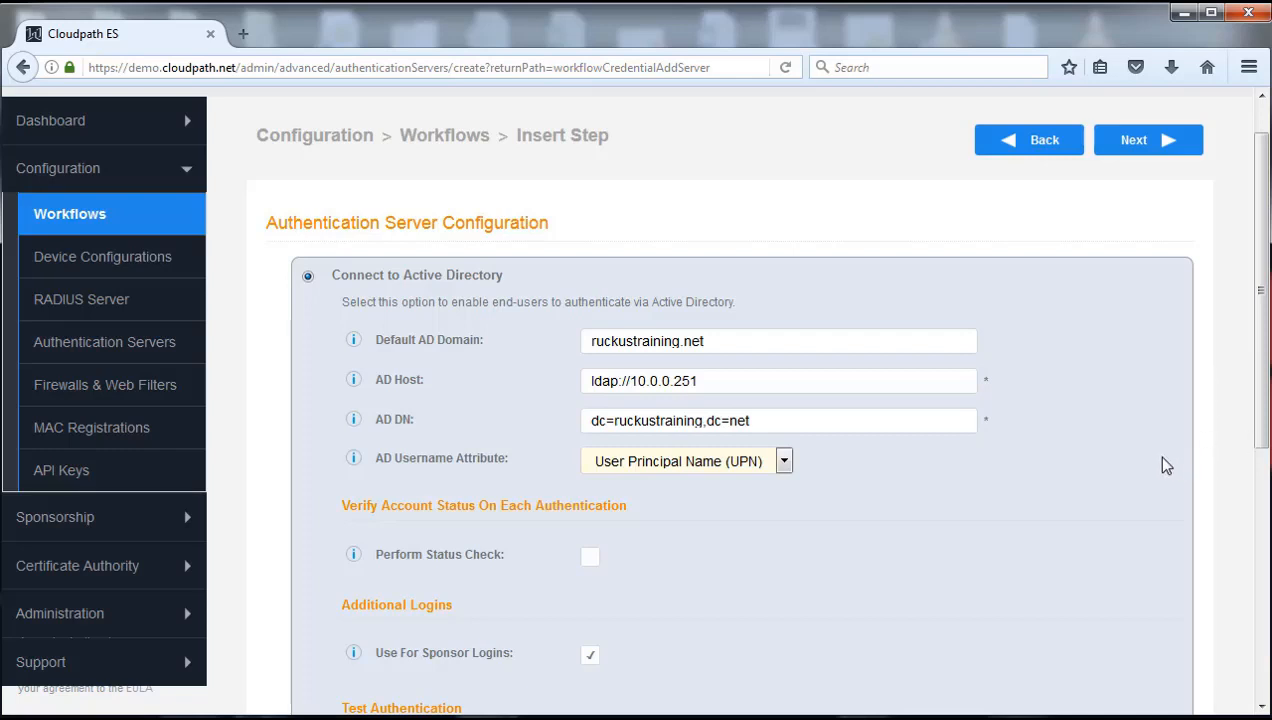
scroll(730, 400, "up", 1)
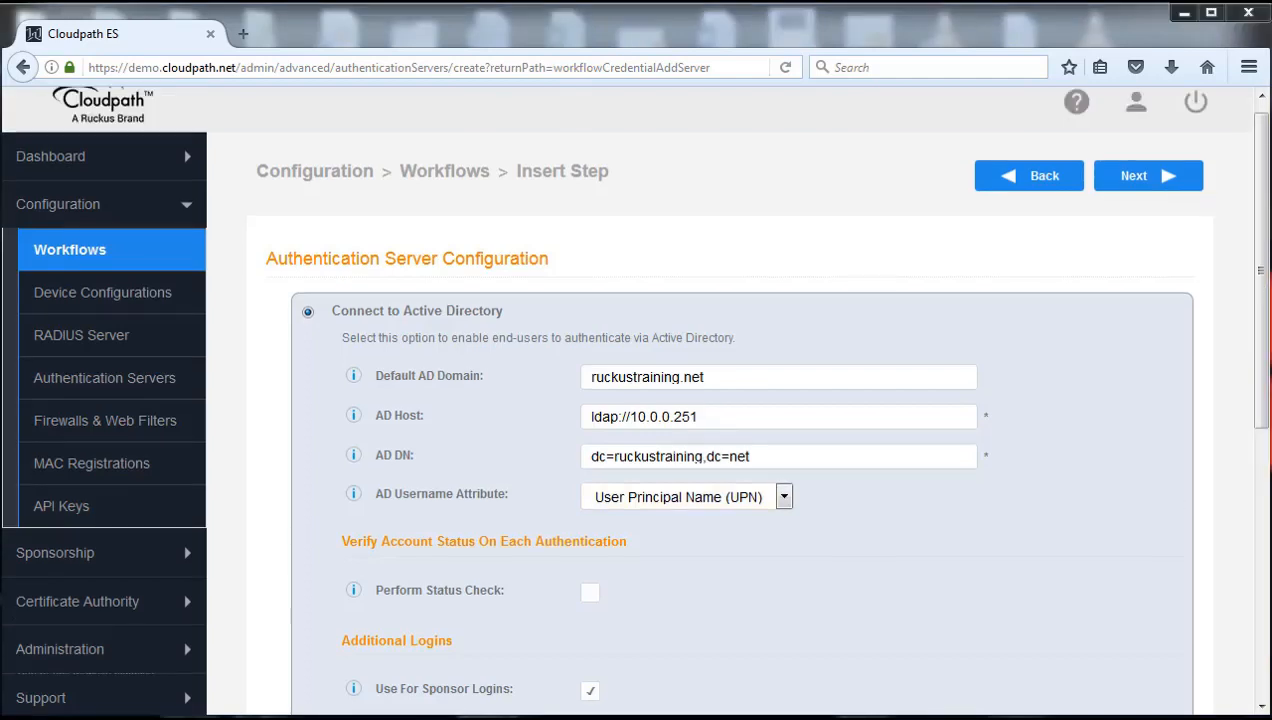
Advance to the Create Credential Prompt form and enable Use CAPTCHA on its login page
left_click(1150, 180)
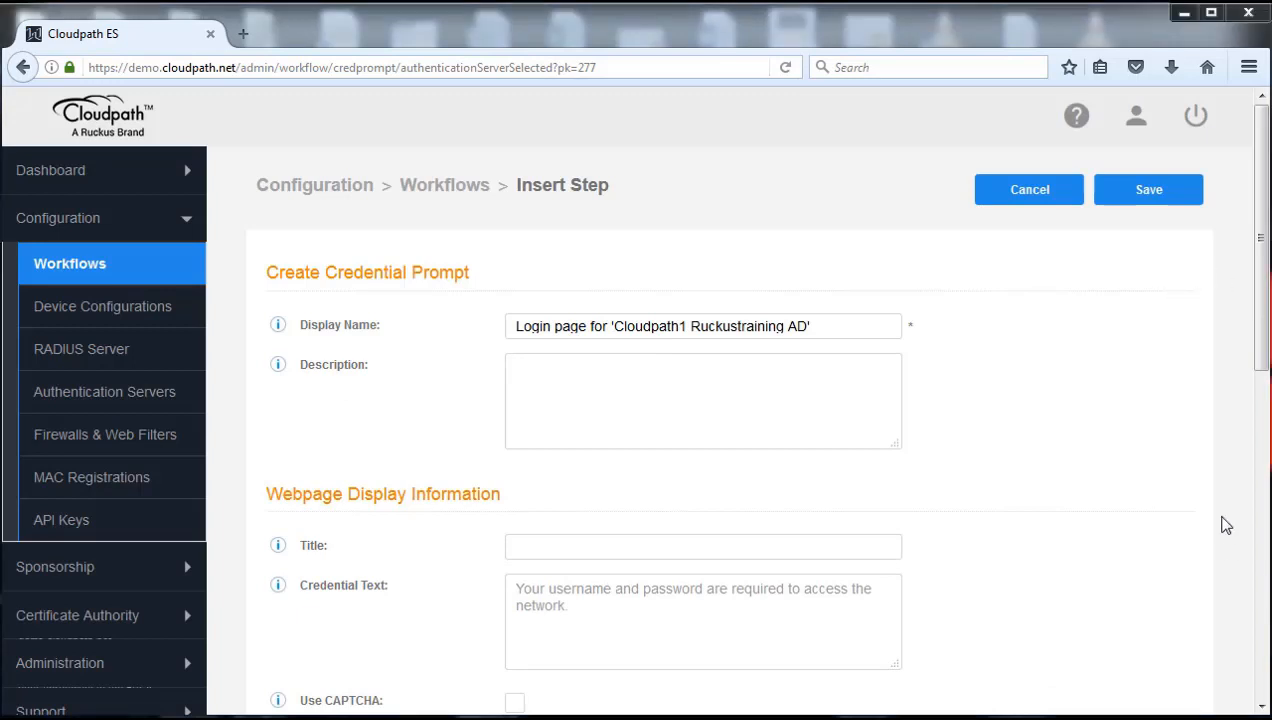
left_click_drag(1264, 310, 1264, 500)
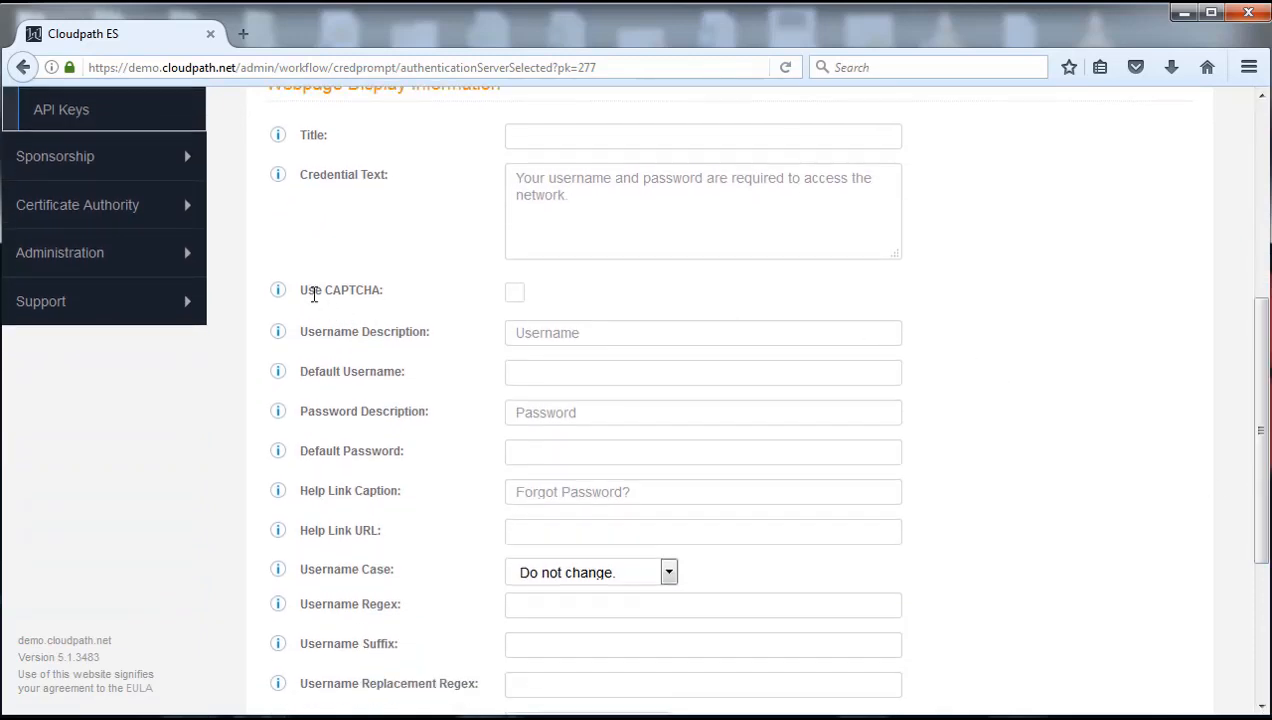
left_click(516, 296)
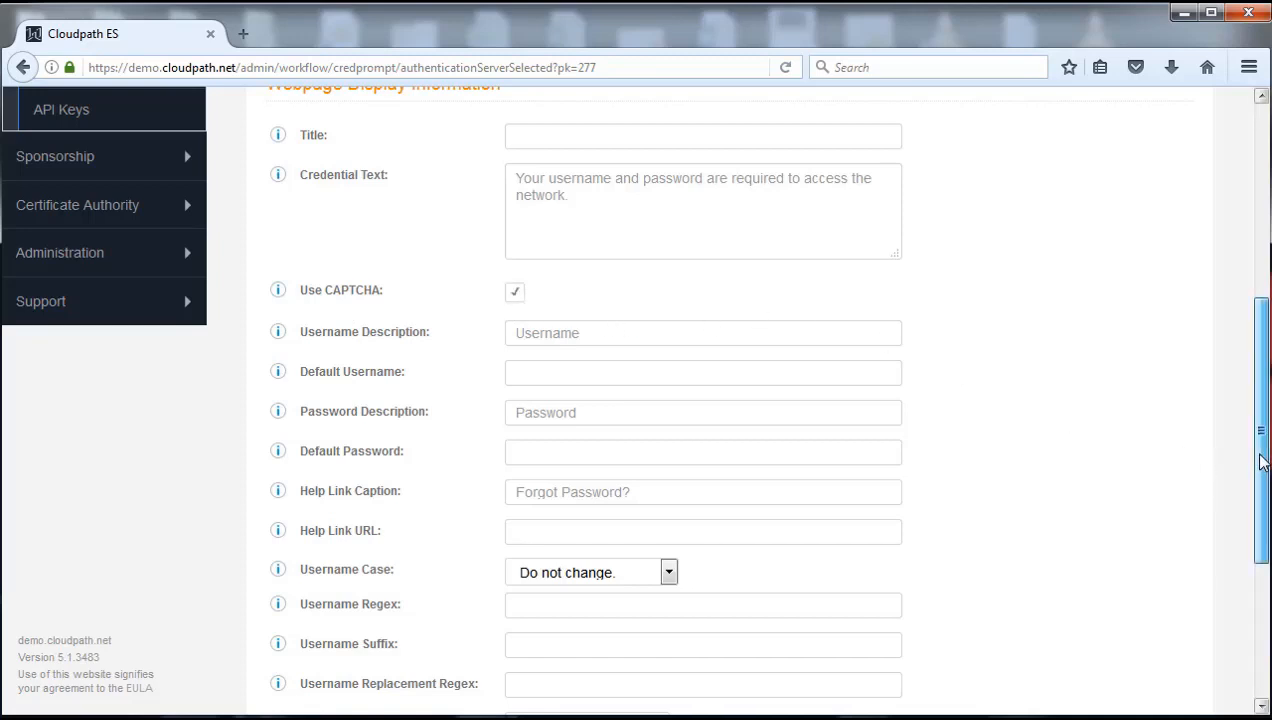
left_click_drag(1261, 463, 1265, 517)
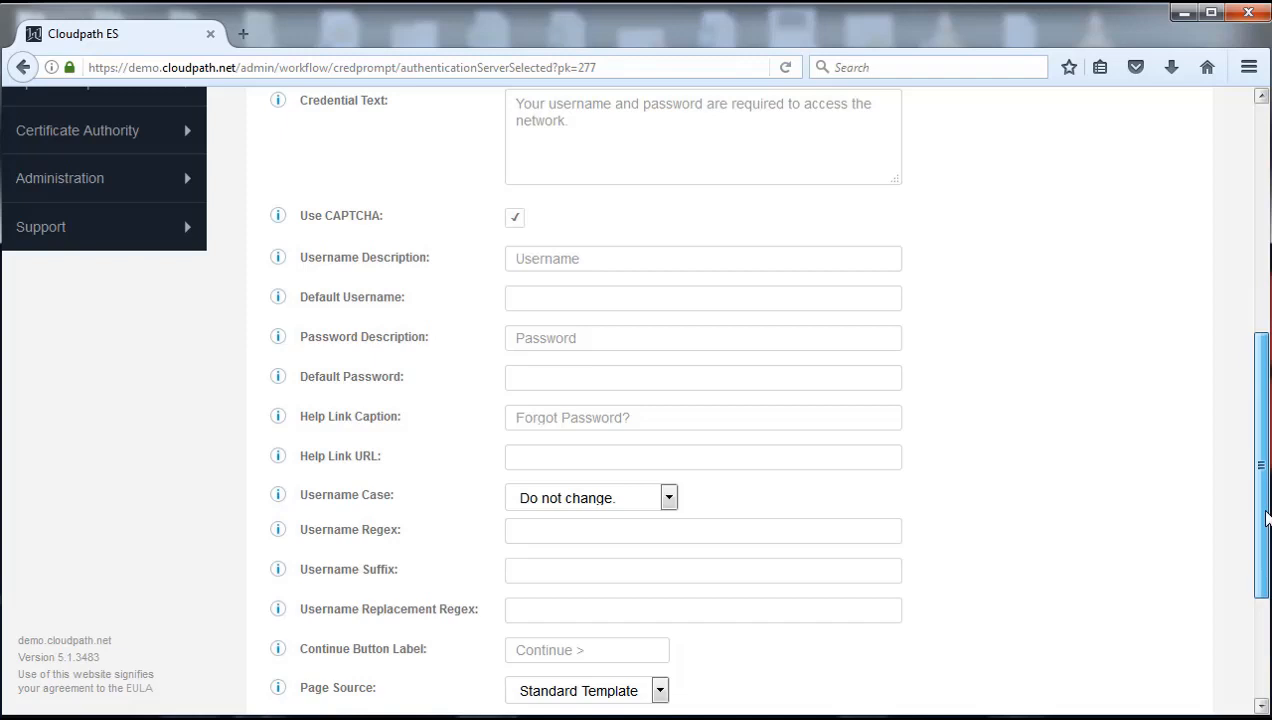
left_click_drag(1266, 518, 1241, 250)
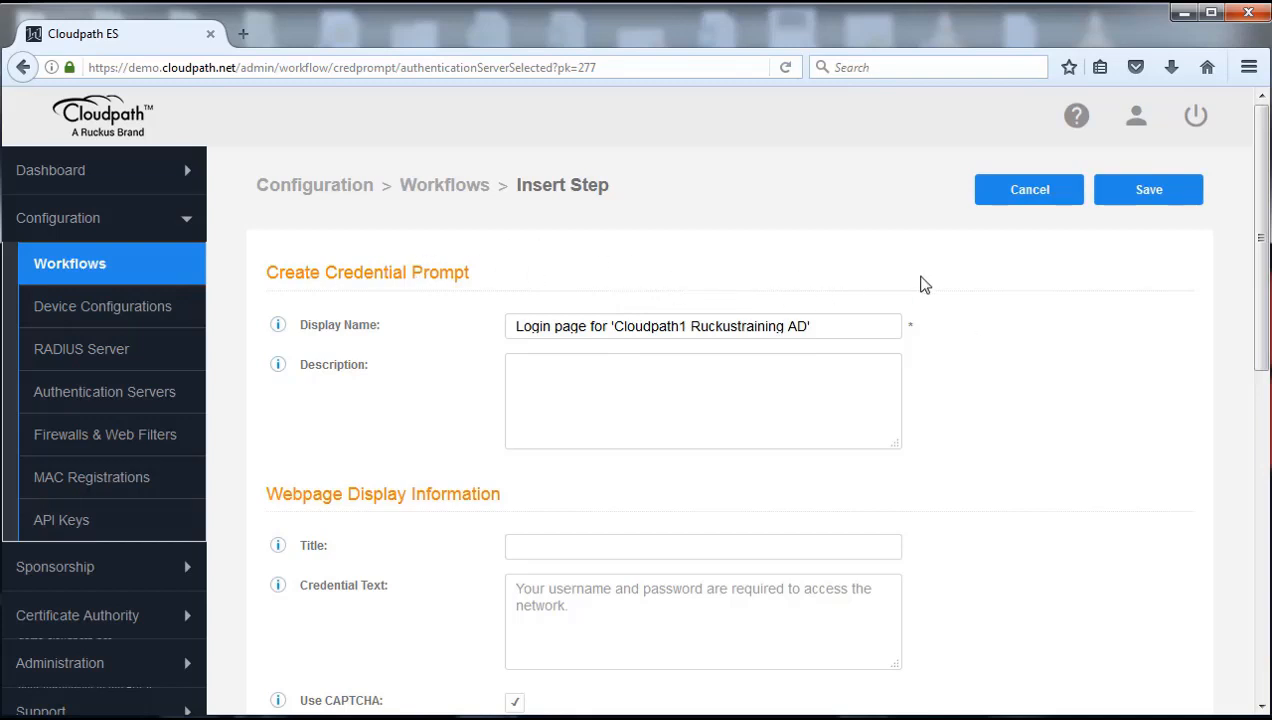
Save the credential prompt as Step 3, asking for Cloudpath1 Ruckustraining AD credentials
left_click(1146, 195)
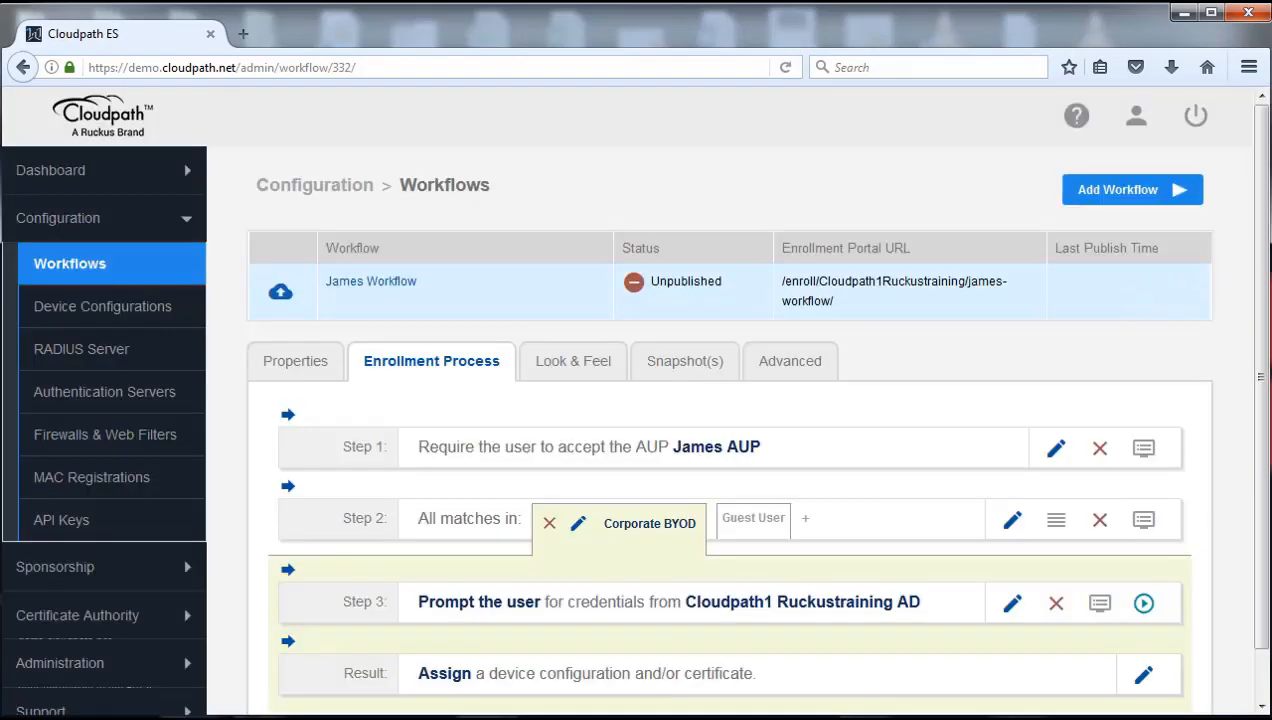
scroll(945, 555, "down", 1)
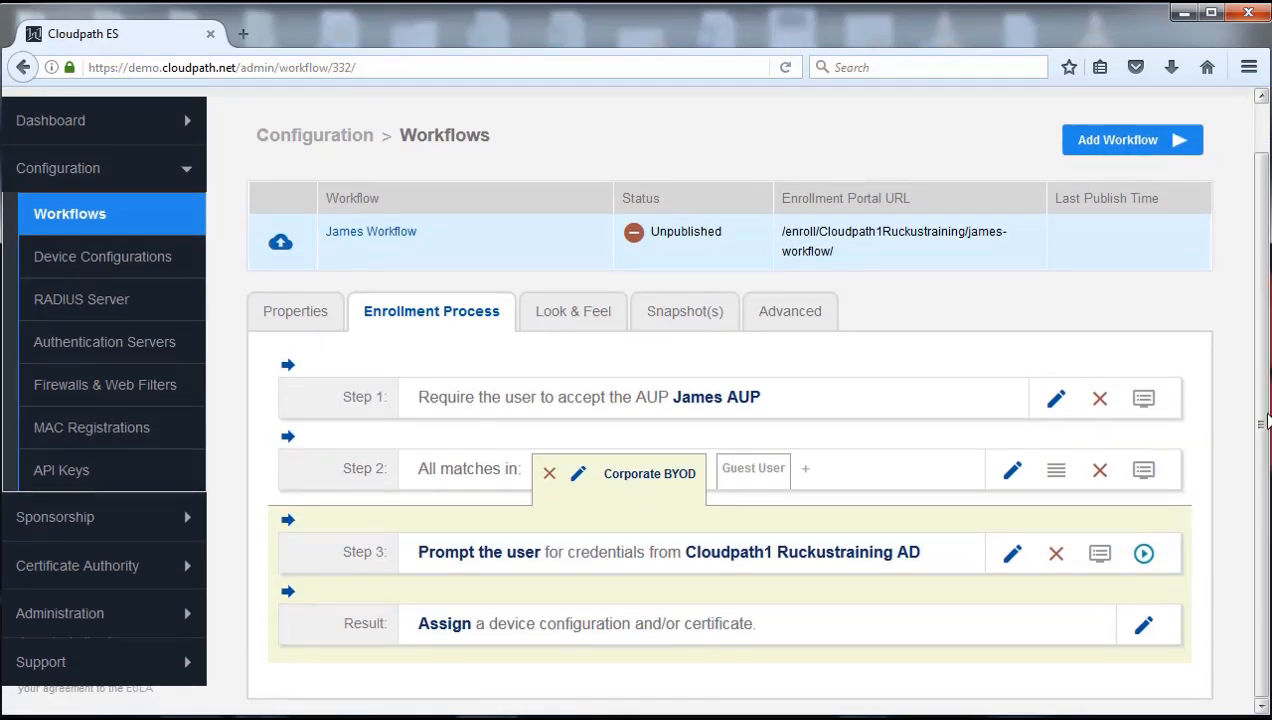
mouse_move(344, 520)
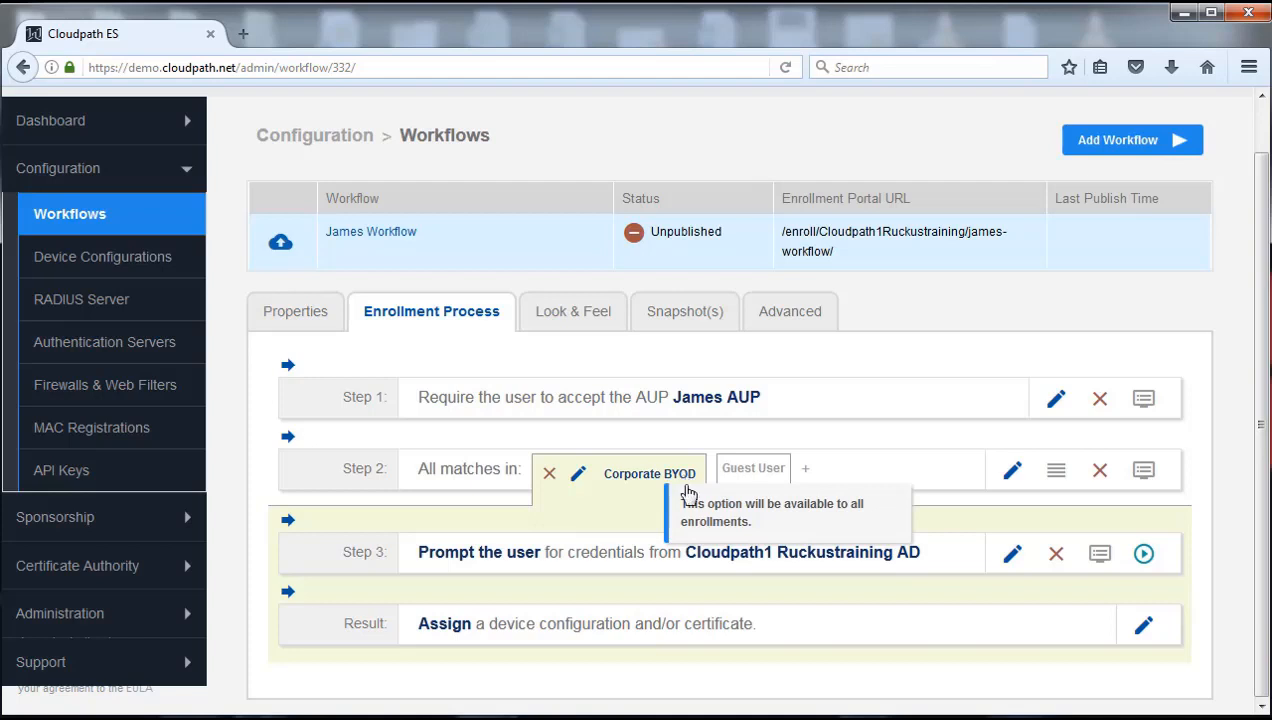
mouse_move(648, 578)
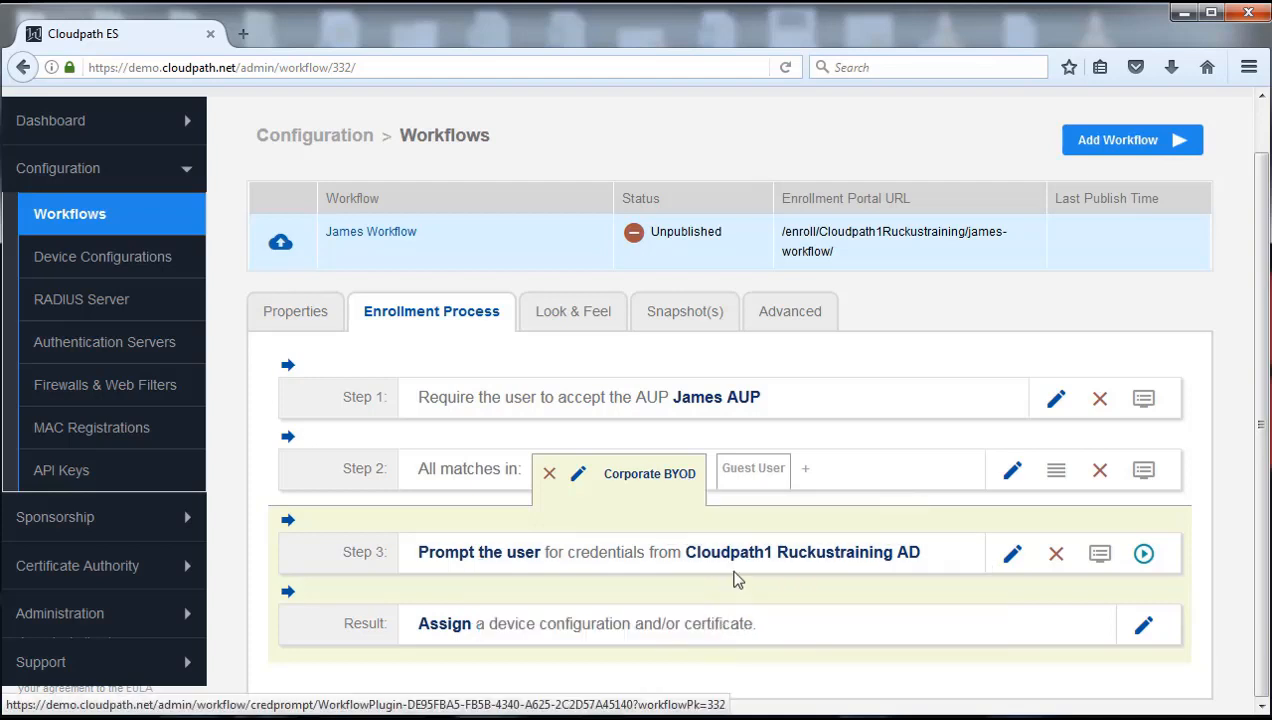
mouse_move(750, 585)
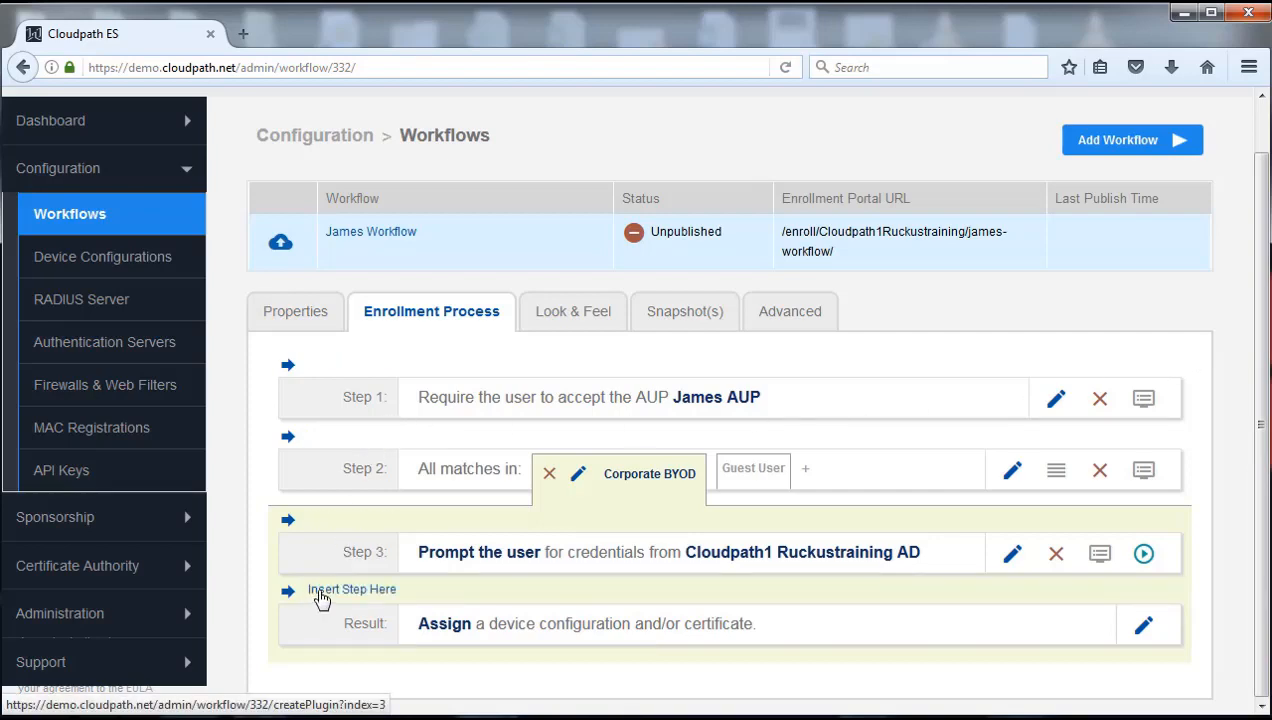
Insert a step above Result that asks the user about concurrent certificates
left_click(320, 597)
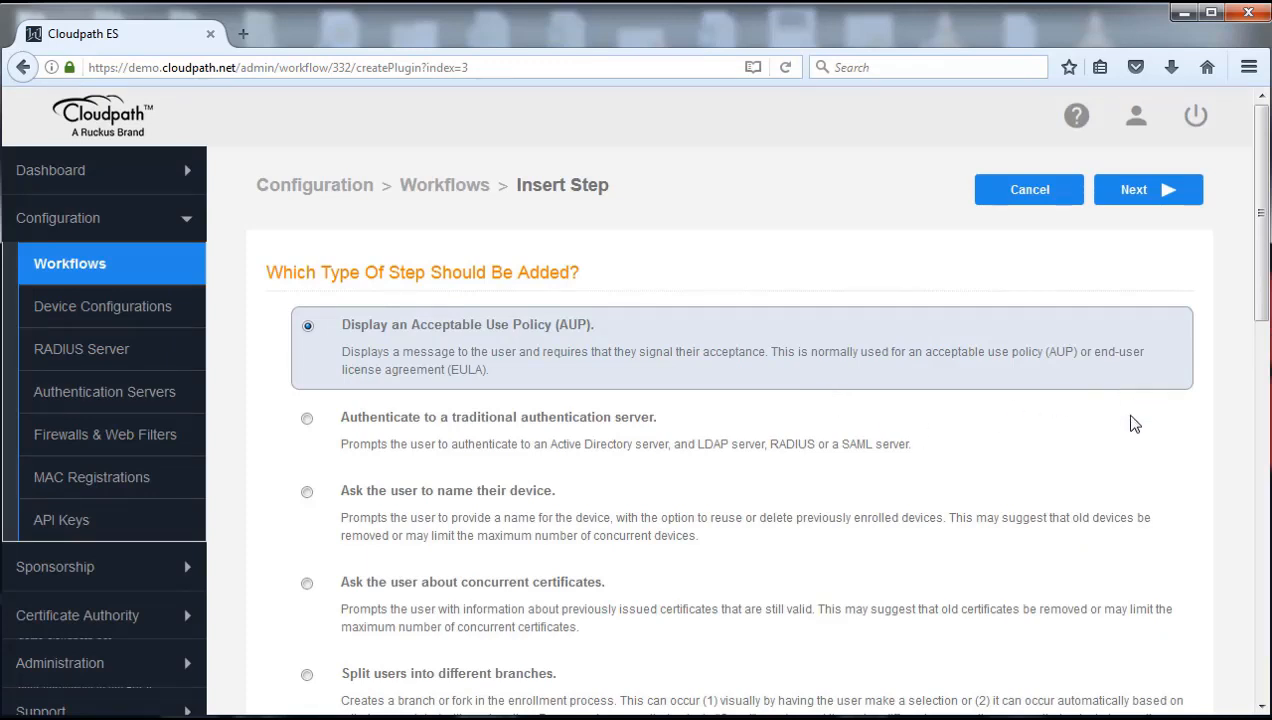
left_click(307, 585)
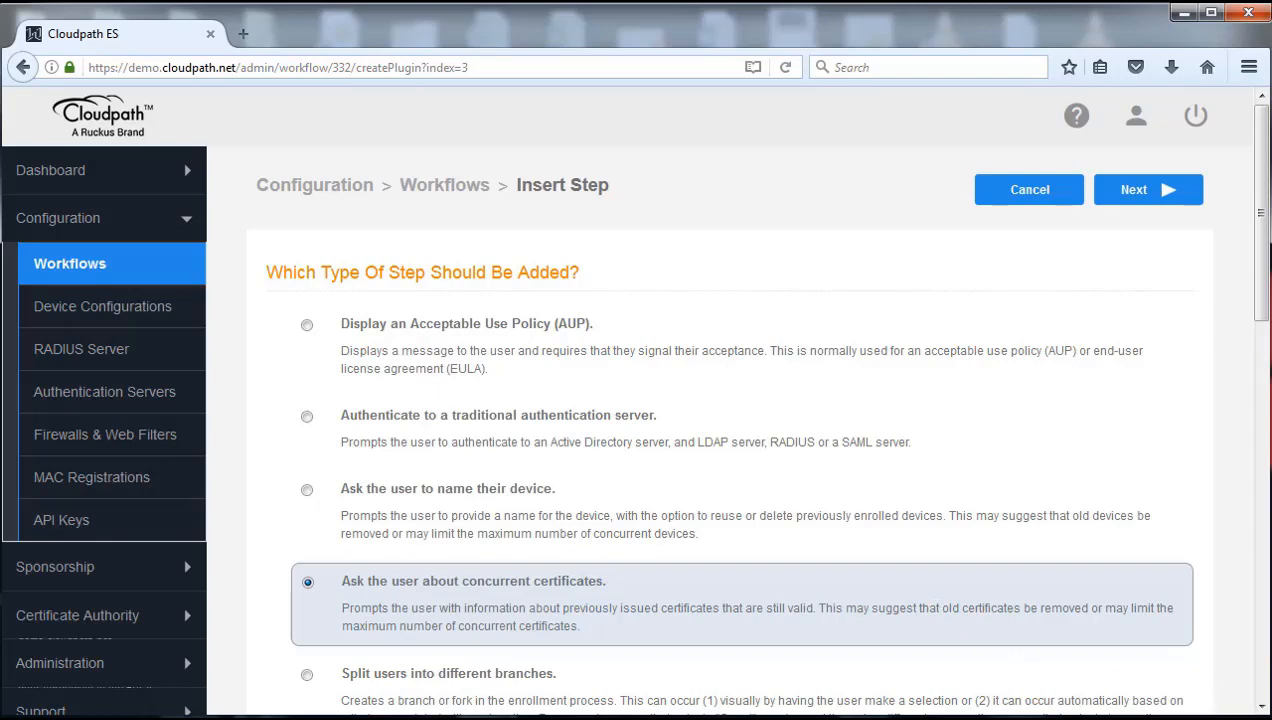
left_click(1138, 193)
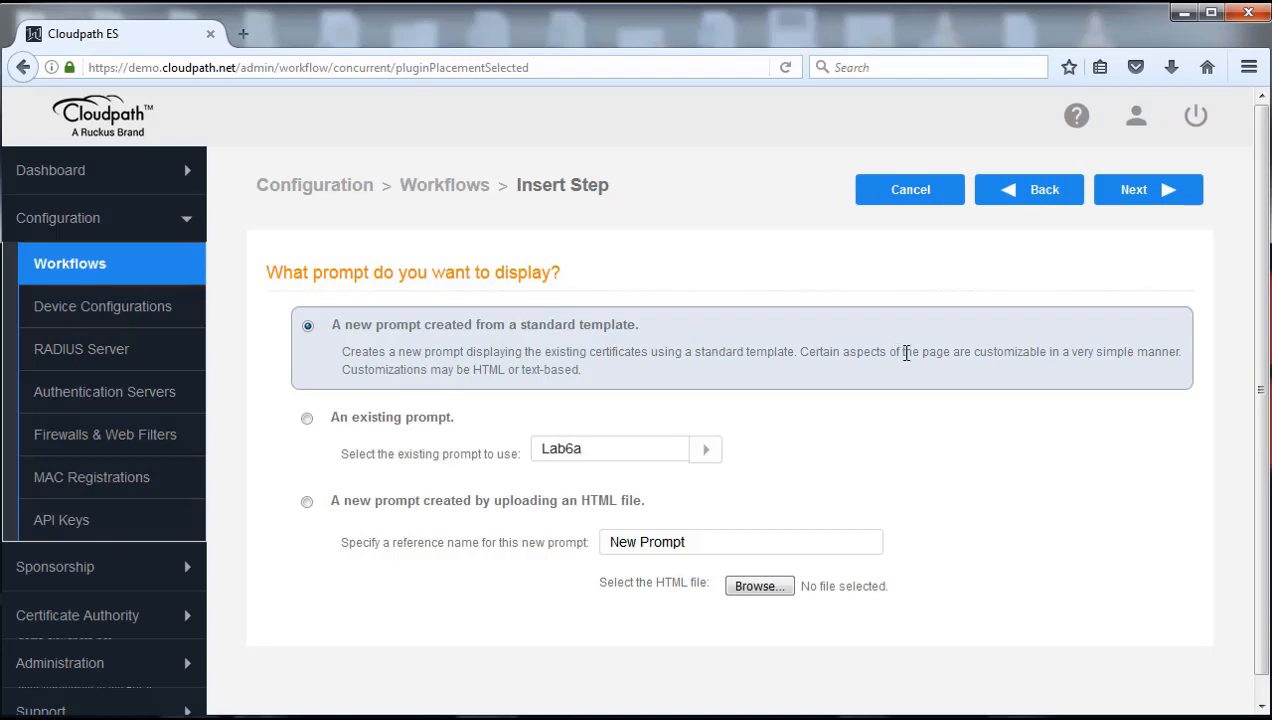
Give the certificate prompt the unique display name 'Lab6a new' and save it as Step 4
left_click(1146, 200)
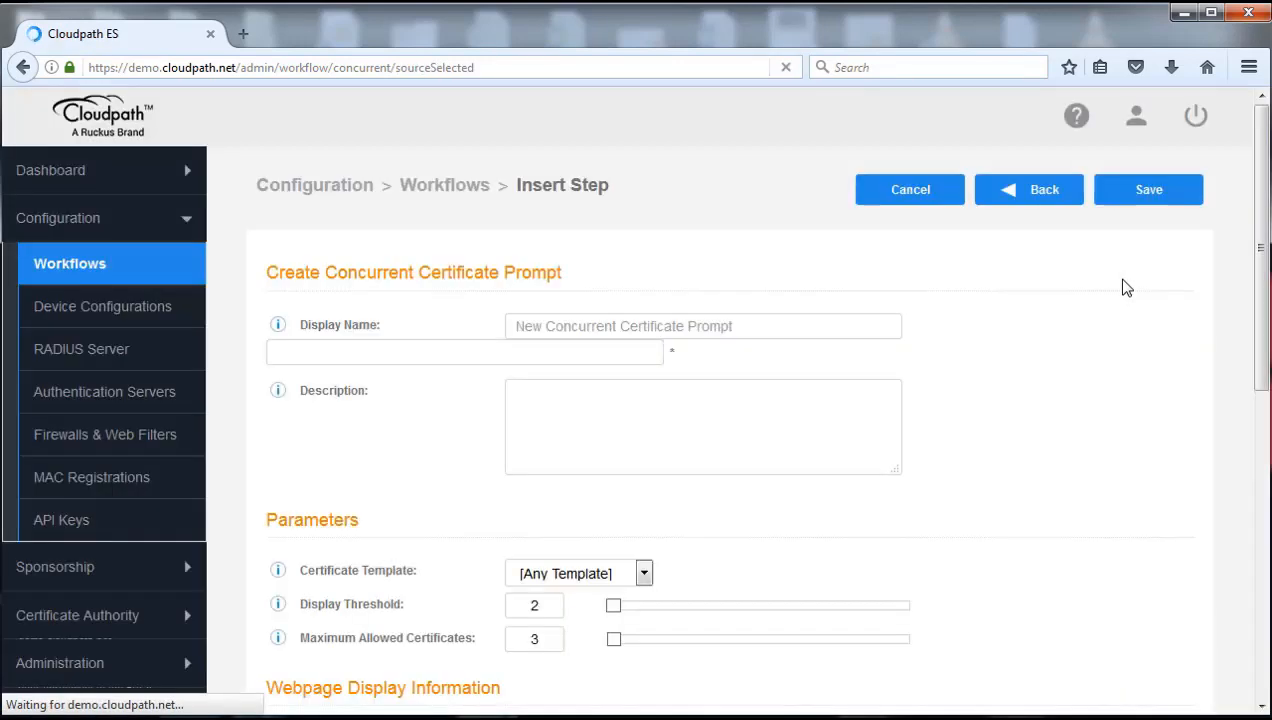
left_click(807, 326)
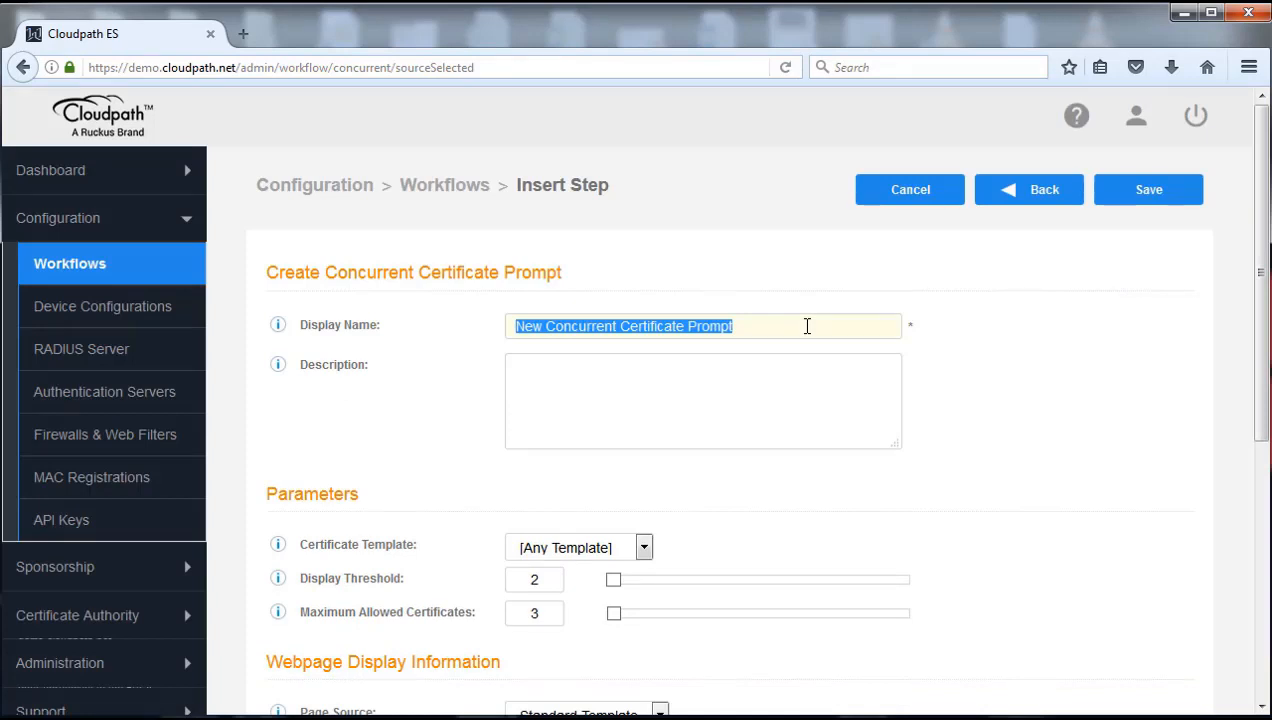
type("Lab6a")
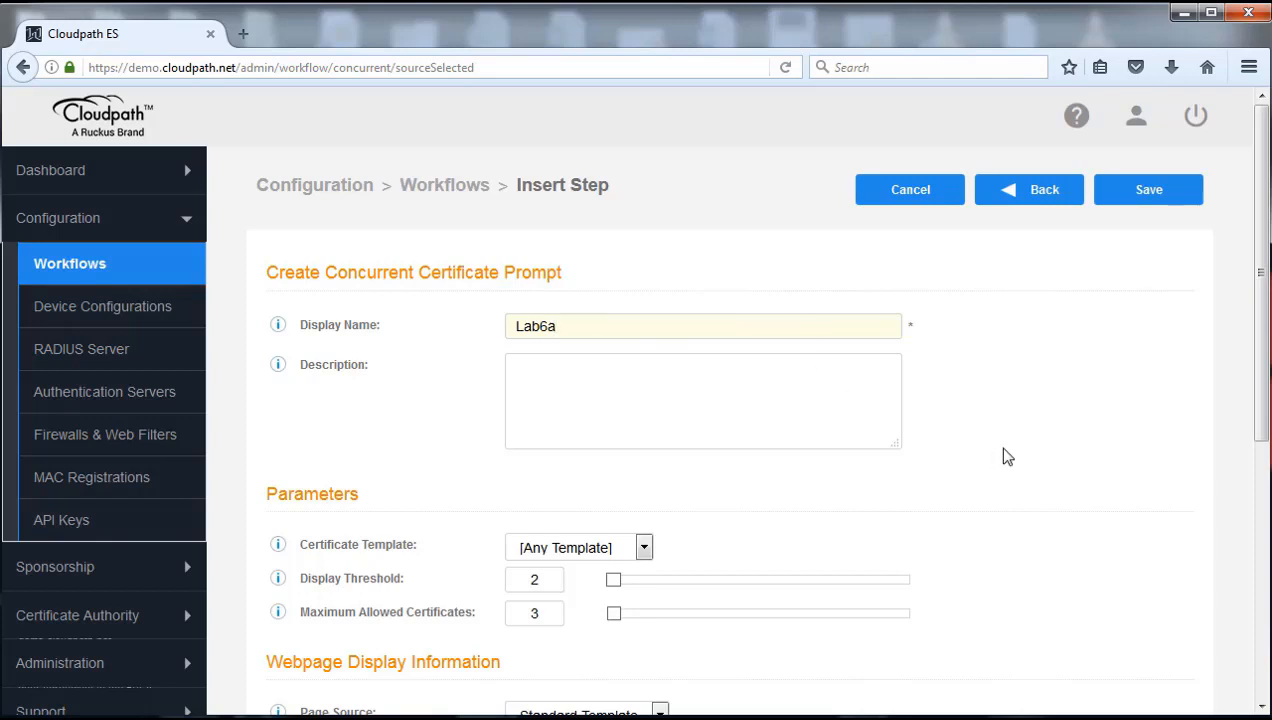
left_click_drag(1262, 355, 1268, 486)
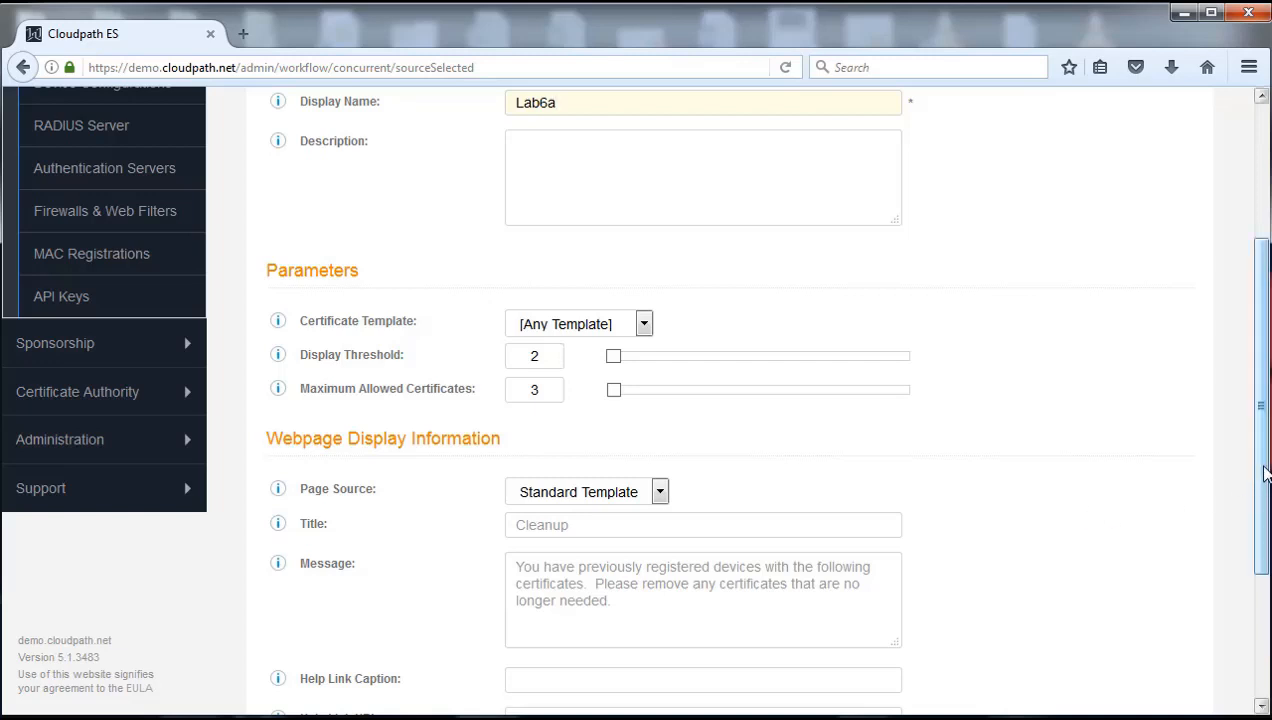
left_click_drag(1264, 467, 1259, 310)
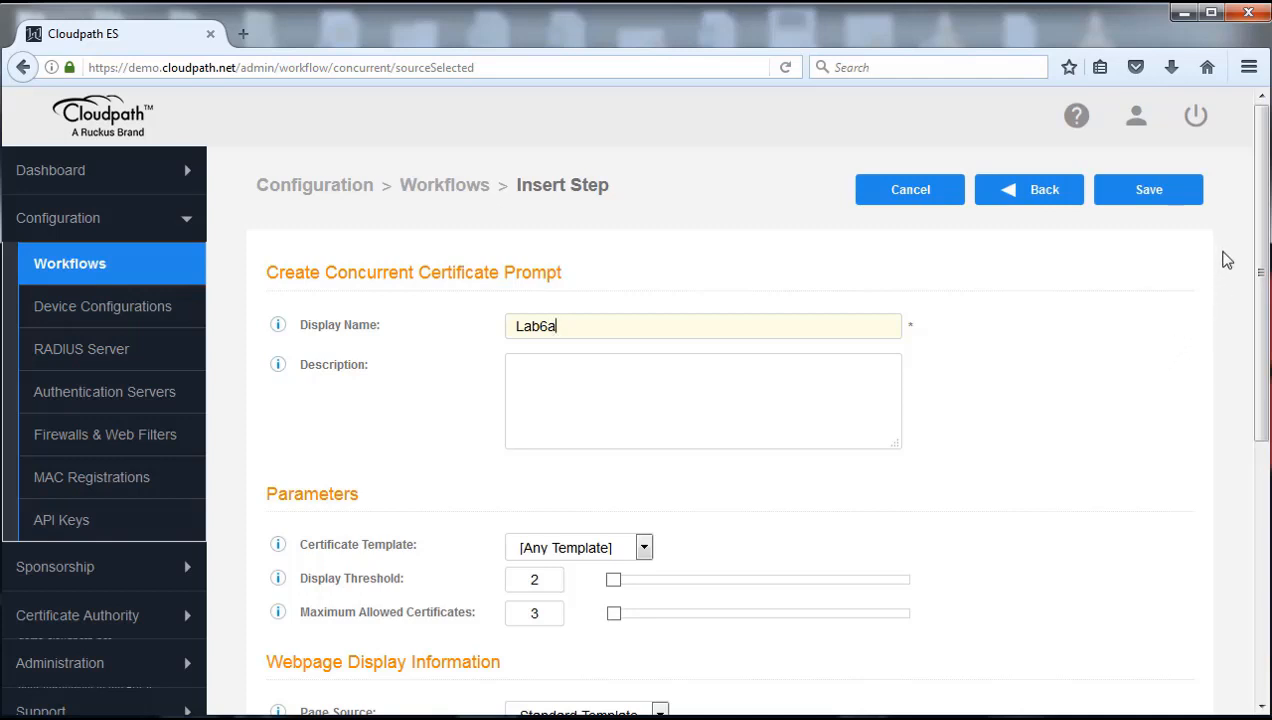
left_click(1146, 196)
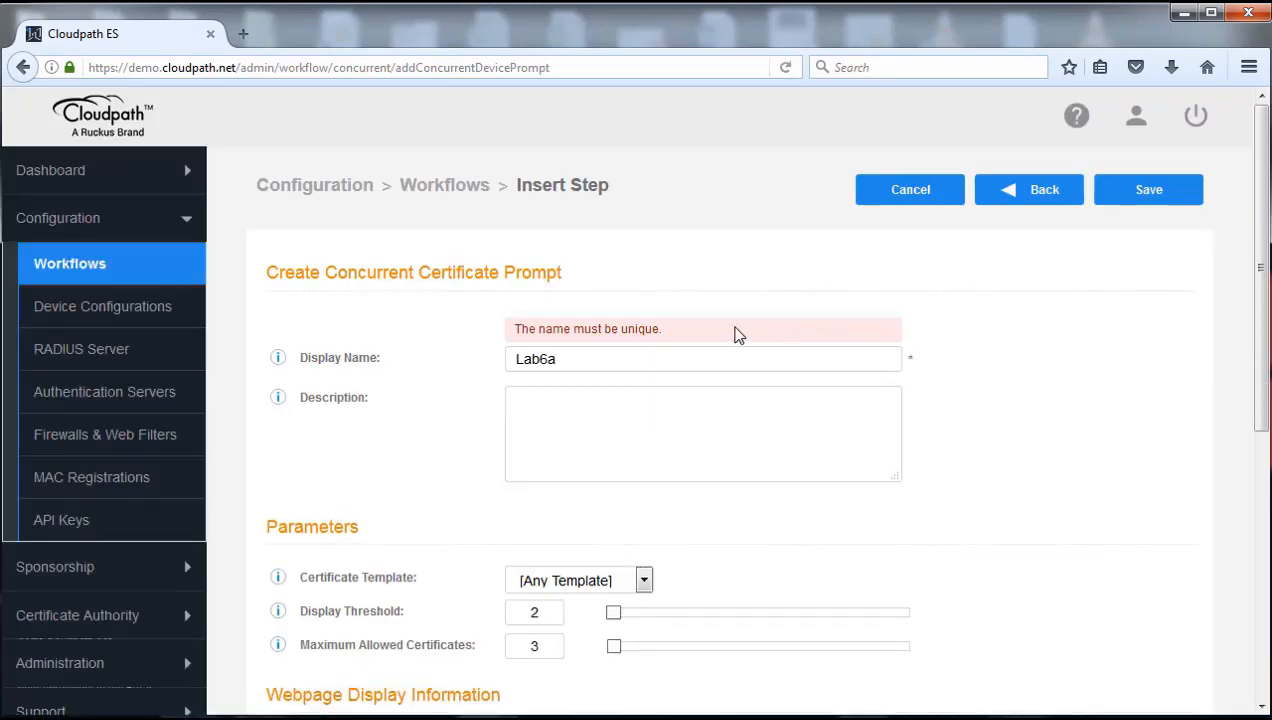
double_click(580, 358)
left_click(580, 358)
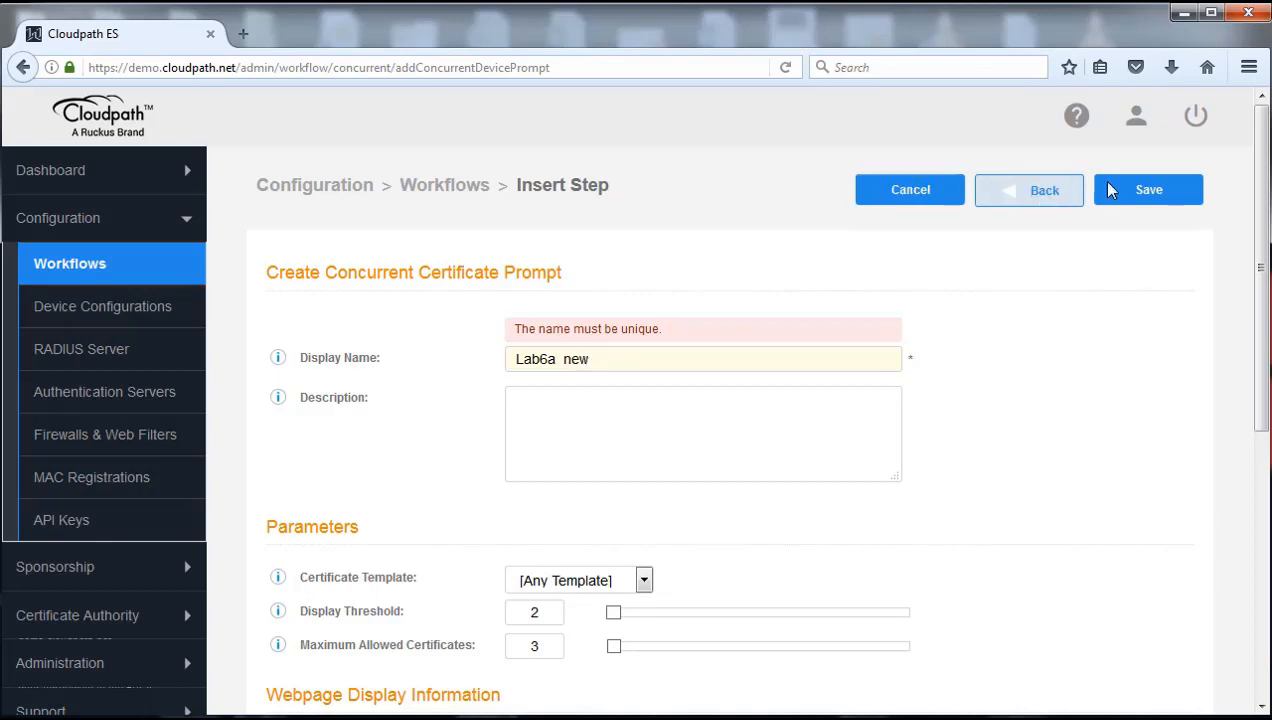
left_click(1155, 189)
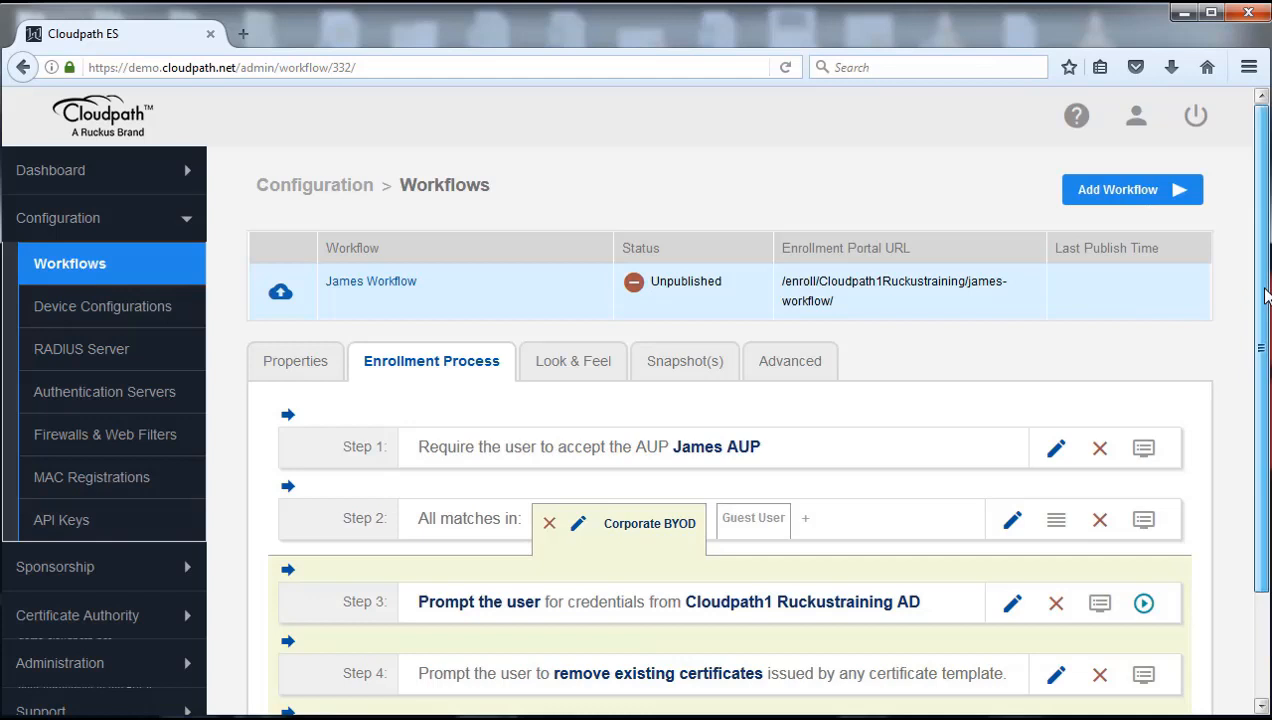
scroll(1265, 294, "down", 2)
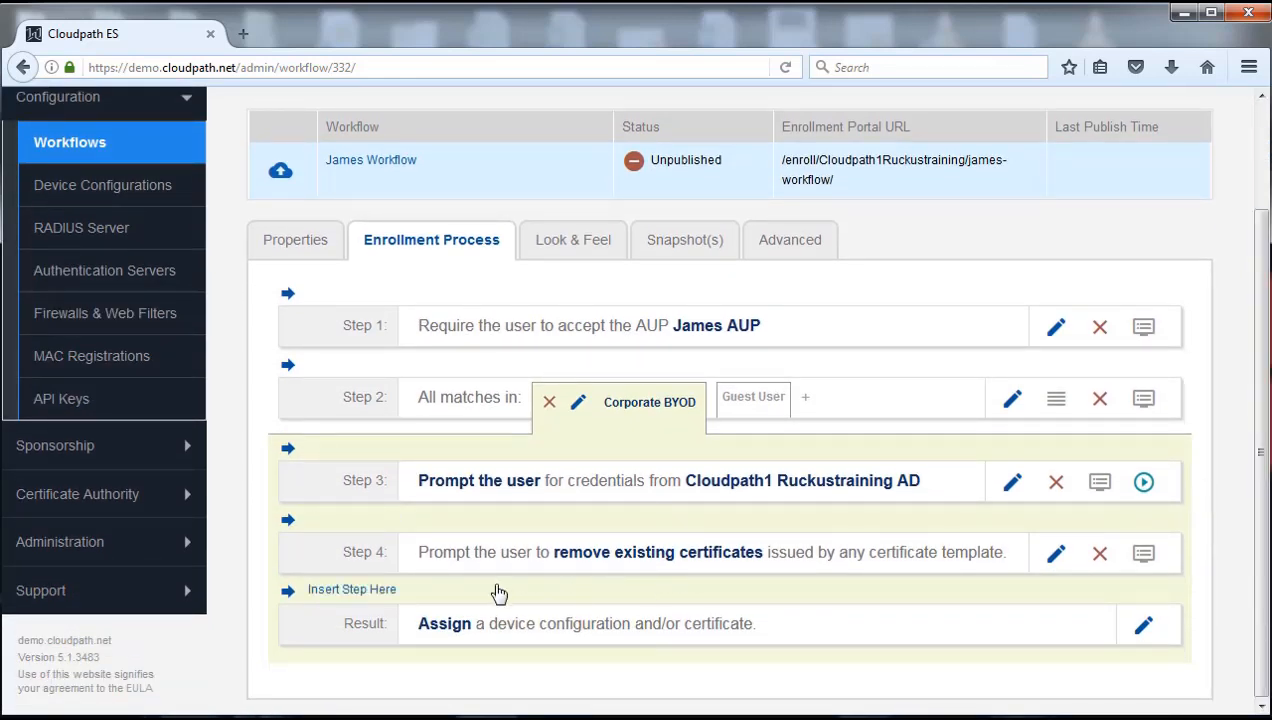
mouse_move(432, 525)
mouse_move(585, 463)
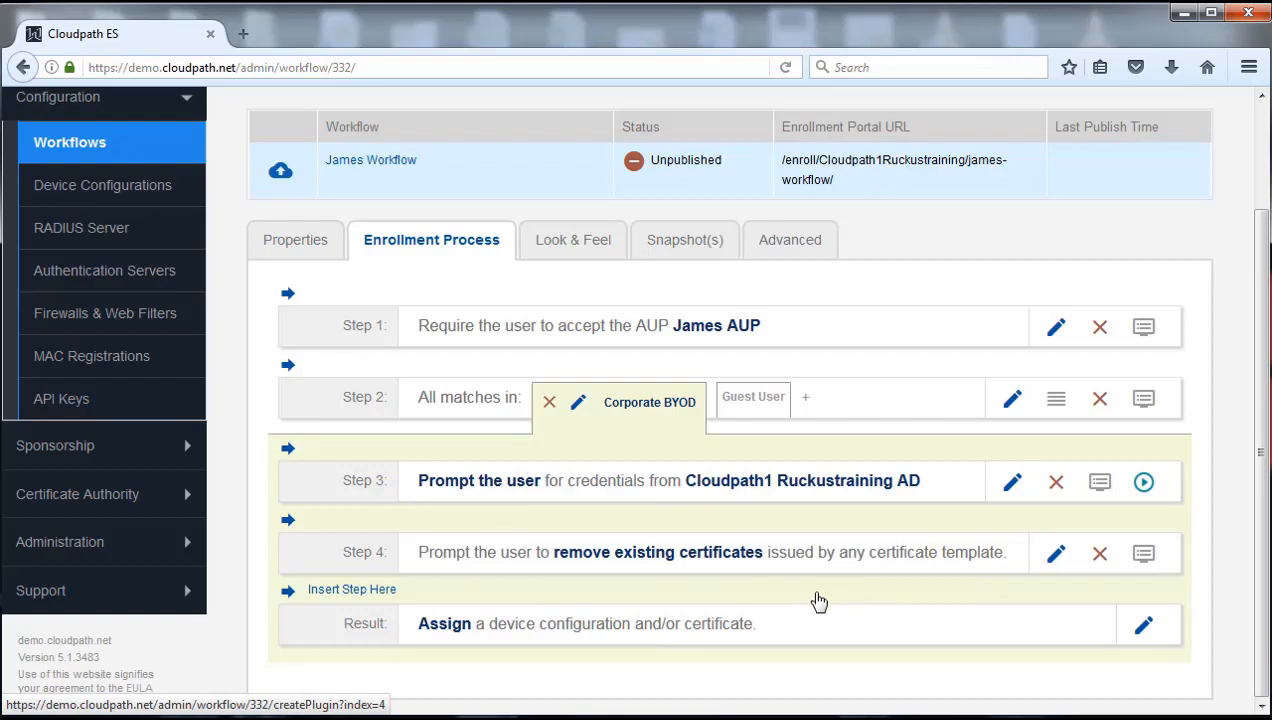
mouse_move(705, 530)
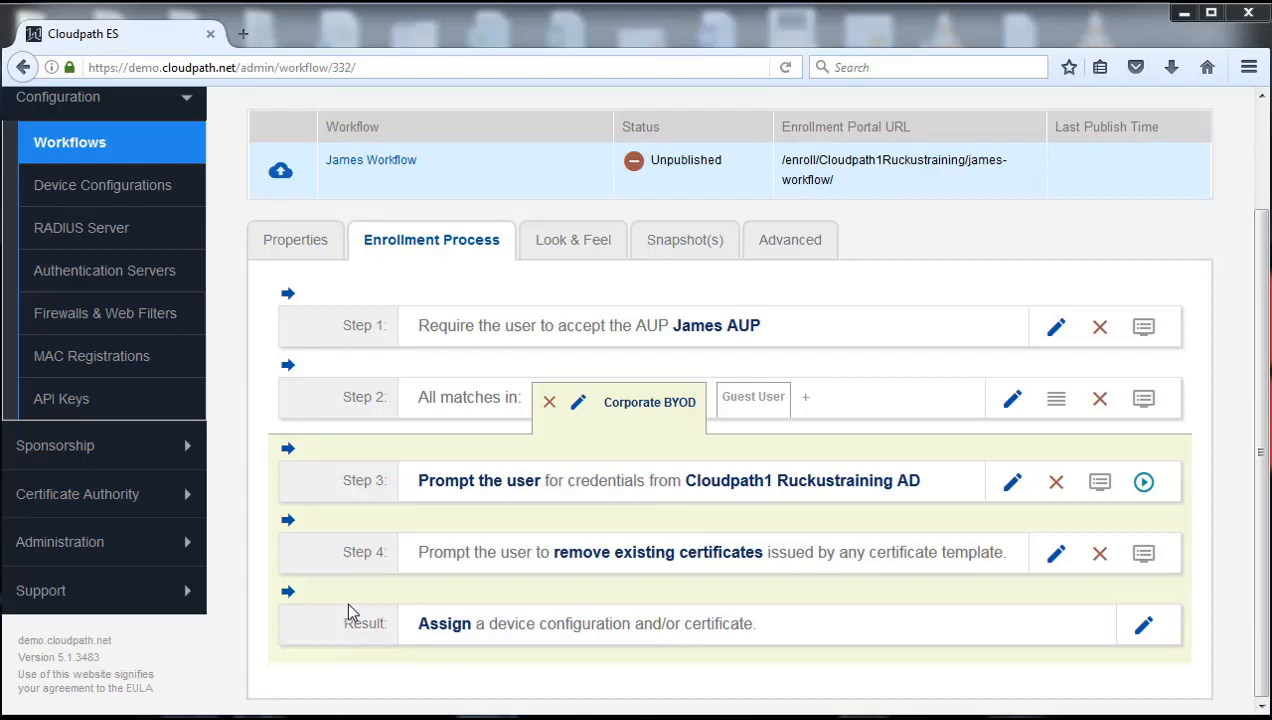
left_click(753, 398)
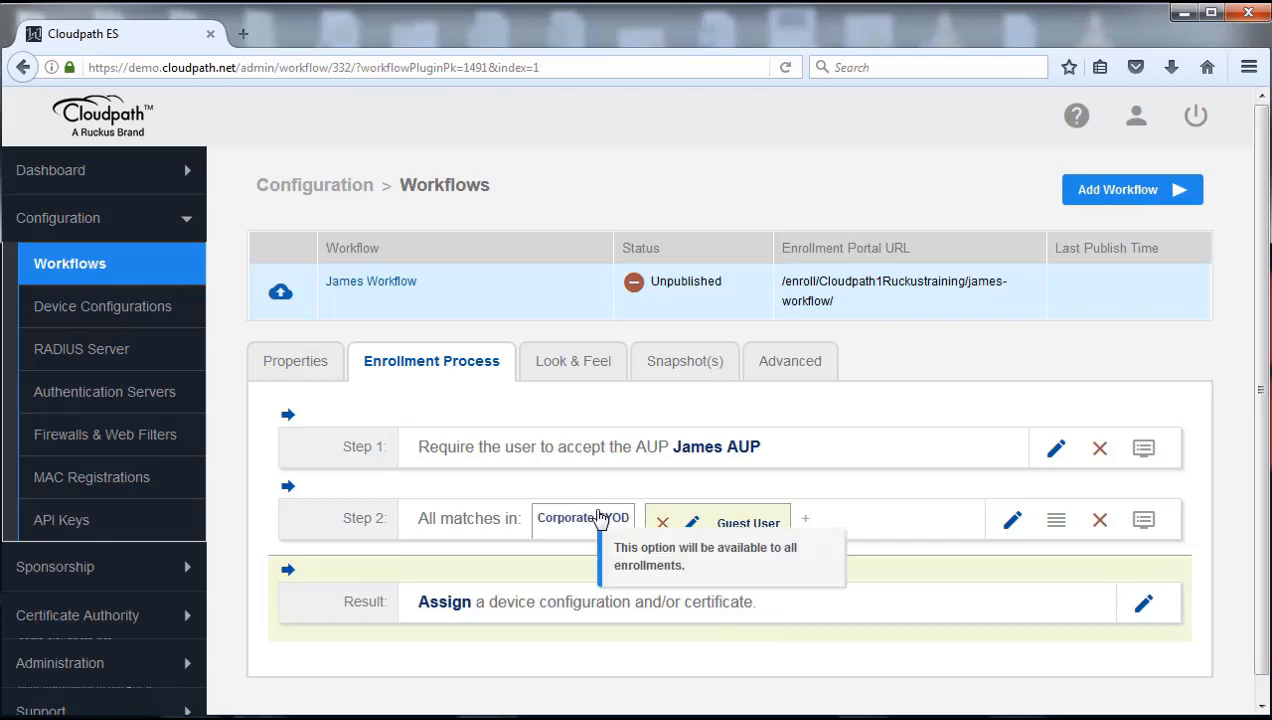
left_click(568, 524)
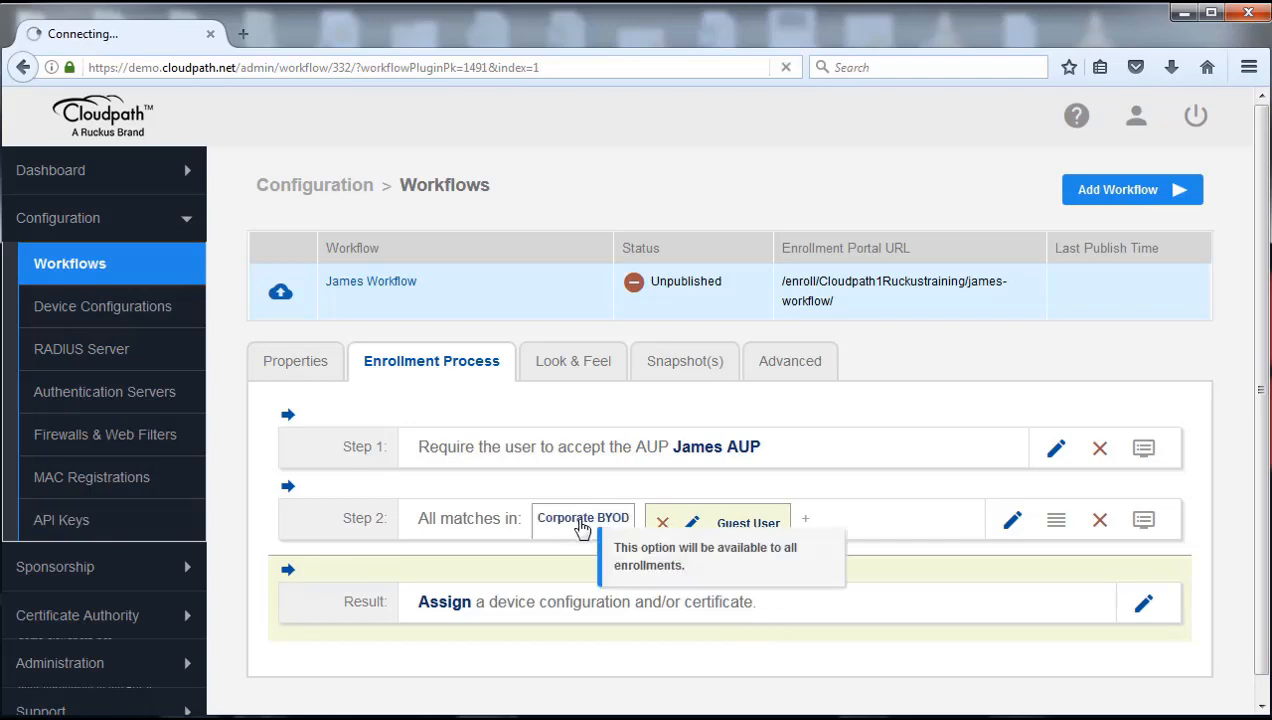
scroll(725, 550, "down", 2)
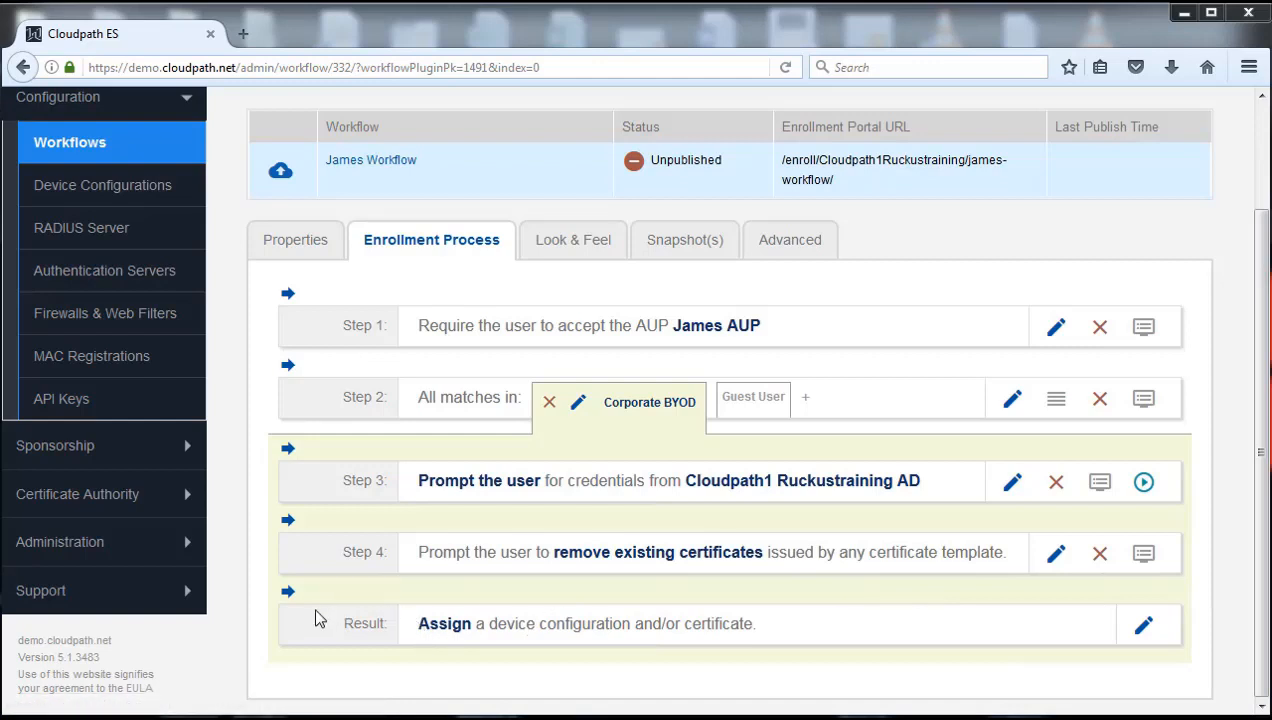
Change the workflow Result to 'A new device configuration.' and begin creating it
left_click(1144, 630)
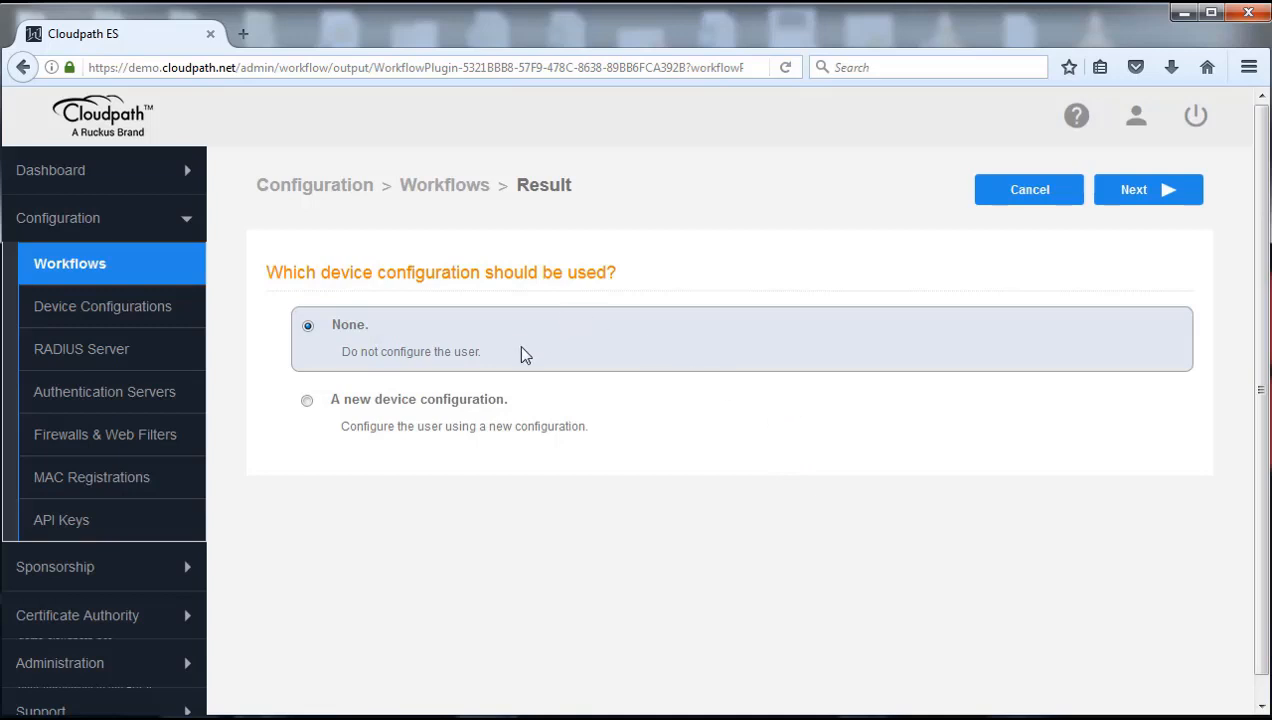
left_click(309, 403)
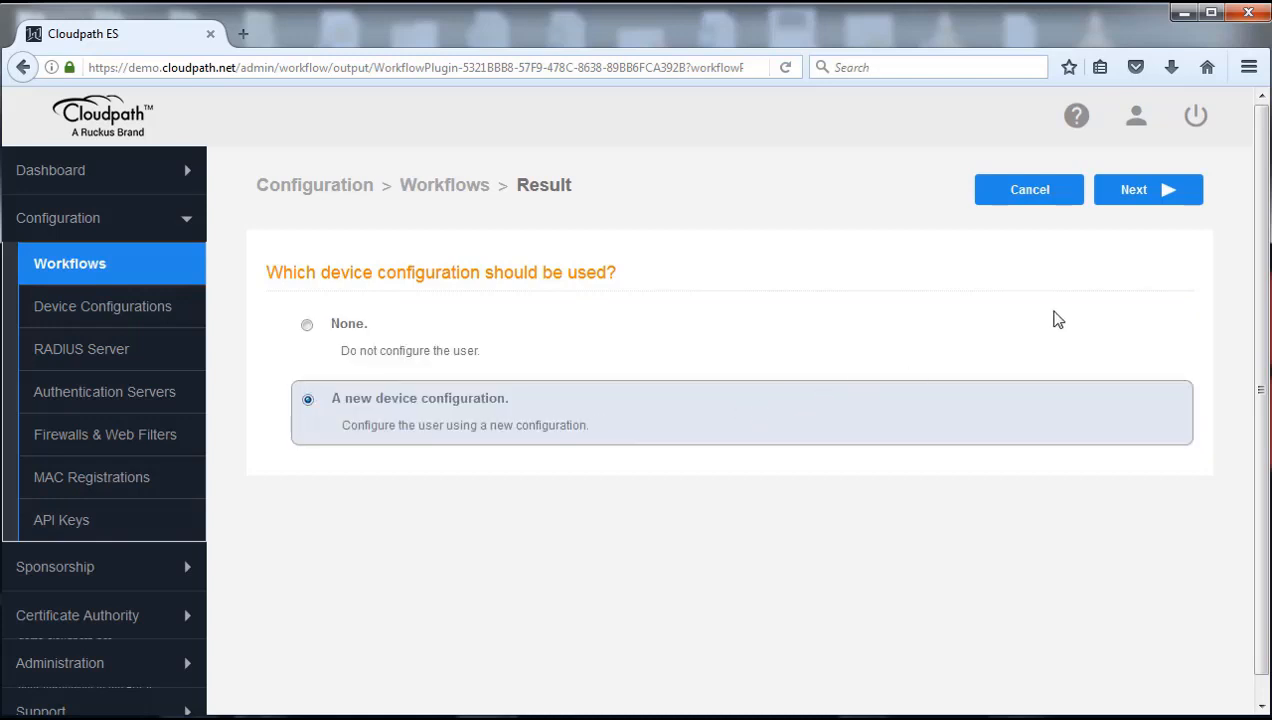
left_click(1149, 196)
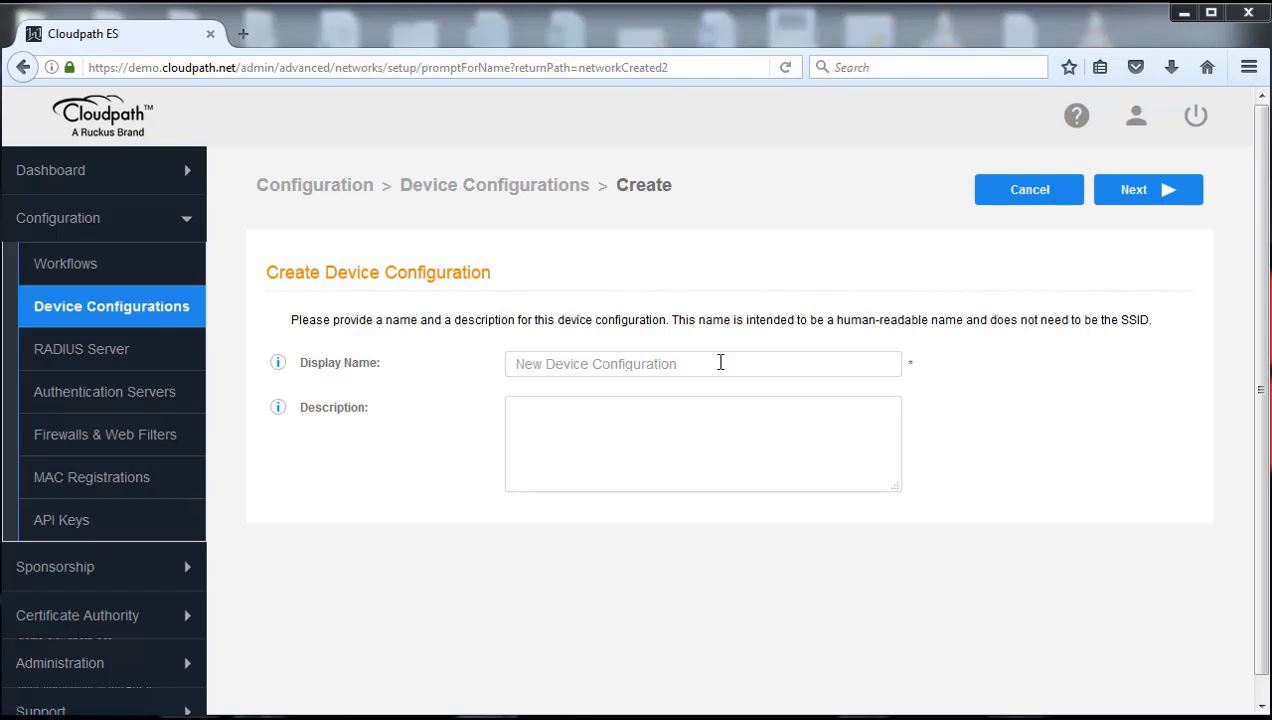
Name the device configuration 'Corporate BYOD' from the autocomplete suggestion and continue
left_click(720, 362)
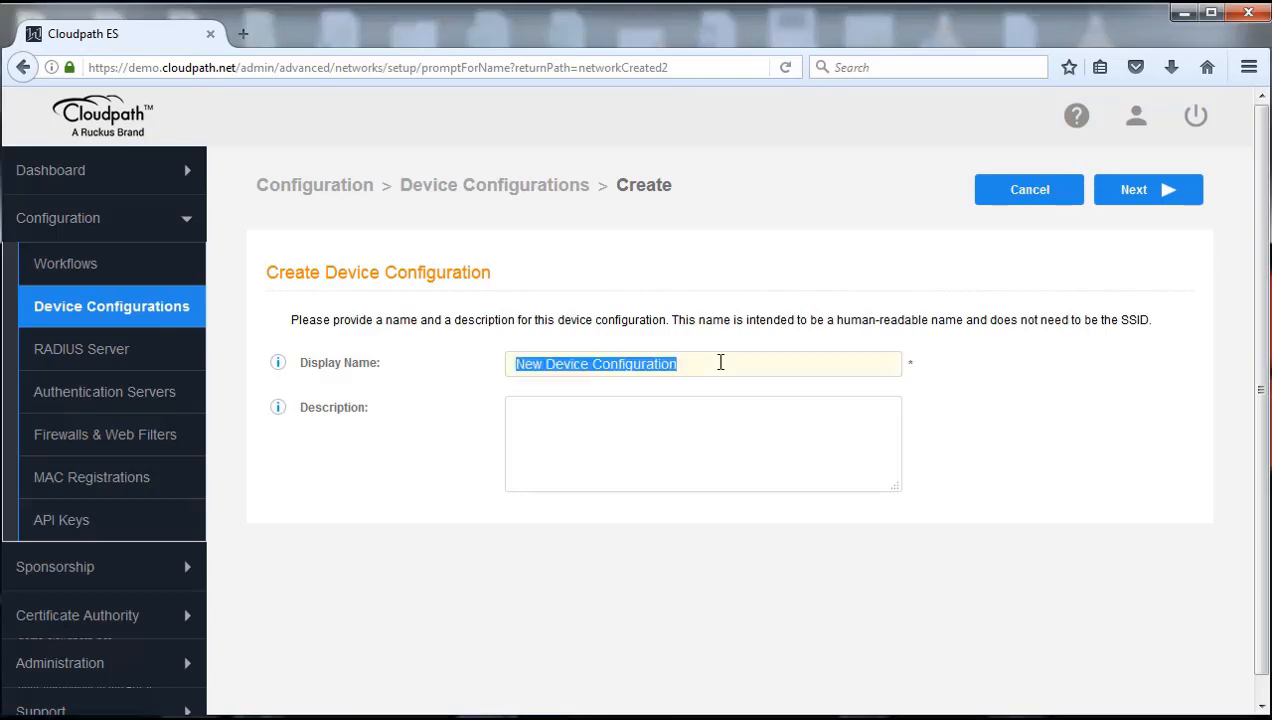
type("Corp")
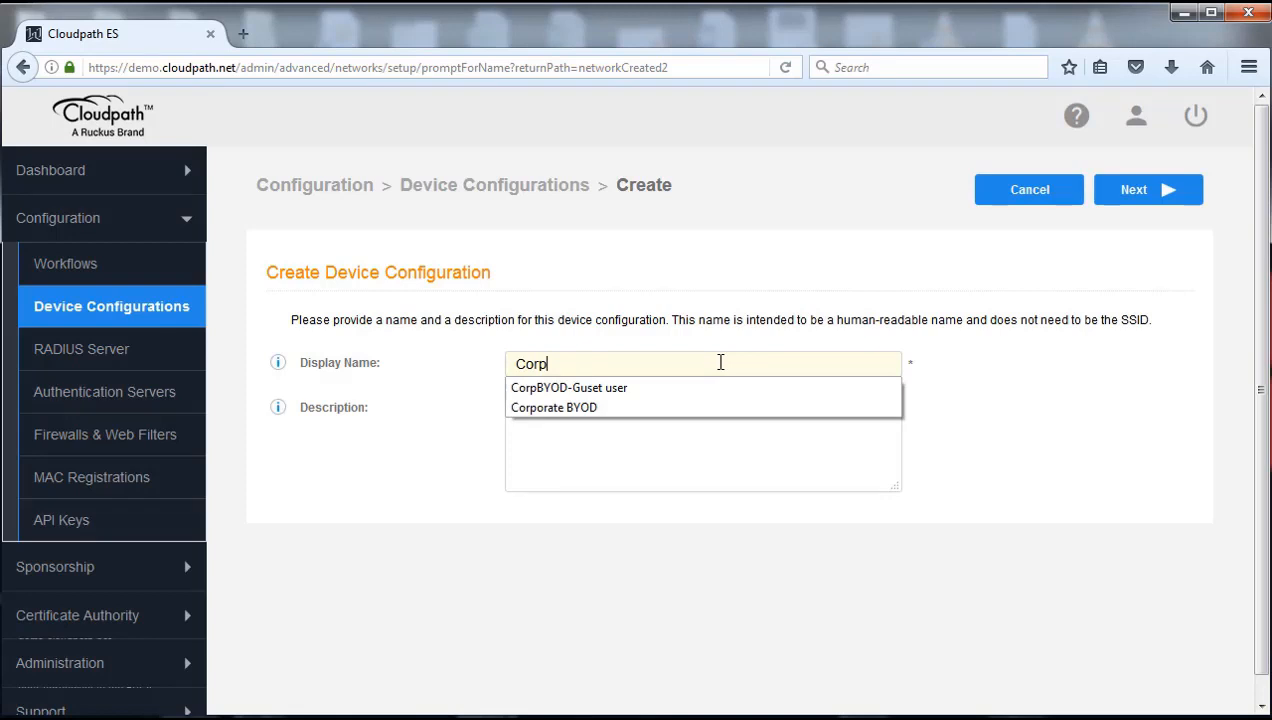
left_click(610, 407)
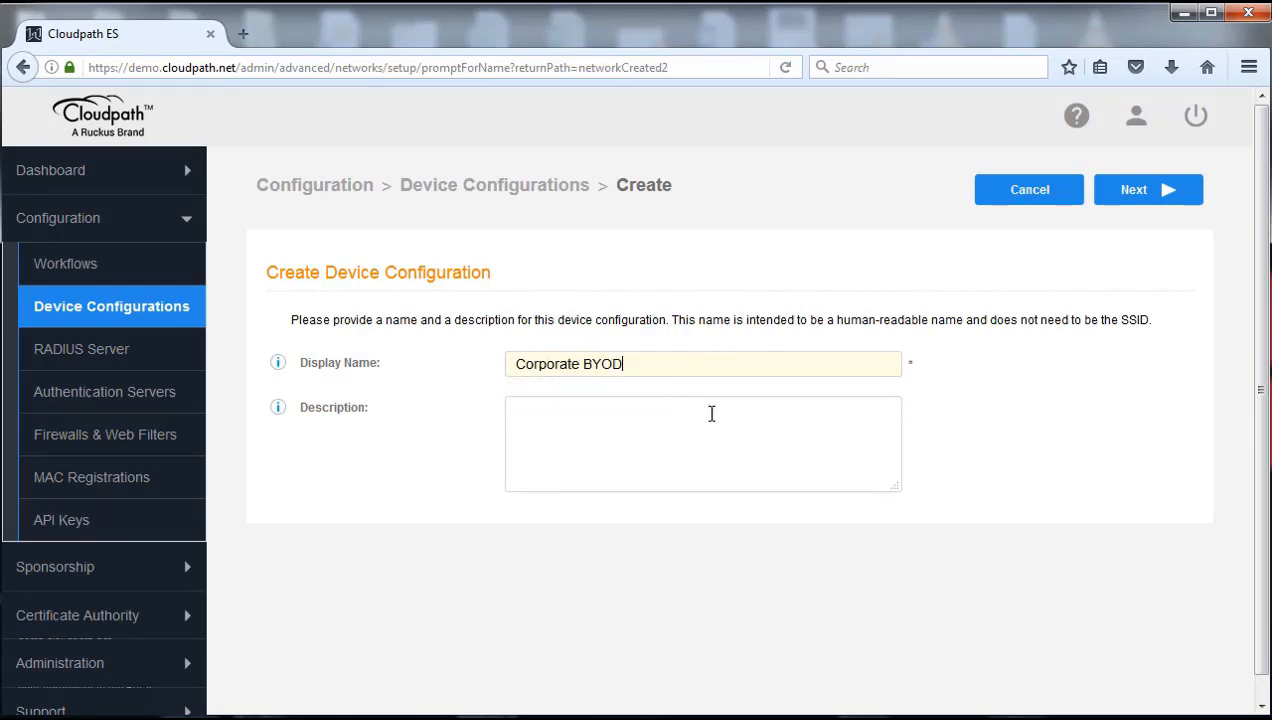
left_click(1153, 199)
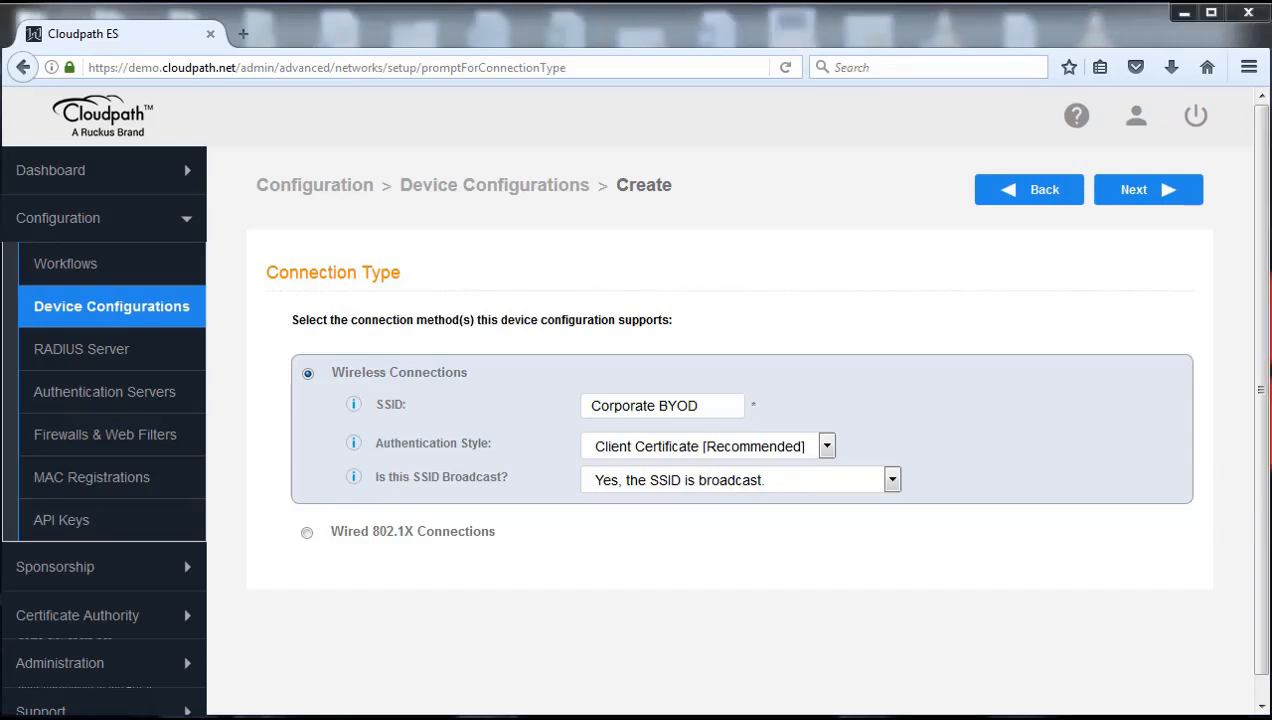
Replace the wireless SSID with james-secure and continue to Conflicting SSIDs
left_click_drag(590, 407, 719, 409)
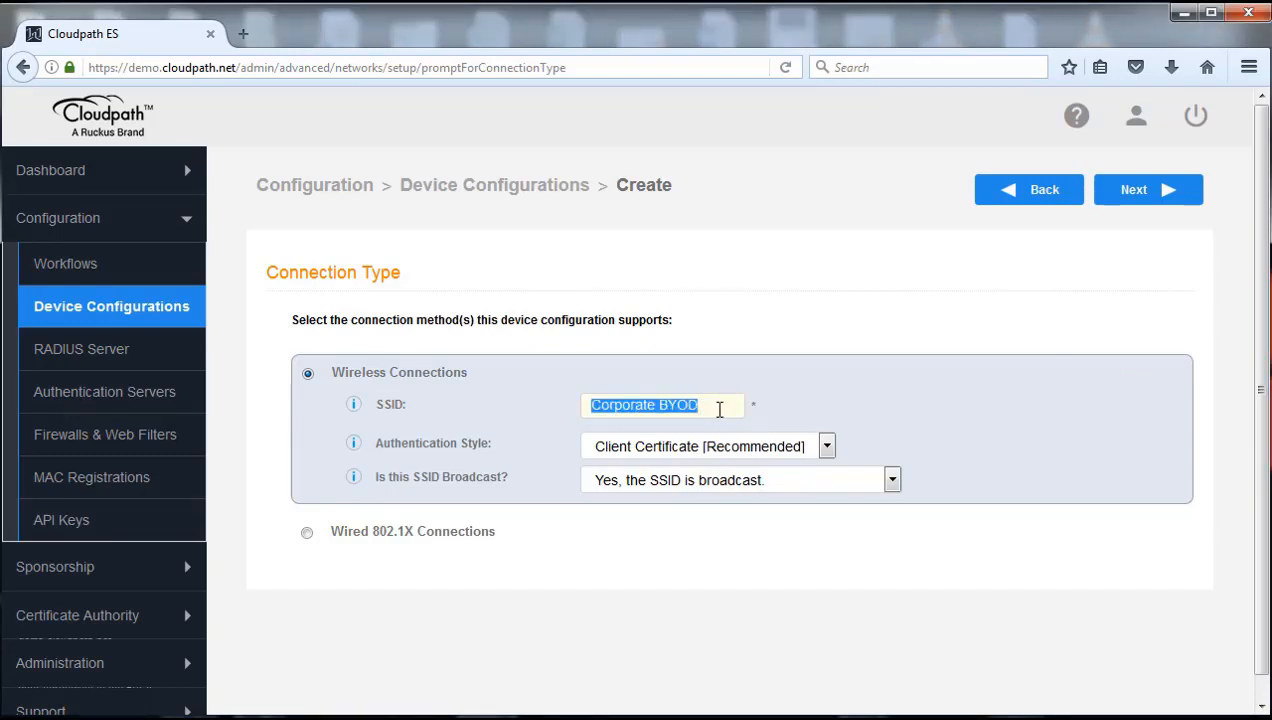
type("james-se")
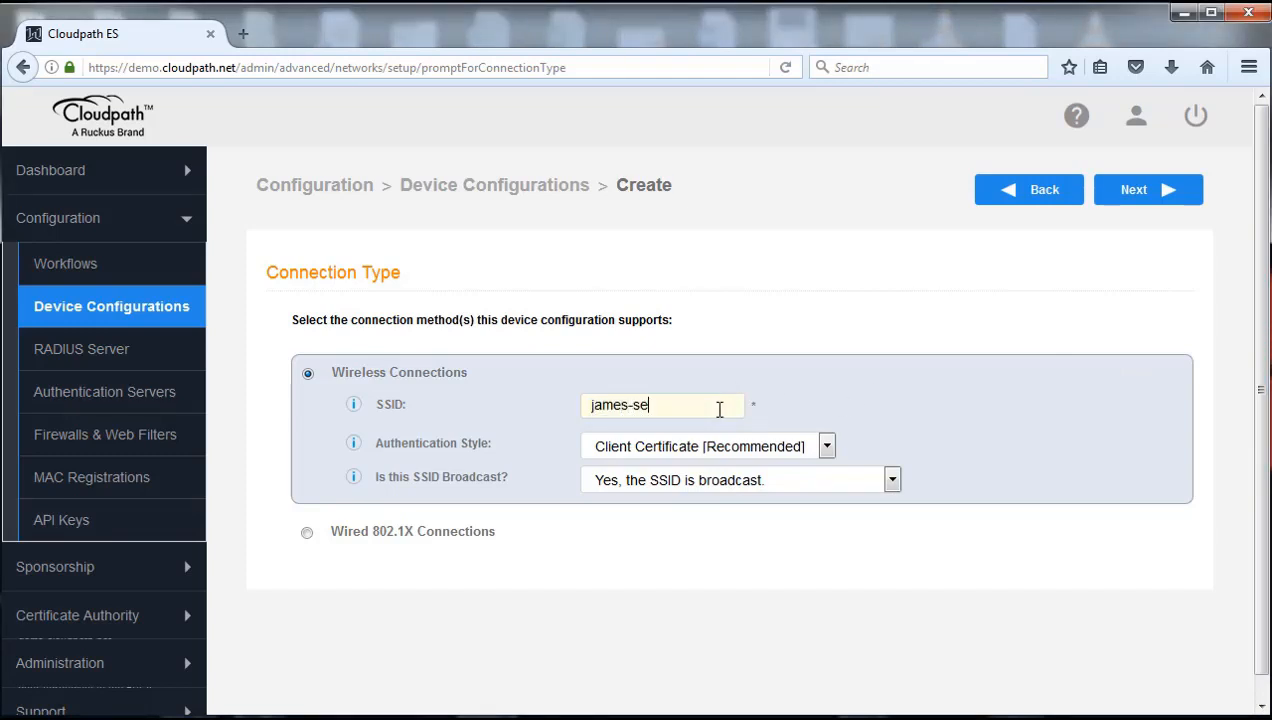
type("cure")
left_click_drag(710, 406, 582, 400)
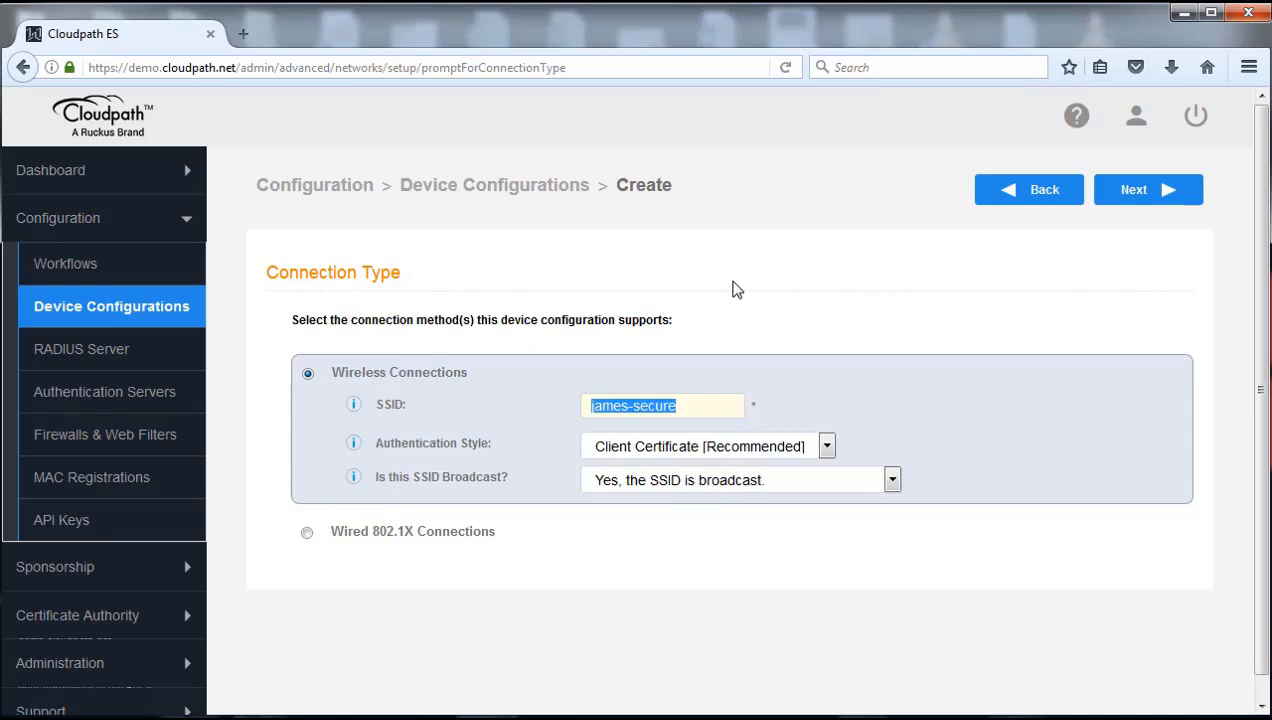
left_click(704, 402)
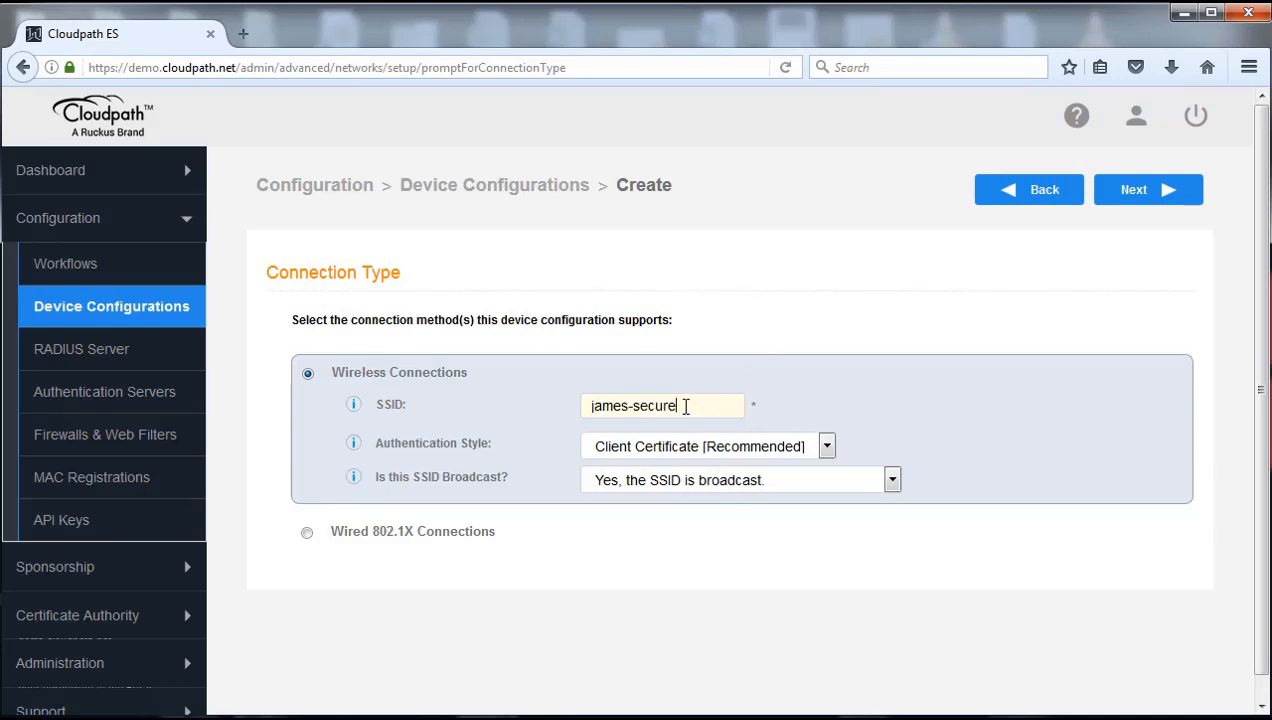
left_click_drag(686, 405, 580, 396)
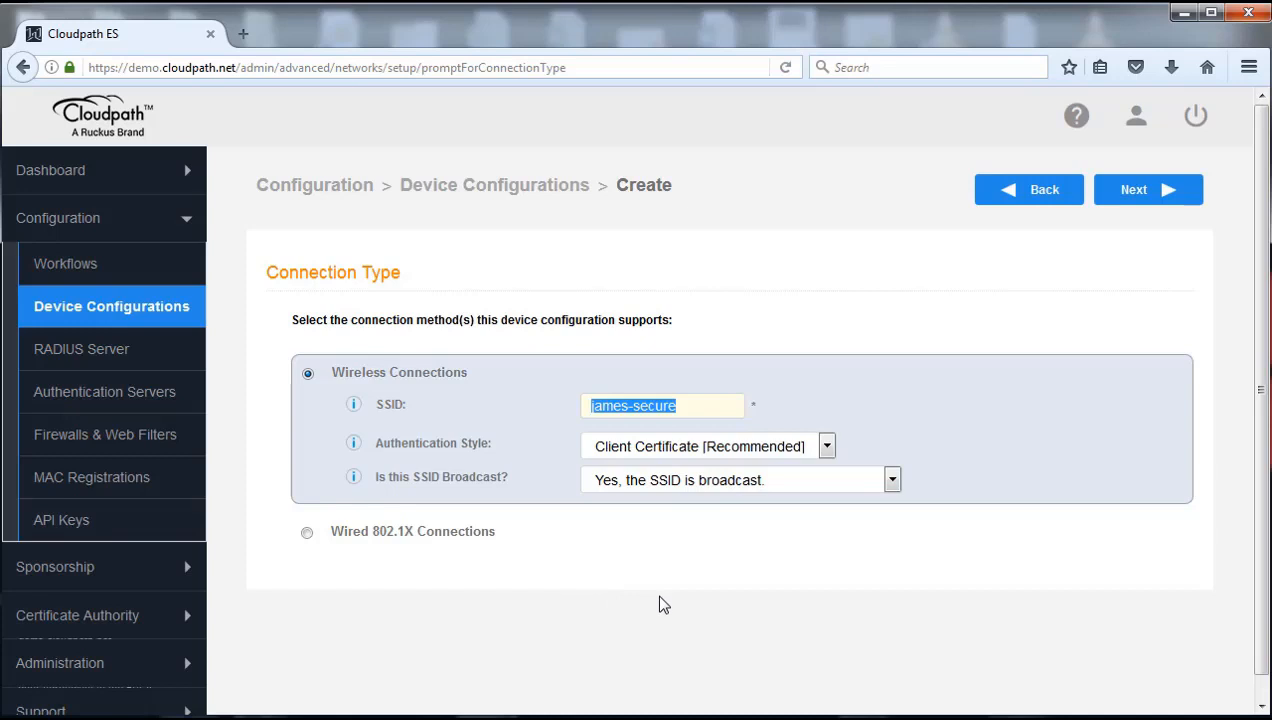
left_click(860, 322)
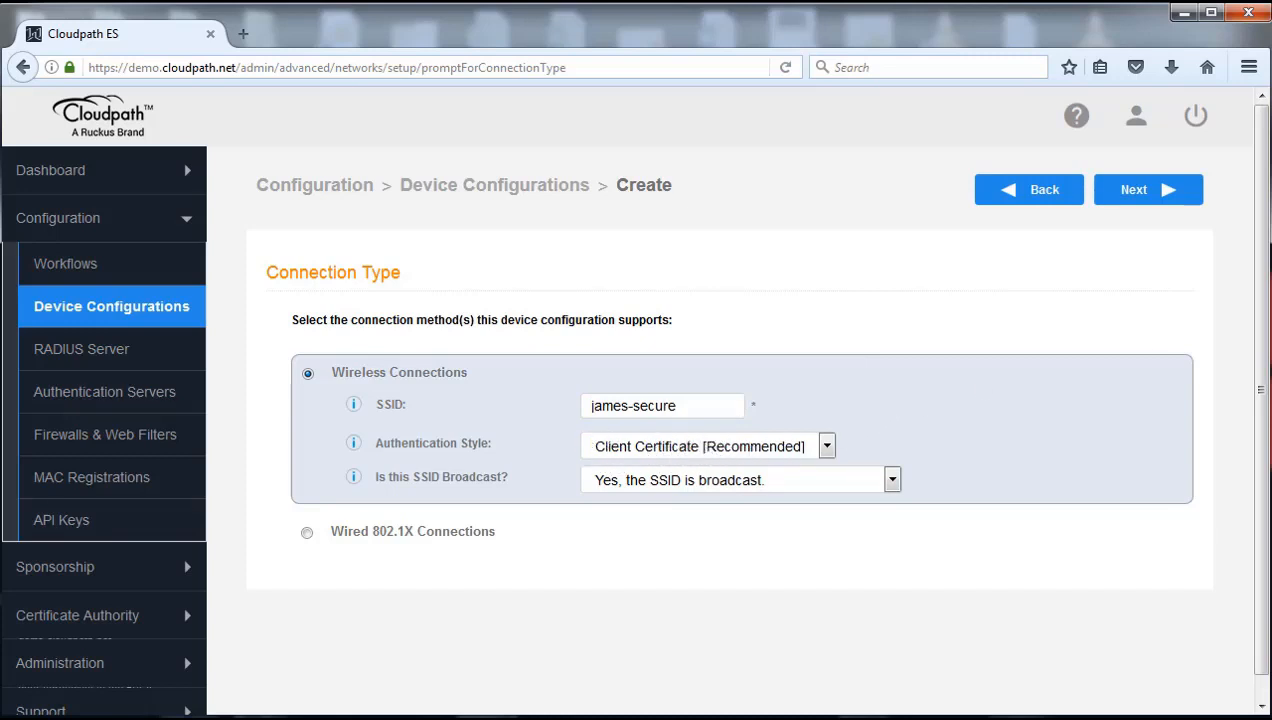
left_click(1147, 193)
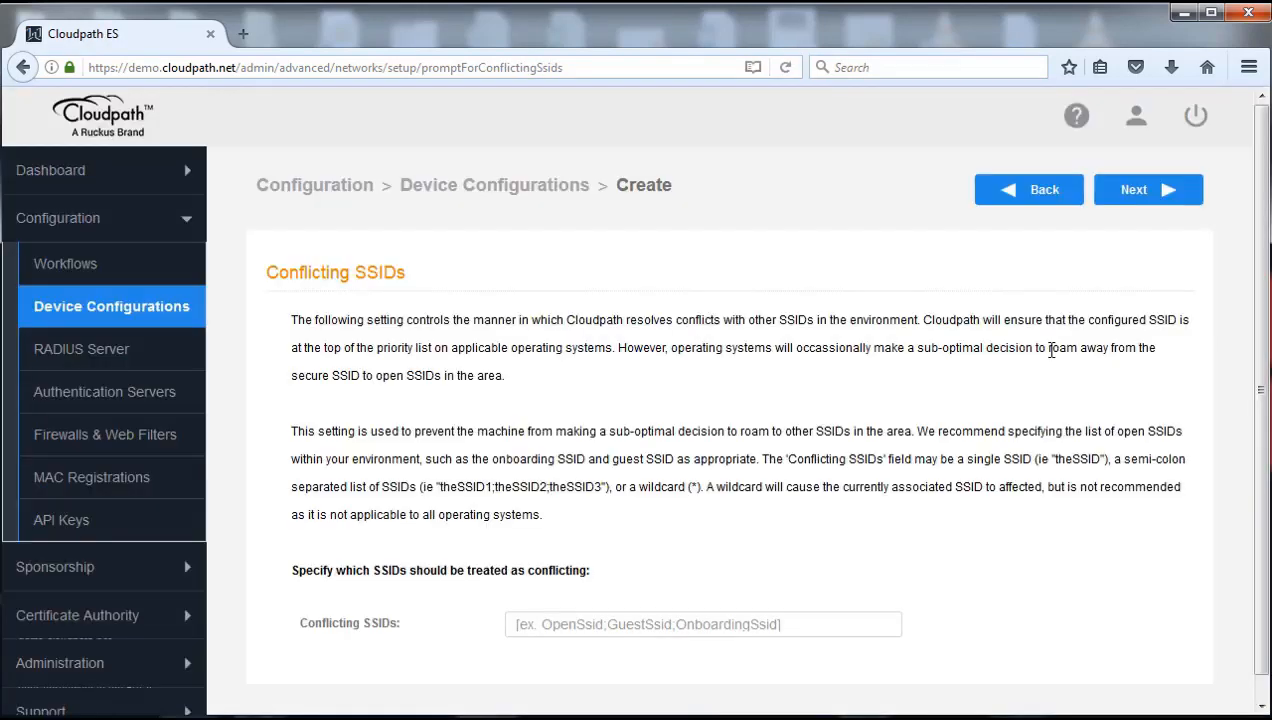
Enter james-onboarding as the conflicting SSID and submit the step
scroll(964, 430, "down", 1)
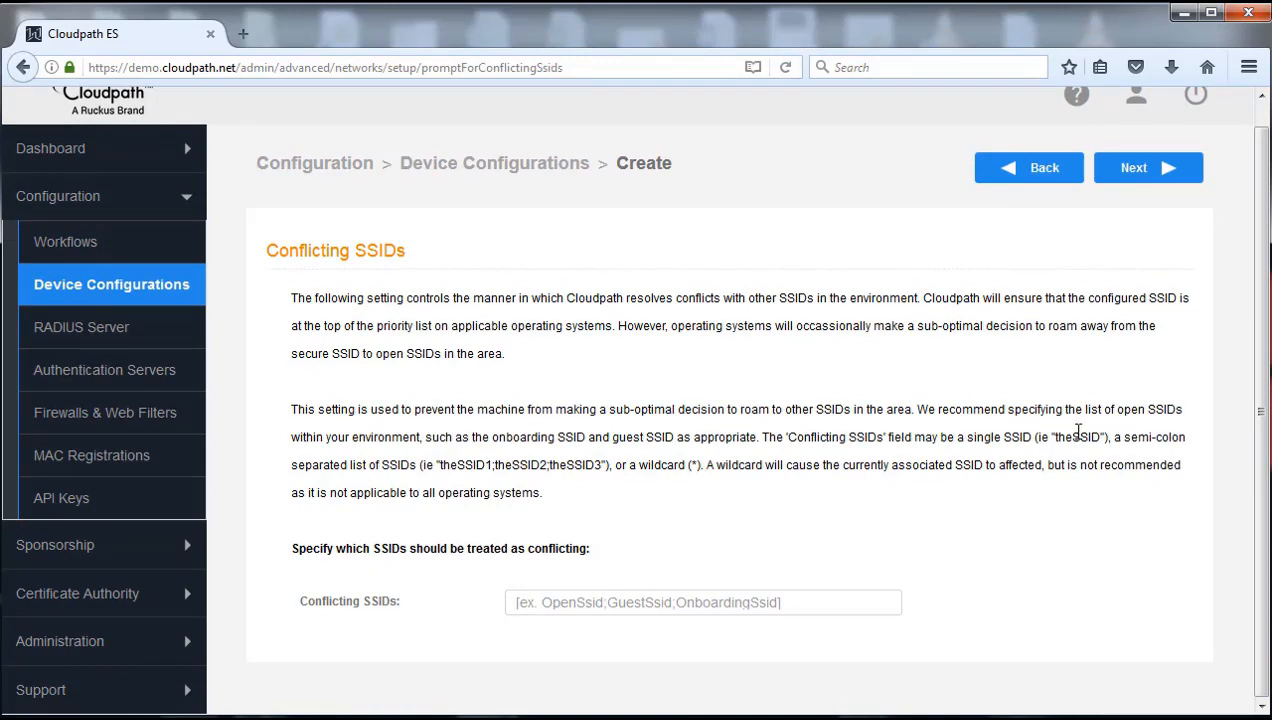
left_click(833, 603)
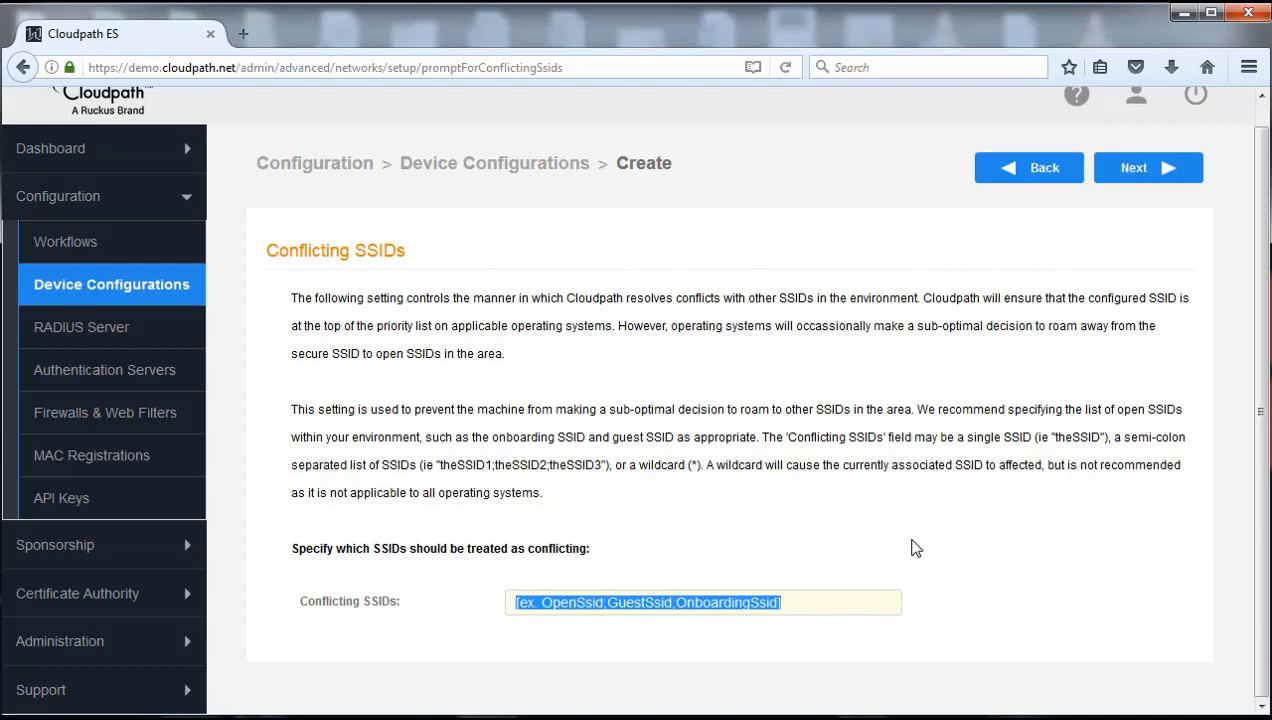
type("james")
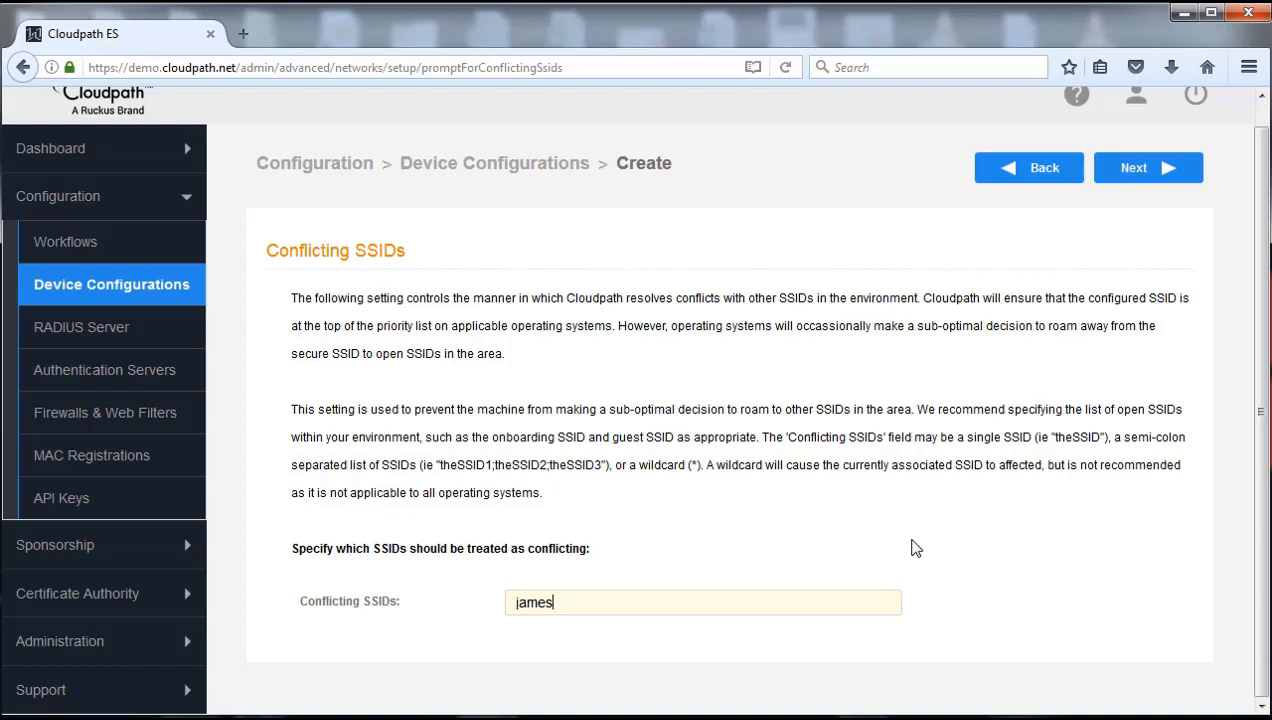
type("-onboarding")
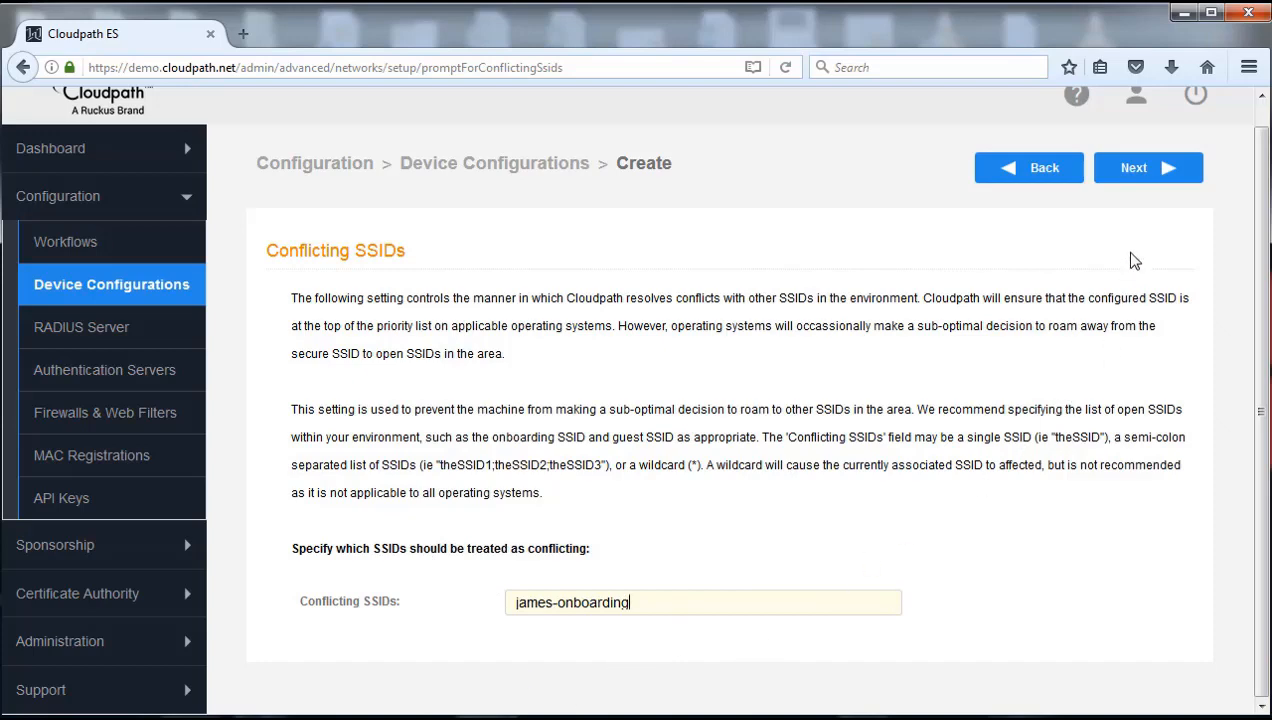
left_click(1140, 176)
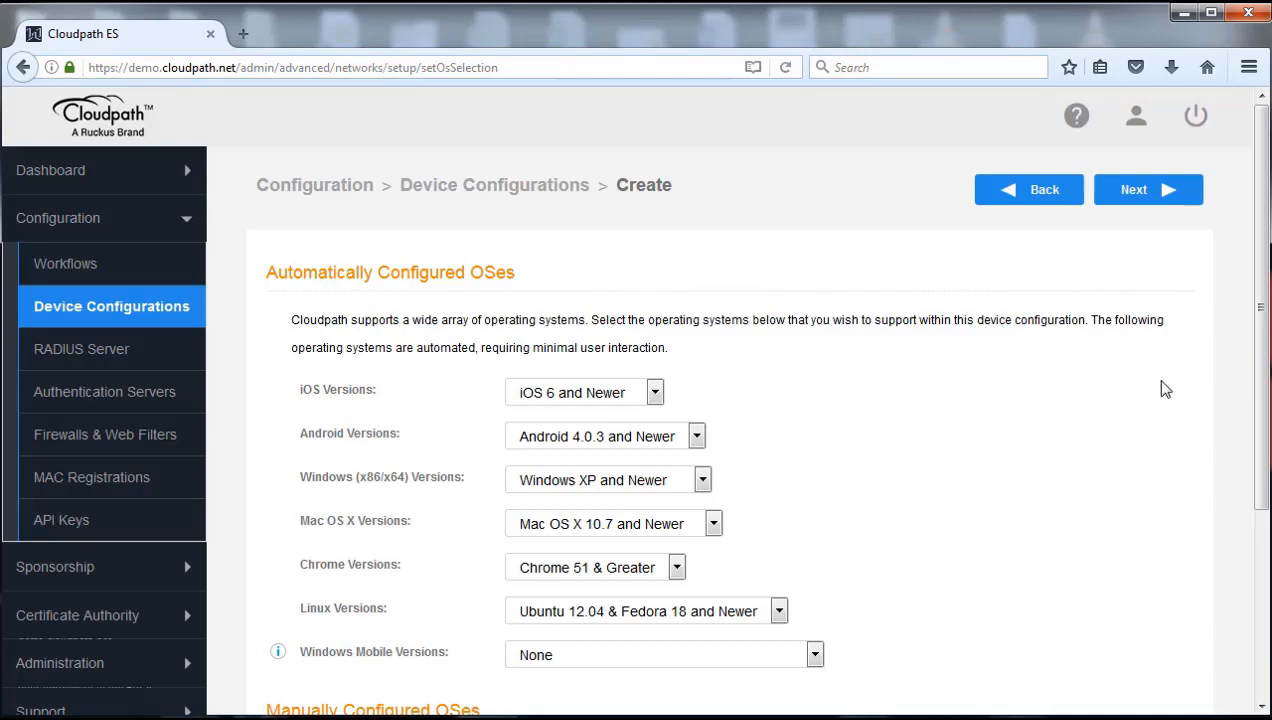
Leave the supported Windows versions at their defaults and advance to RADIUS settings
left_click_drag(1262, 285, 1264, 427)
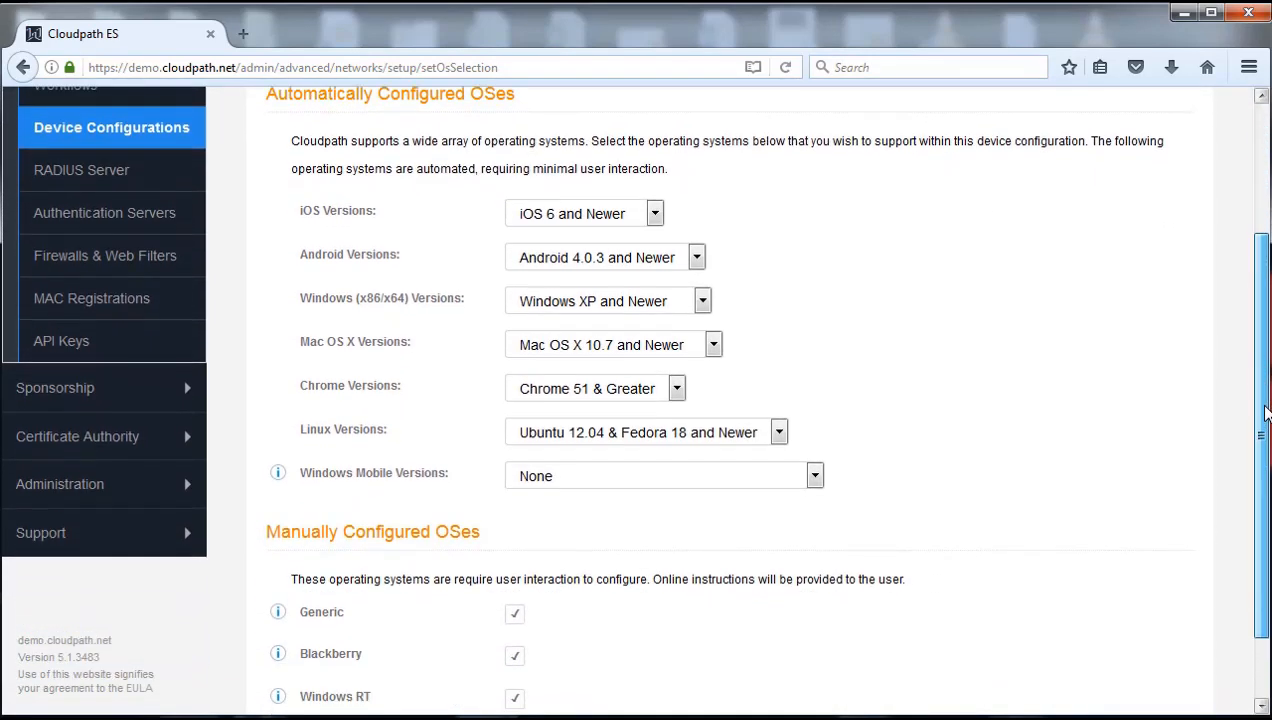
left_click(703, 301)
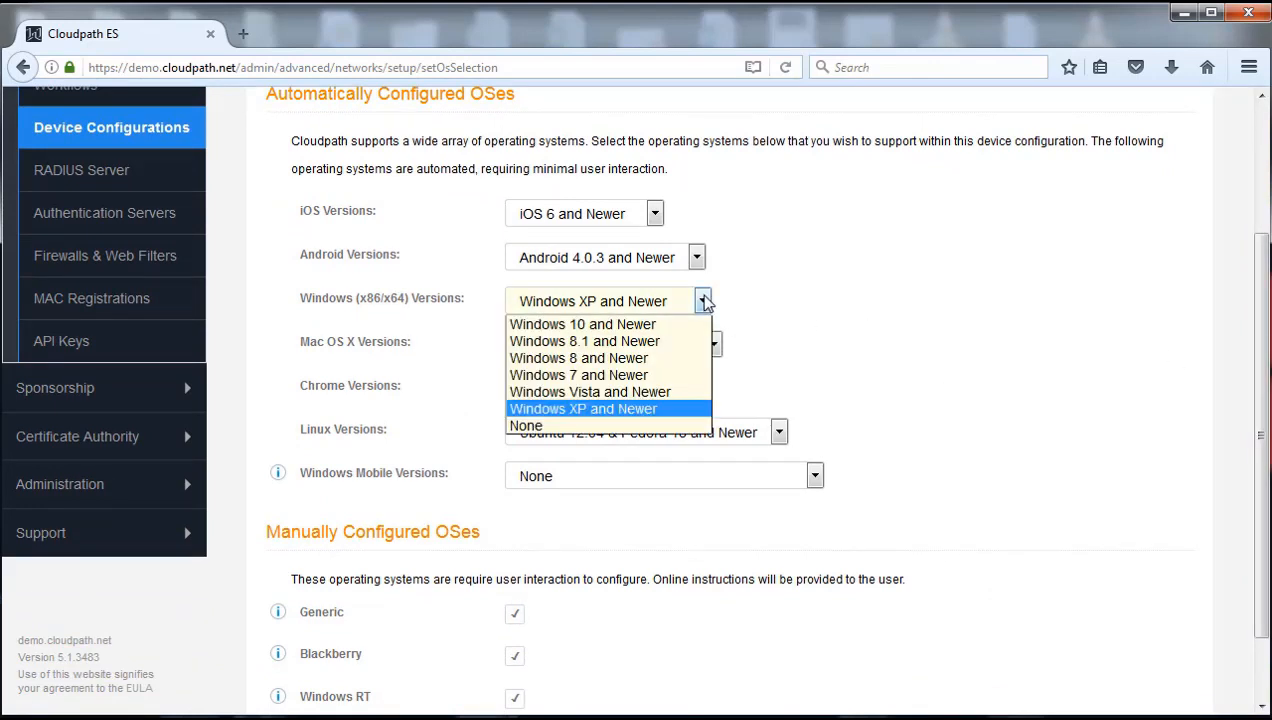
key("Up")
key("Up")
key("Up")
key("Up")
key("Up")
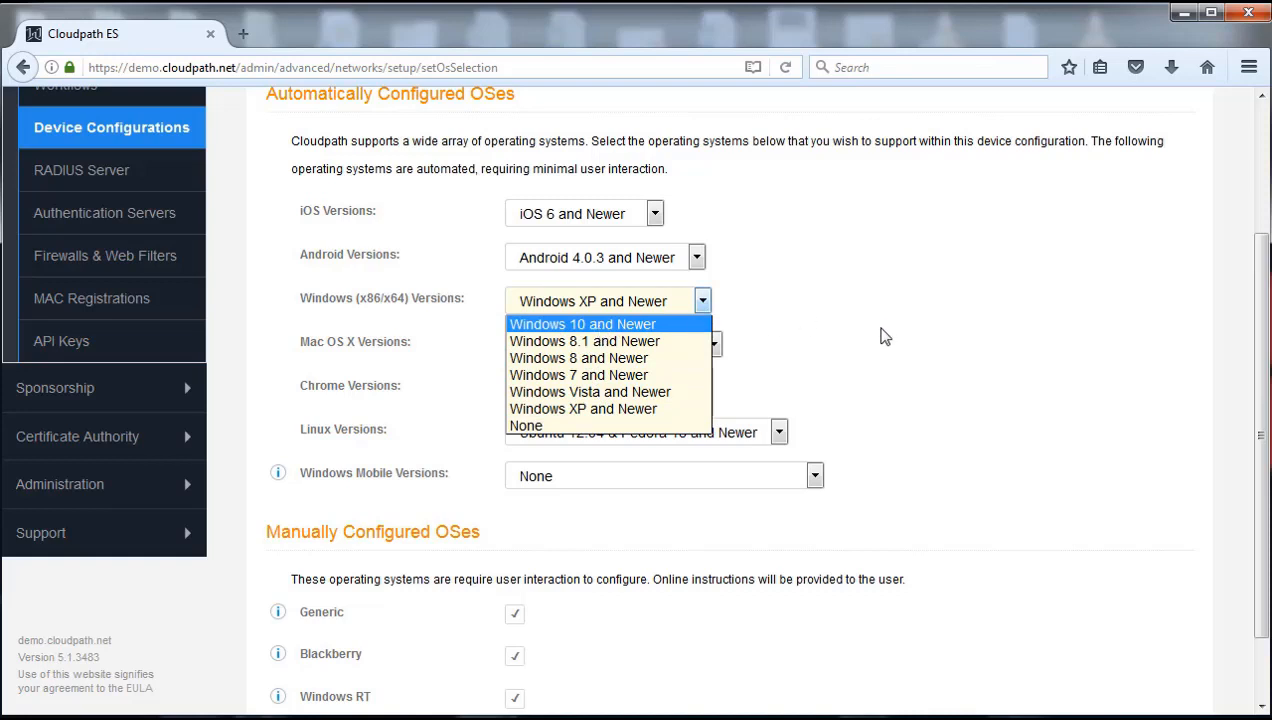
left_click(884, 337)
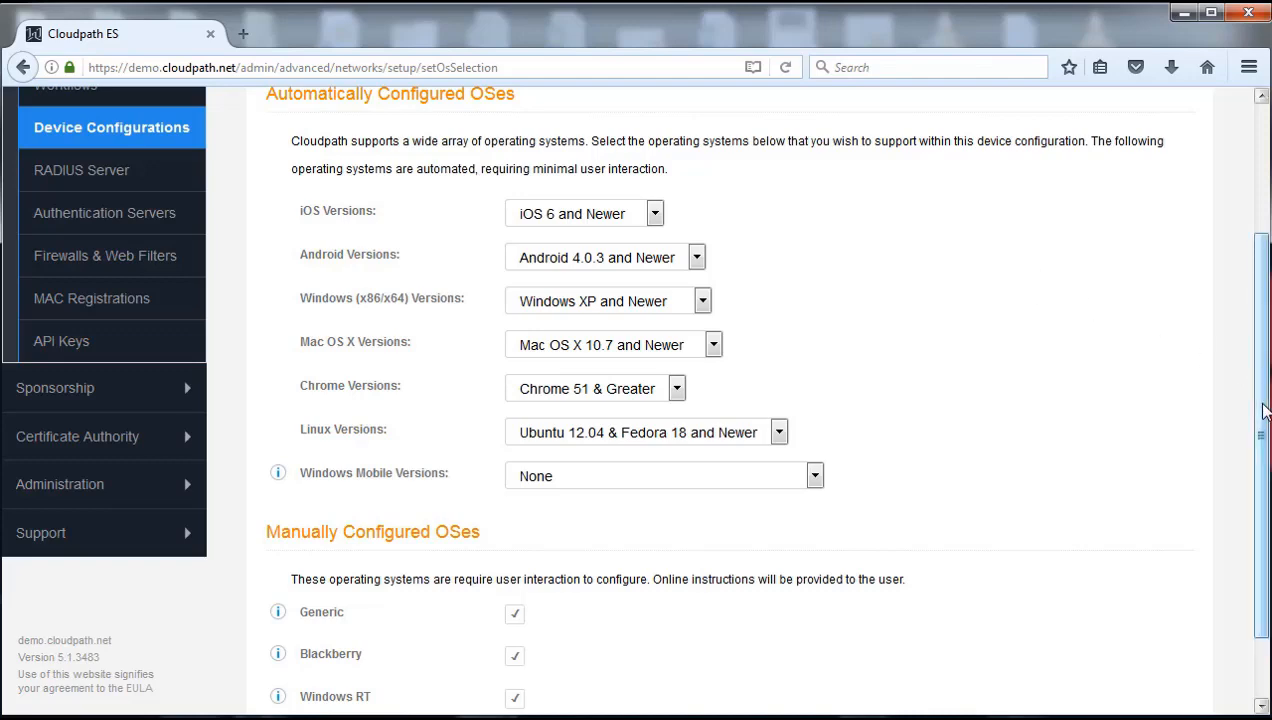
left_click_drag(1263, 405, 1241, 226)
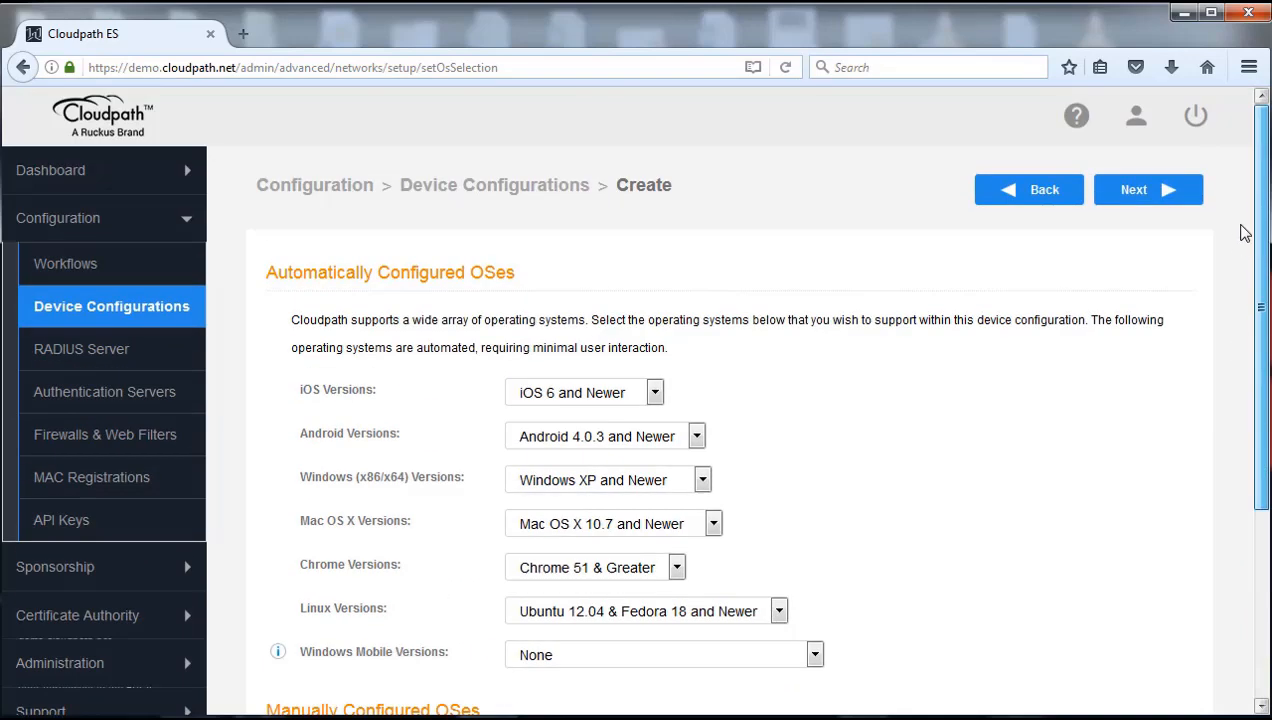
left_click(1131, 203)
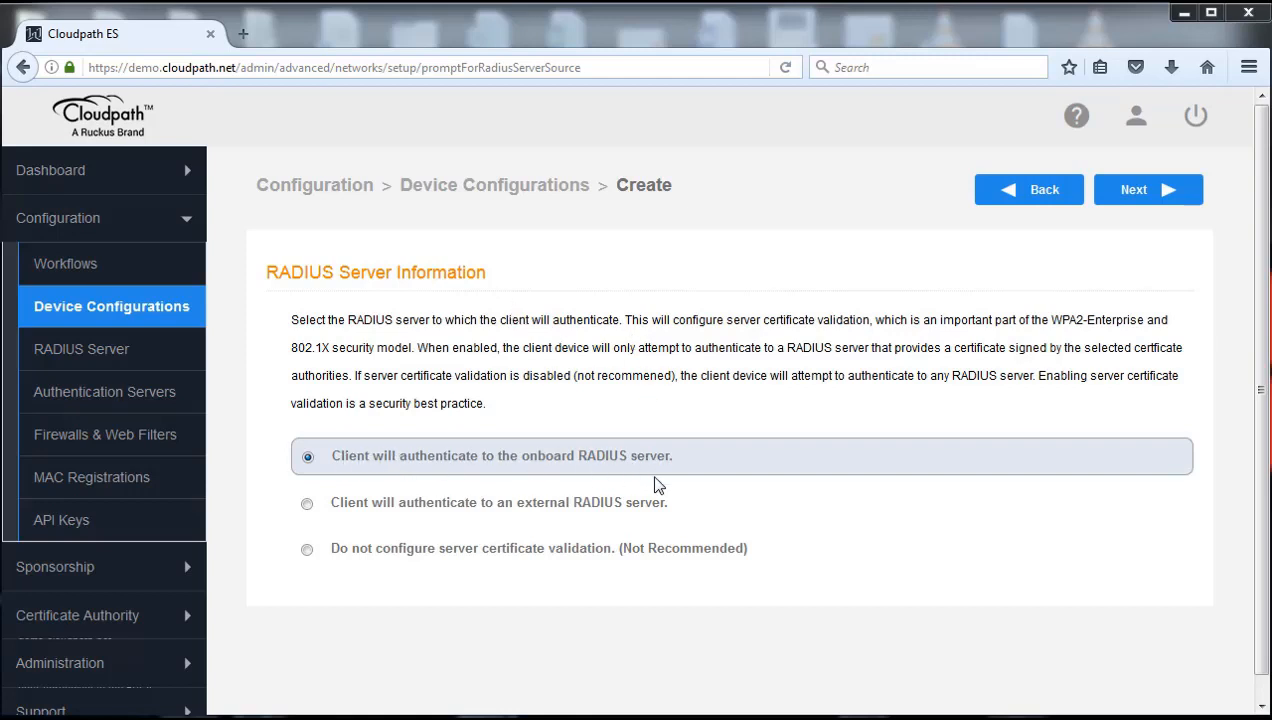
Keep the onboard RADIUS server and finish with all Additional Options unchecked
left_click(1141, 197)
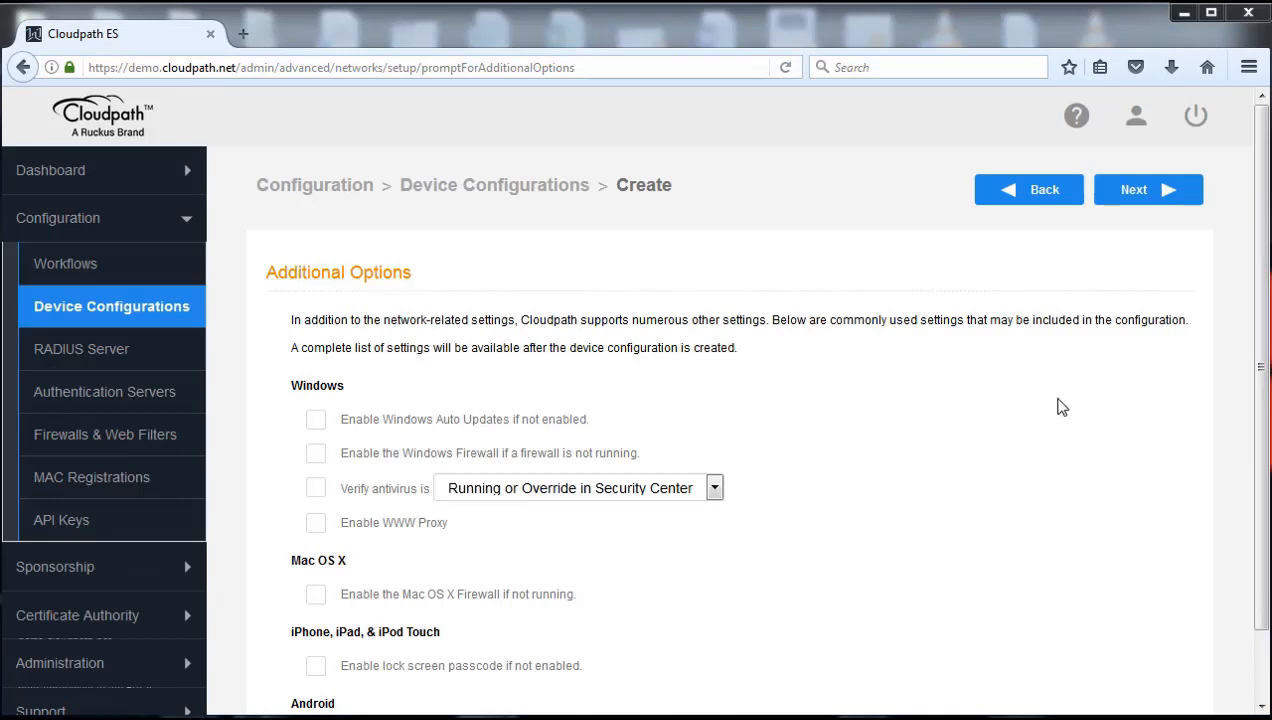
scroll(1262, 366, "down", 1)
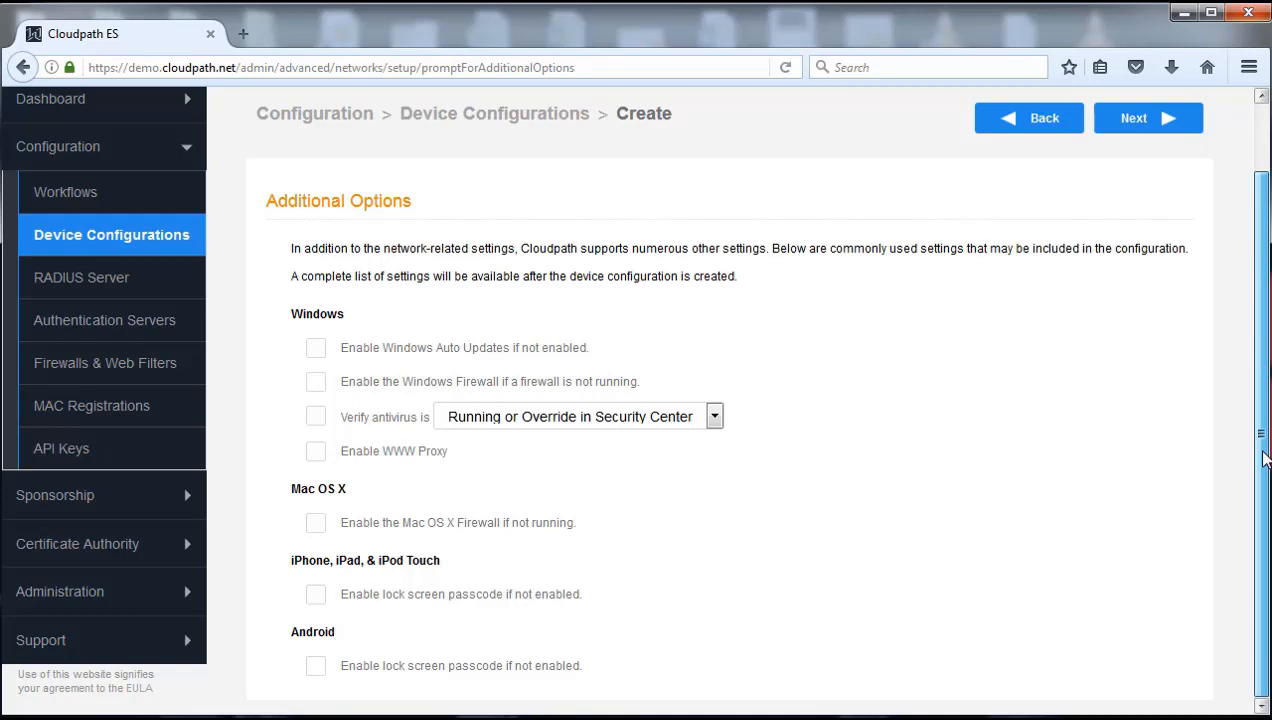
scroll(1230, 380, "up", 2)
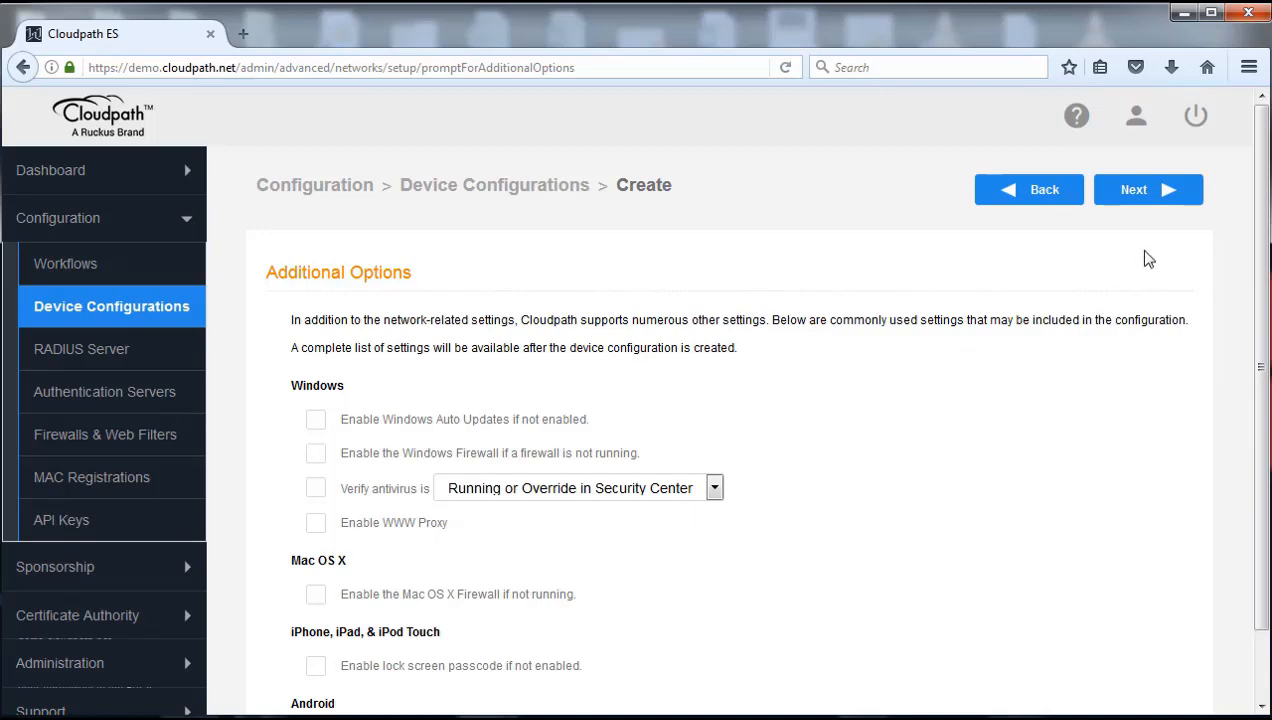
left_click(1142, 197)
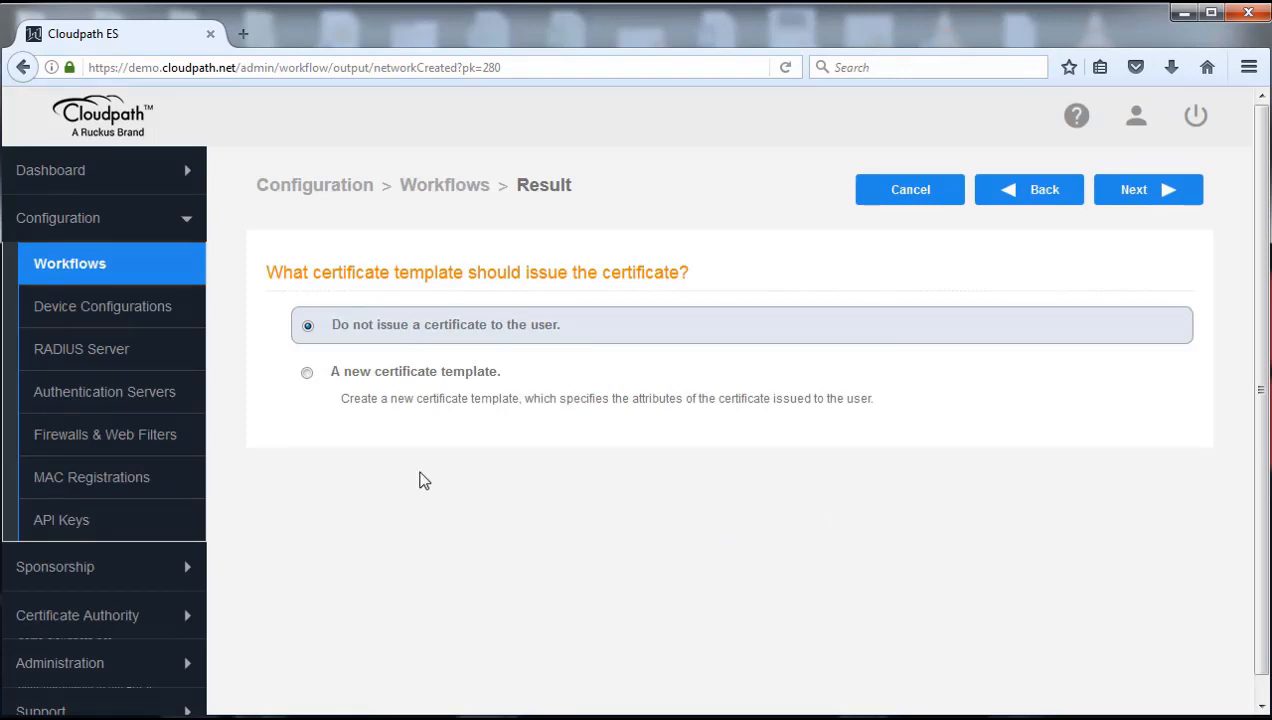
Choose 'A new certificate template' to issue user certificates and continue
left_click(308, 376)
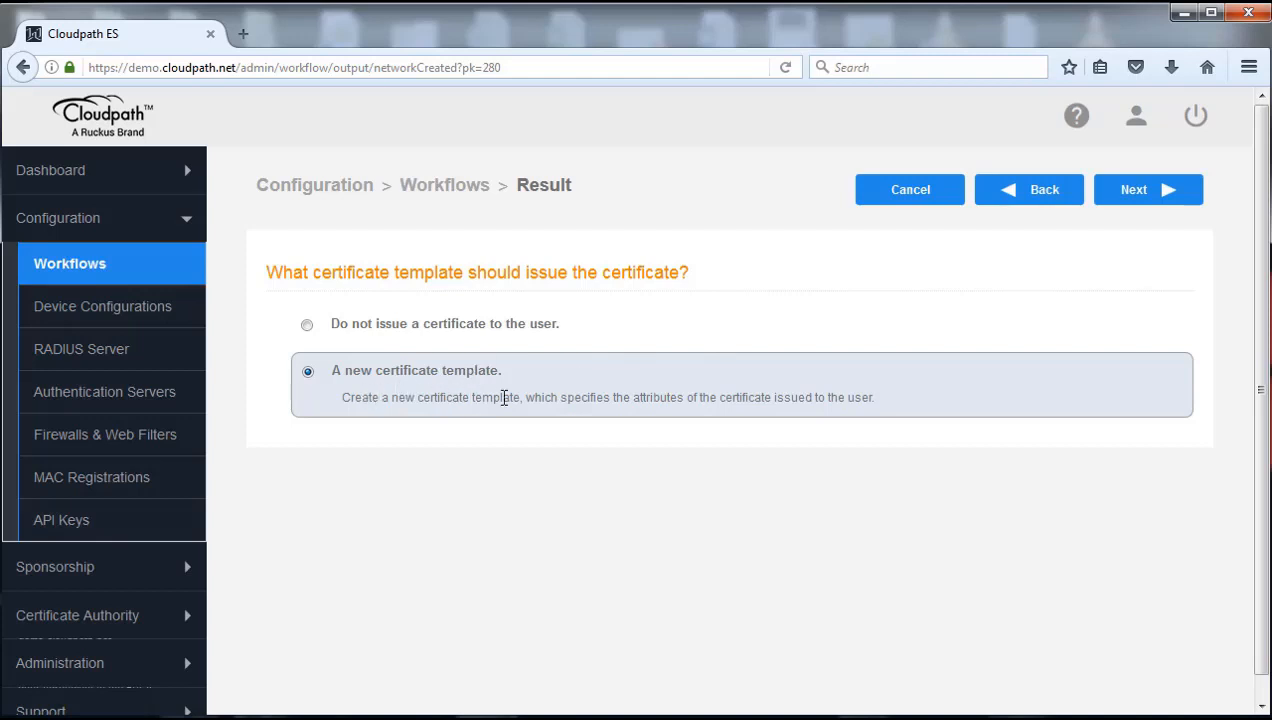
left_click(1145, 197)
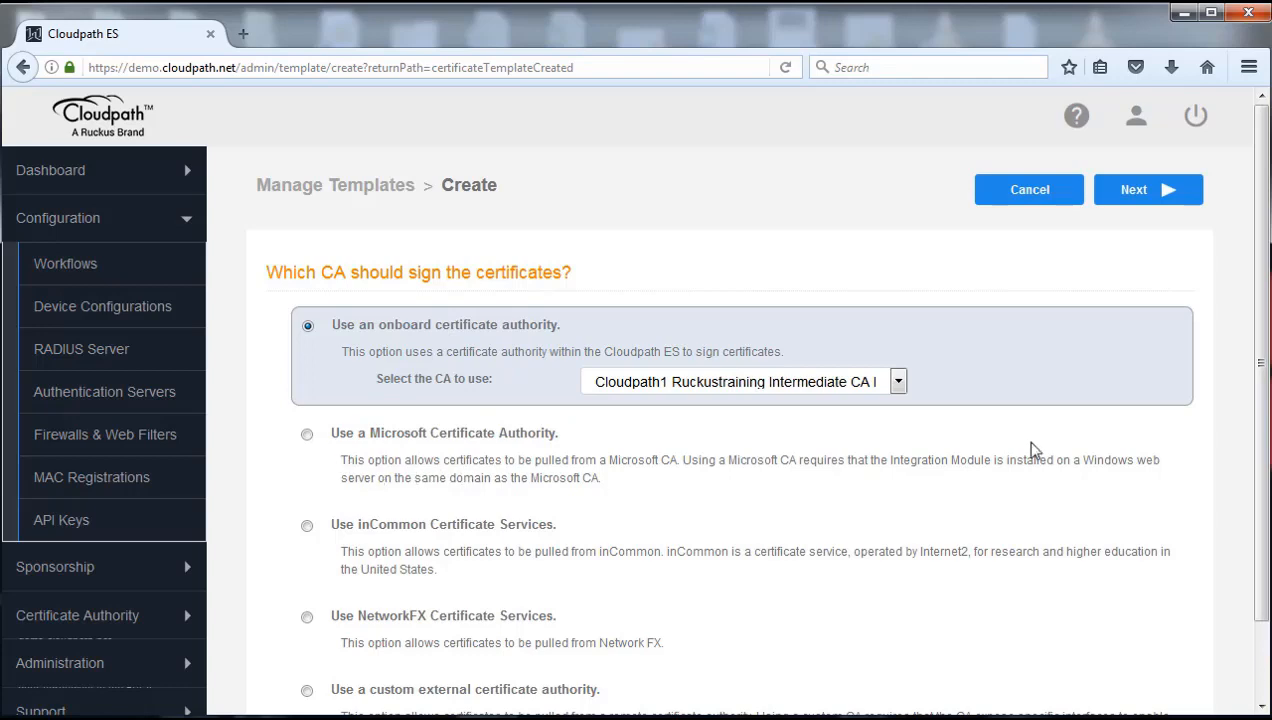
Keep the onboard Cloudpath1 Ruckustraining Intermediate CA as the template's signer and continue
left_click_drag(1255, 287, 1266, 392)
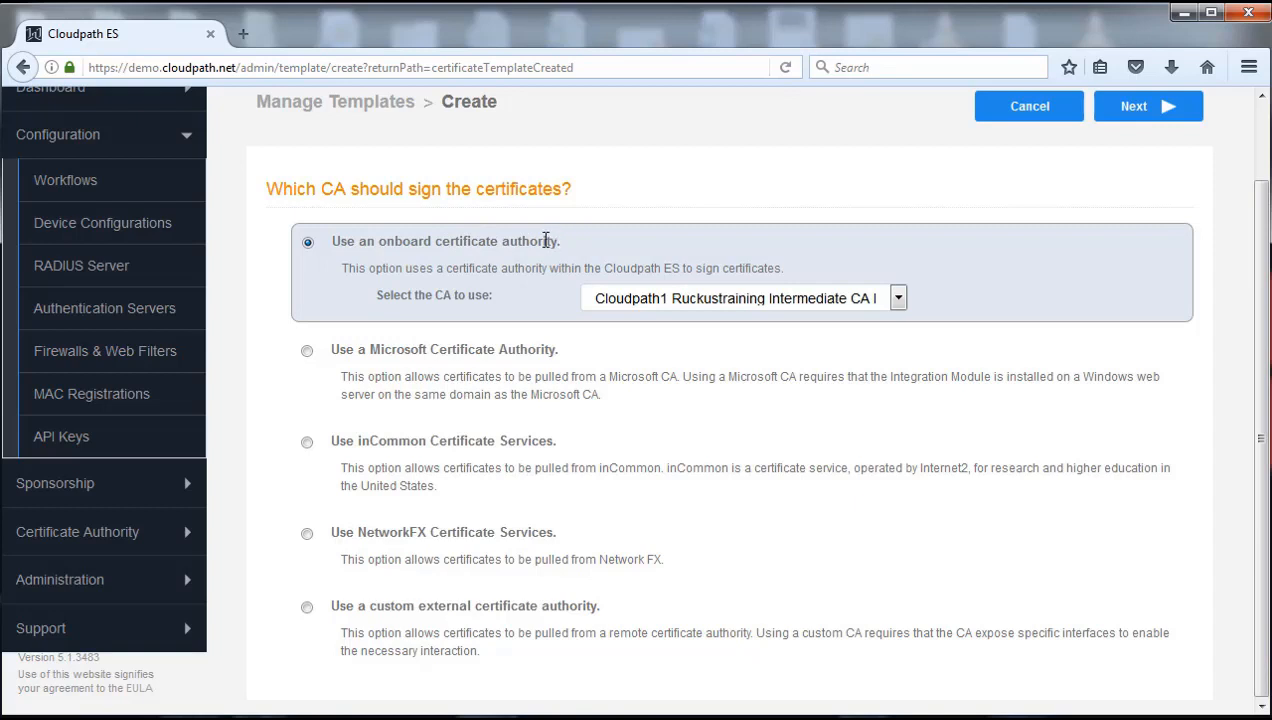
left_click_drag(557, 241, 439, 242)
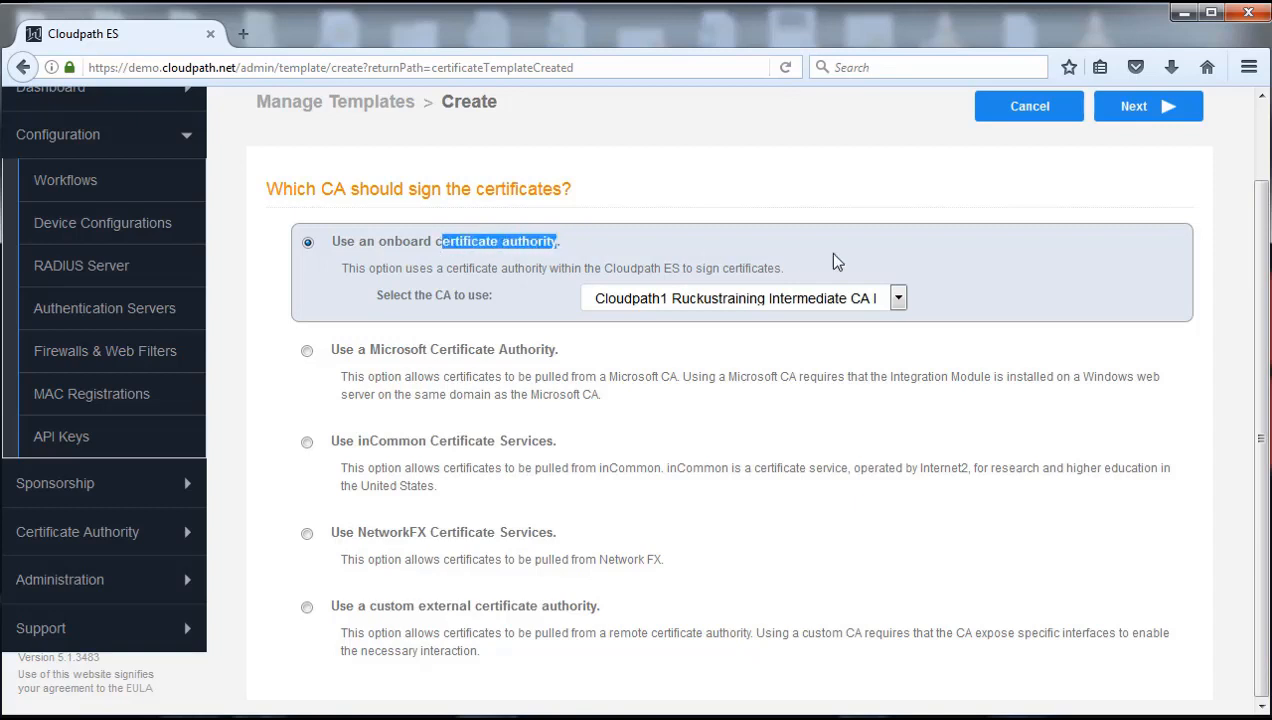
left_click(1050, 402)
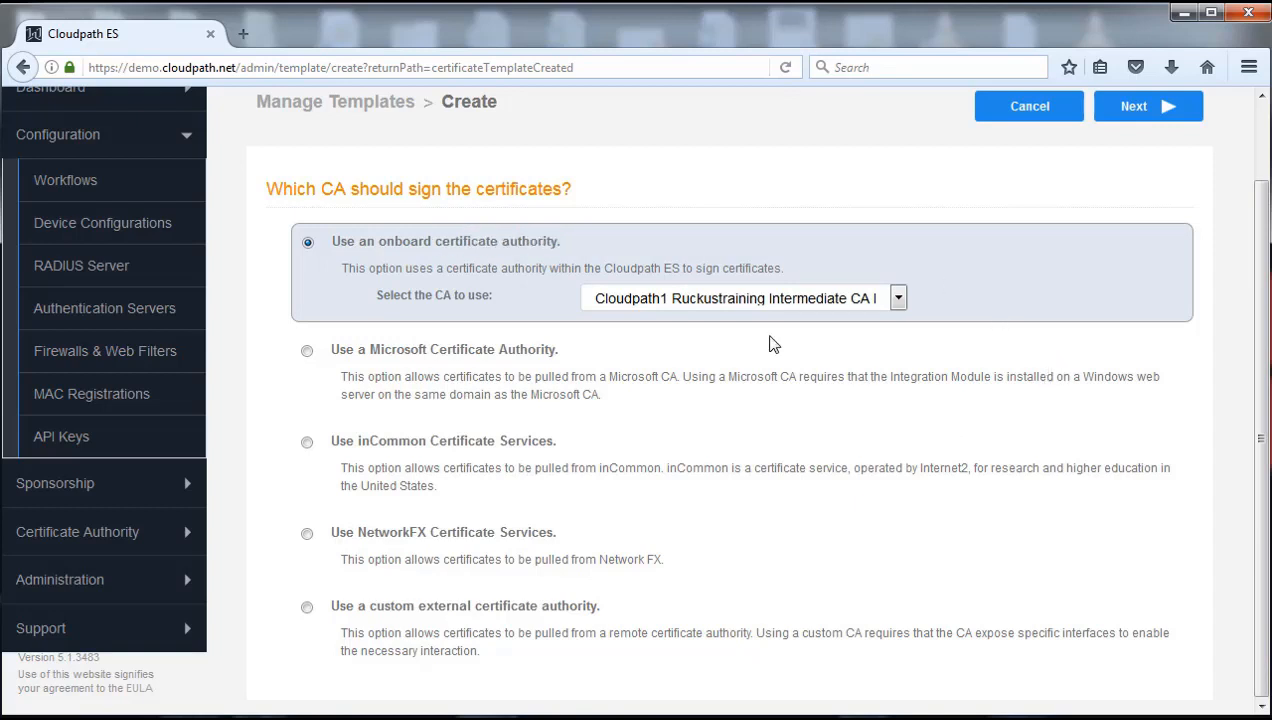
scroll(1263, 328, "up", 2)
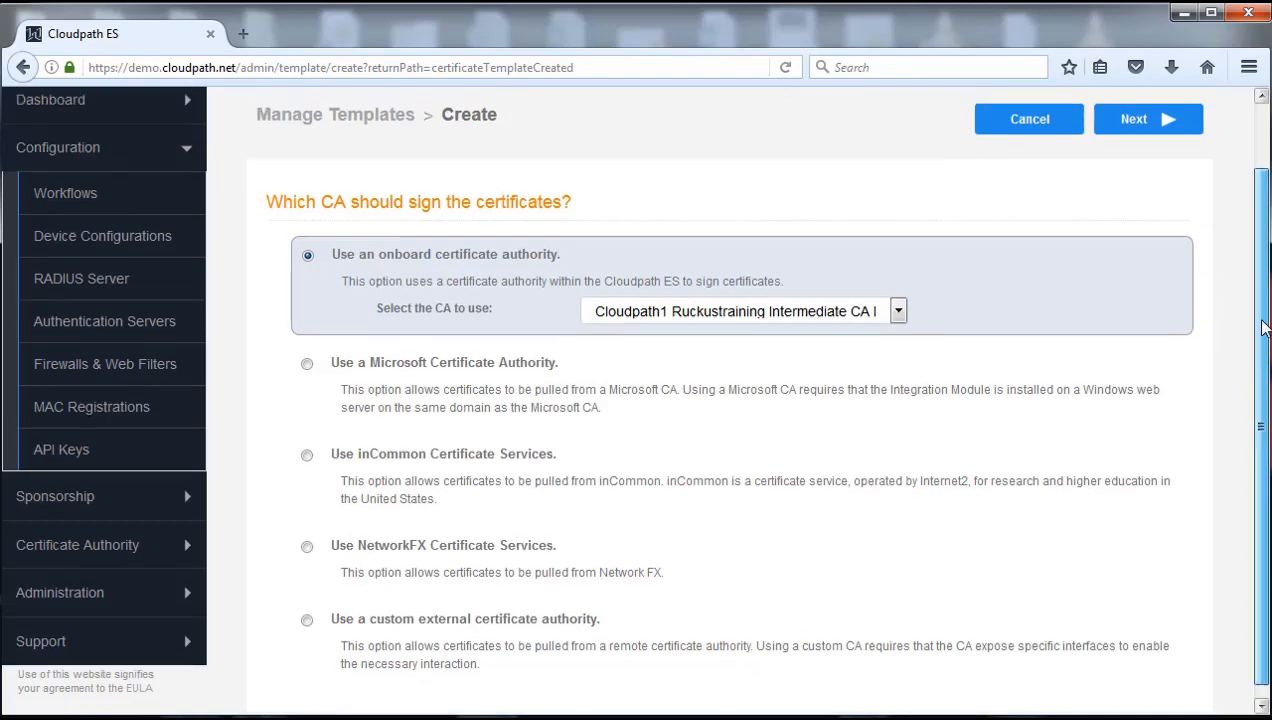
scroll(1263, 328, "up", 3)
left_click(1137, 190)
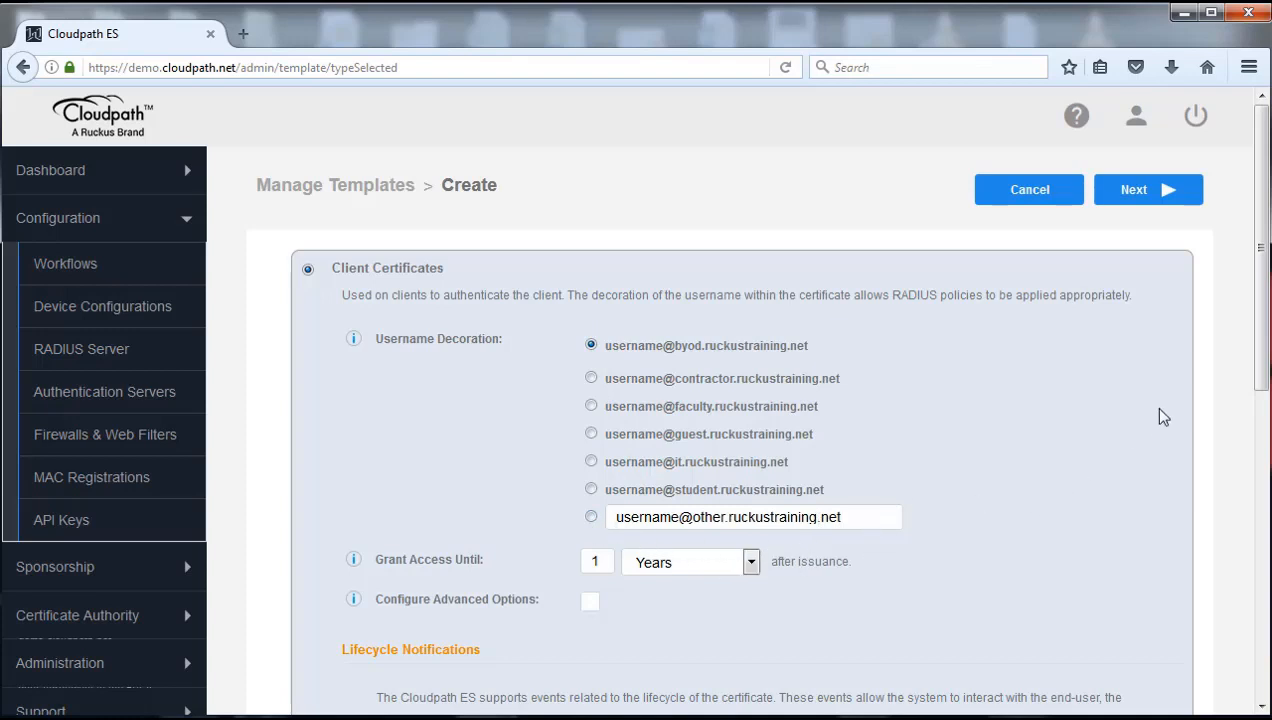
scroll(1260, 305, "down", 1)
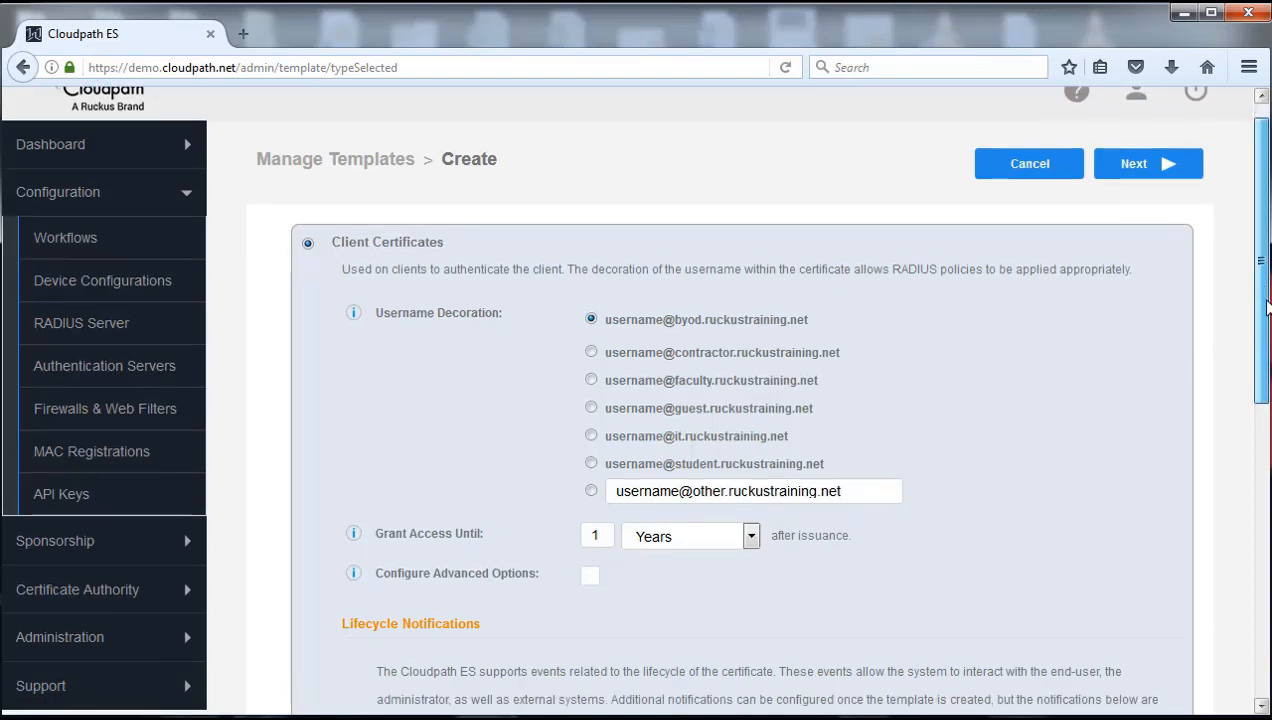
left_click_drag(1266, 308, 1268, 340)
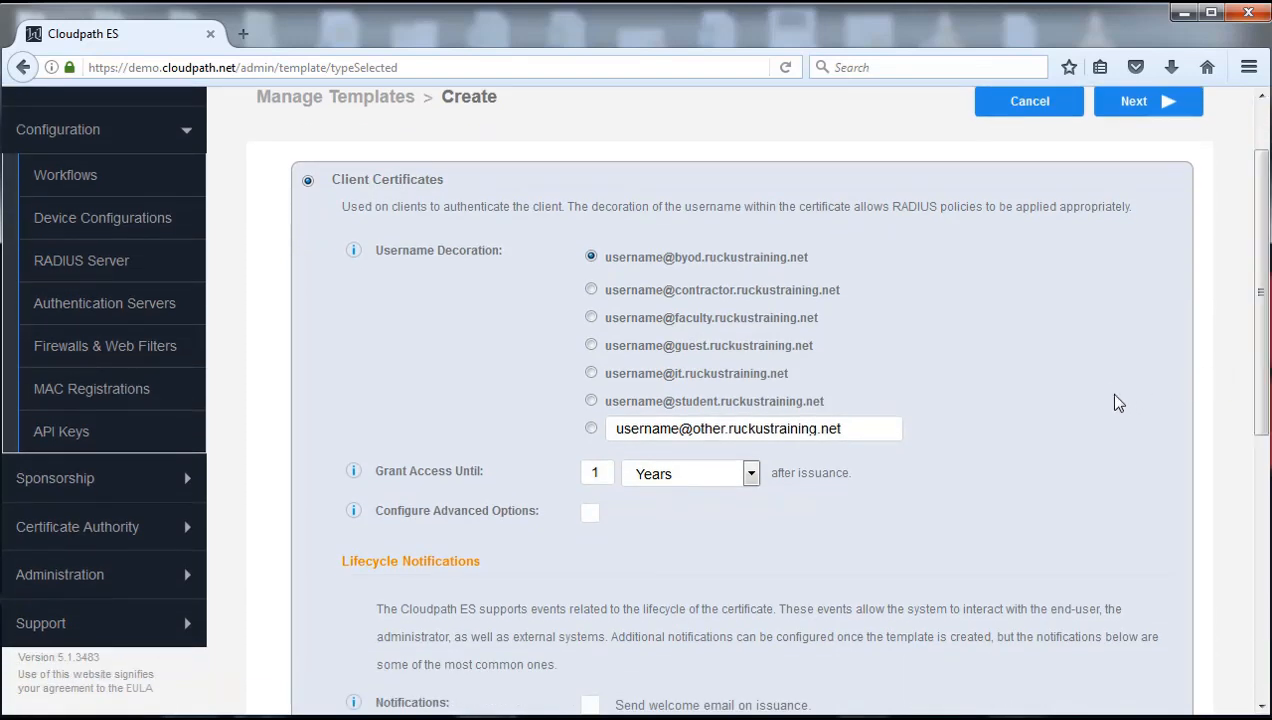
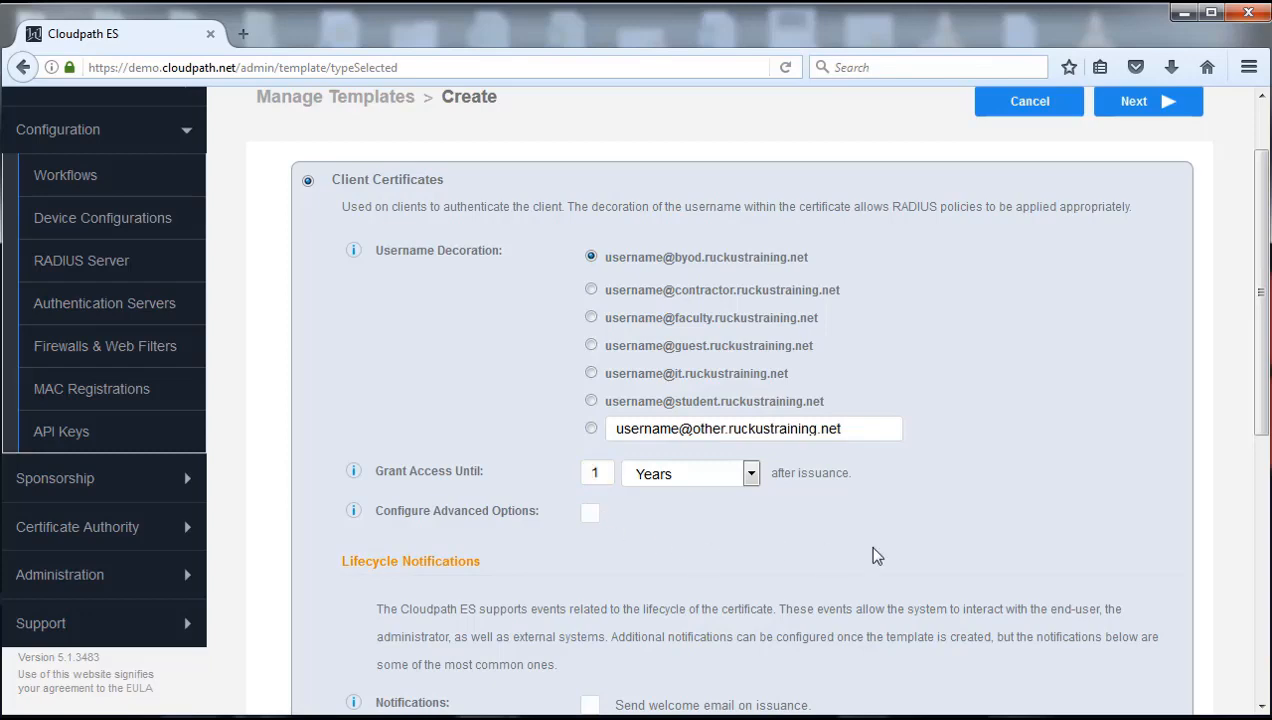
left_click_drag(1256, 398, 1261, 461)
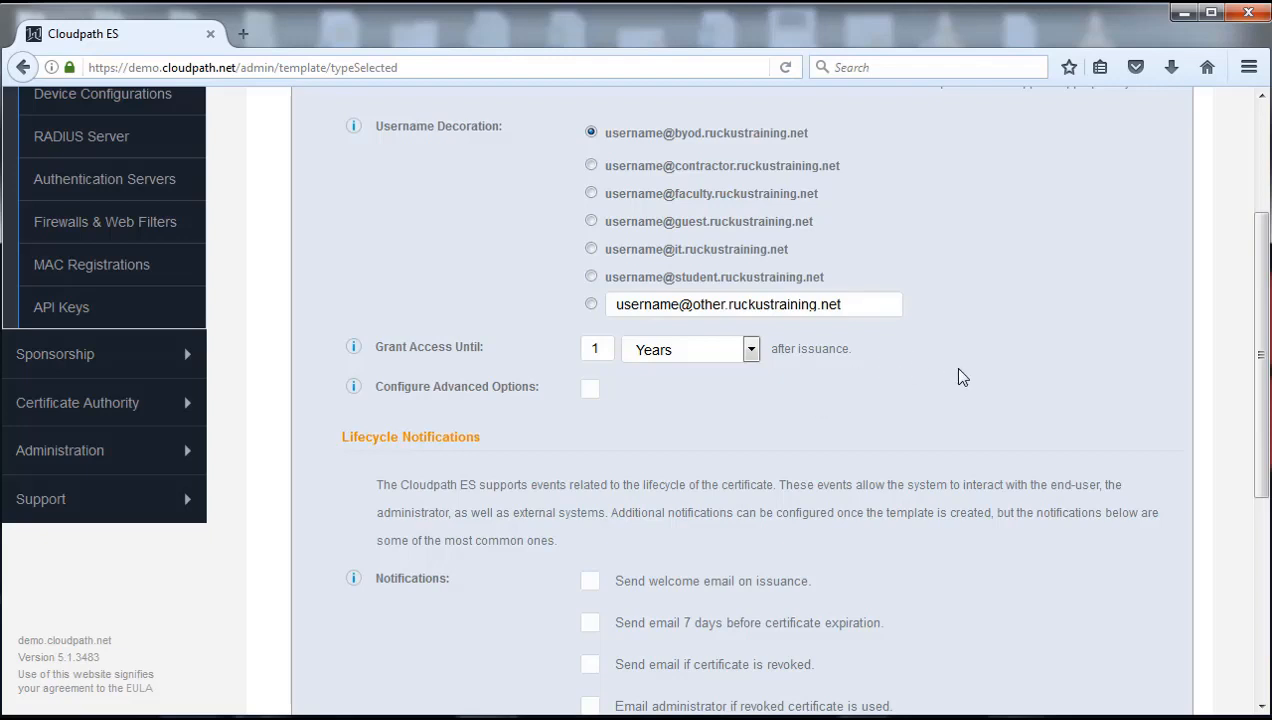
scroll(1009, 396, "down", 5)
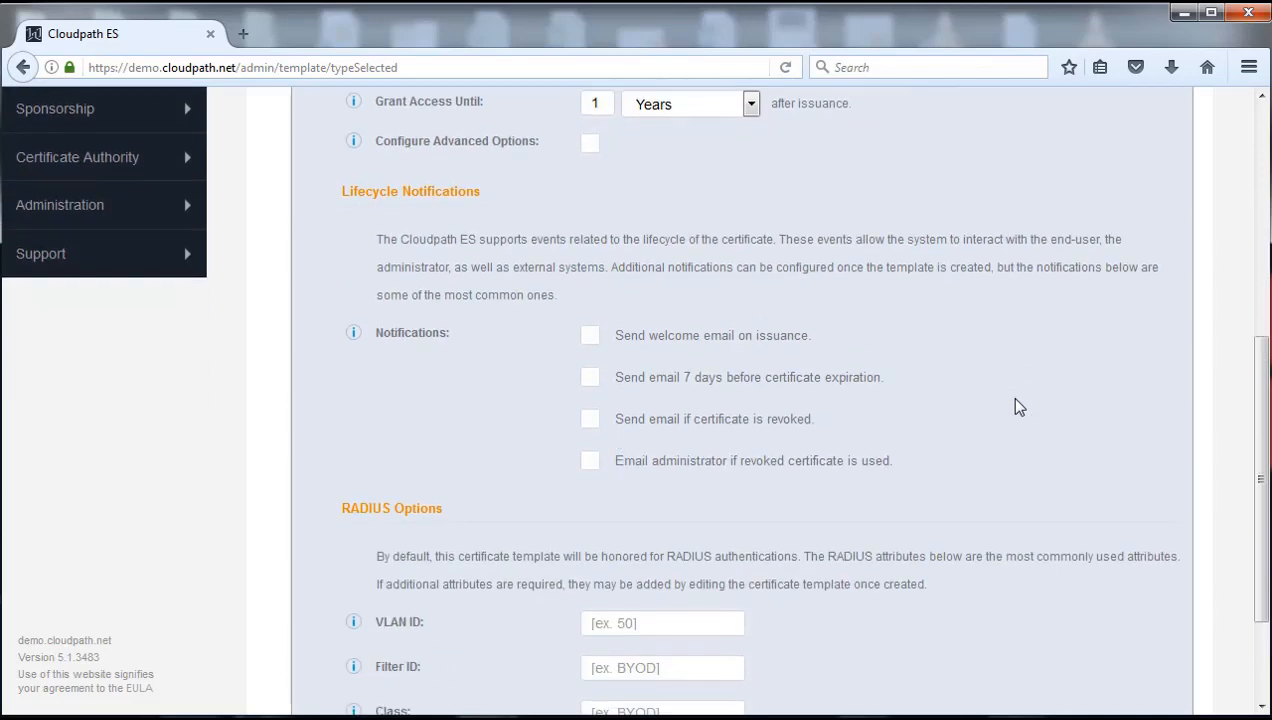
scroll(1017, 405, "up", 5)
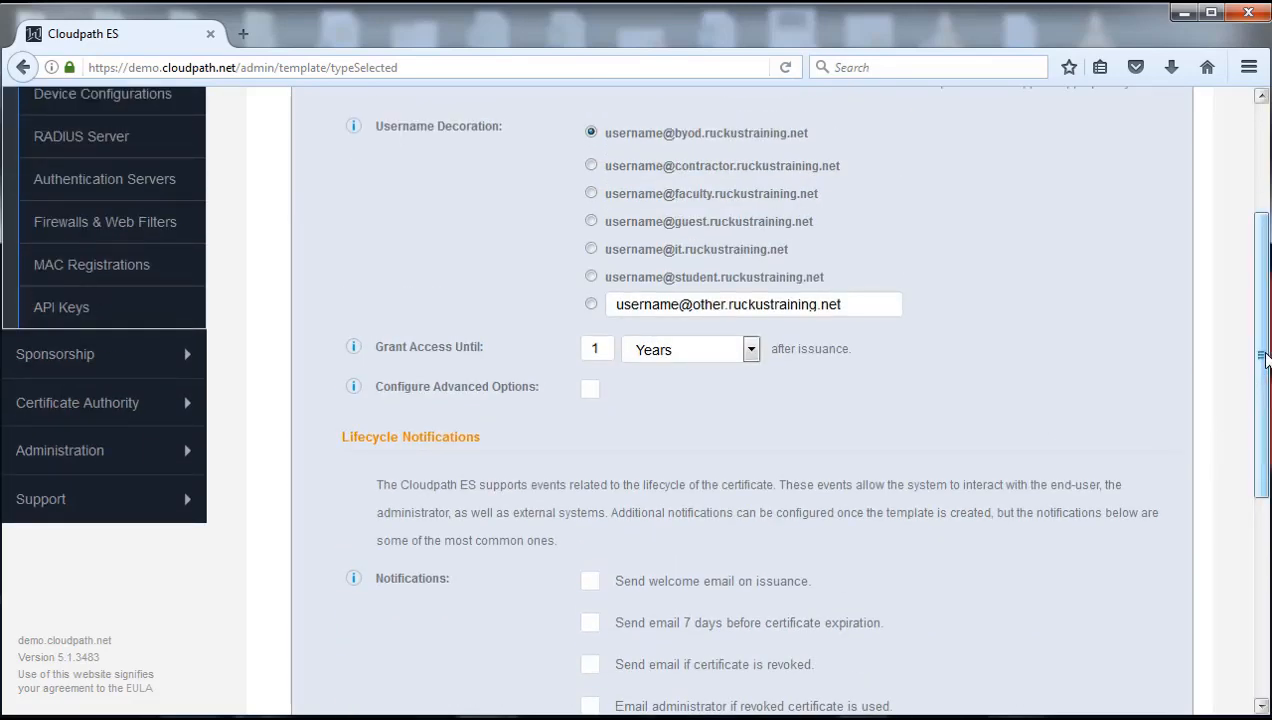
left_click_drag(1263, 350, 1265, 225)
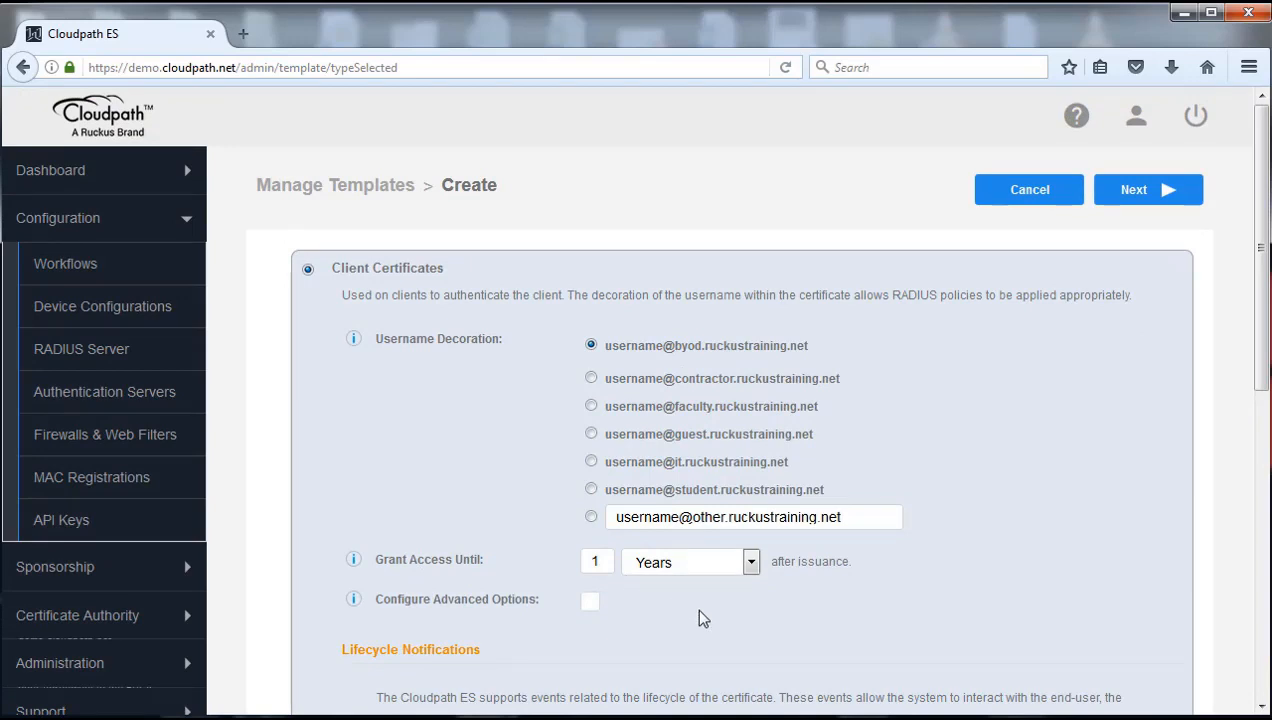
left_click(1146, 198)
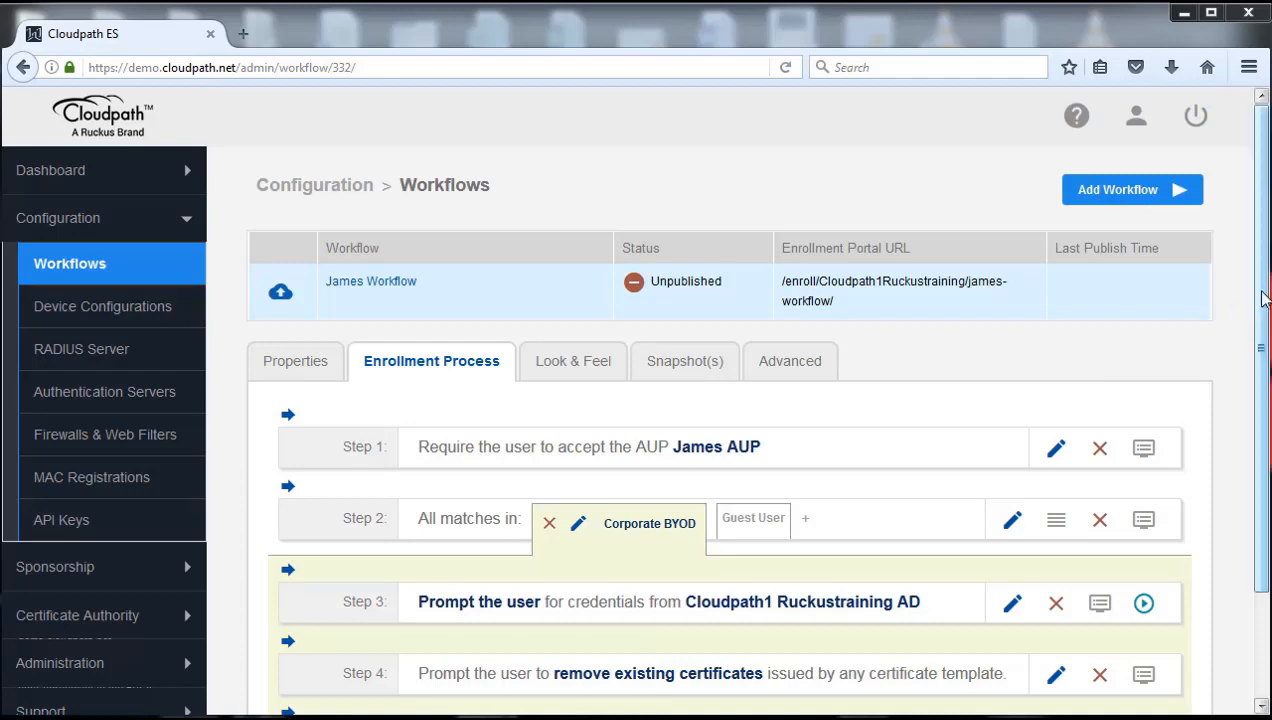
Review the details of the updated Corporate BYOD workflow steps
scroll(1260, 360, "down", 2)
scroll(1262, 362, "down", 2)
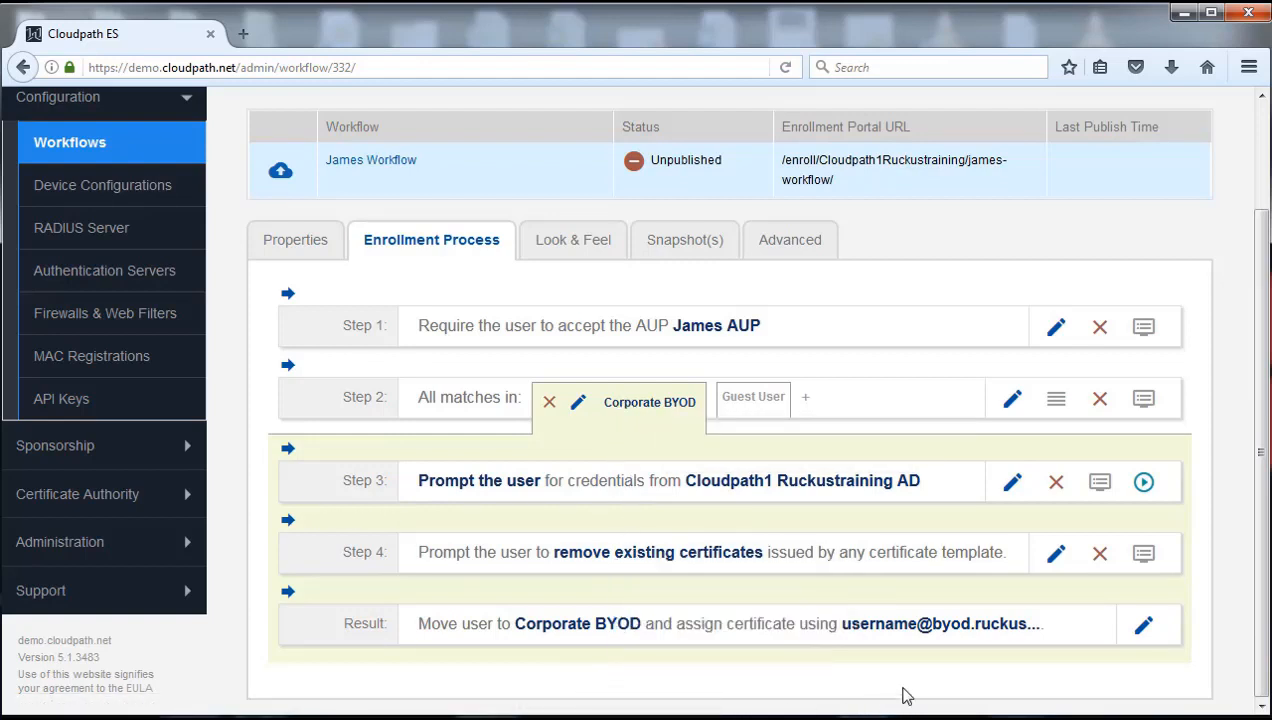
mouse_move(900, 628)
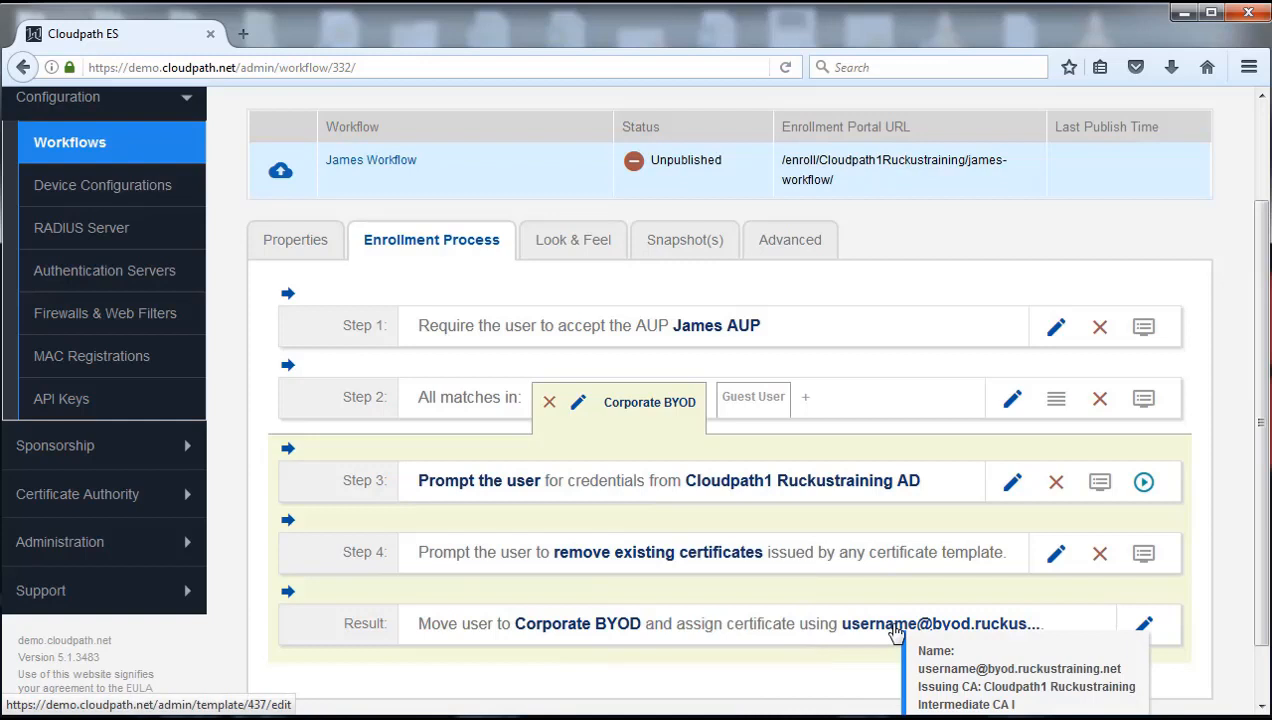
mouse_move(676, 552)
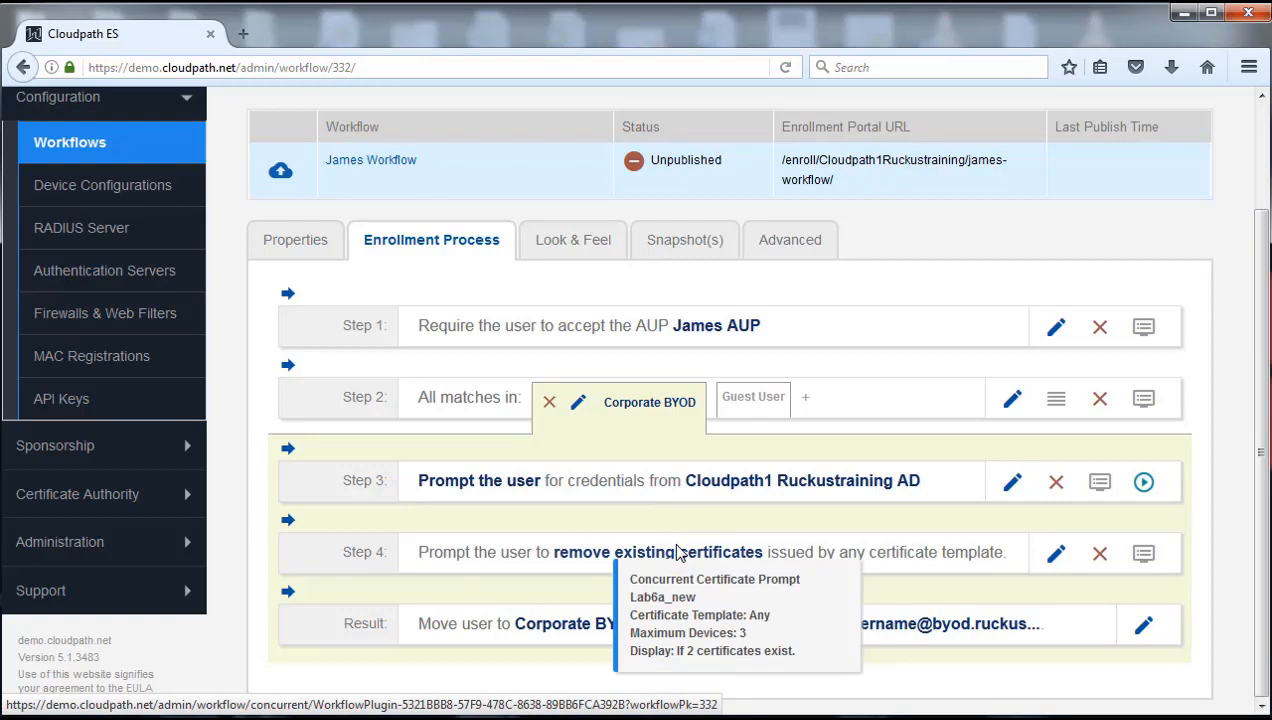
mouse_move(776, 488)
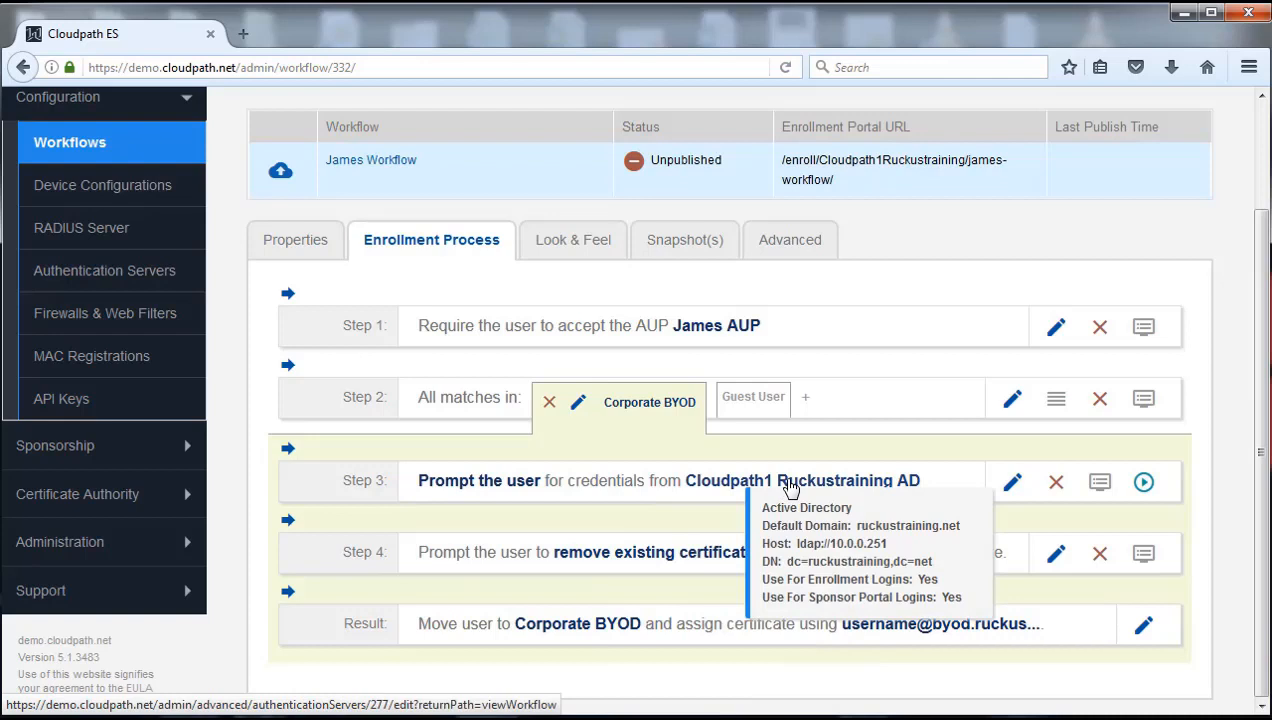
mouse_move(468, 485)
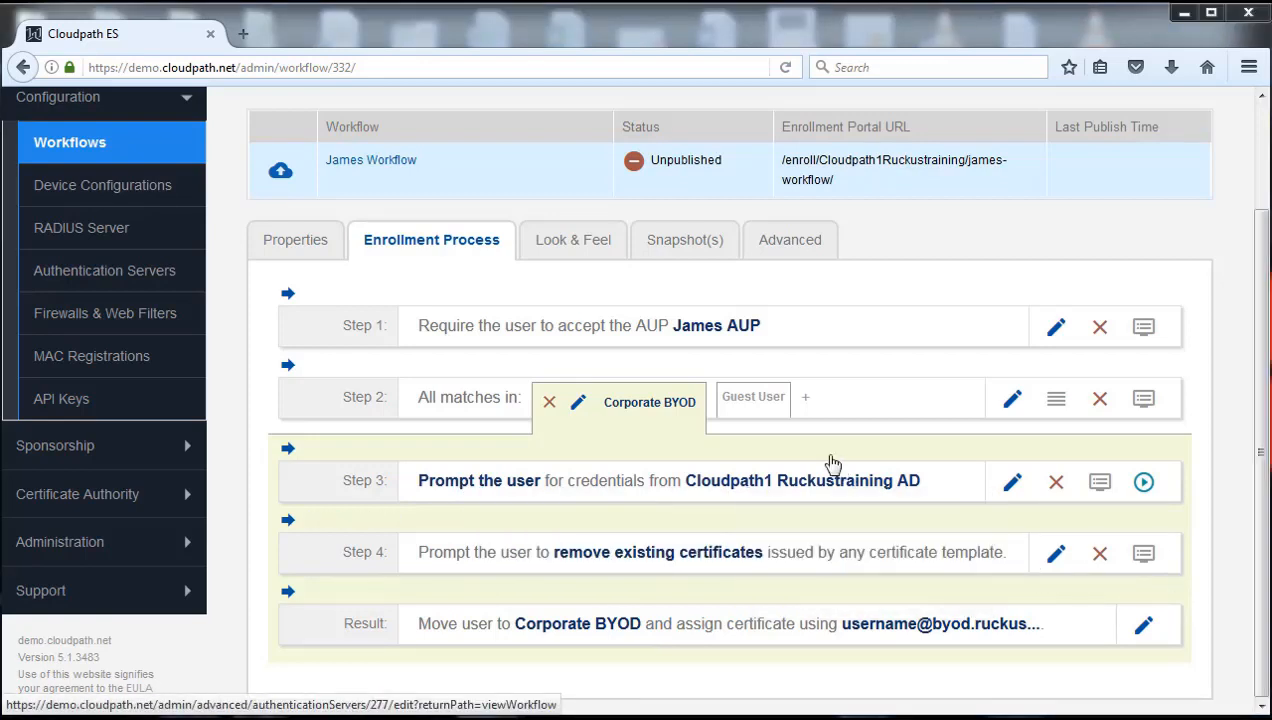
Switch to Step 2's Guest User branch and insert a new step above its Result
left_click(755, 399)
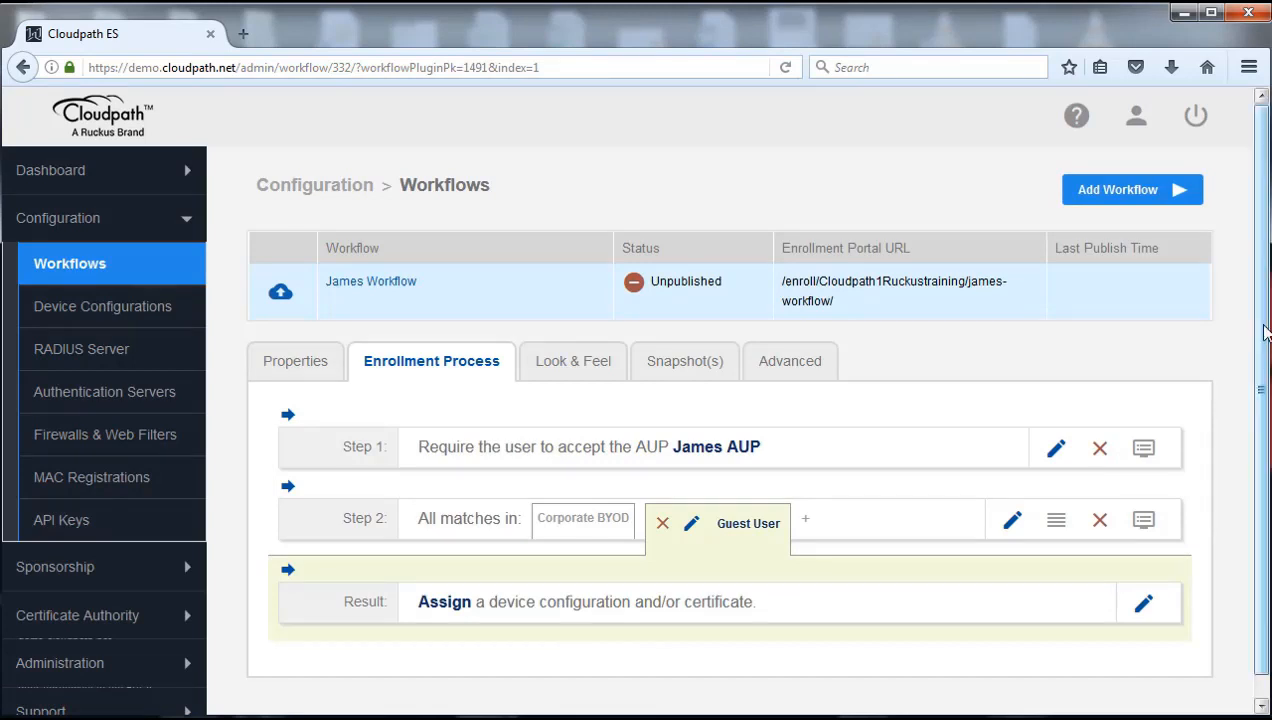
scroll(1255, 385, "down", 1)
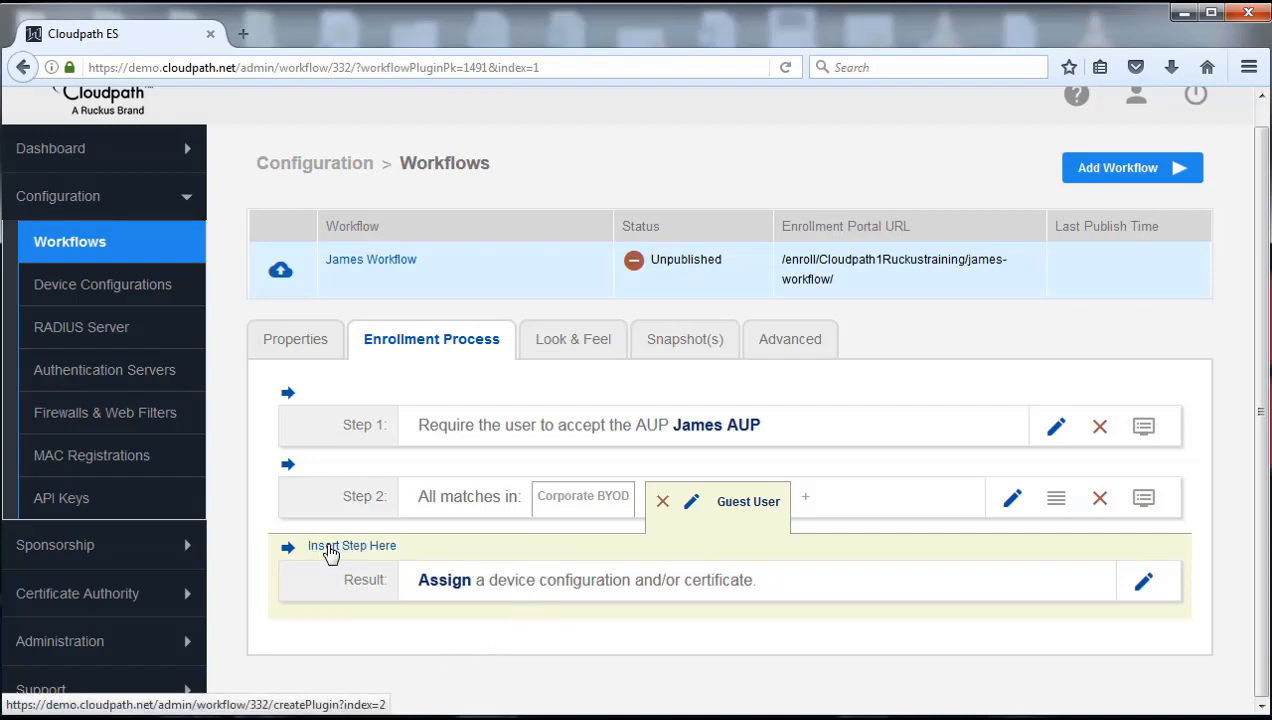
left_click(330, 549)
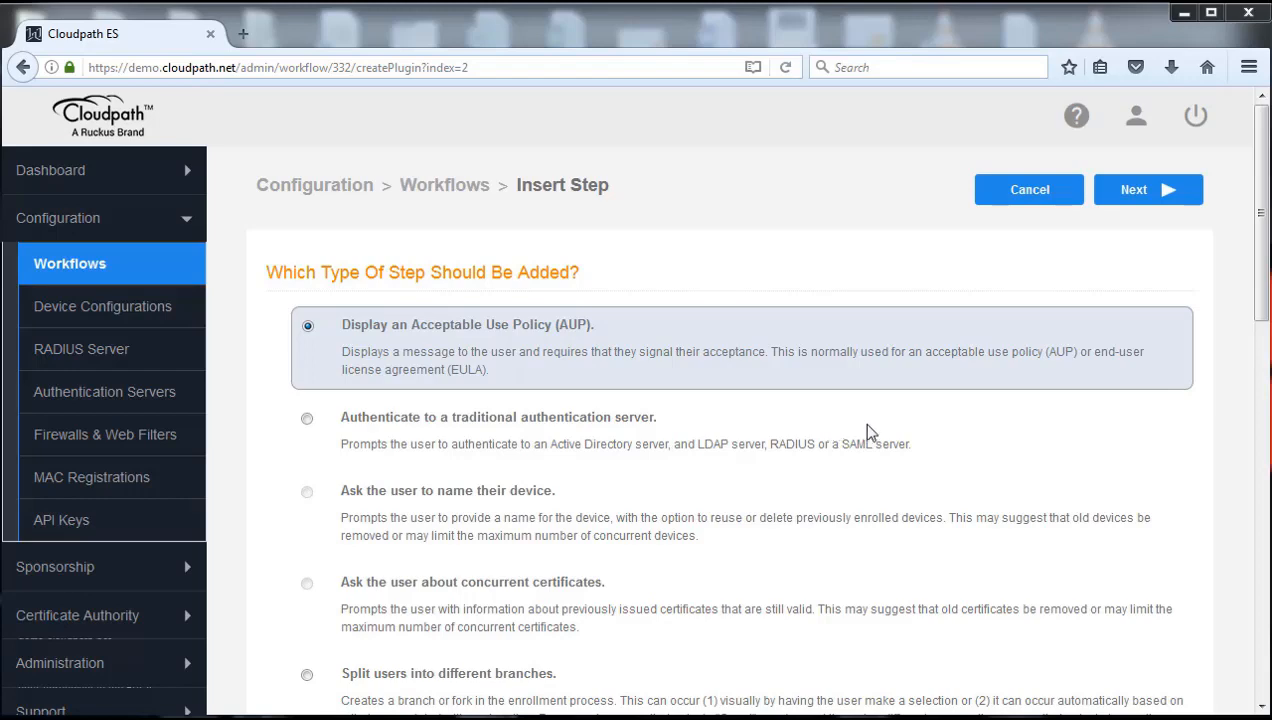
Choose 'Authenticate using a voucher from a sponsor' as the Guest User step type
left_click_drag(1258, 264, 1262, 497)
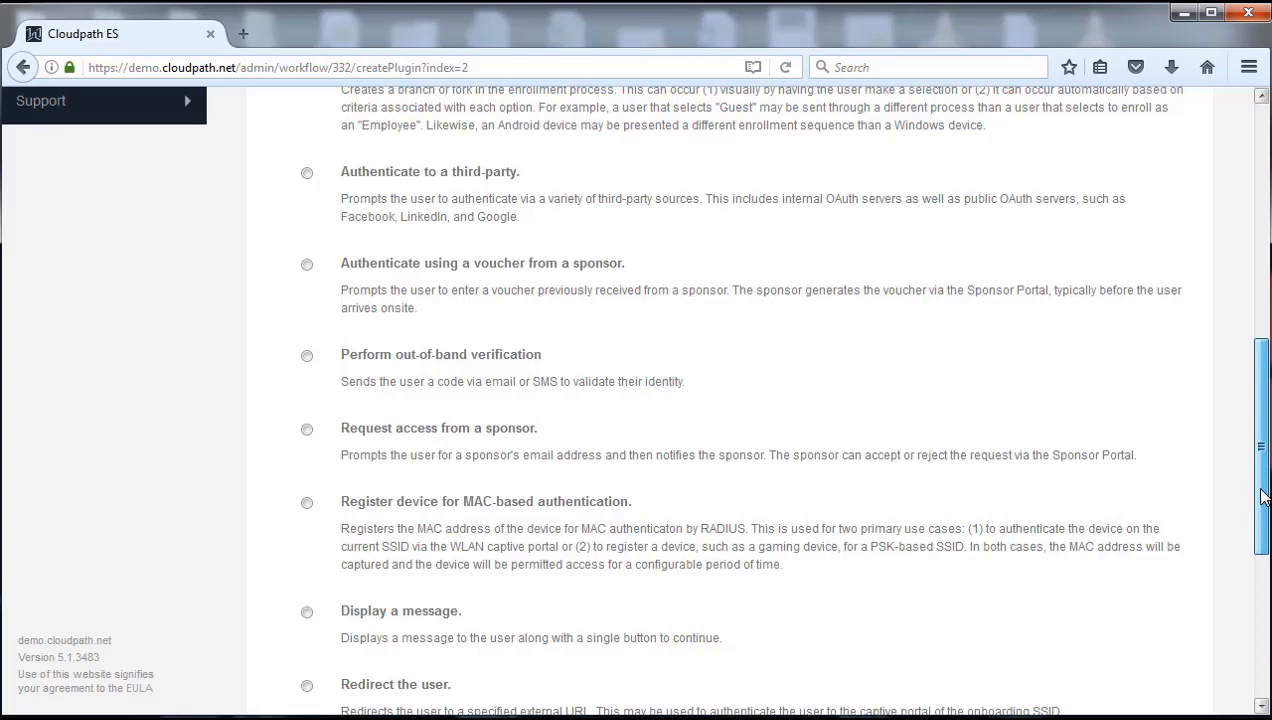
left_click_drag(1262, 497, 1262, 493)
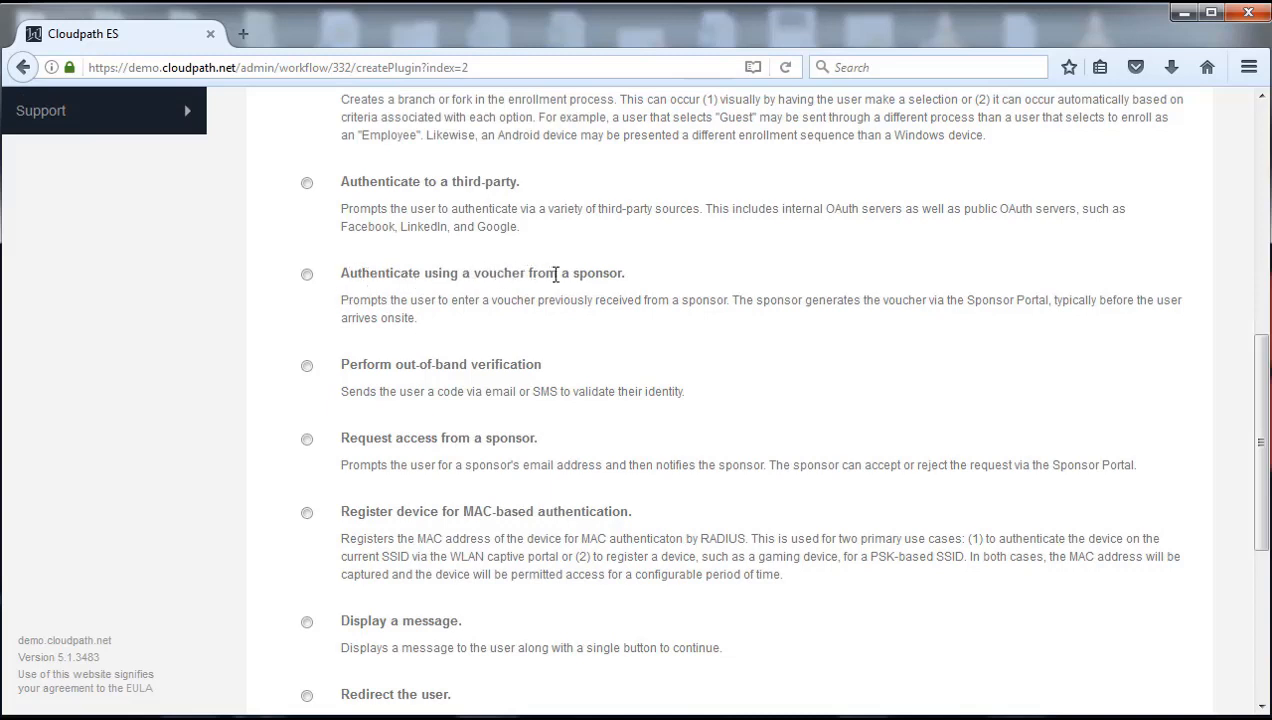
left_click(307, 274)
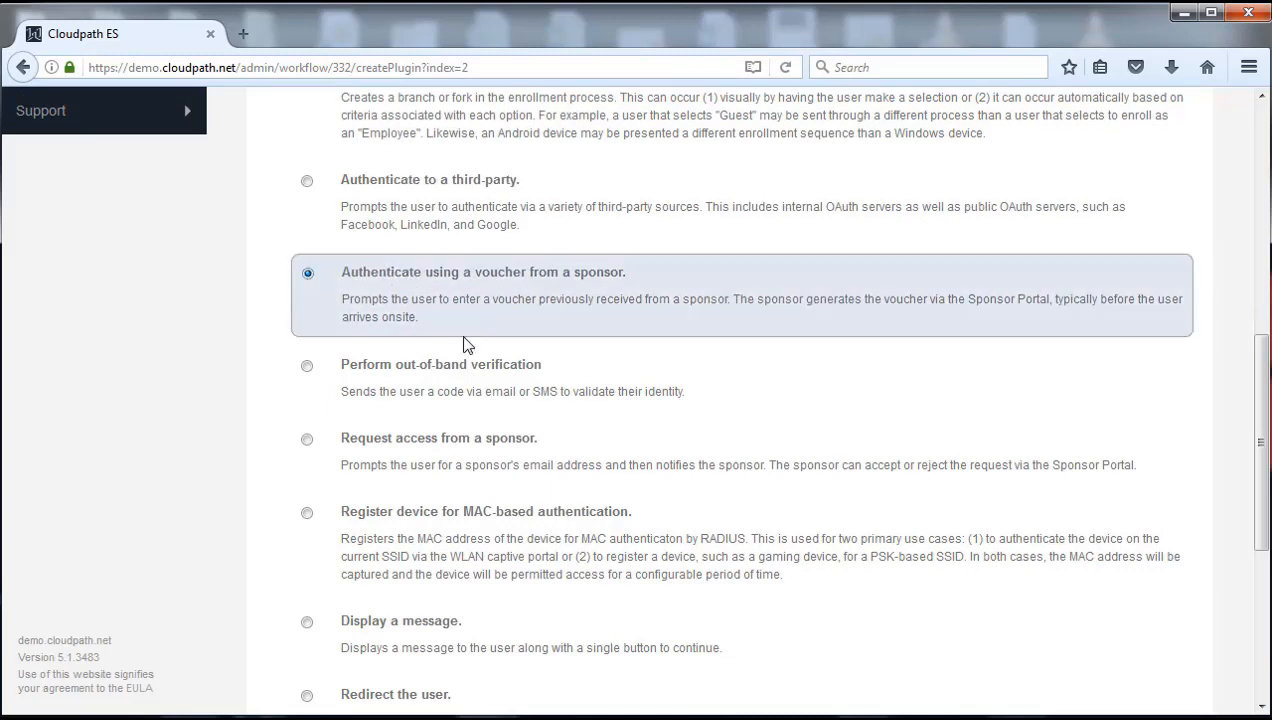
left_click_drag(1260, 466, 1268, 238)
left_click(1150, 196)
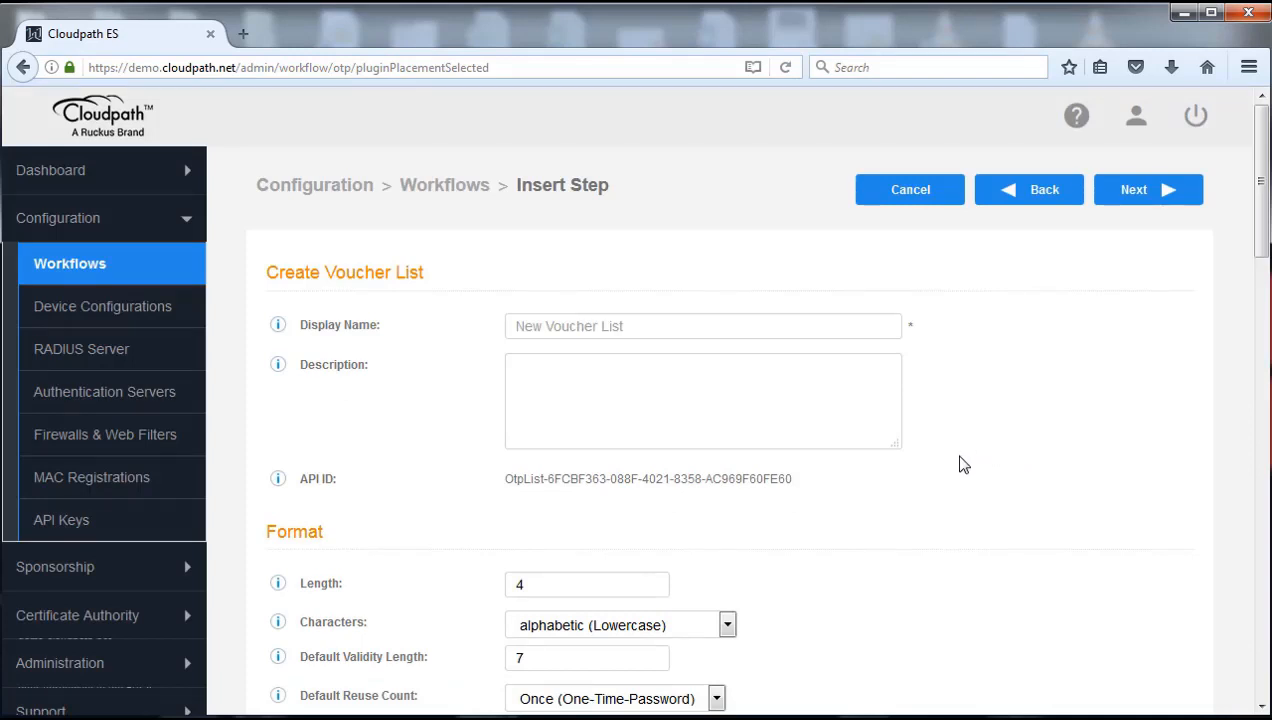
Name the voucher list 'guest Users', use Numeric code characters, and keep reuse at Once
left_click(683, 330)
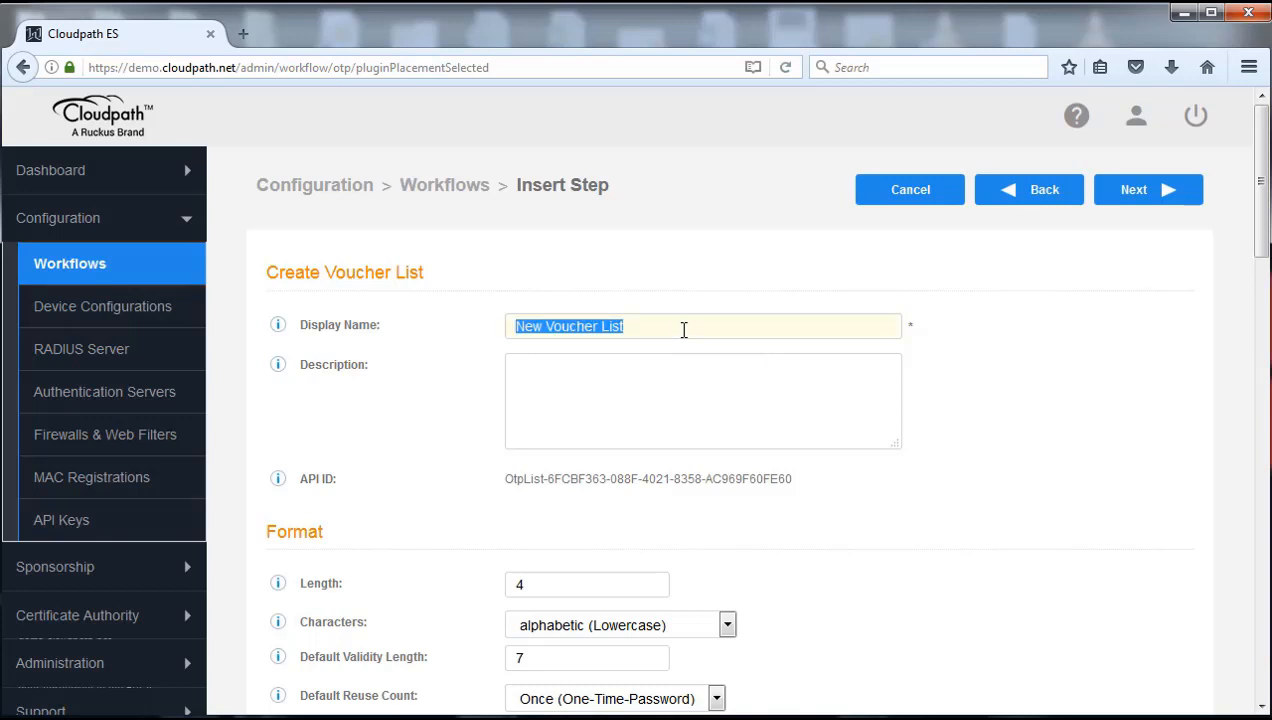
type("gues")
type("t Users")
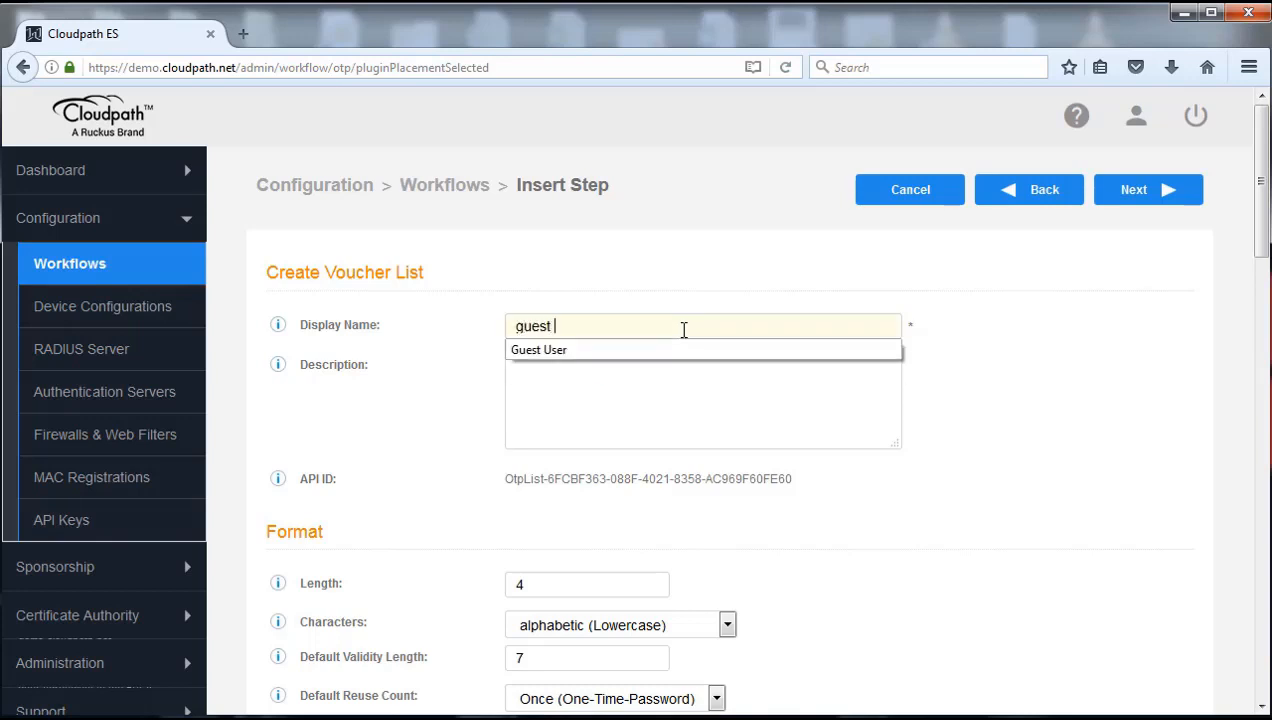
left_click(1041, 531)
left_click_drag(1263, 247, 1263, 350)
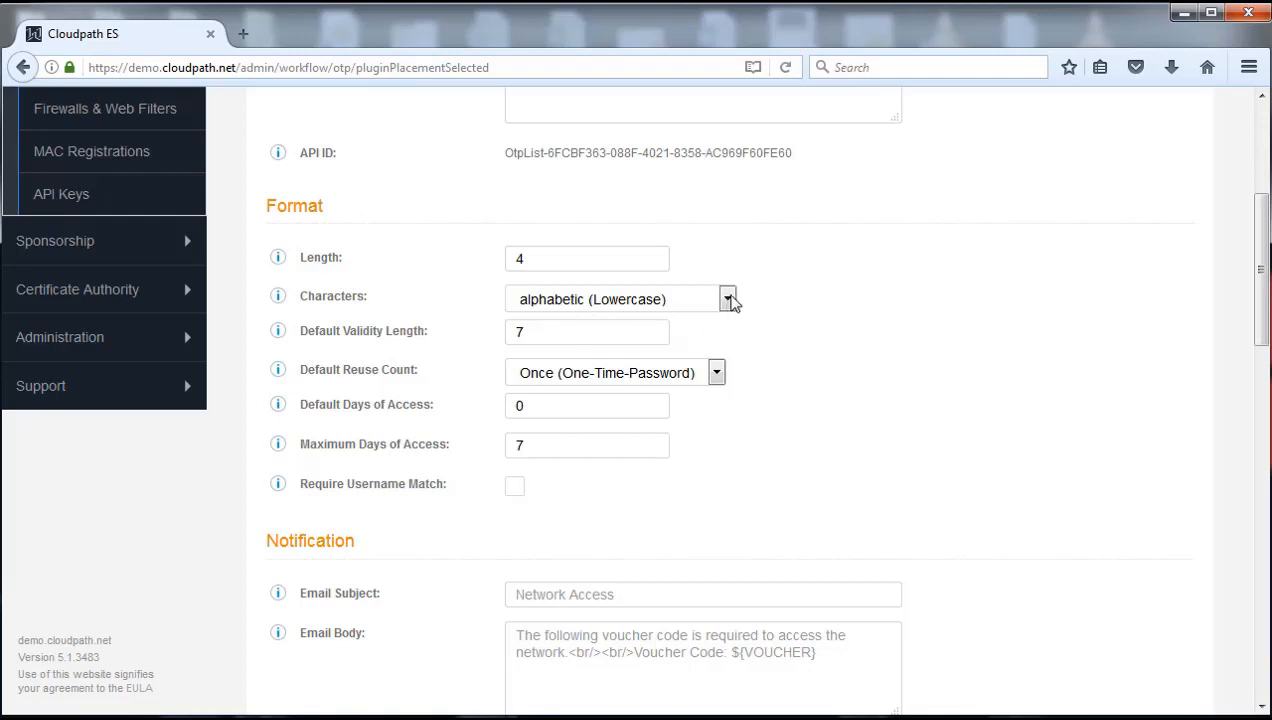
left_click(727, 299)
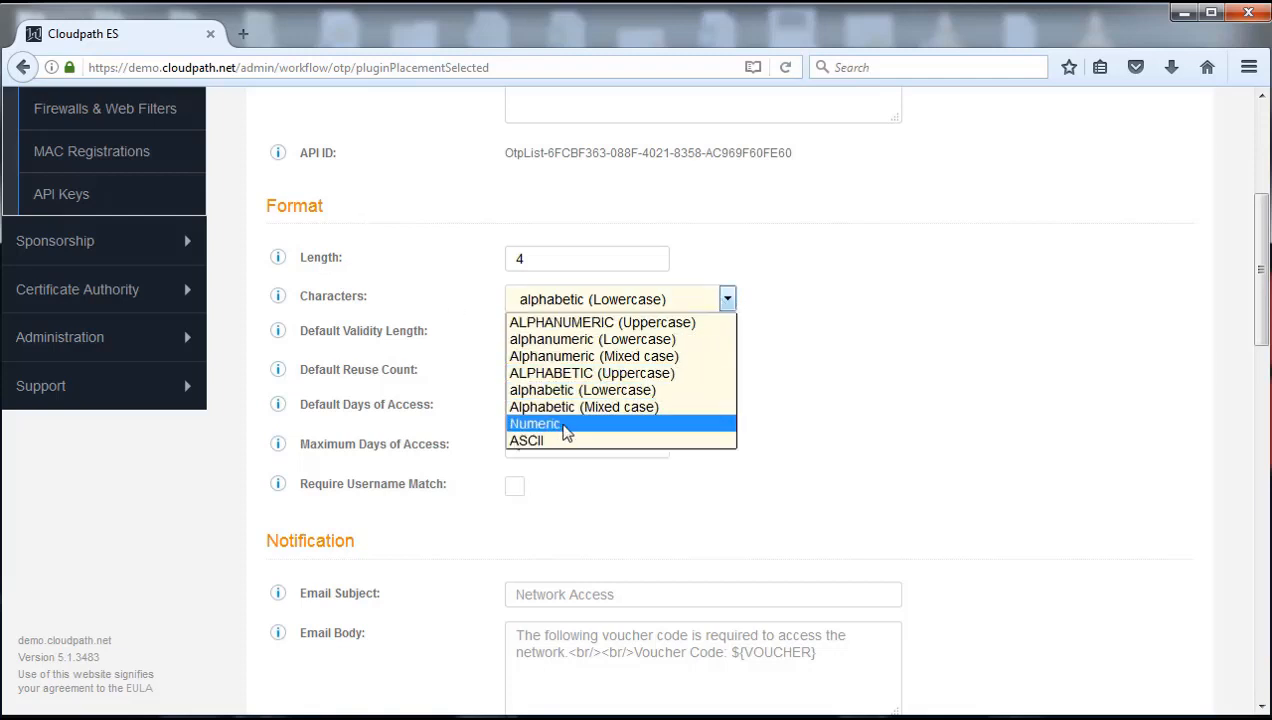
left_click(566, 426)
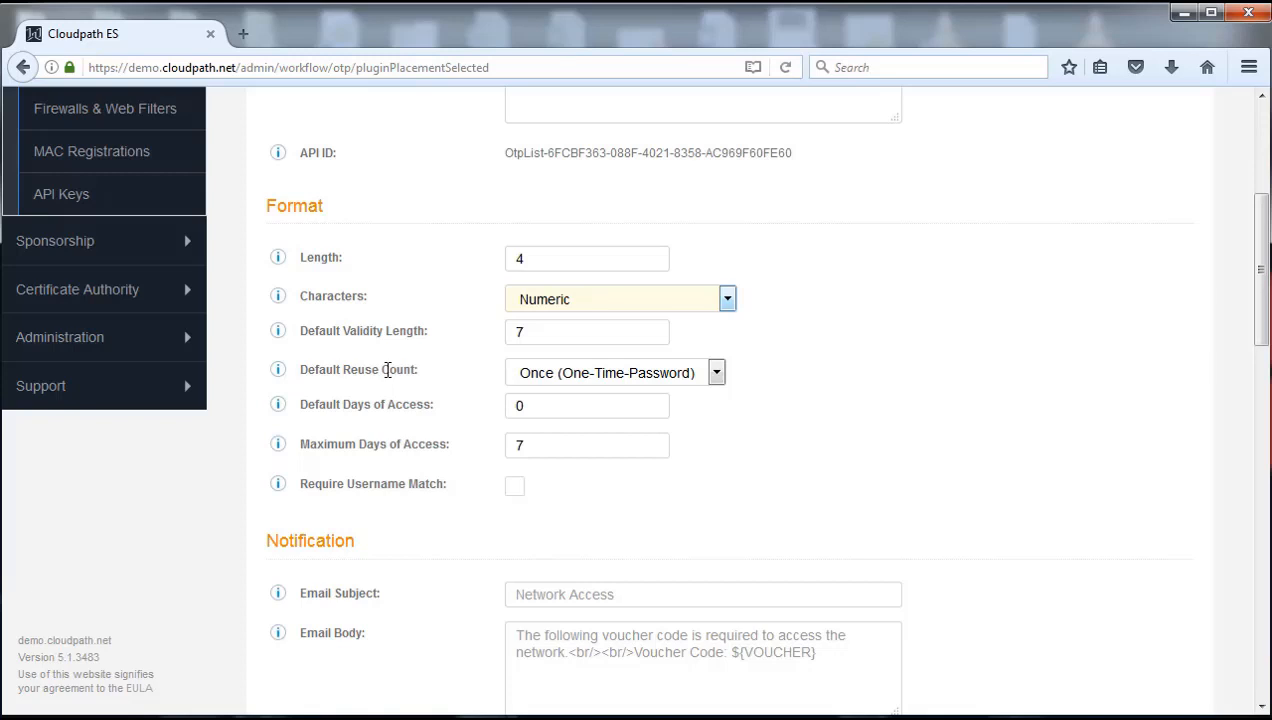
left_click(717, 373)
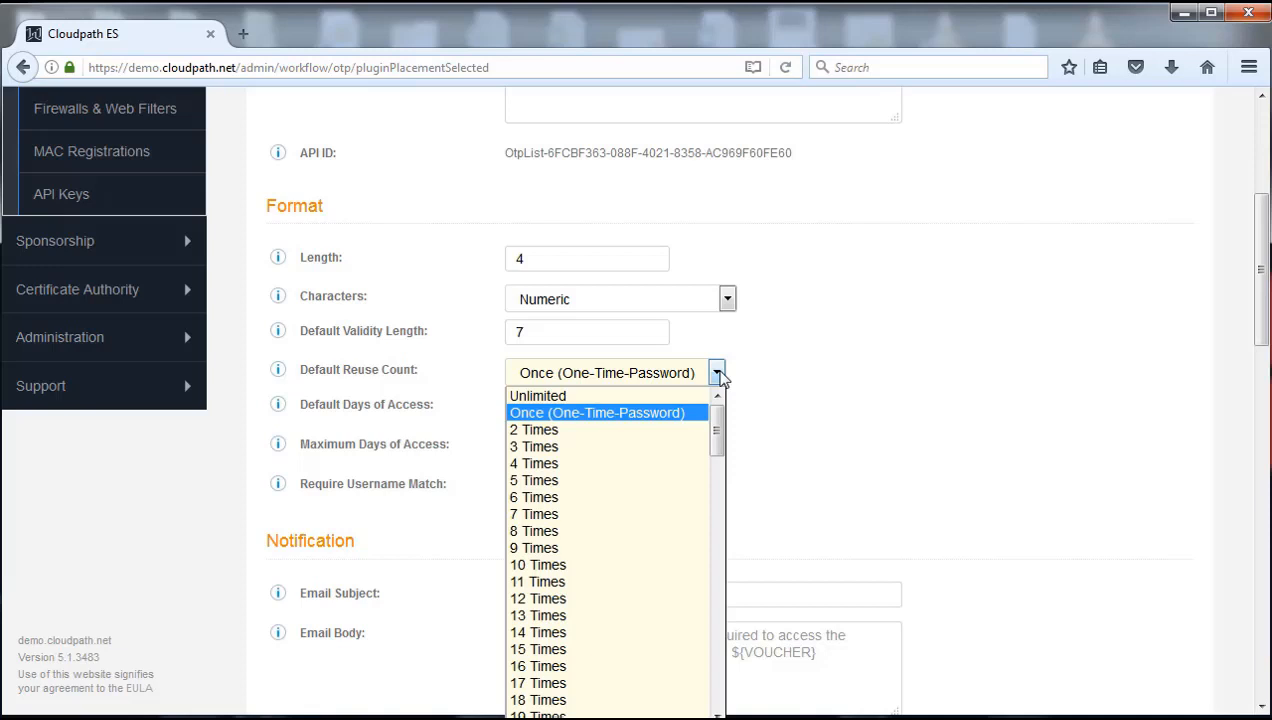
left_click(719, 375)
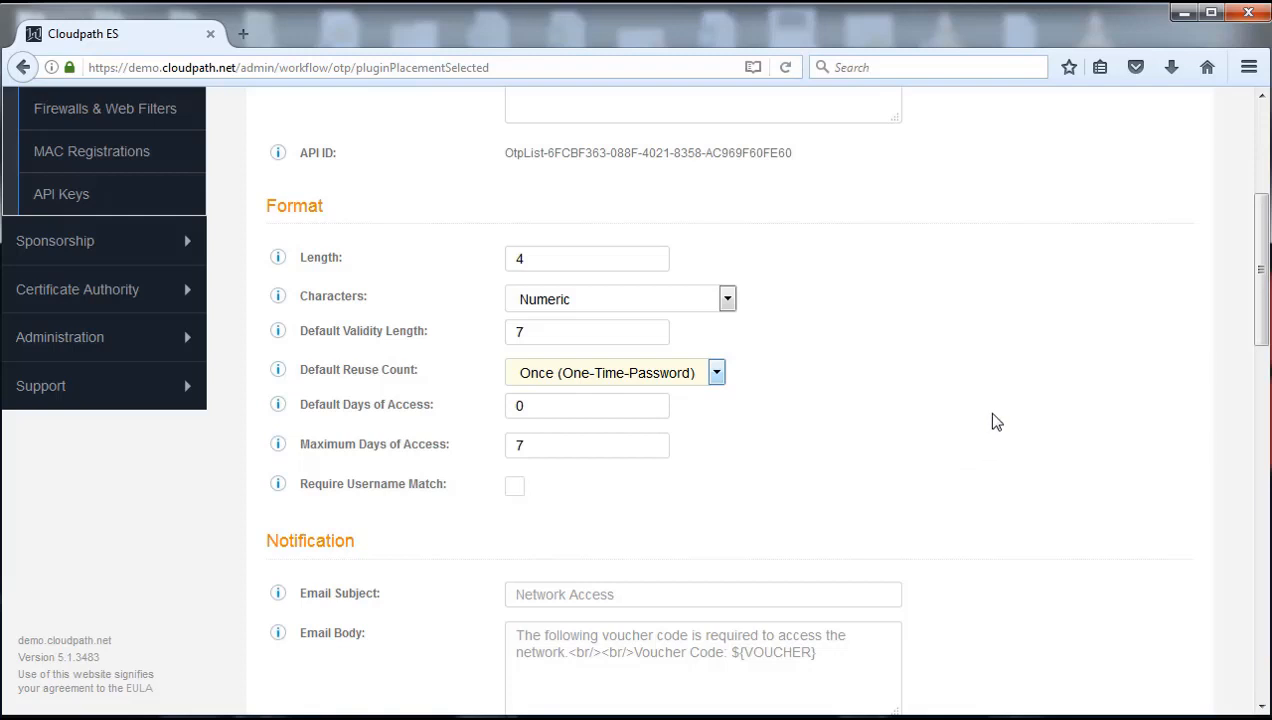
Allow sponsors matched by a specific LDAP username, then save the voucher list
left_click_drag(1262, 300, 1268, 370)
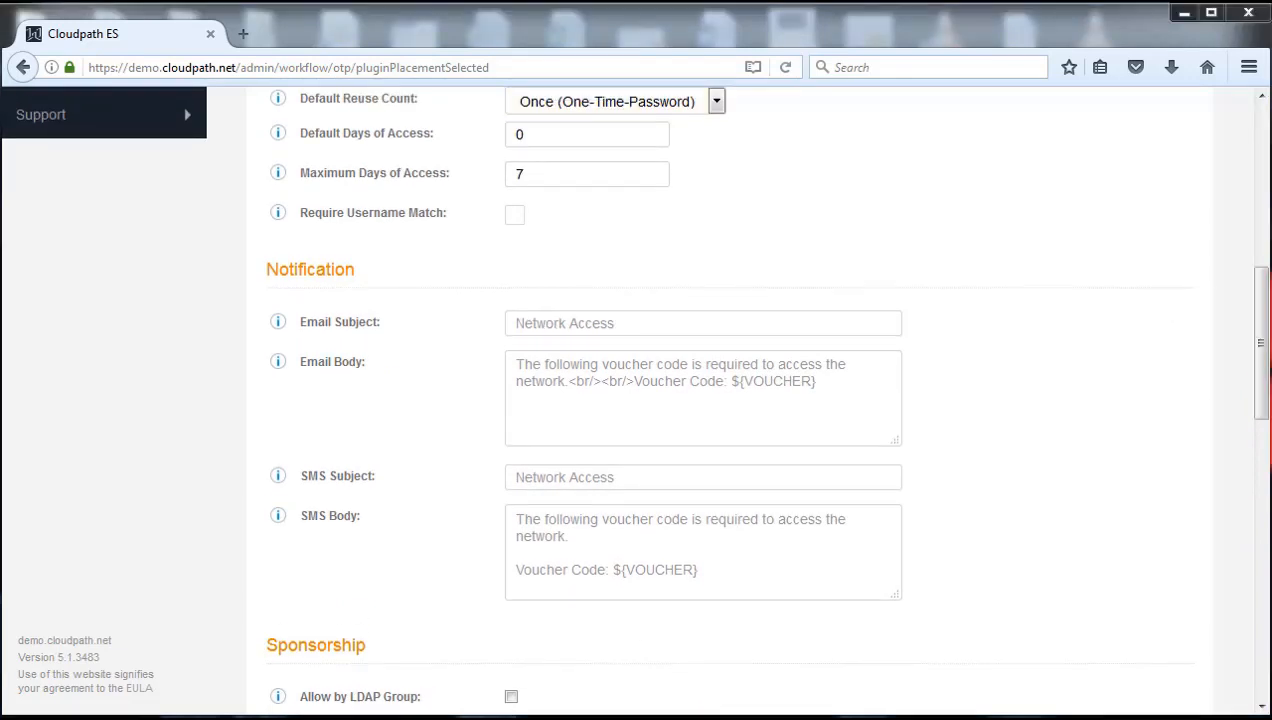
left_click_drag(1260, 342, 1255, 465)
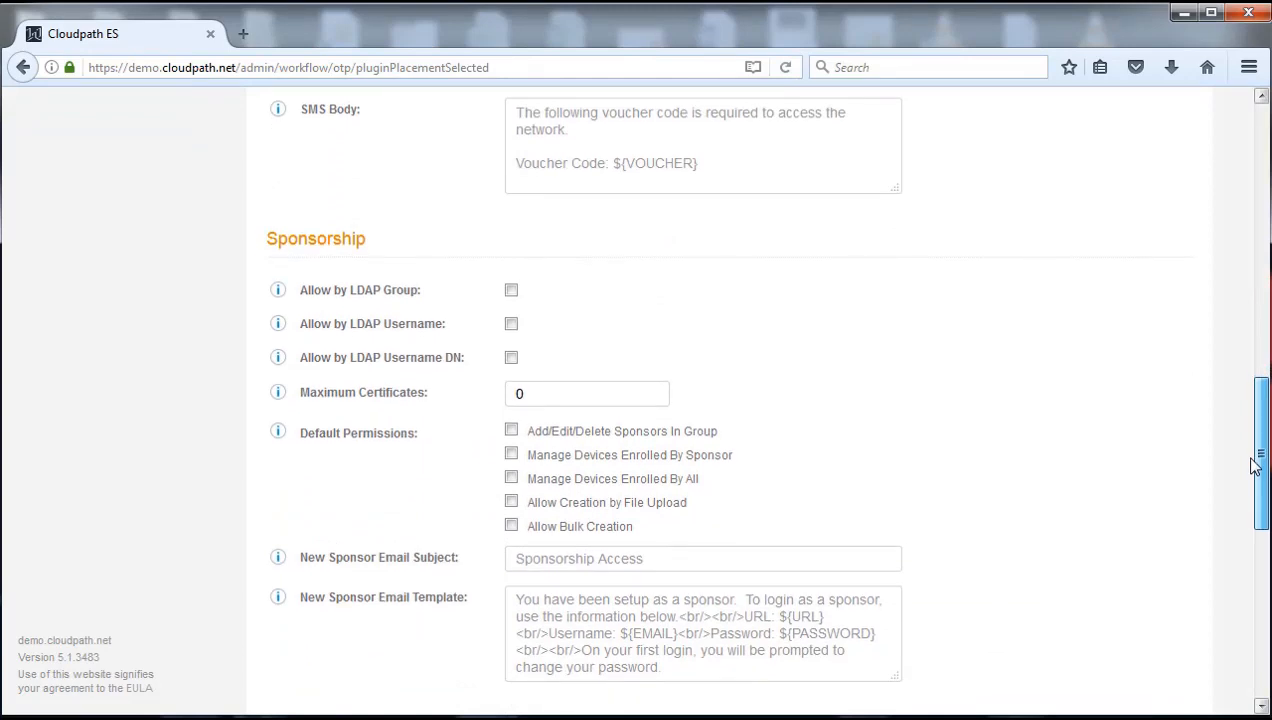
left_click_drag(1255, 465, 1262, 468)
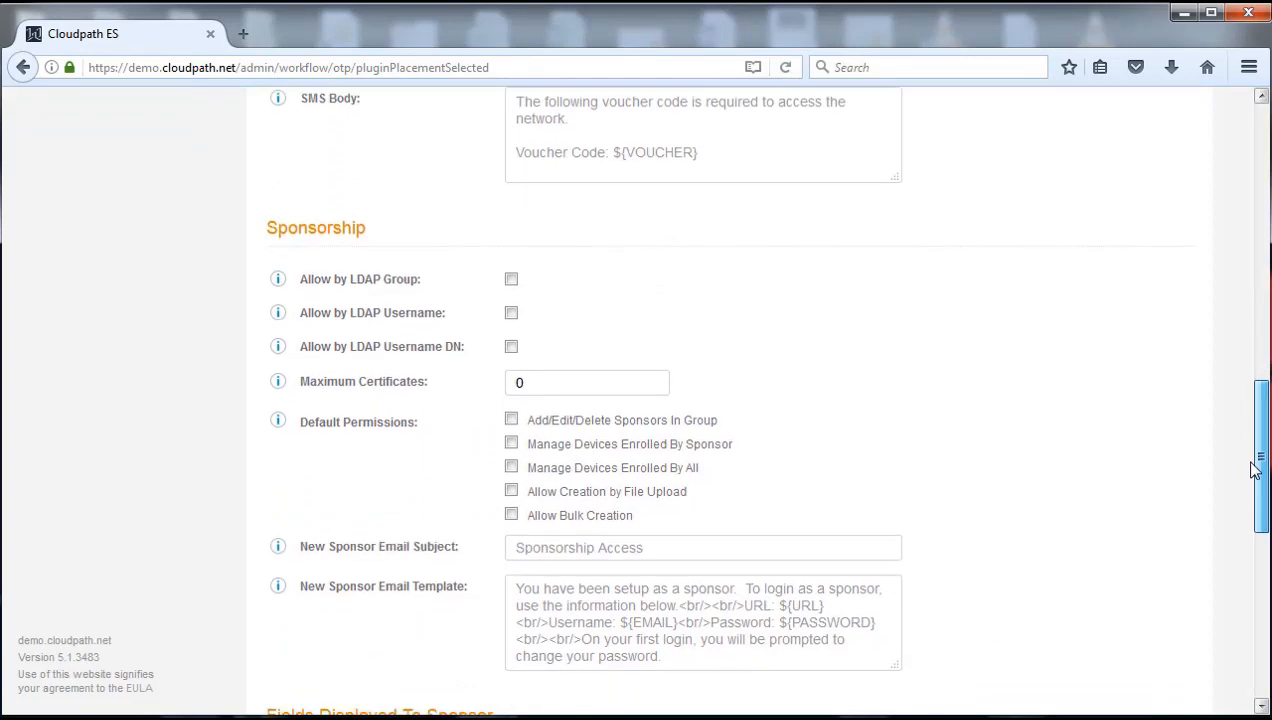
left_click(511, 312)
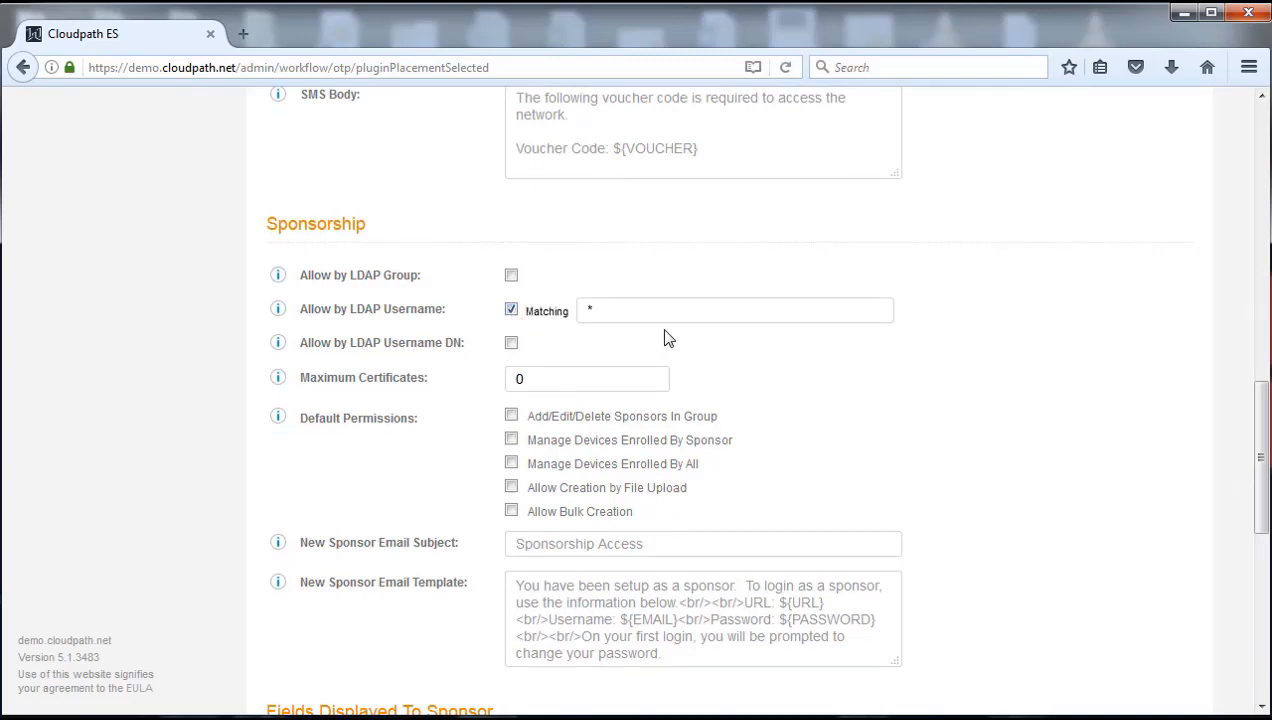
left_click(659, 303)
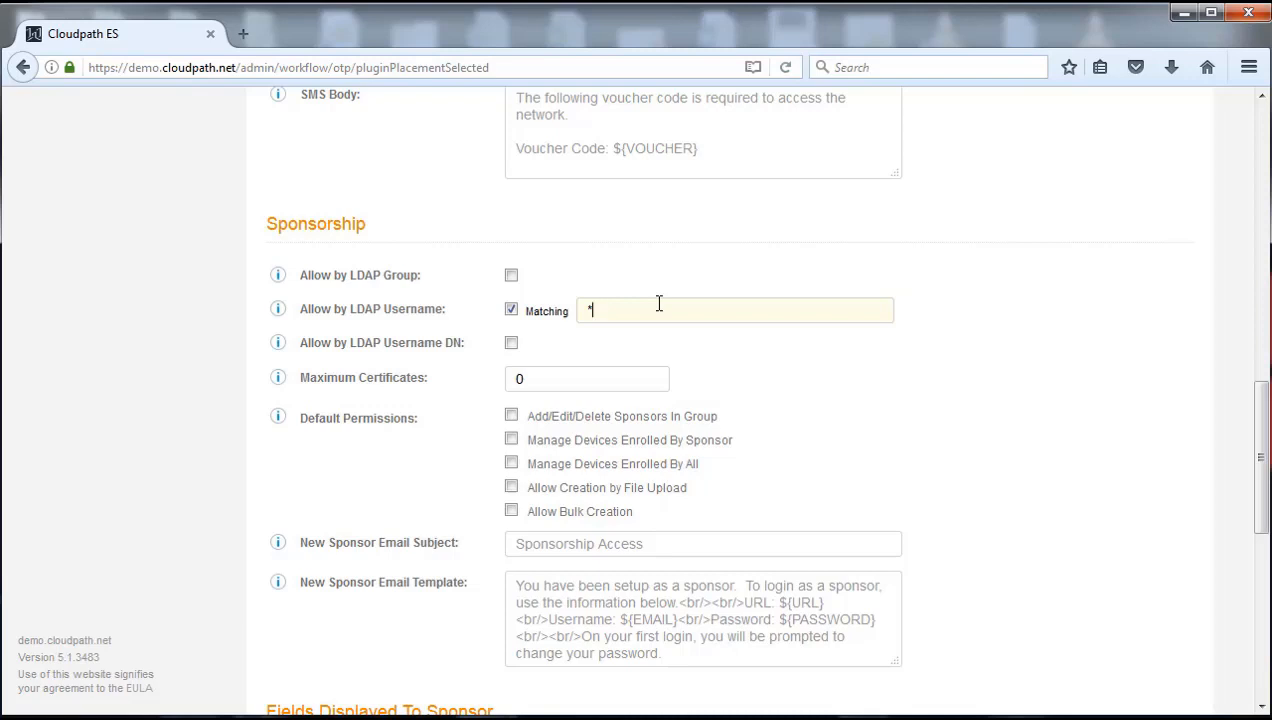
key("BackSpace")
type("john.doe")
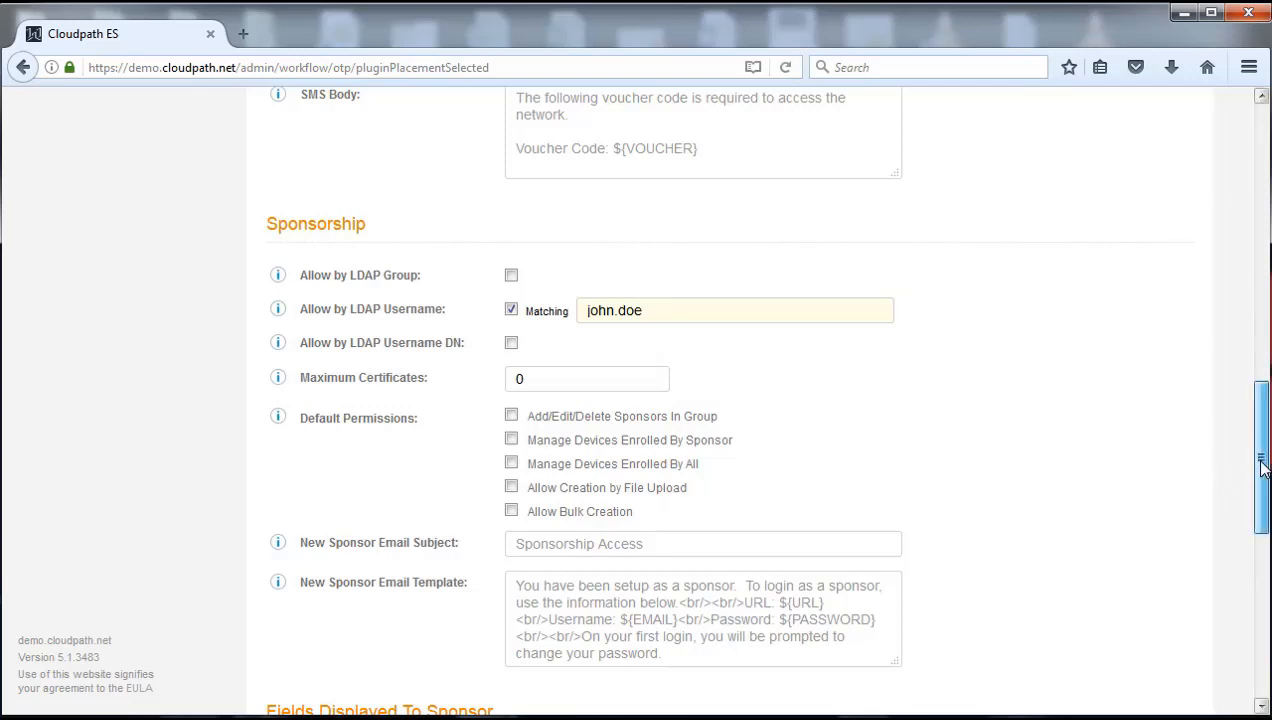
left_click_drag(1260, 466, 1264, 190)
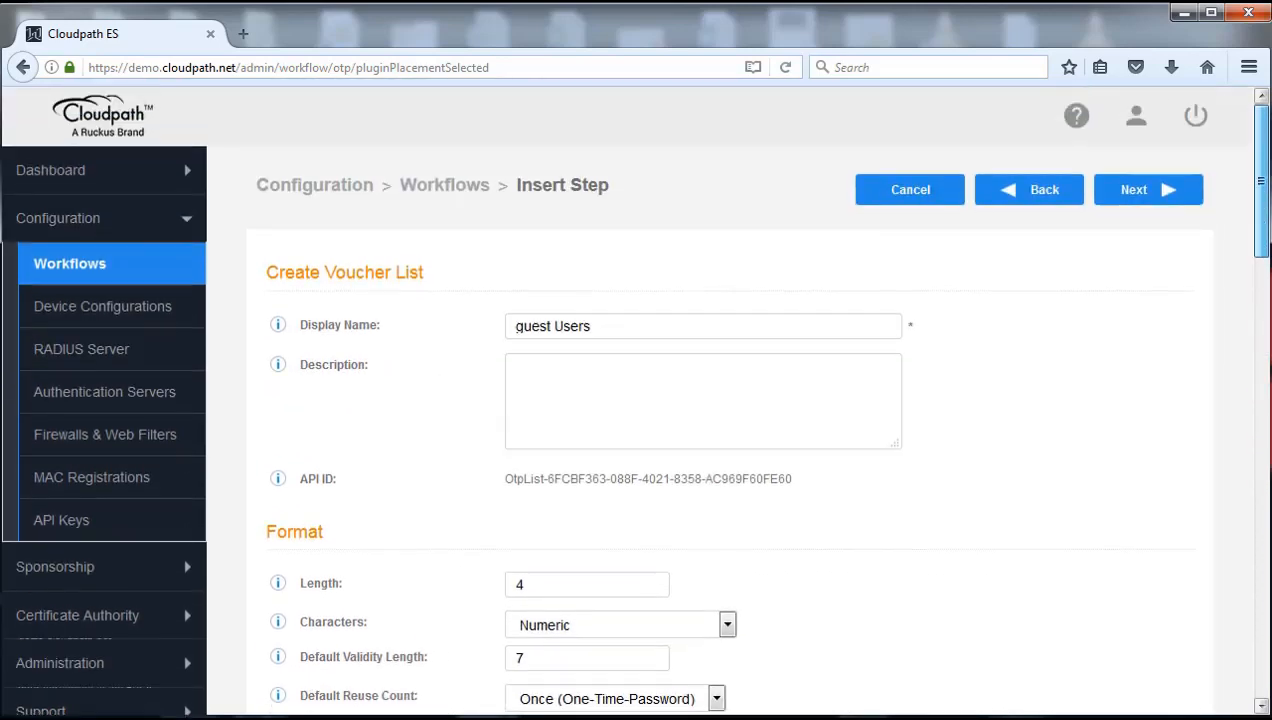
left_click(1136, 193)
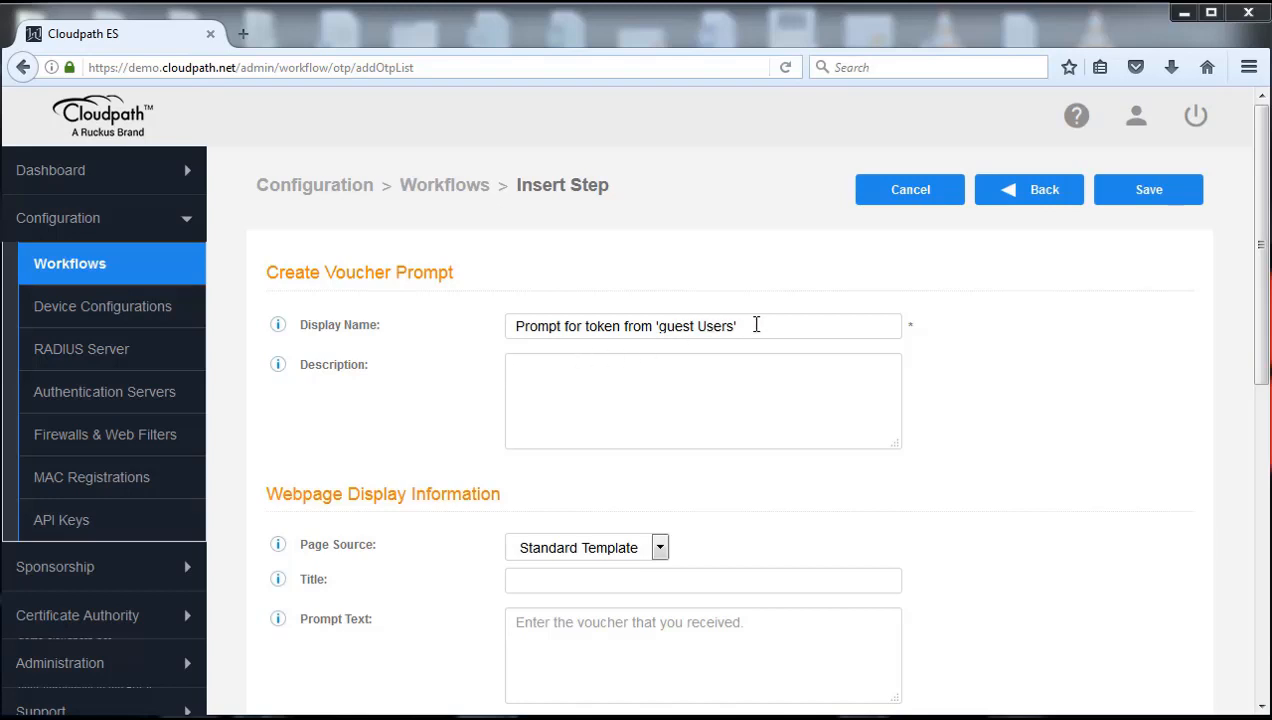
Check the voucher prompt's display name and its Standard Template voucher and error fields
left_click_drag(516, 326, 806, 289)
left_click(992, 368)
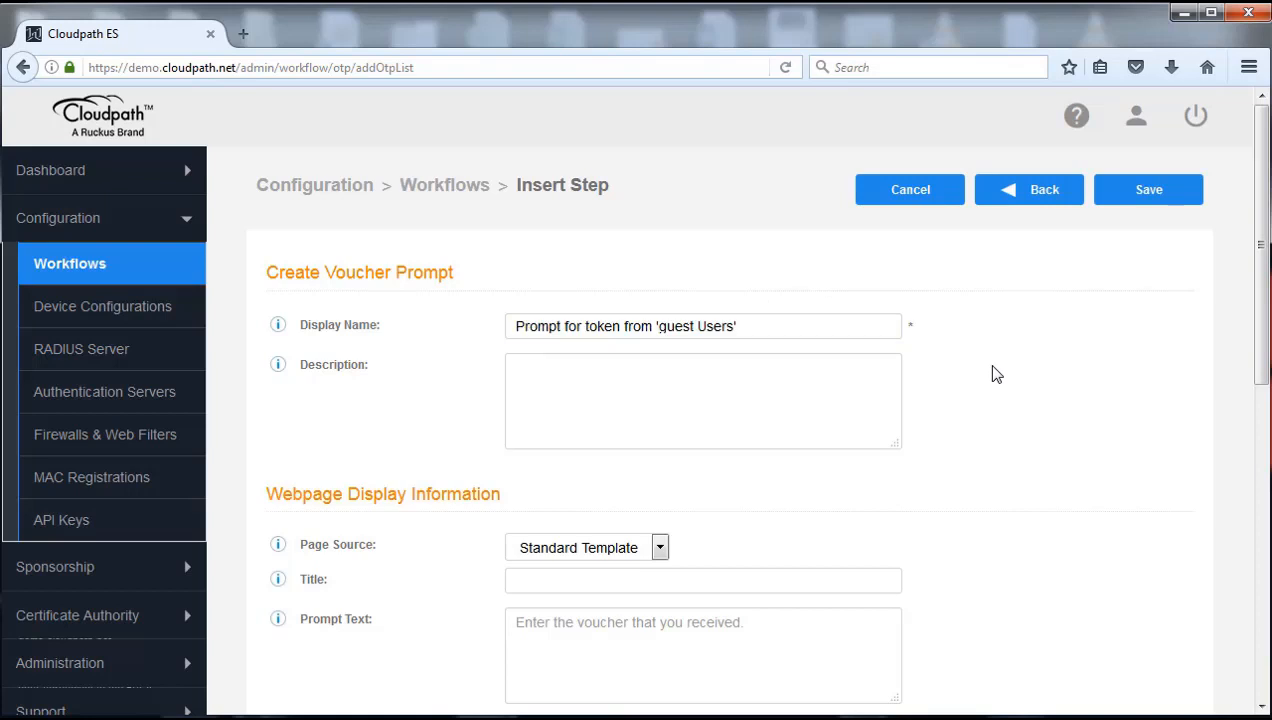
scroll(995, 368, "down", 5)
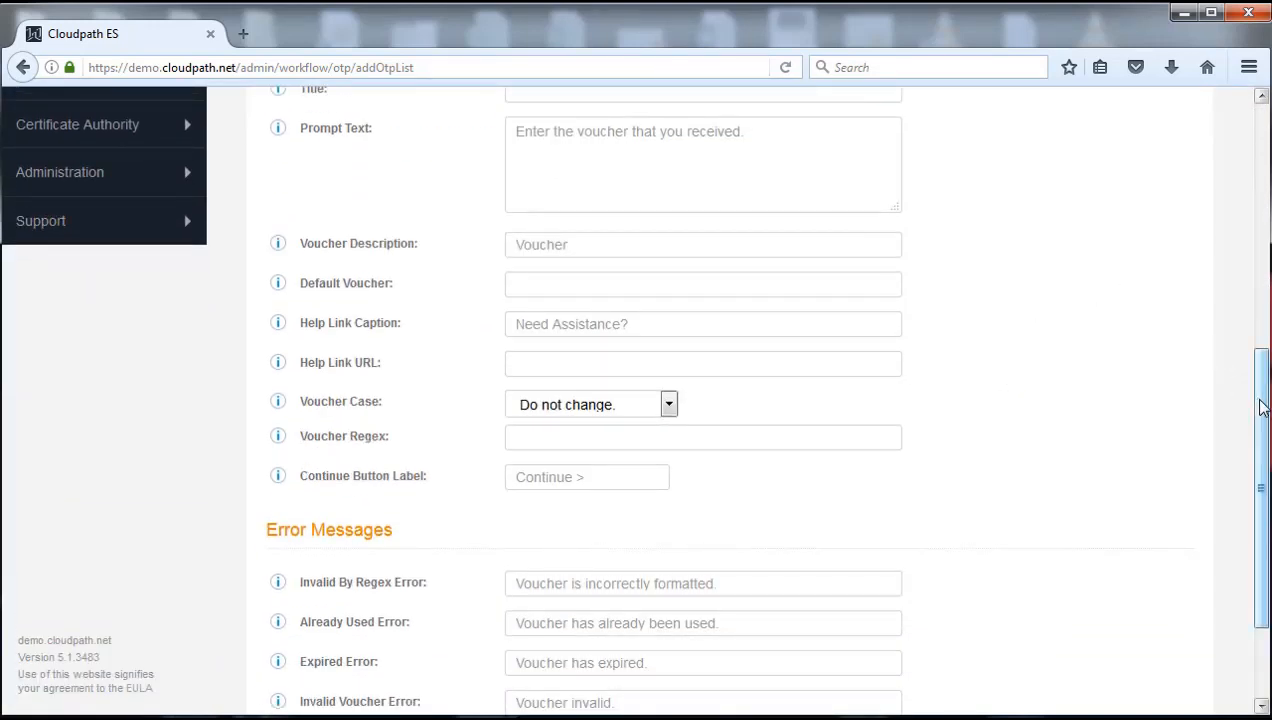
left_click_drag(1261, 400, 1270, 160)
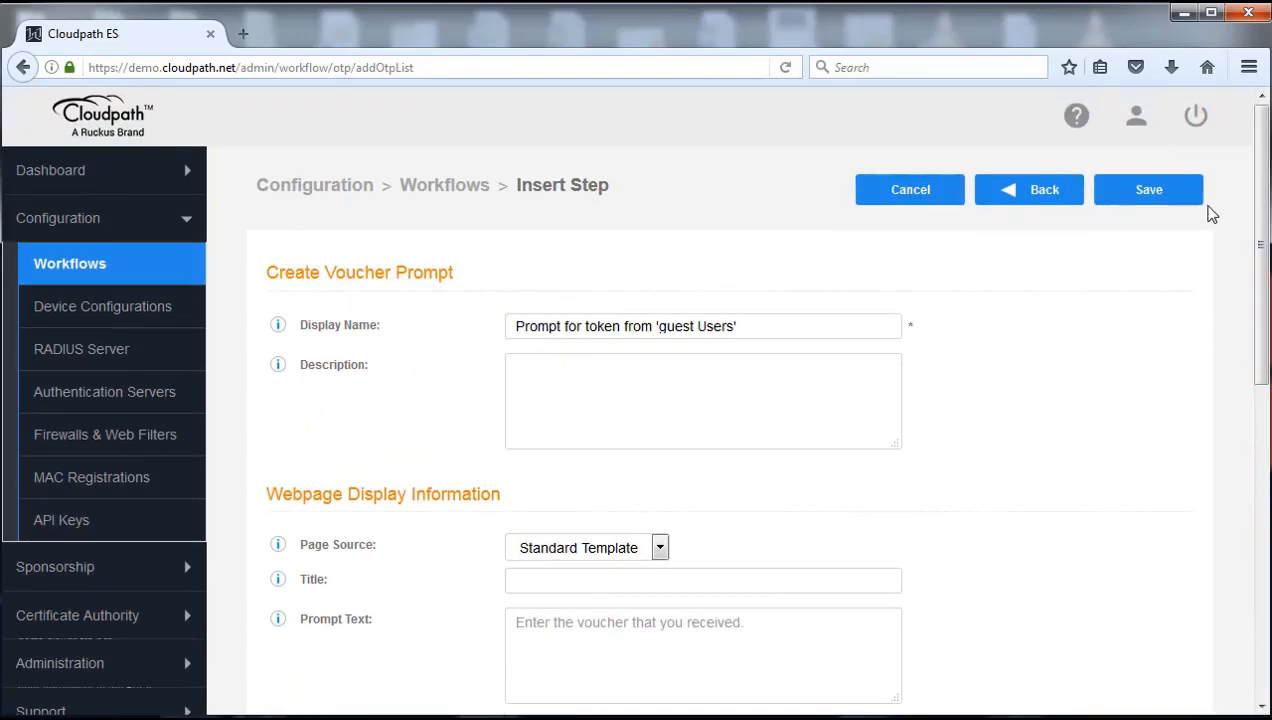
Save the voucher prompt and review the new Step 3 under the Guest User branch
left_click(1153, 204)
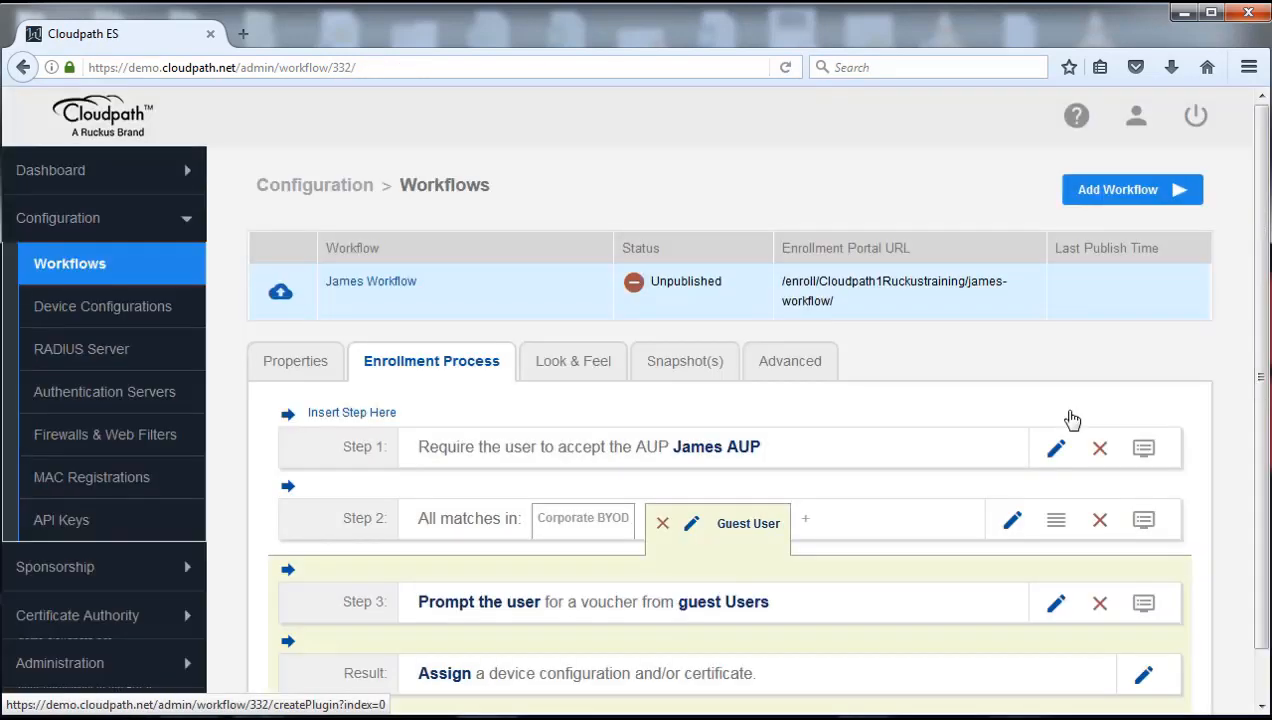
scroll(1265, 343, "down", 1)
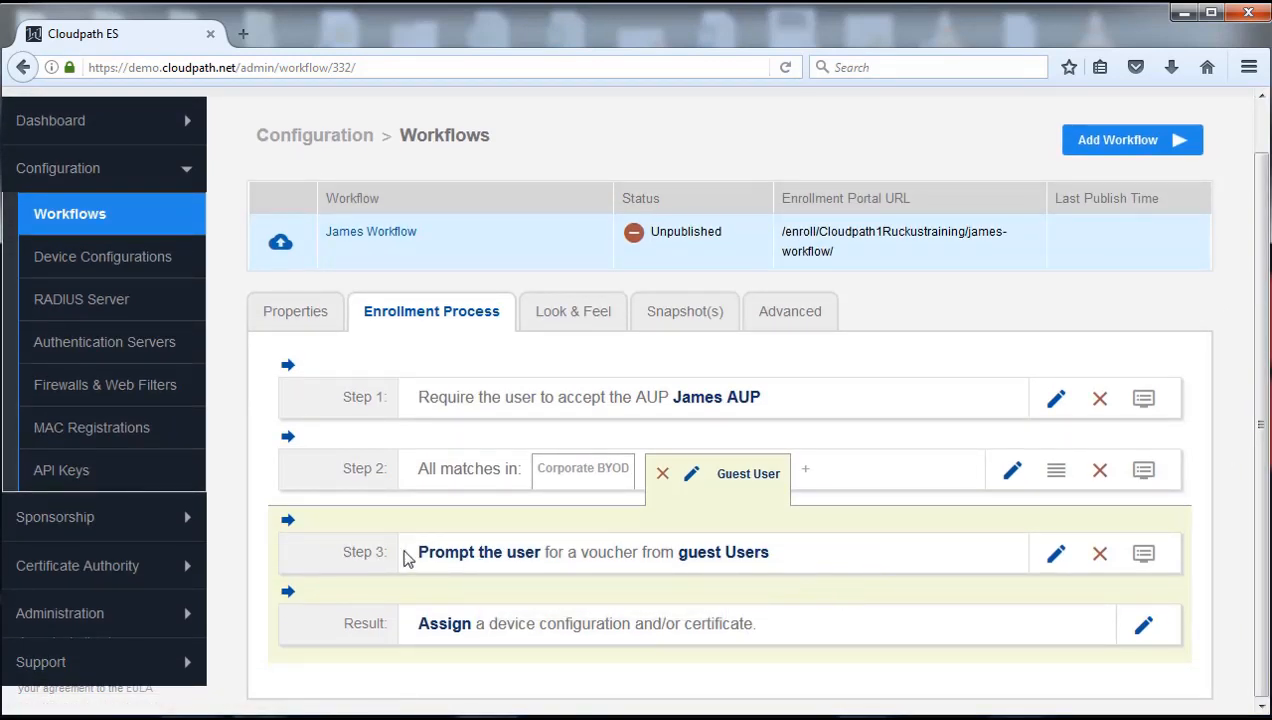
mouse_move(572, 478)
mouse_move(328, 601)
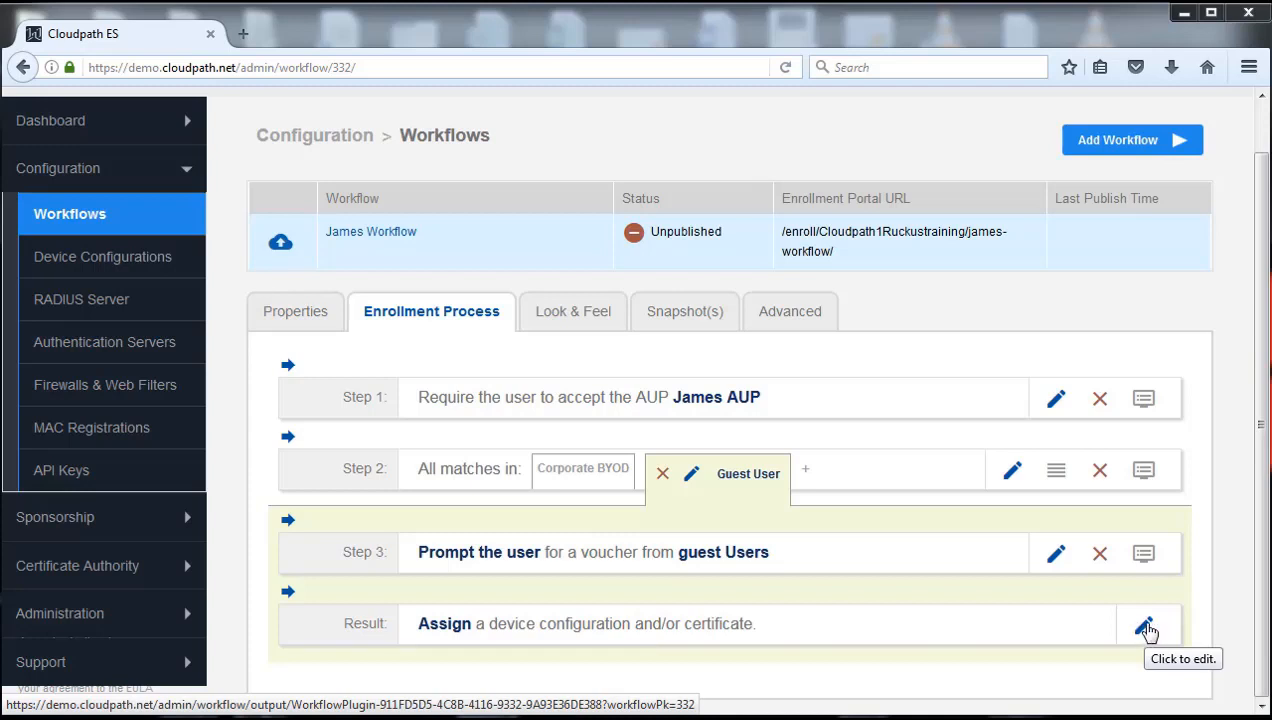
Edit the Guest User result and choose to create a new device configuration
left_click(1145, 628)
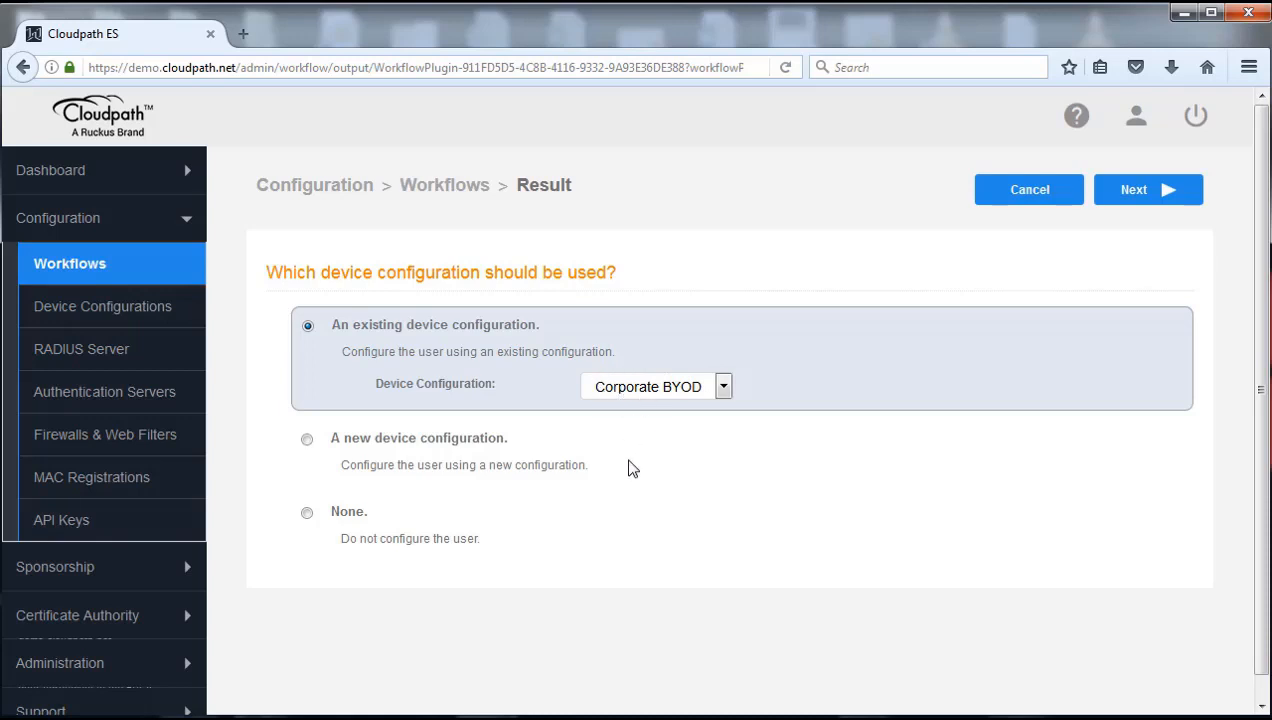
left_click(307, 440)
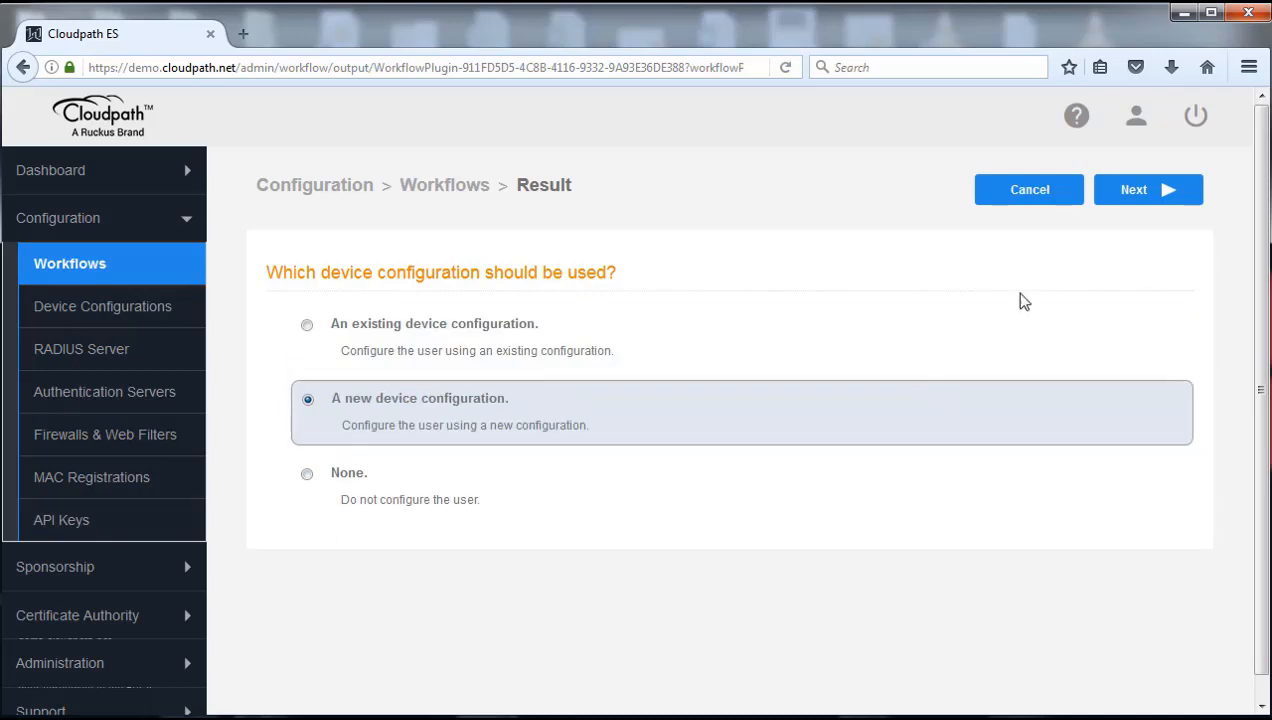
left_click(1145, 198)
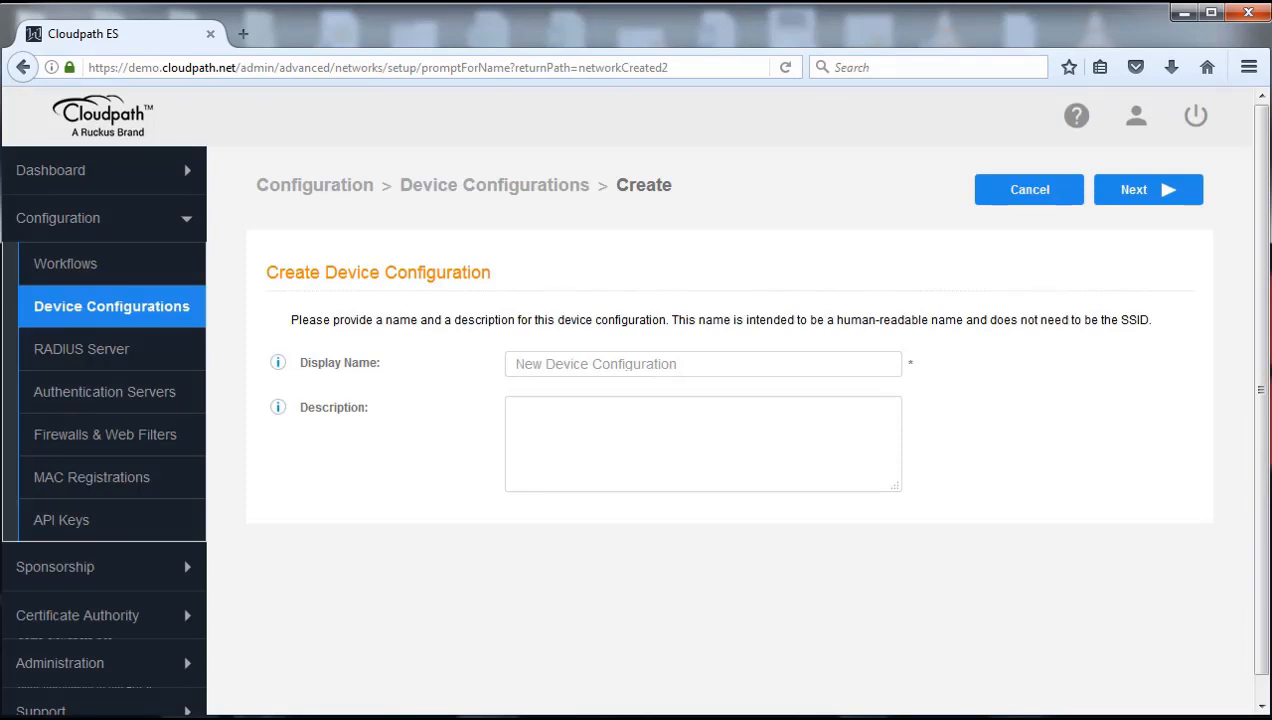
Name the new device configuration 'Guest Users'
left_click(687, 362)
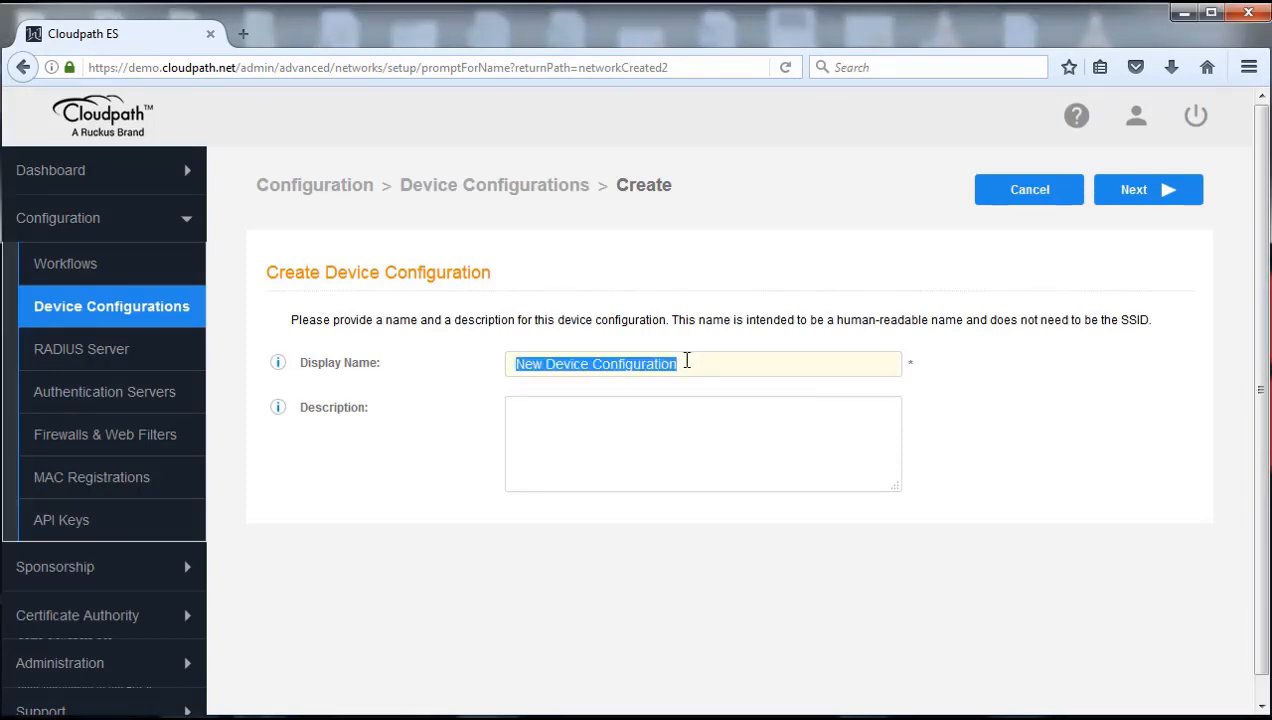
type("Gus")
key("BackSpace")
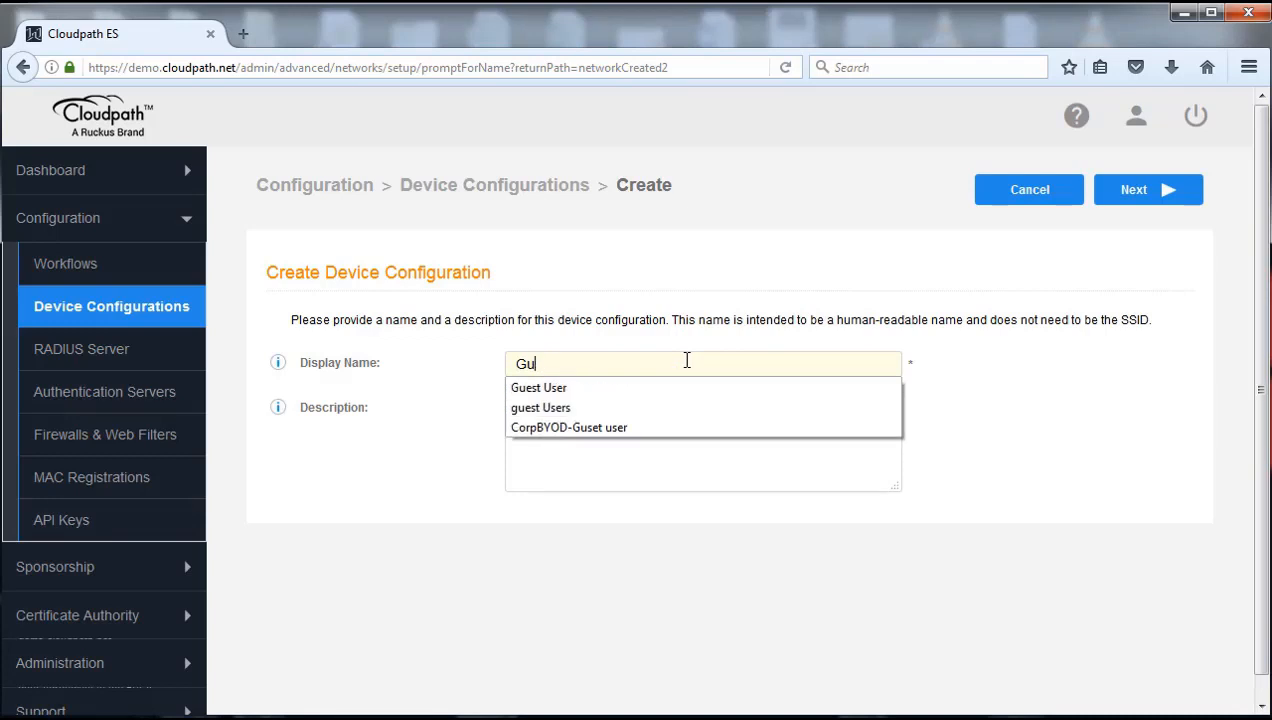
type("est Users")
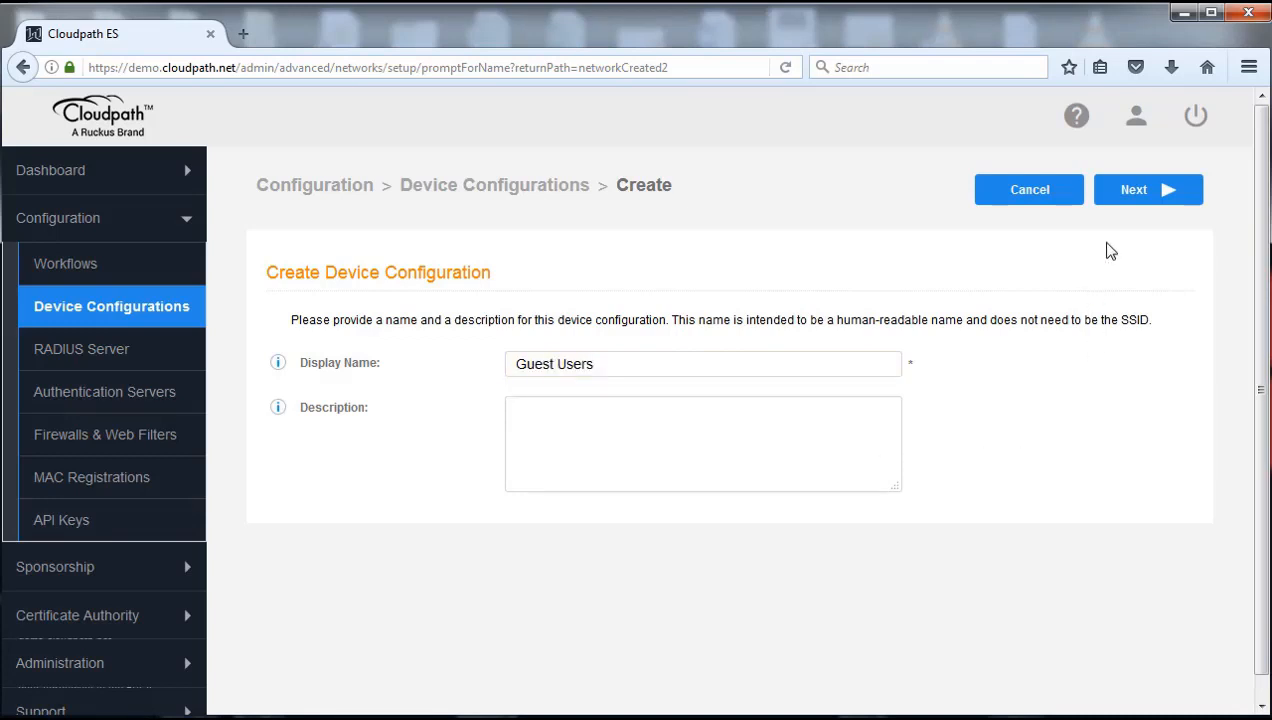
left_click(1142, 194)
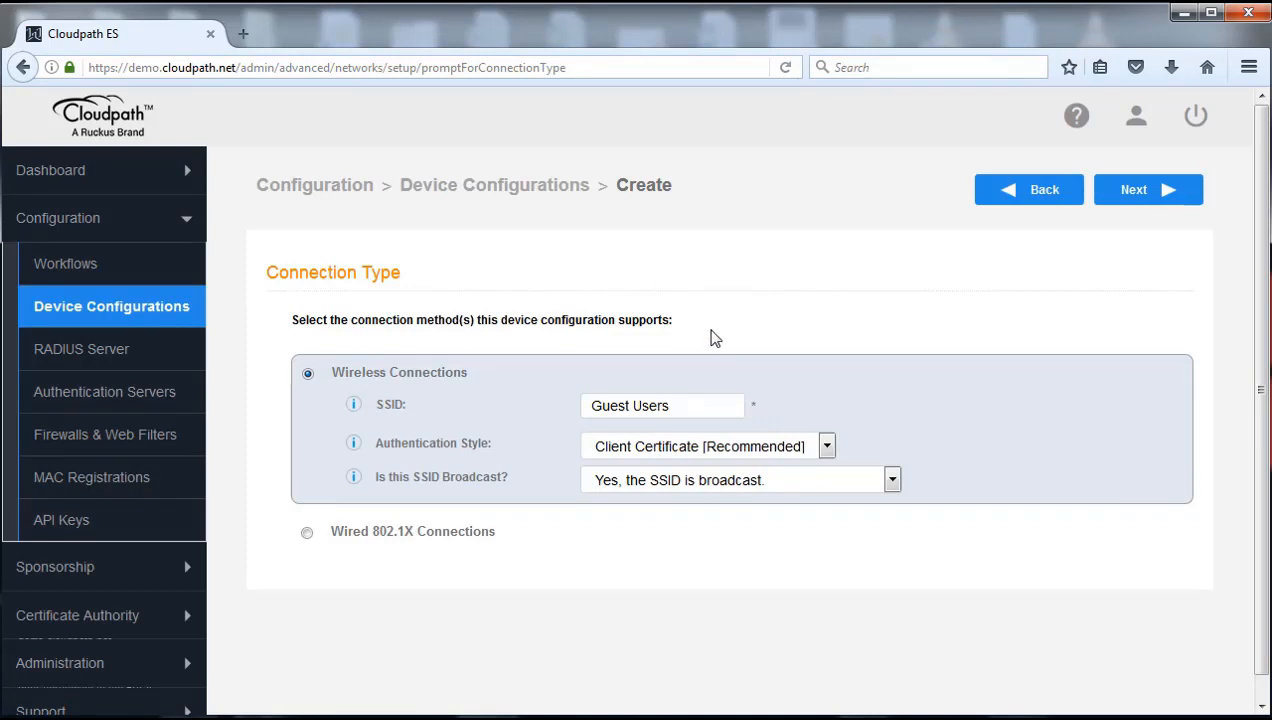
Replace the wireless connection's SSID with the guest network's SSID
triple_click(684, 411)
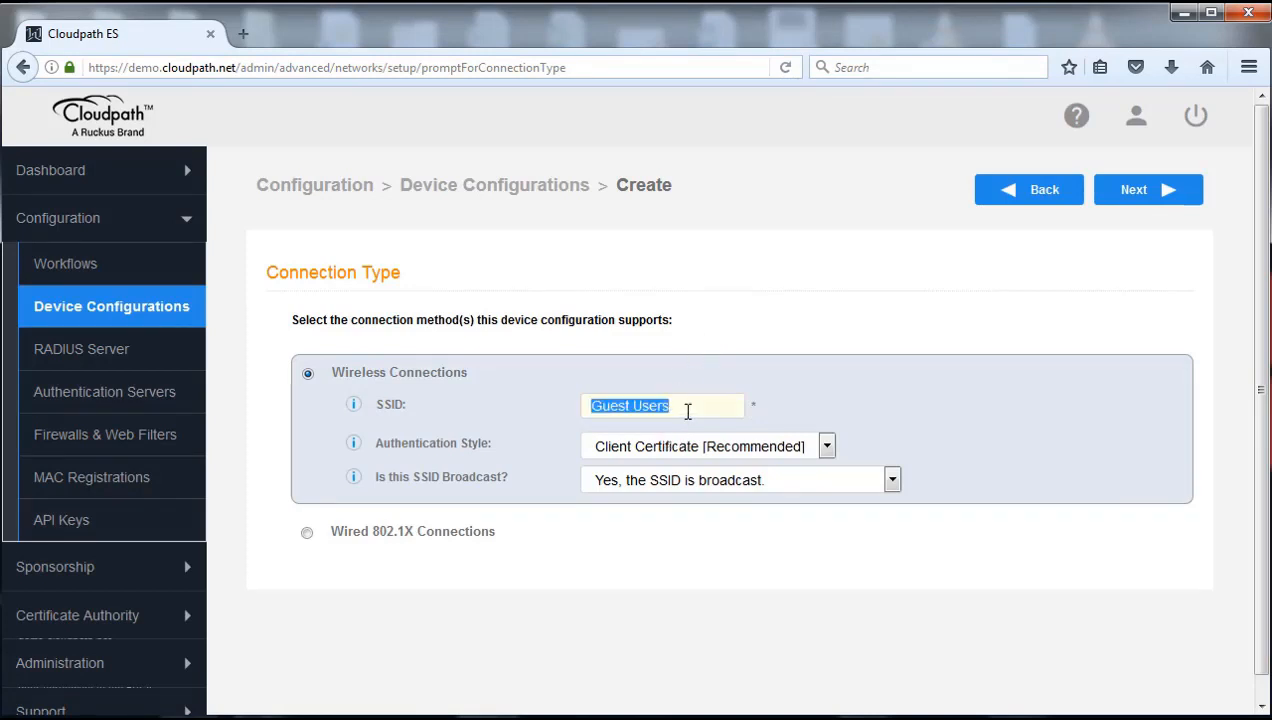
key("BackSpace")
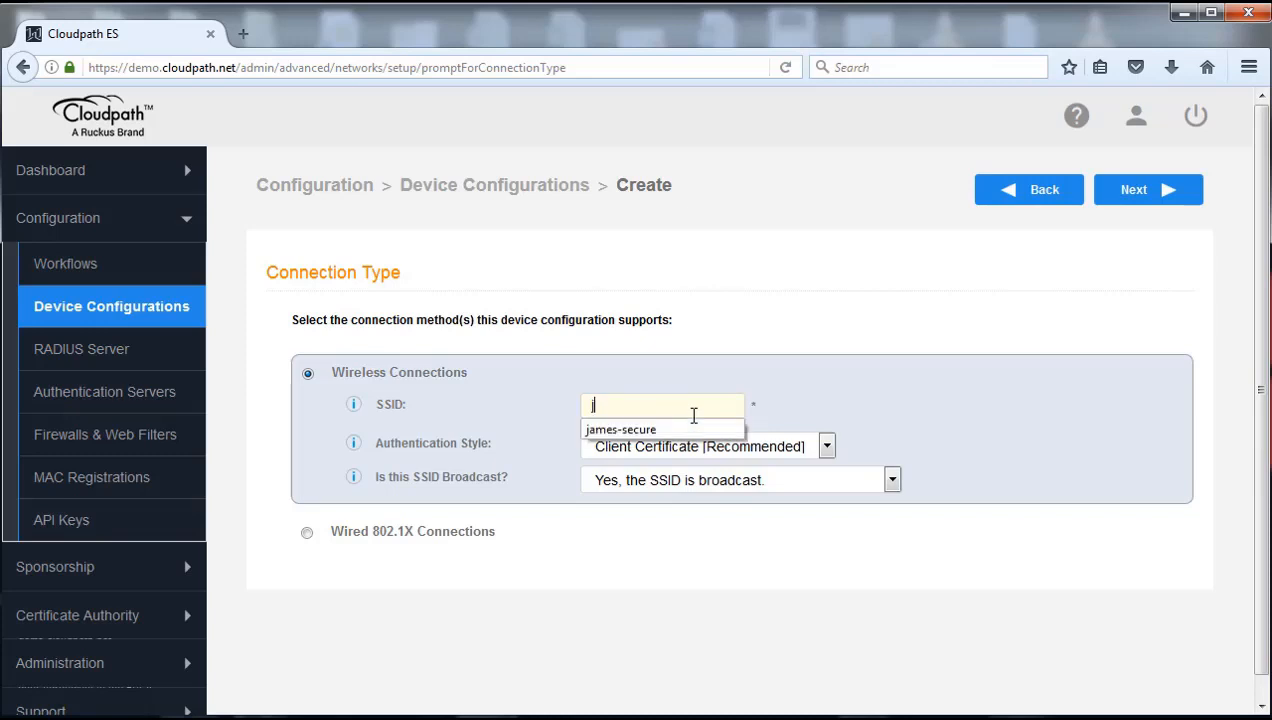
type("james-guest")
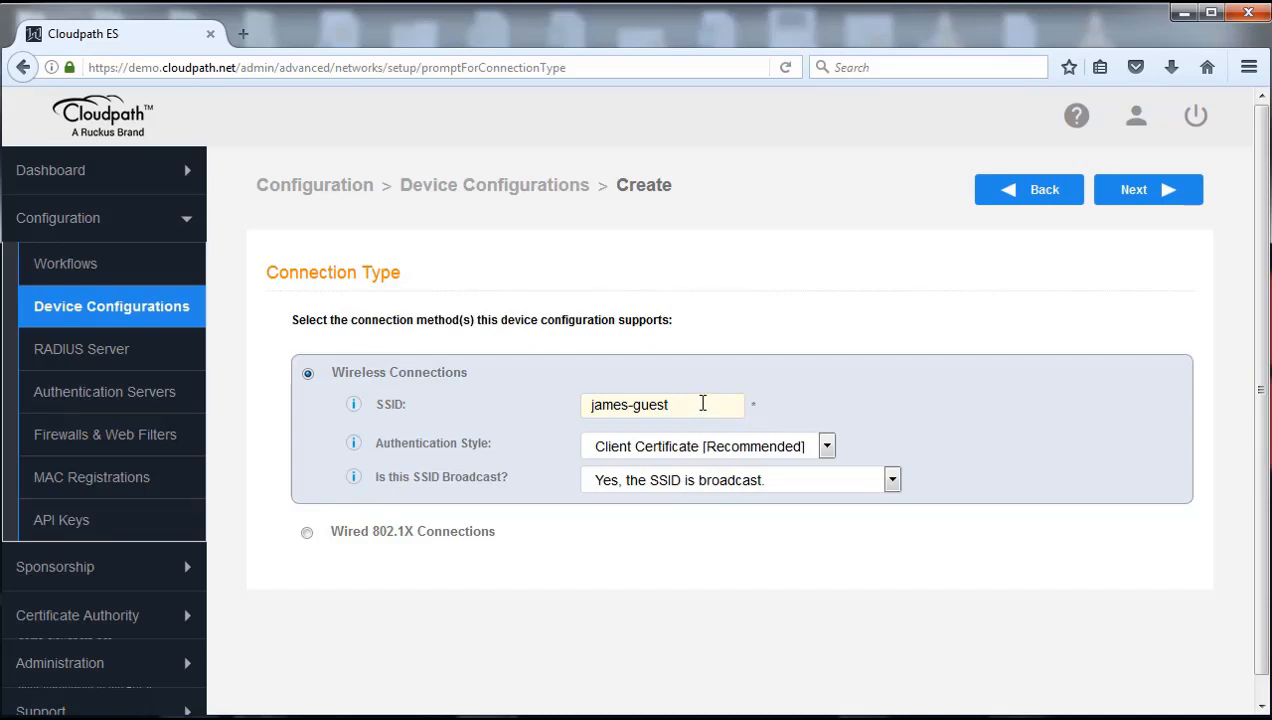
left_click(857, 346)
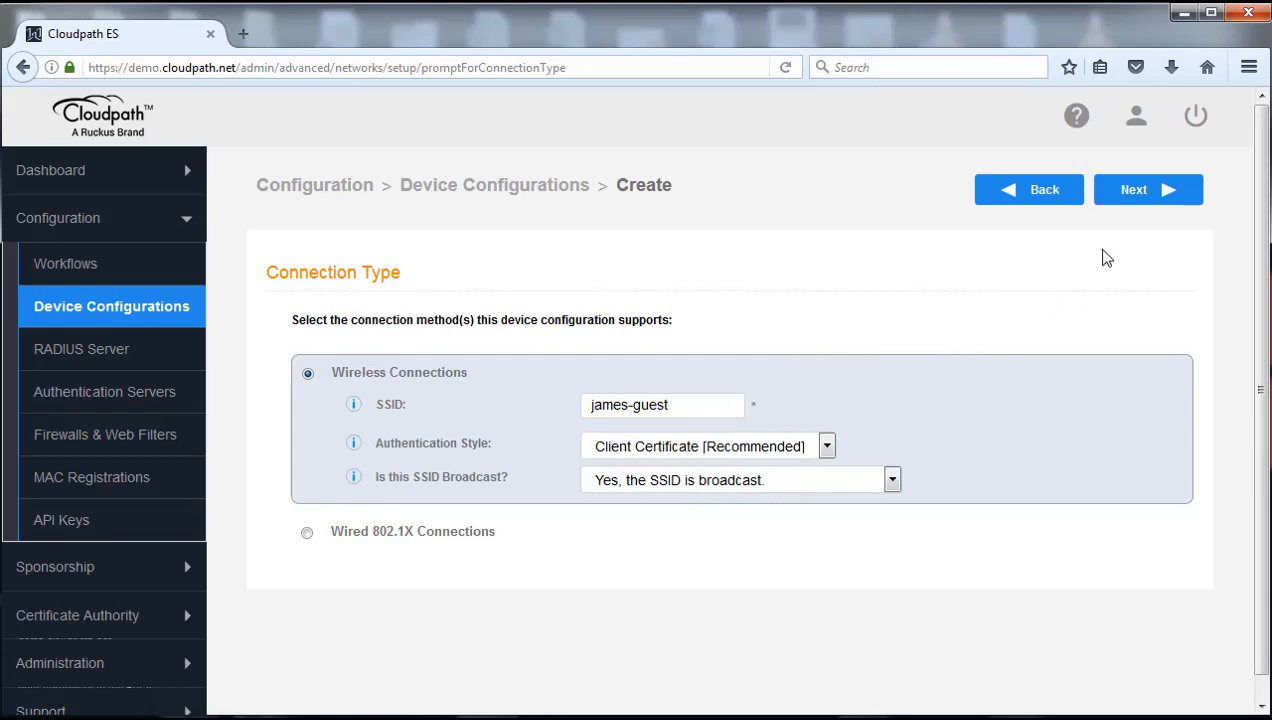
Leave the Conflicting SSIDs list blank and continue to the OS selection page
left_click(1125, 196)
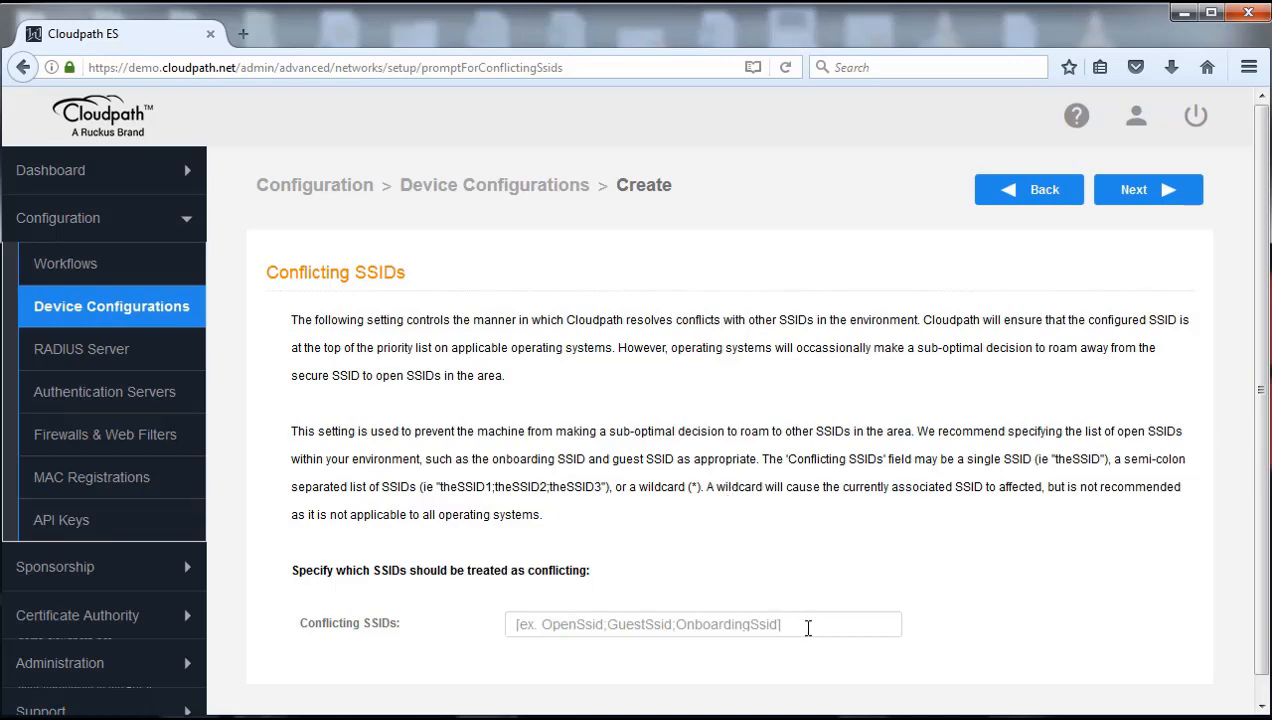
left_click(805, 625)
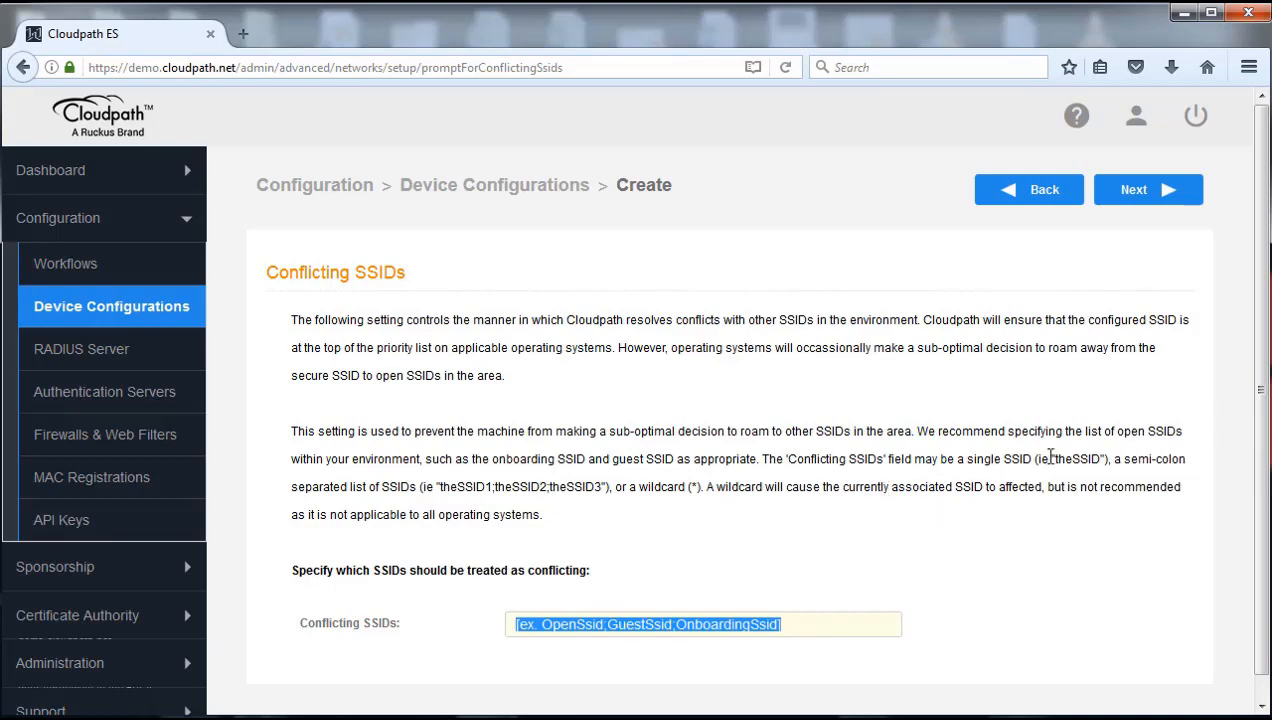
left_click_drag(1264, 346, 1262, 372)
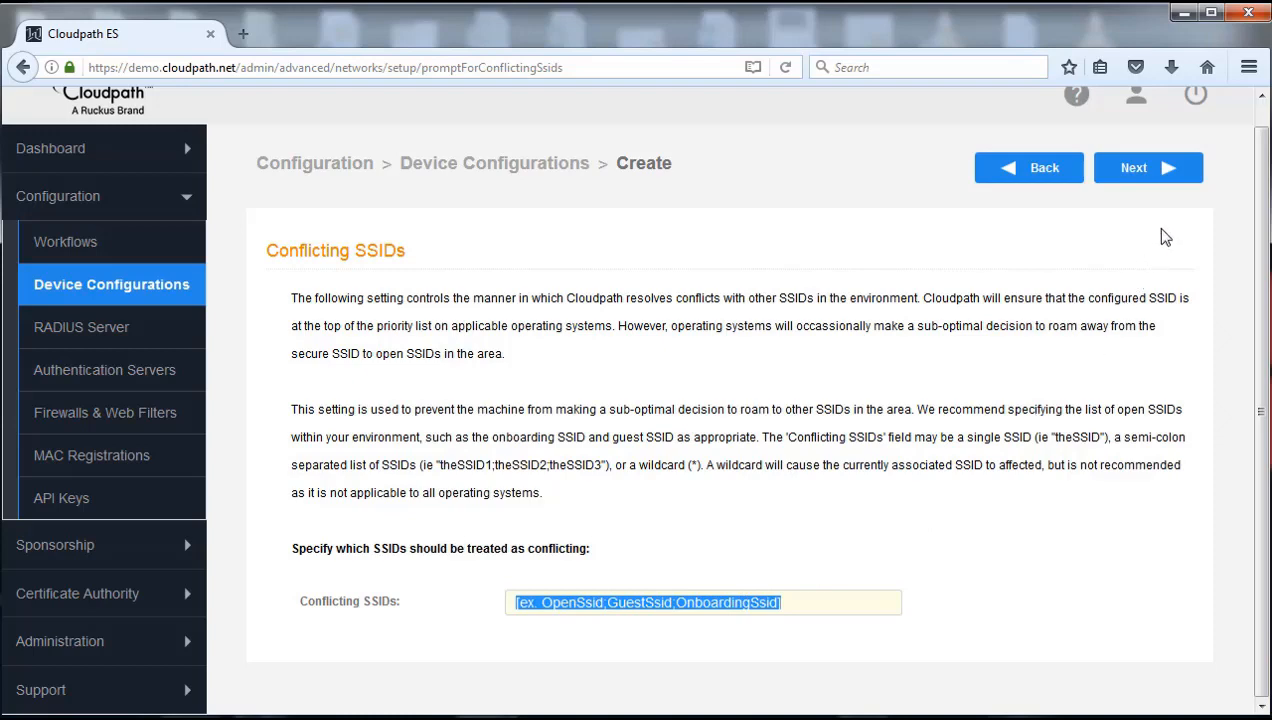
left_click(1141, 170)
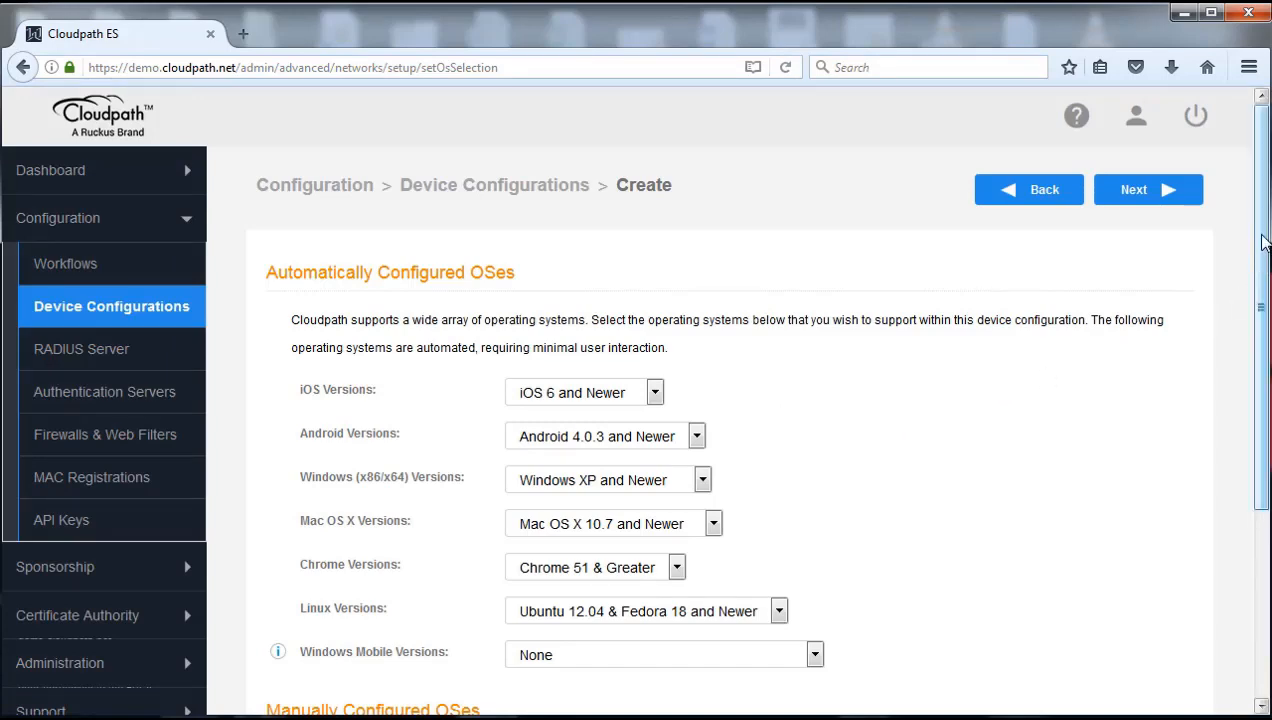
Accept default OSes, keep the onboard RADIUS server, and skip Additional Options
mouse_move(1262, 252)
left_mouse_down()
mouse_move(1262, 440)
mouse_move(1262, 252)
left_mouse_up()
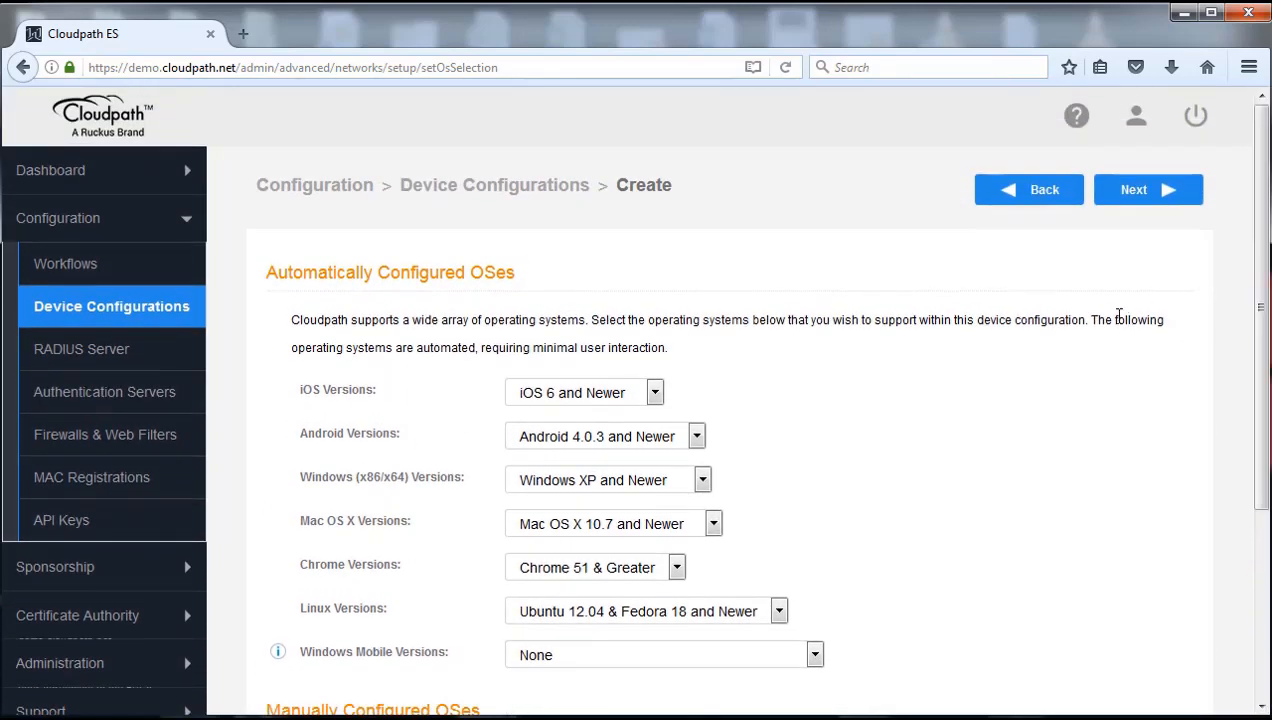
left_click(1133, 197)
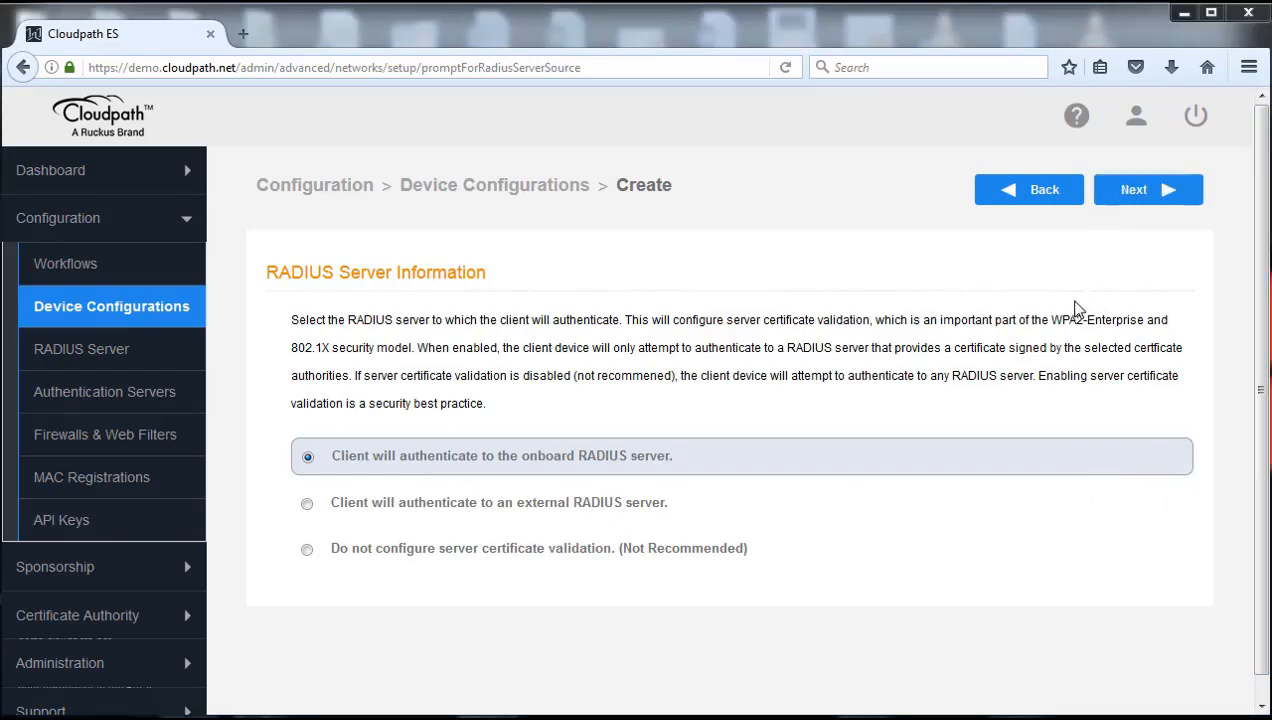
left_click(1150, 202)
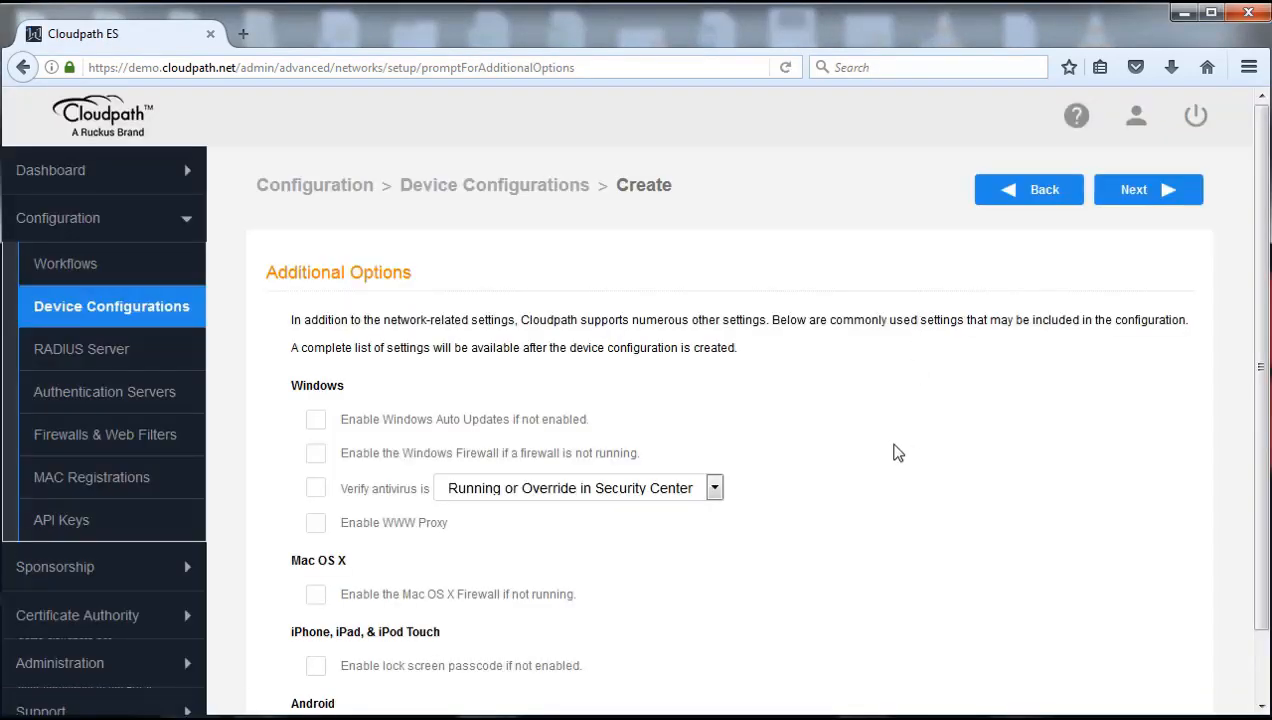
scroll(900, 448, "down", 1)
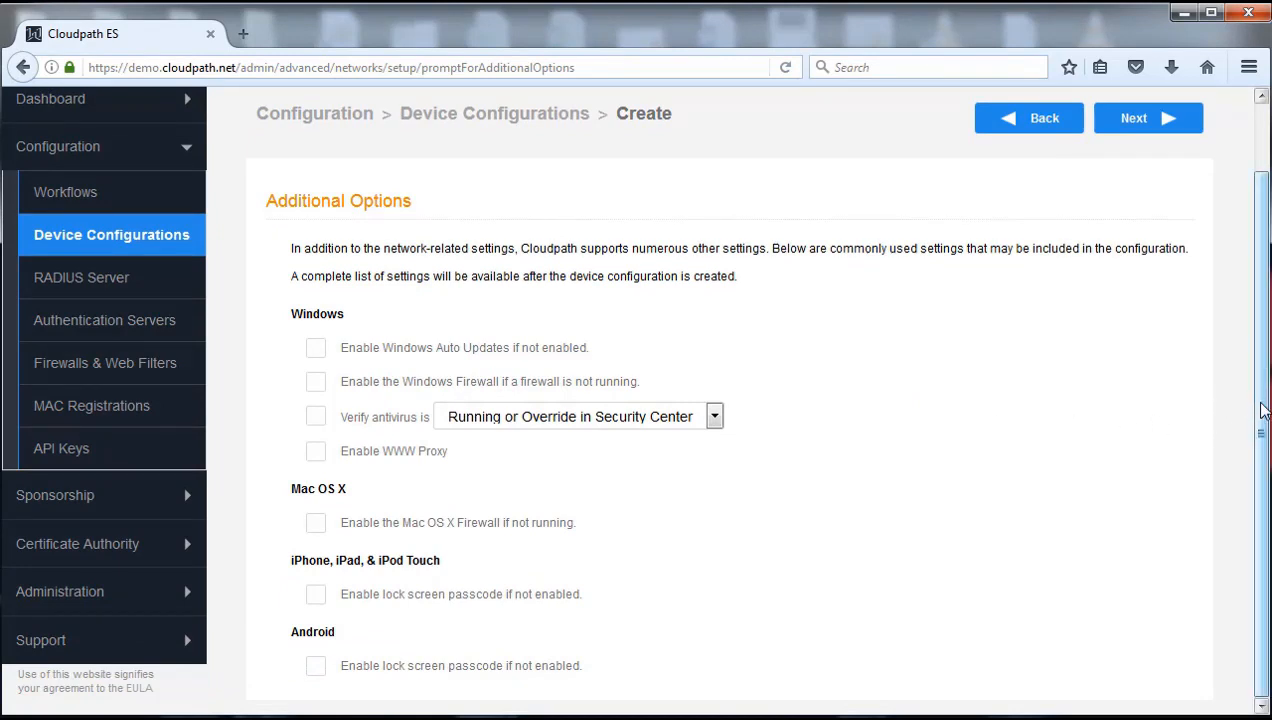
scroll(1263, 410, "up", 1)
left_click(1140, 177)
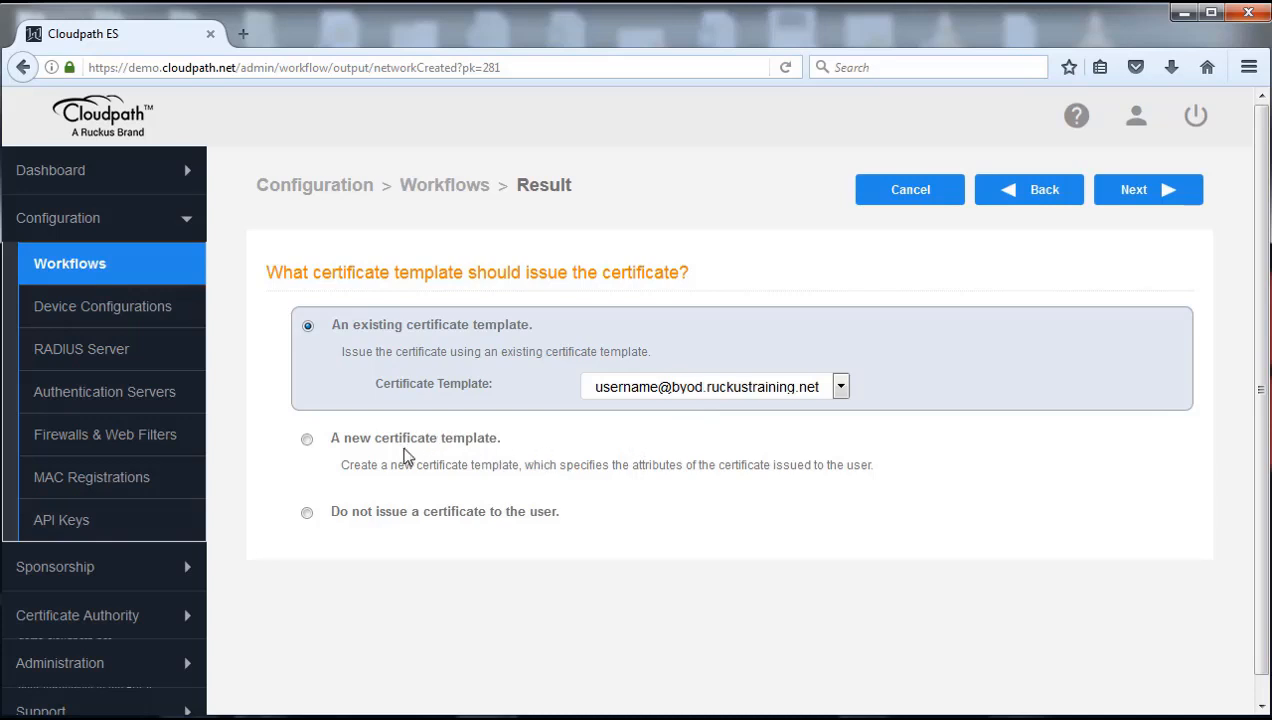
Create a new certificate template on the onboard CA, decorating usernames with guest.ruckustraining.net
left_click(307, 440)
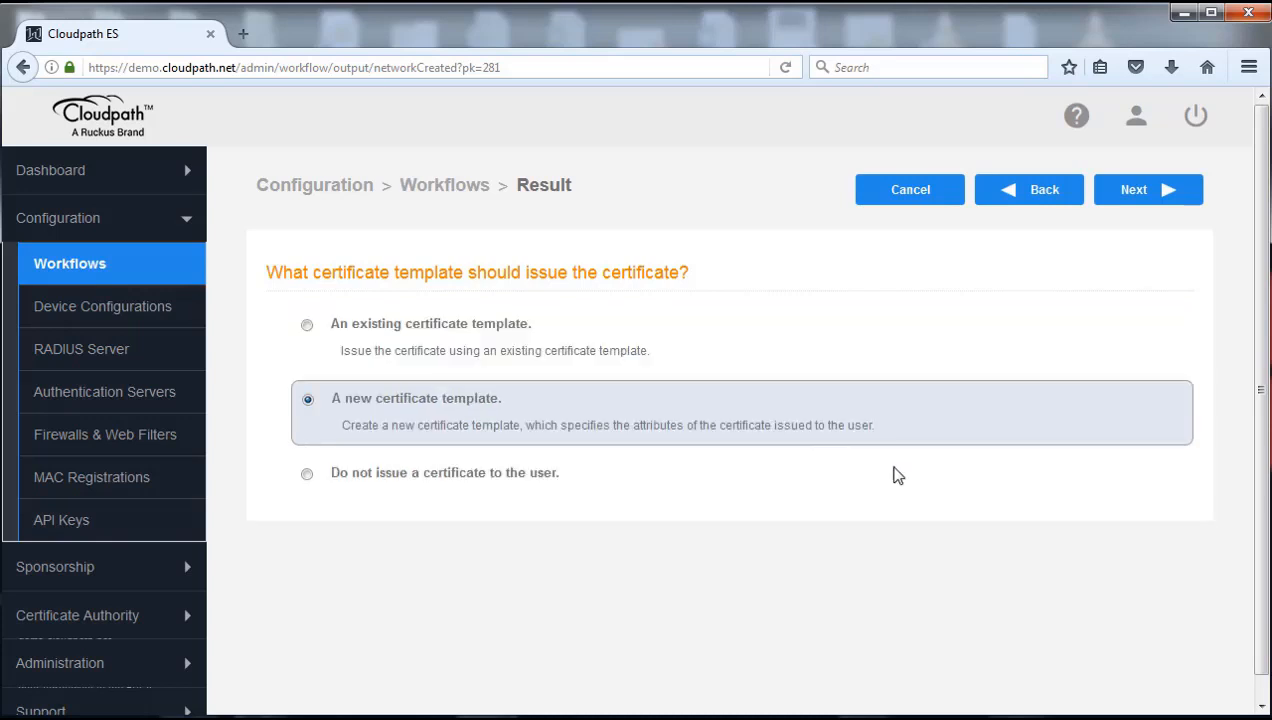
left_click(1135, 200)
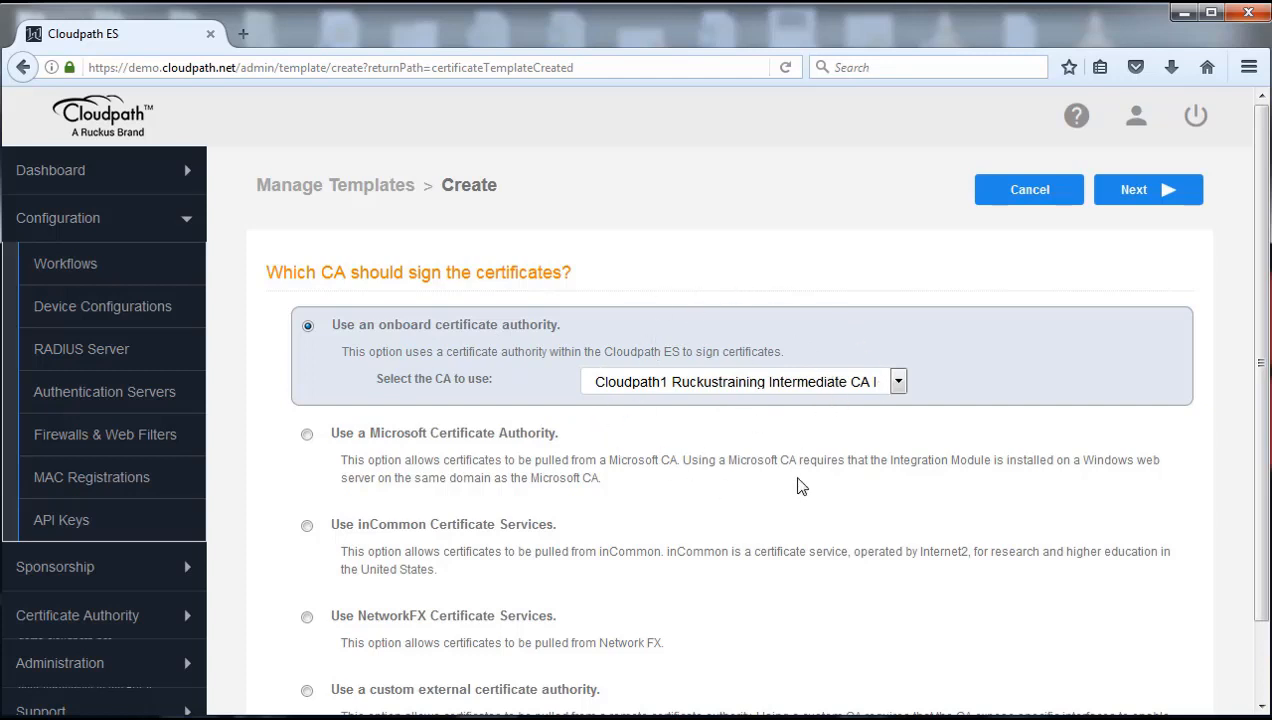
left_click(1142, 191)
scroll(1088, 352, "down", 3)
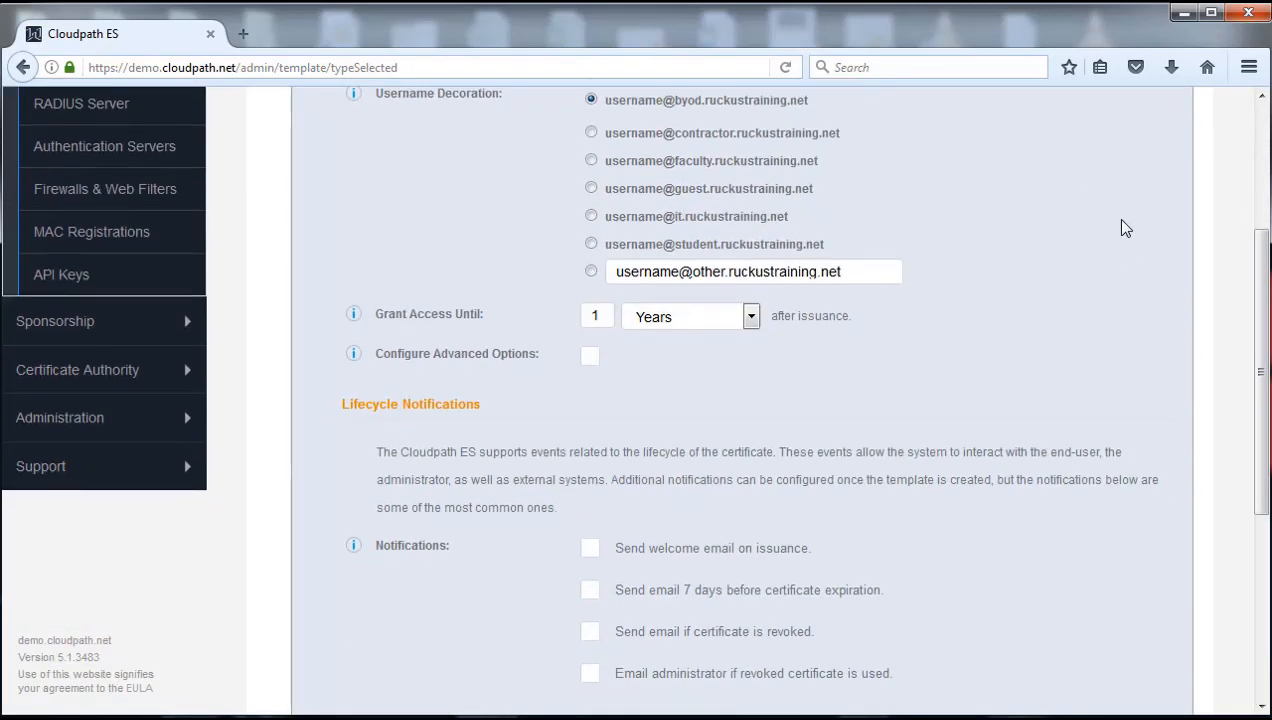
left_click(591, 188)
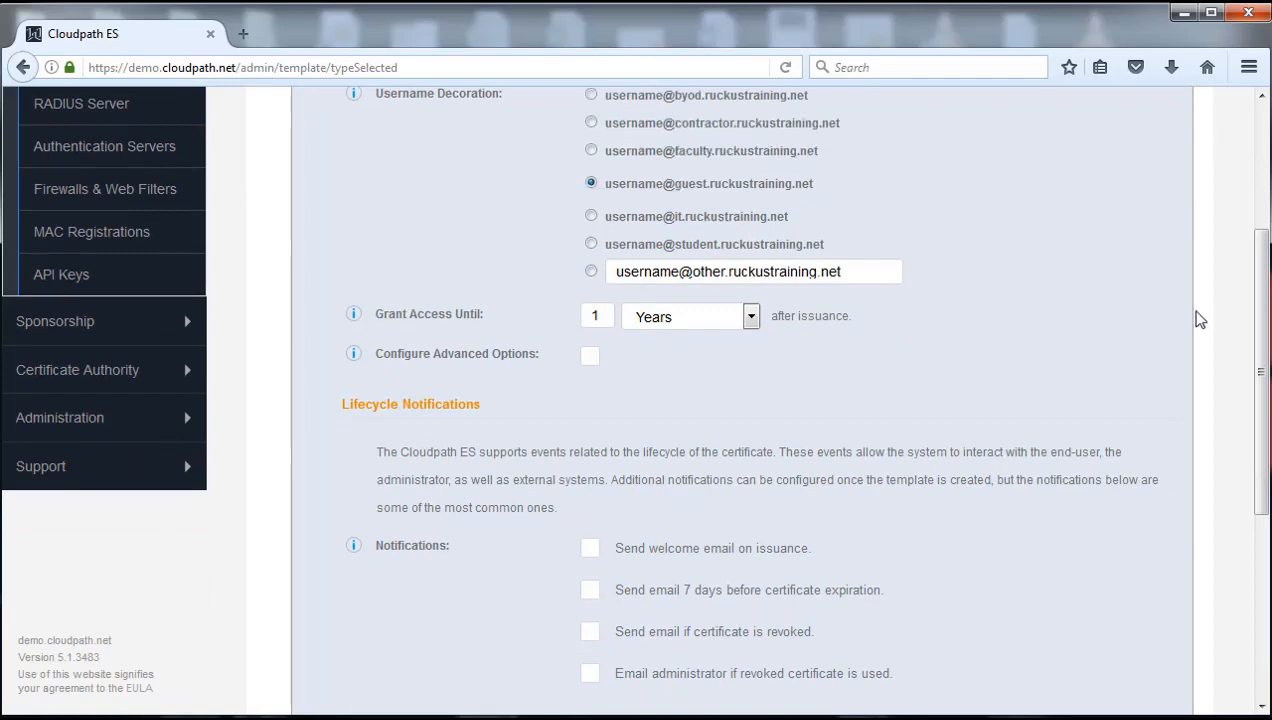
left_click_drag(1259, 335, 1263, 252)
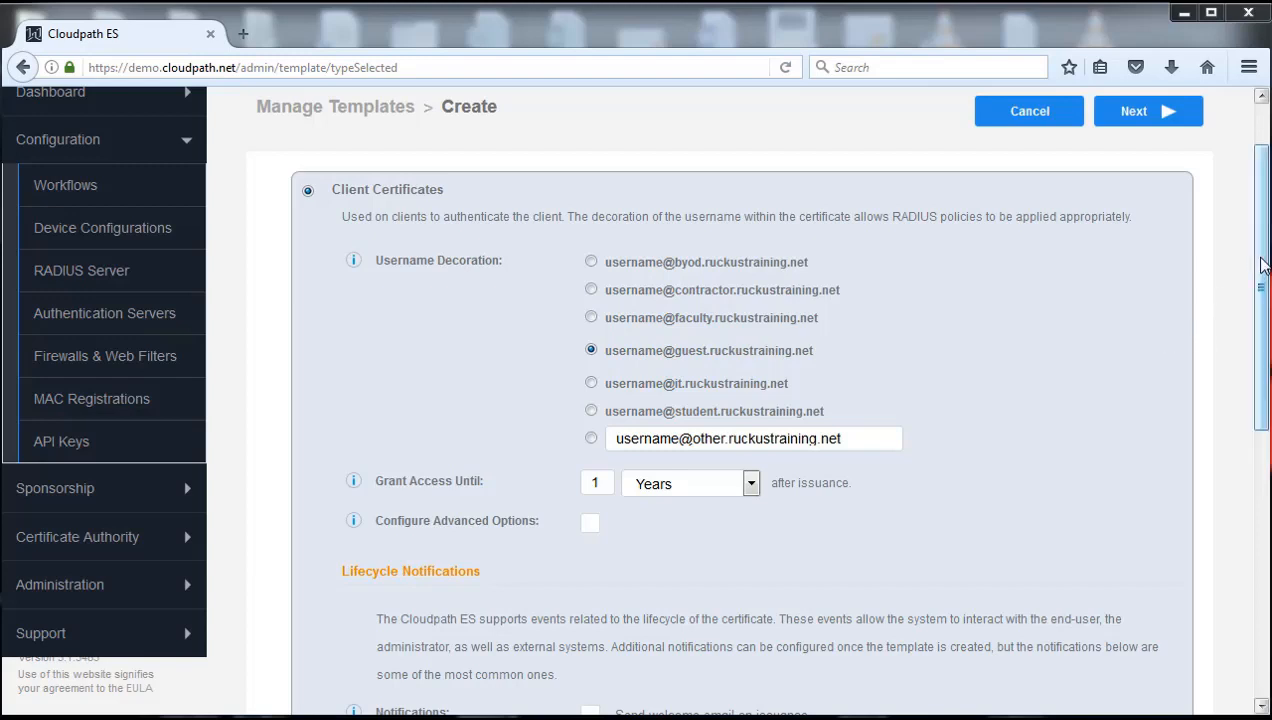
left_click_drag(1262, 270, 1262, 302)
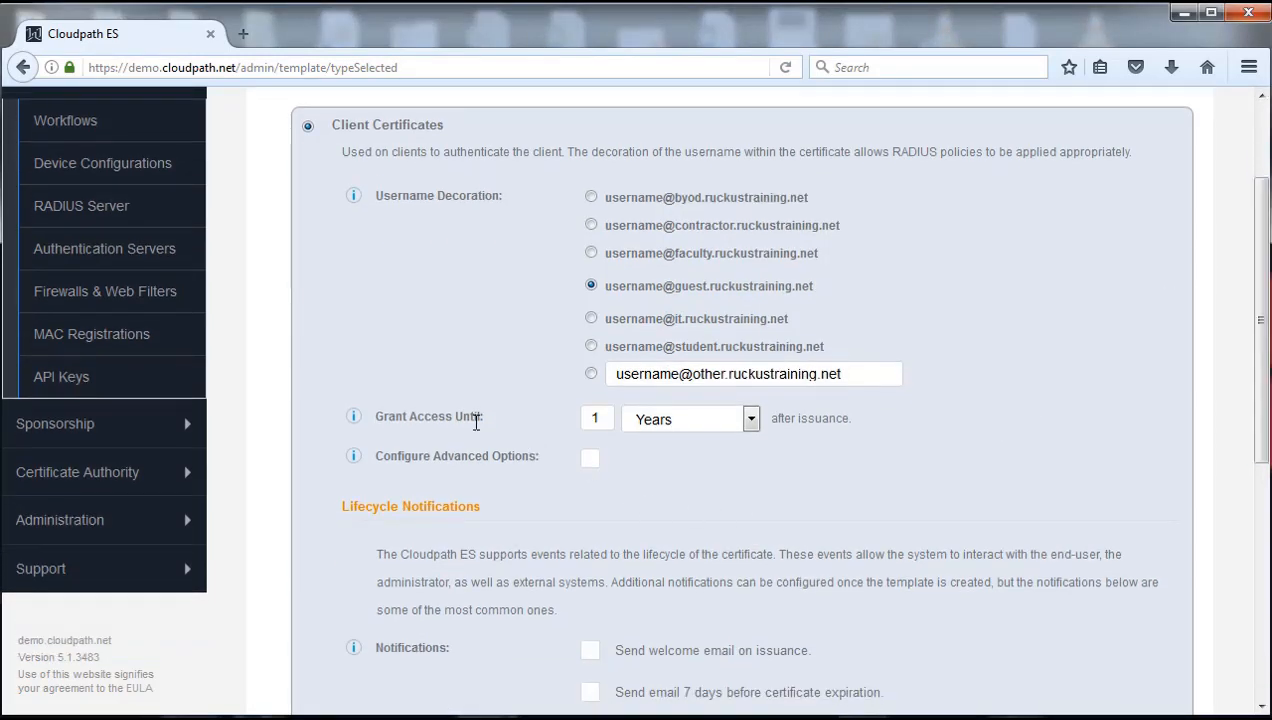
Set Grant Access Until to 3 Days after issuance and finish the template form
left_click(752, 421)
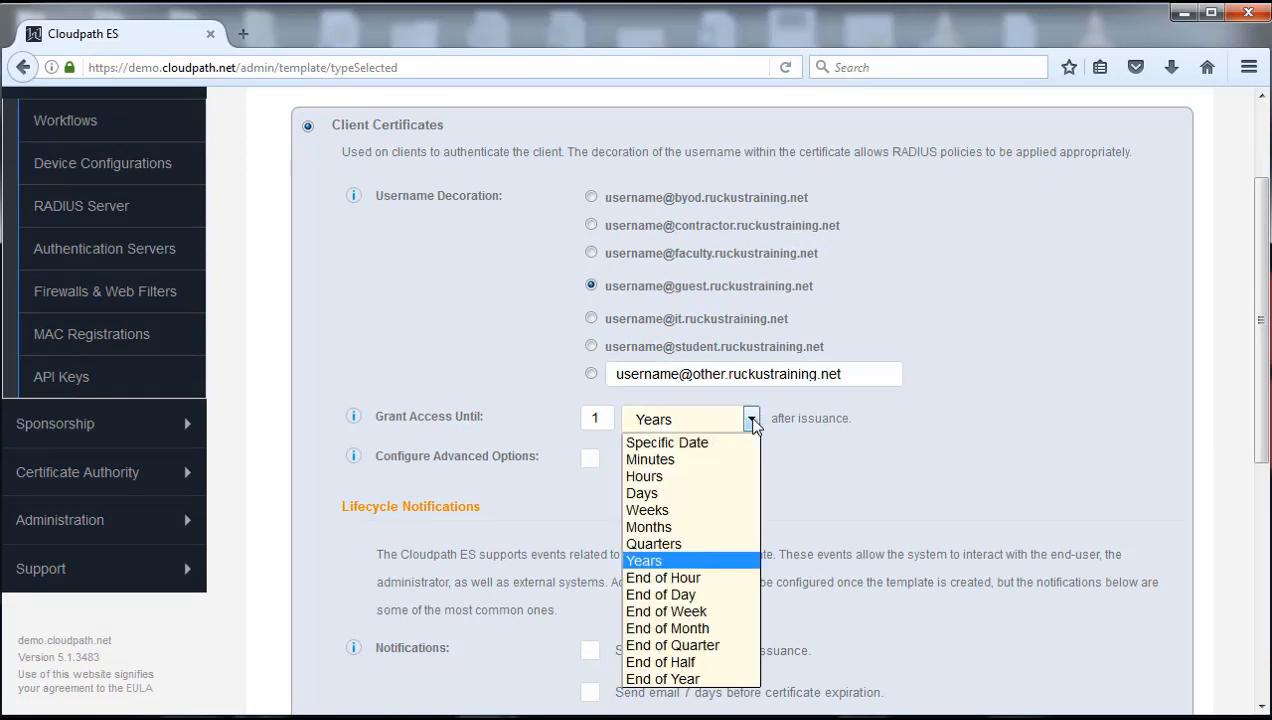
left_click(674, 495)
left_click(598, 418)
key("BackSpace")
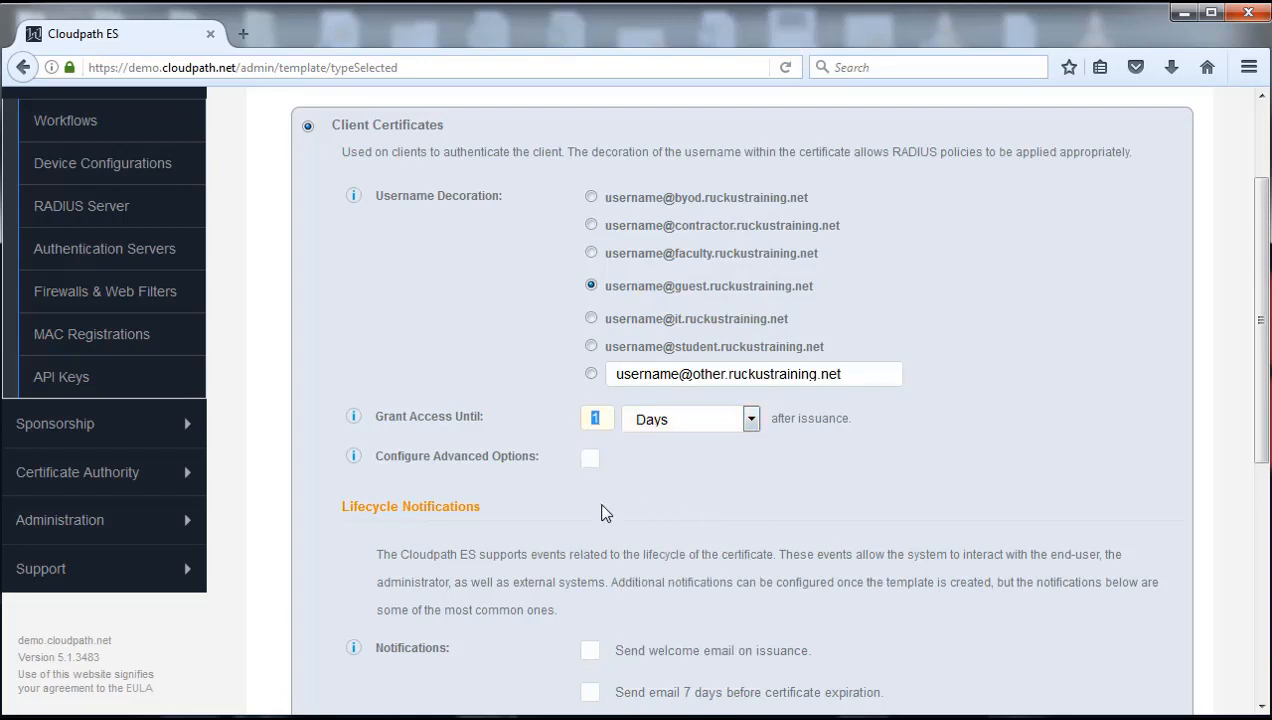
type("3")
key("Tab")
key("Tab")
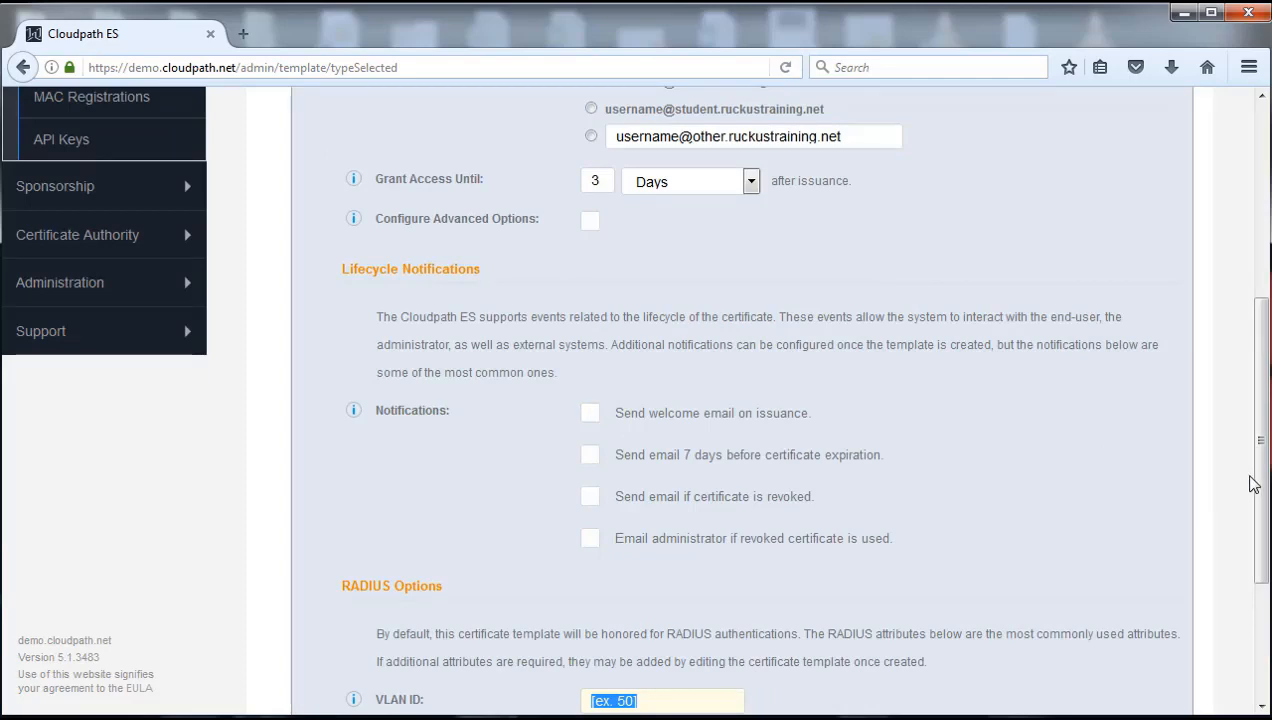
left_click_drag(1262, 483, 1264, 308)
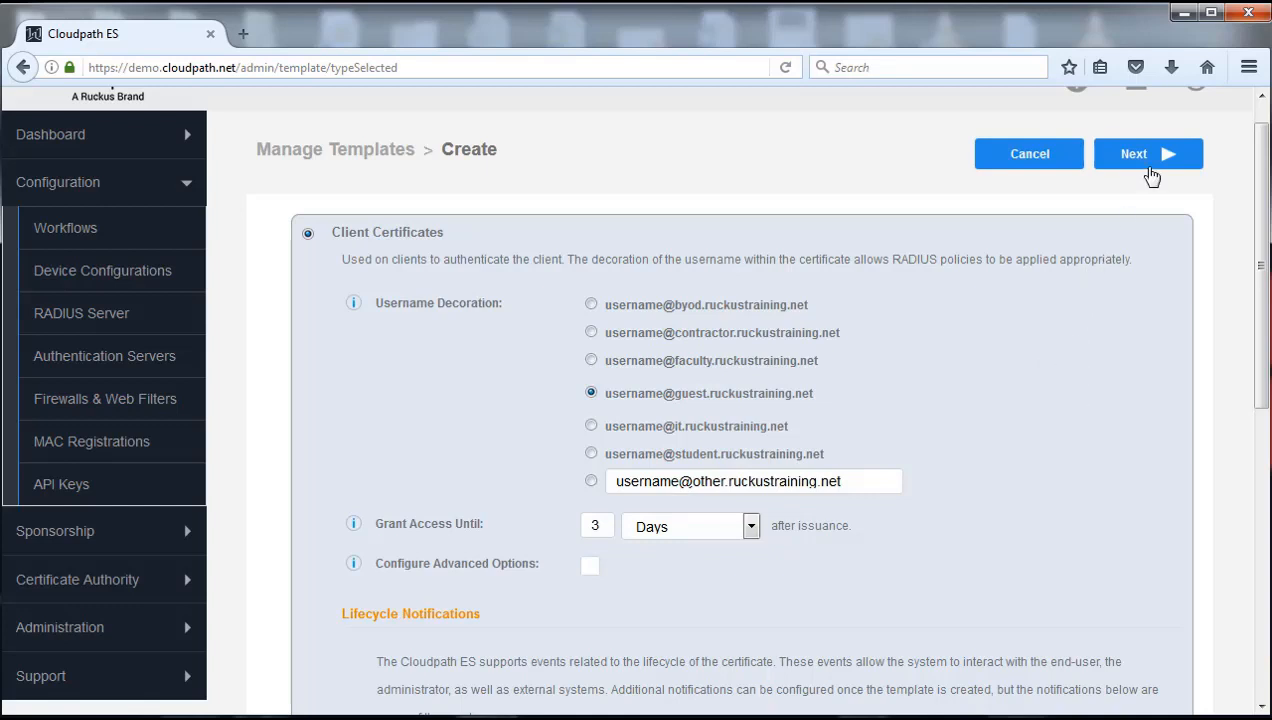
left_click(1140, 163)
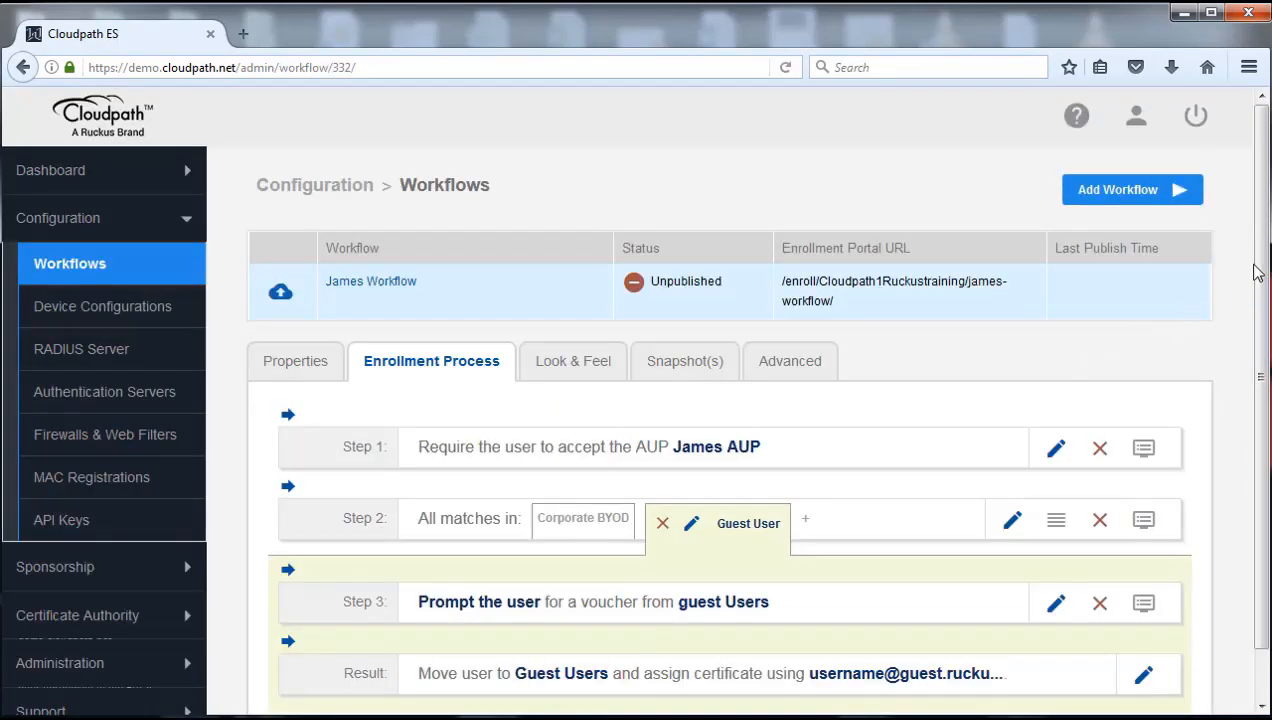
Review the Guest User branch, then view Corporate BYOD's AD credentials, certificate removal and result steps
scroll(1265, 332, "down", 1)
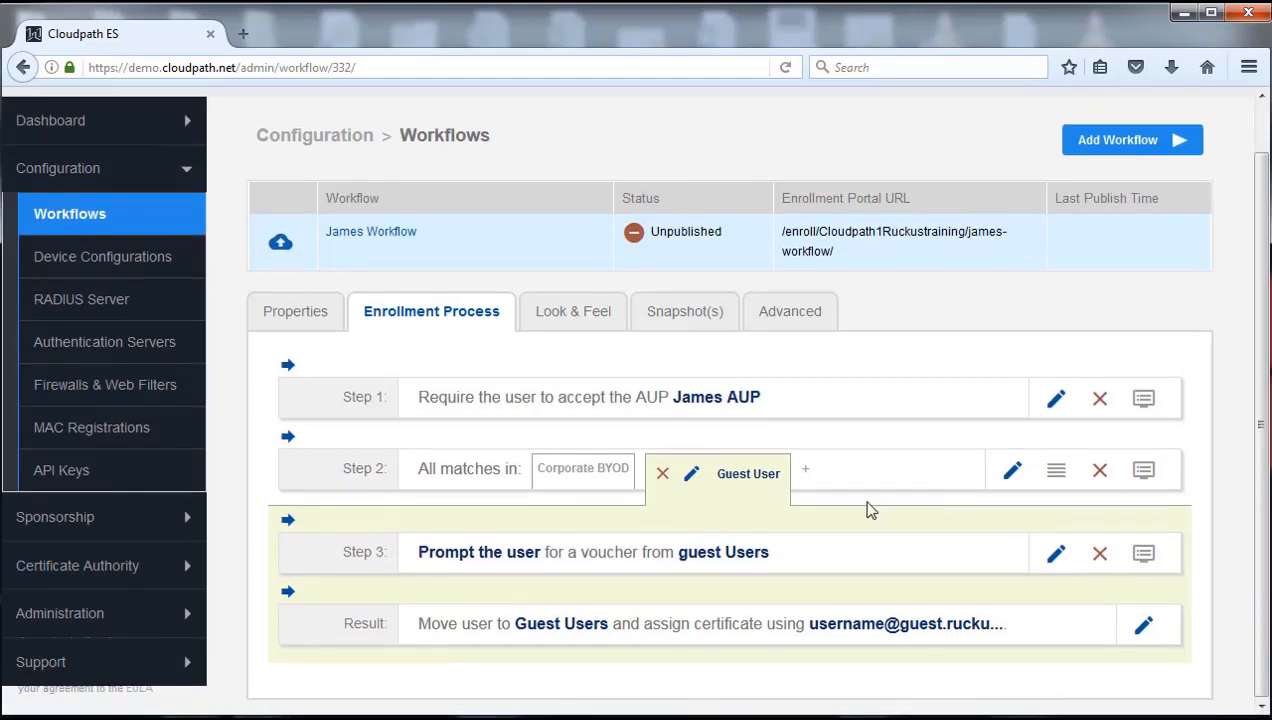
mouse_move(362, 527)
left_click(573, 478)
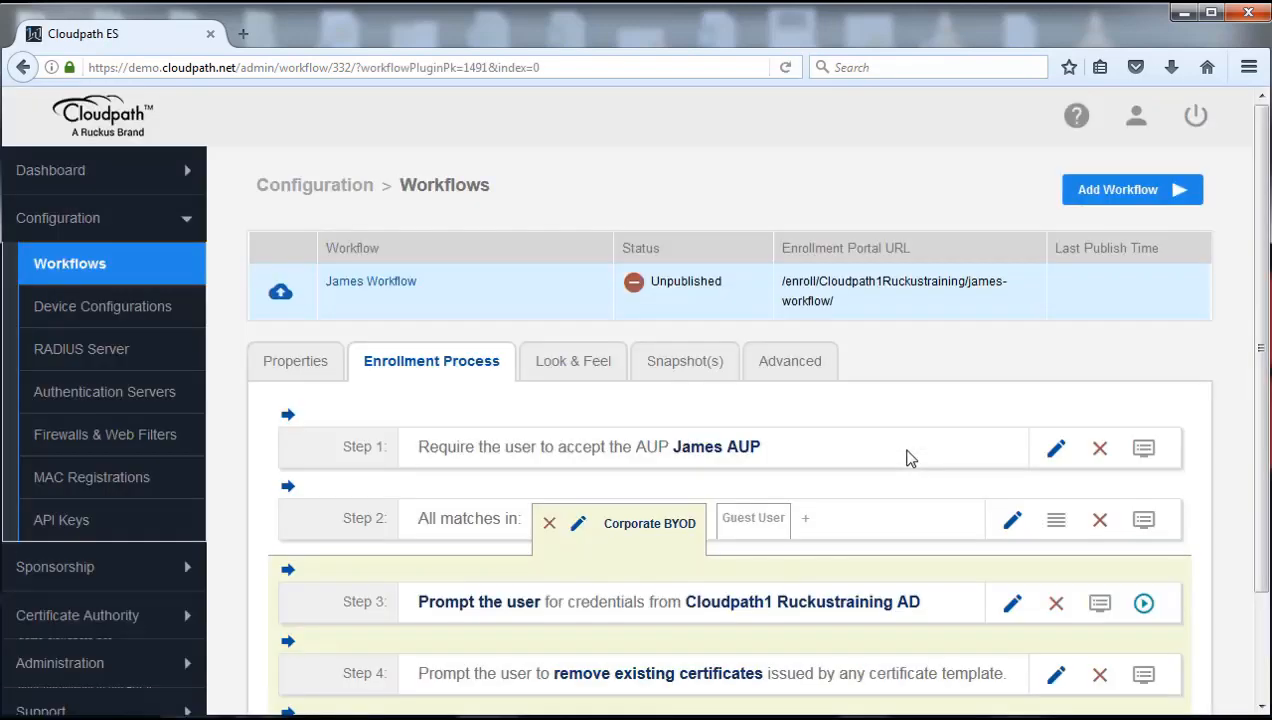
scroll(912, 462, "down", 3)
mouse_move(916, 484)
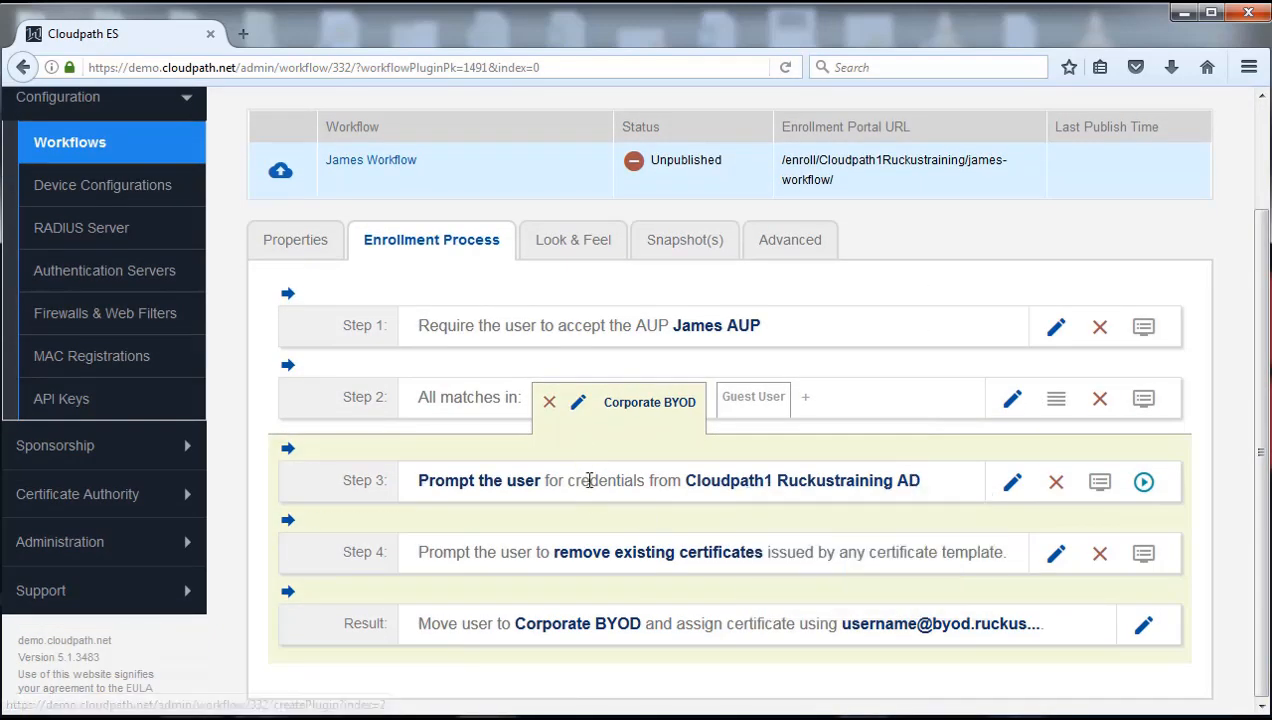
mouse_move(622, 645)
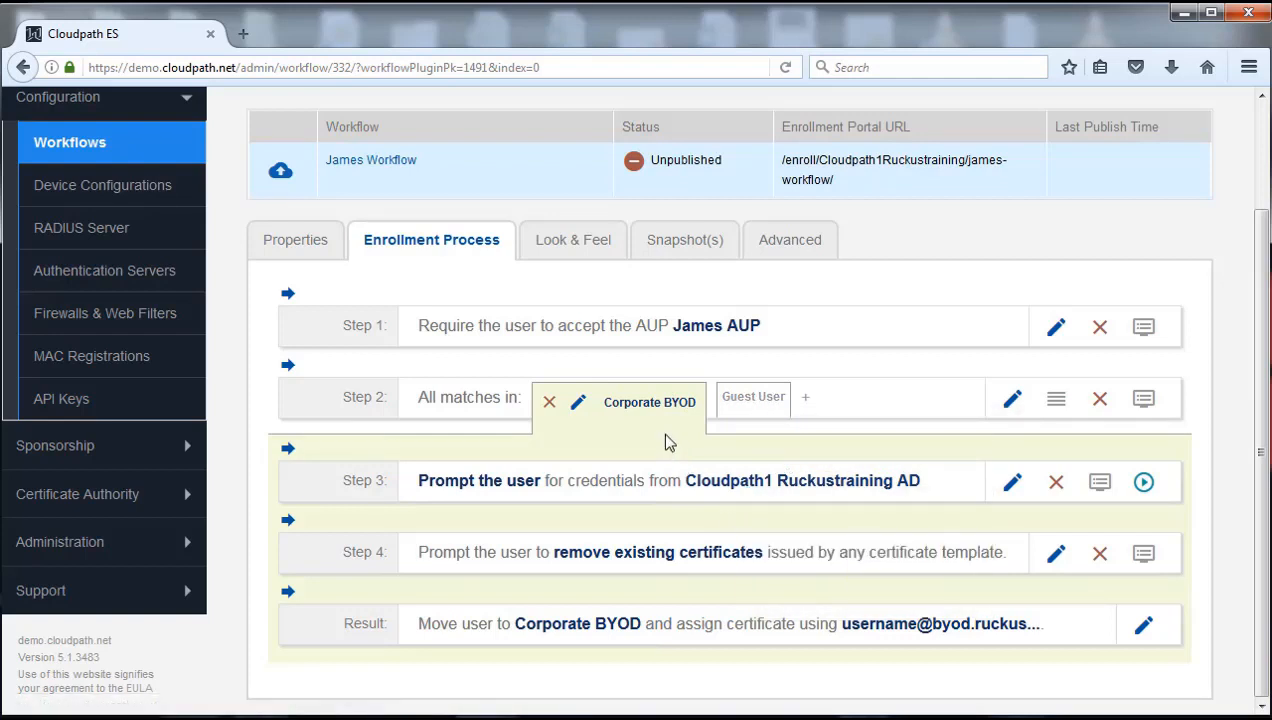
mouse_move(762, 482)
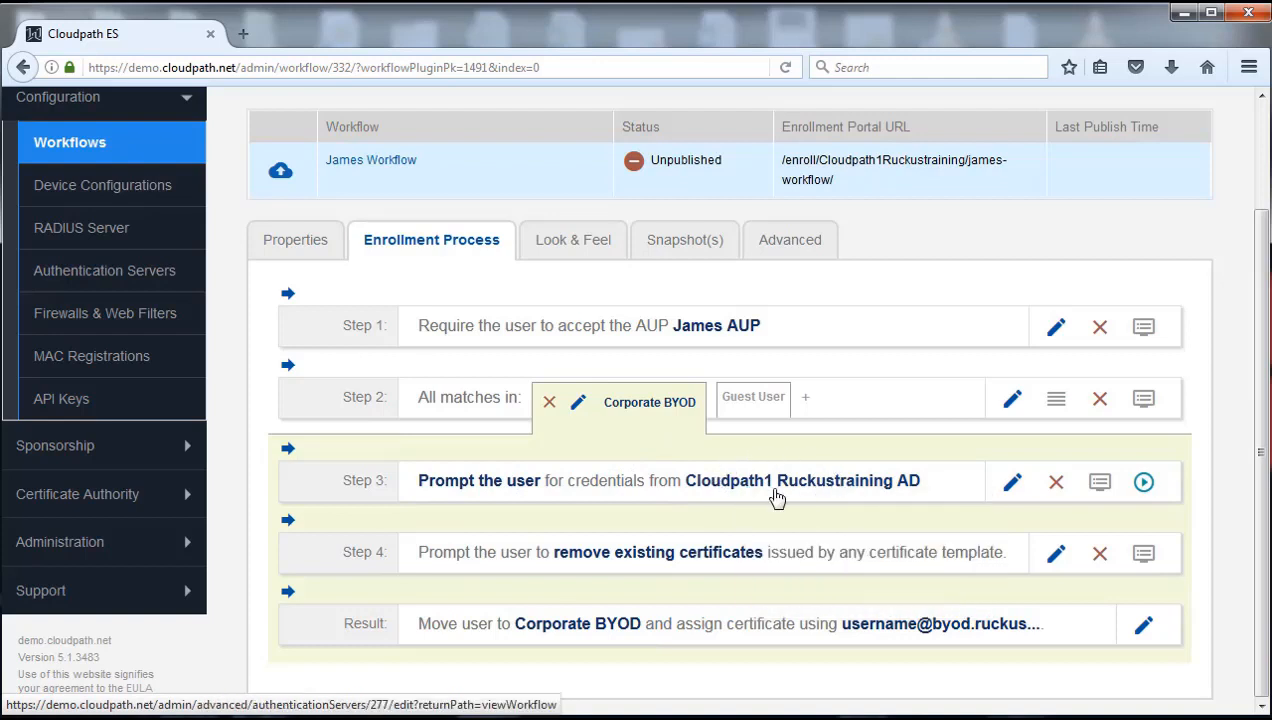
mouse_move(745, 403)
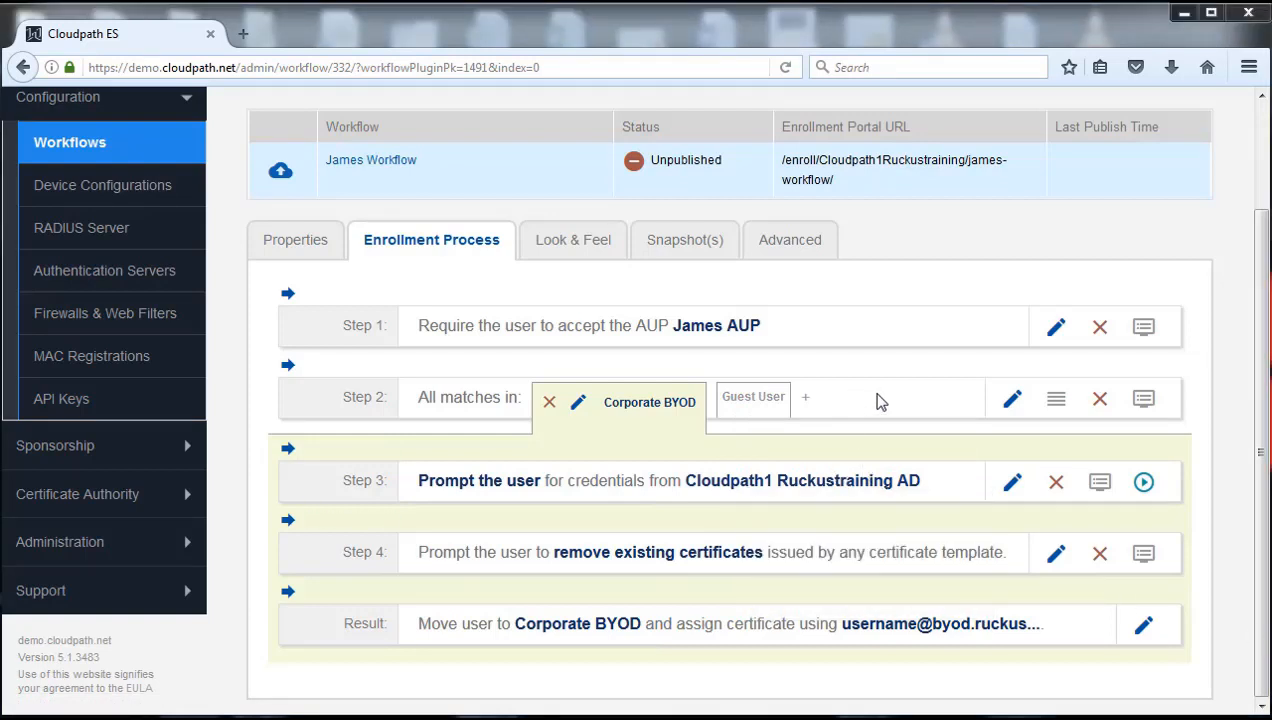
scroll(1262, 395, "up", 2)
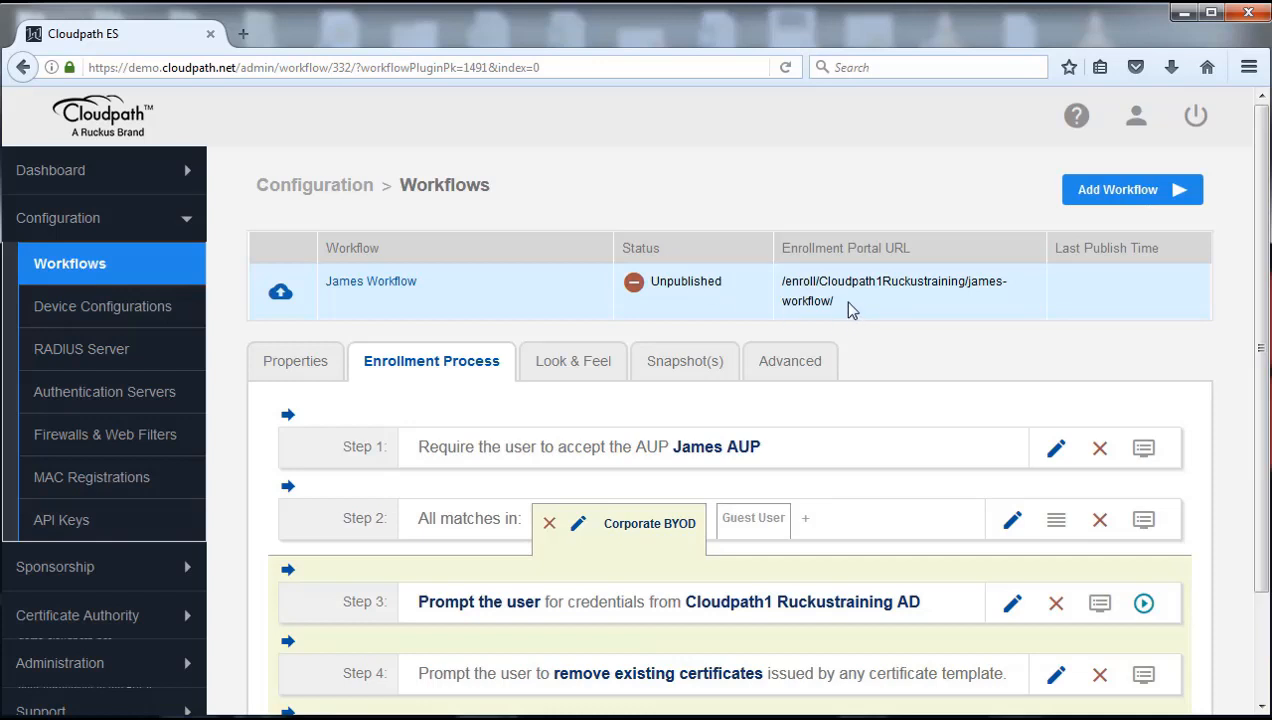
Select the Enrollment Portal URL and view the Snapshot(s) history showing the workflow is unpublished
left_click_drag(835, 300, 783, 284)
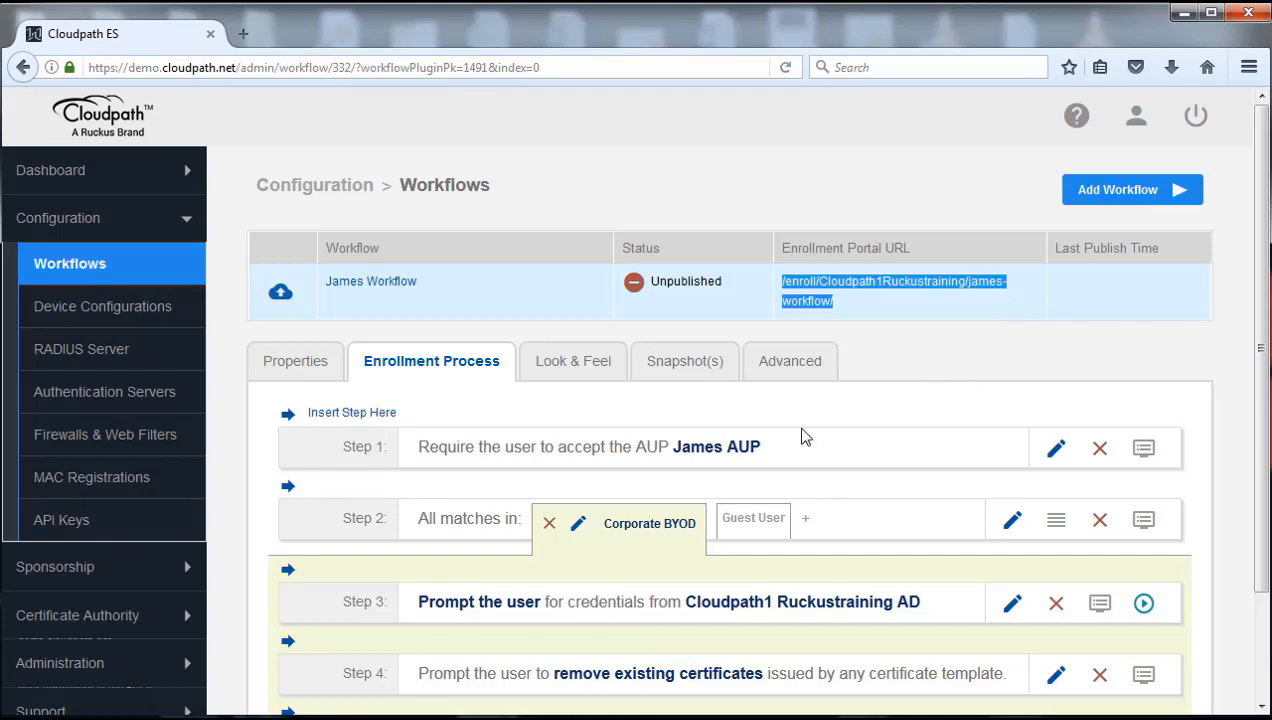
left_click(678, 367)
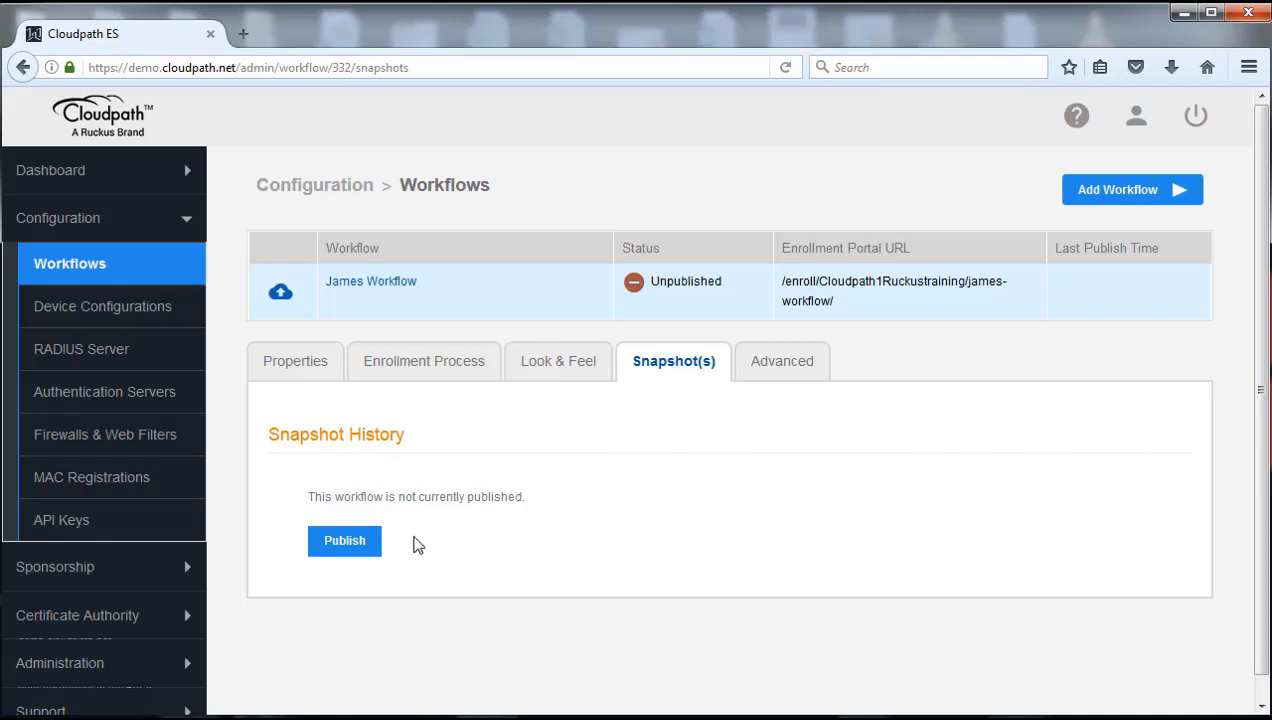
Publish James Workflow as Snapshot 10 and launch its Enrollment Portal URL from Advanced settings
left_click(343, 545)
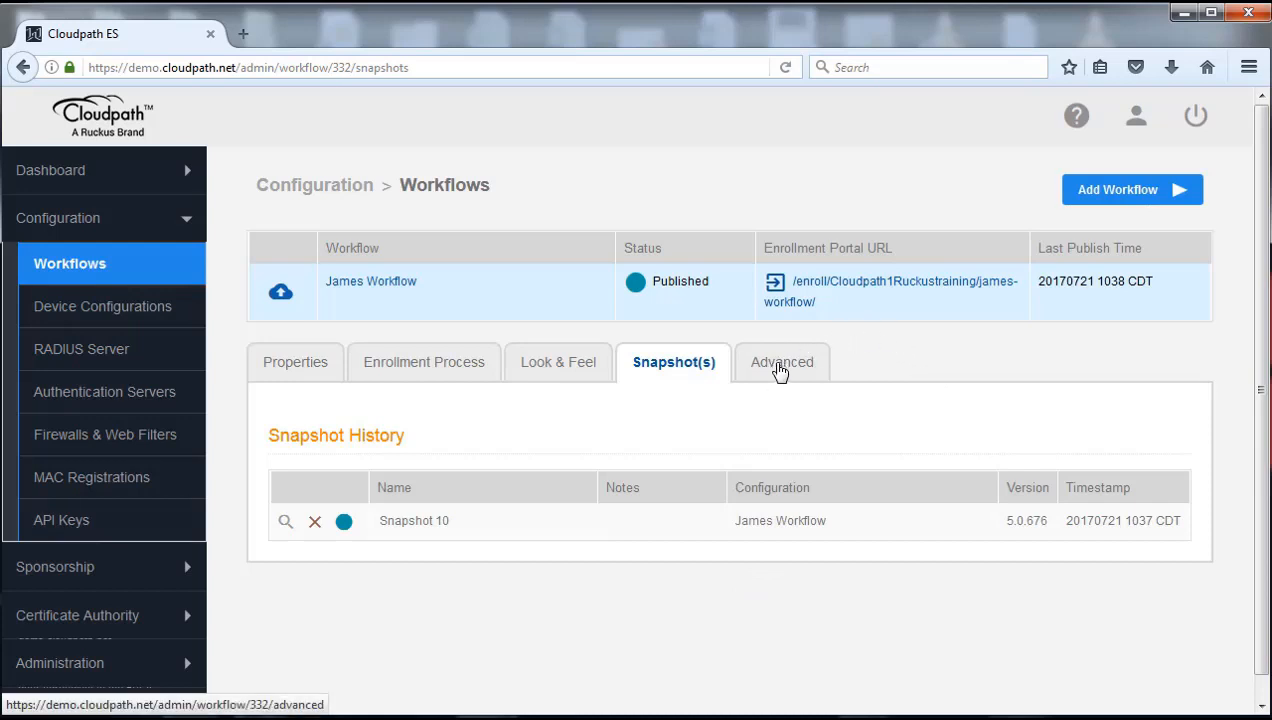
left_click(775, 370)
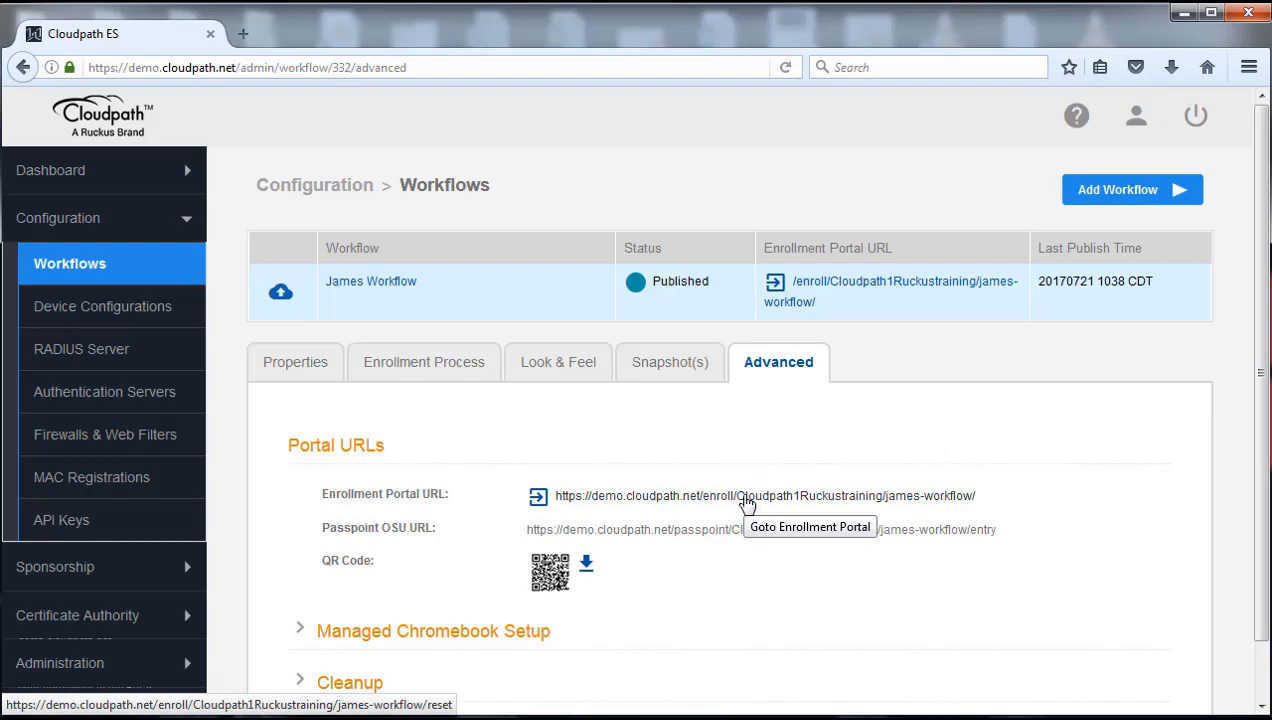
left_click(746, 500)
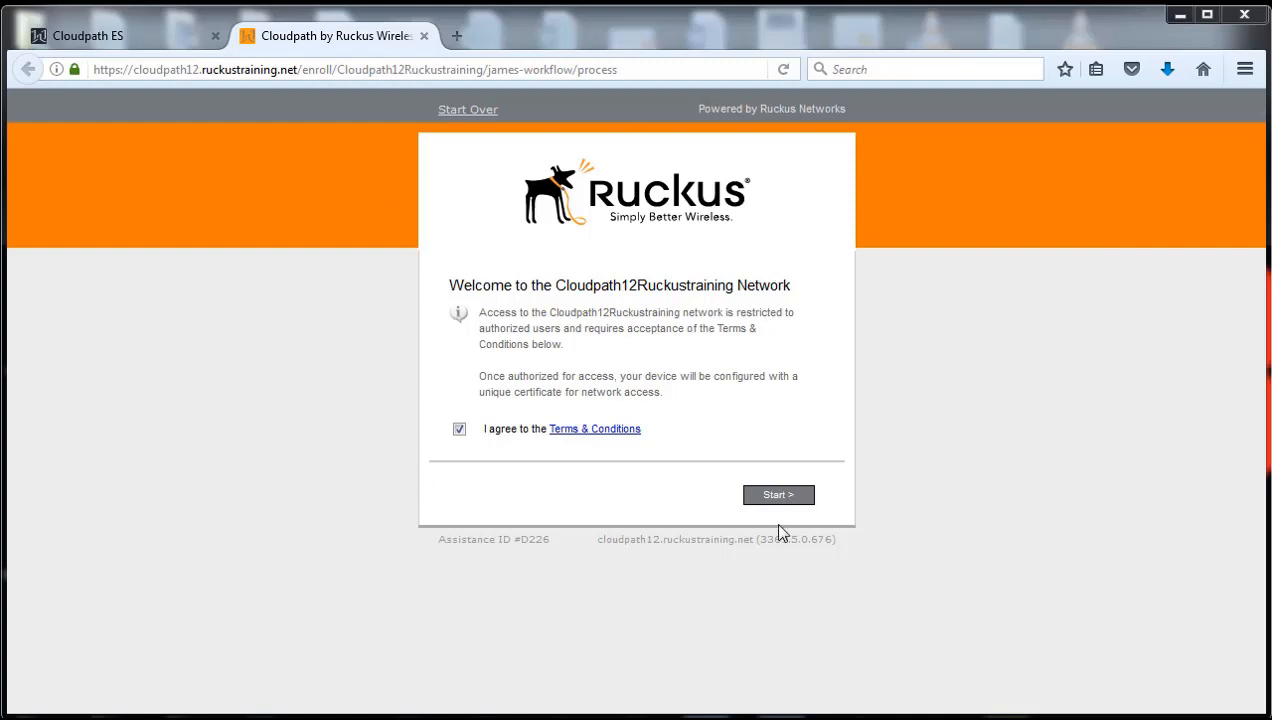
Start enrollment on the Corporate BYOD path and enter the test account's username and password
left_click(779, 496)
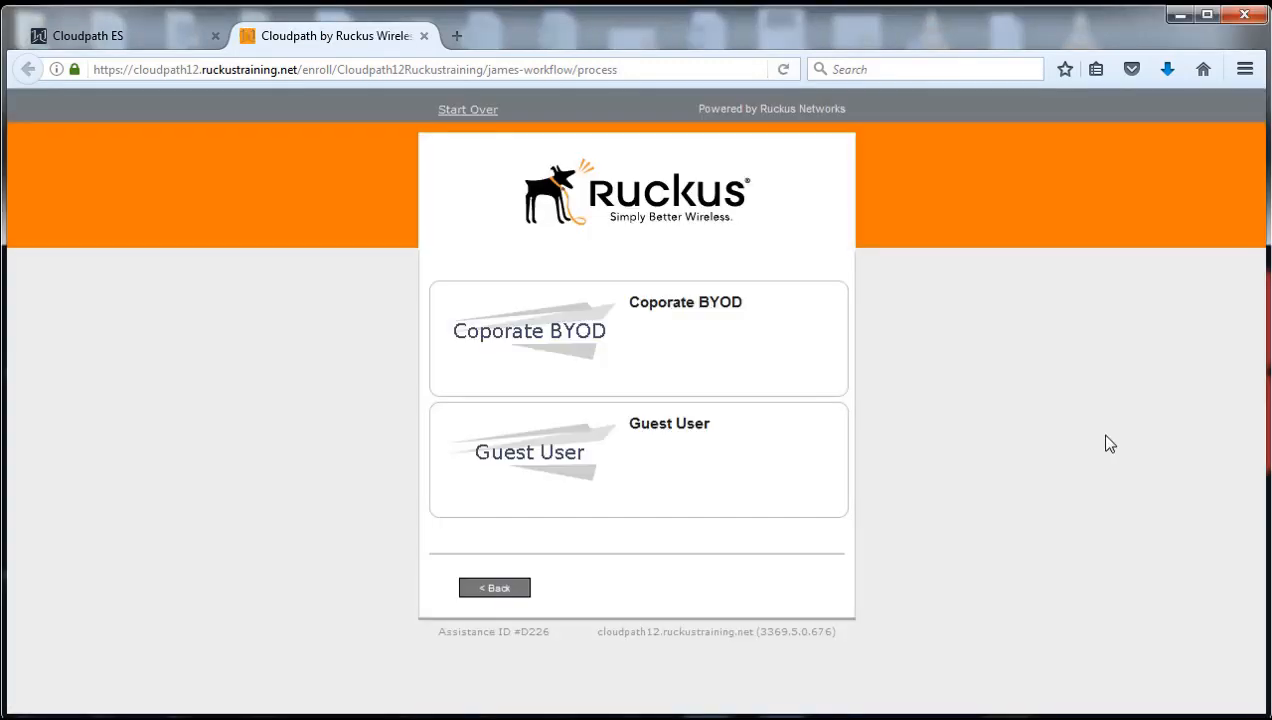
left_click(667, 336)
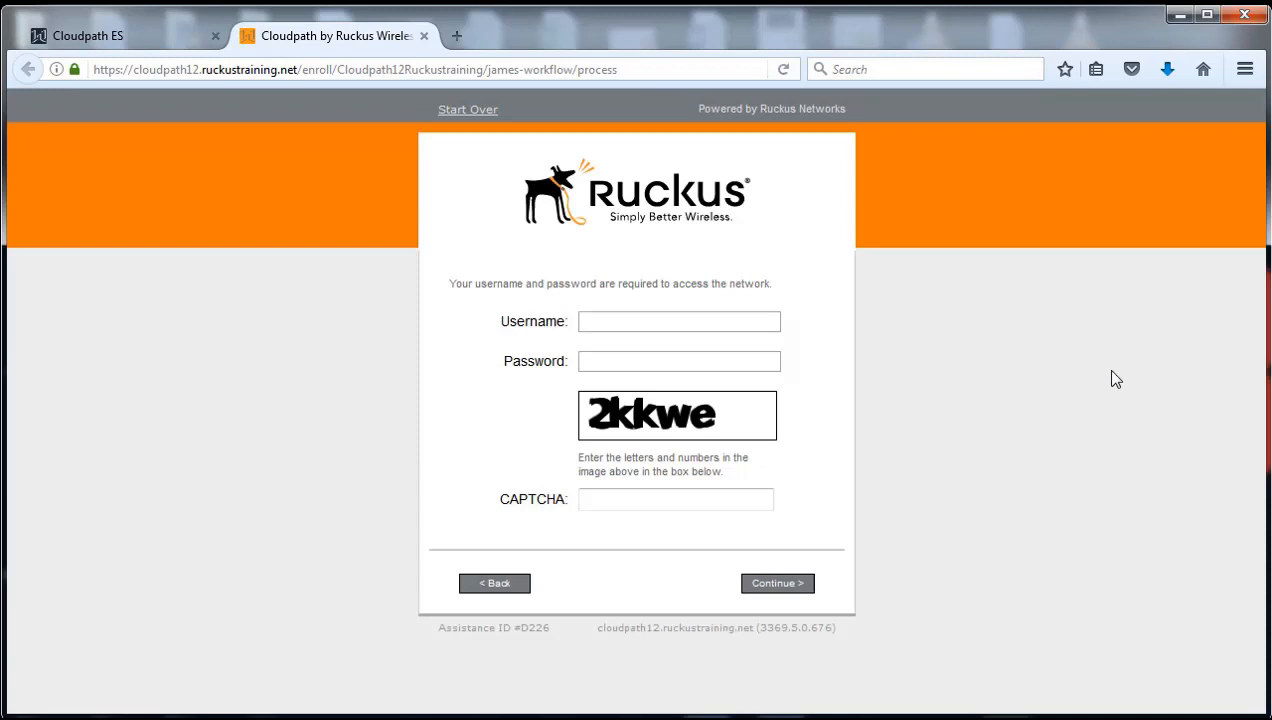
left_click(637, 321)
type("clou")
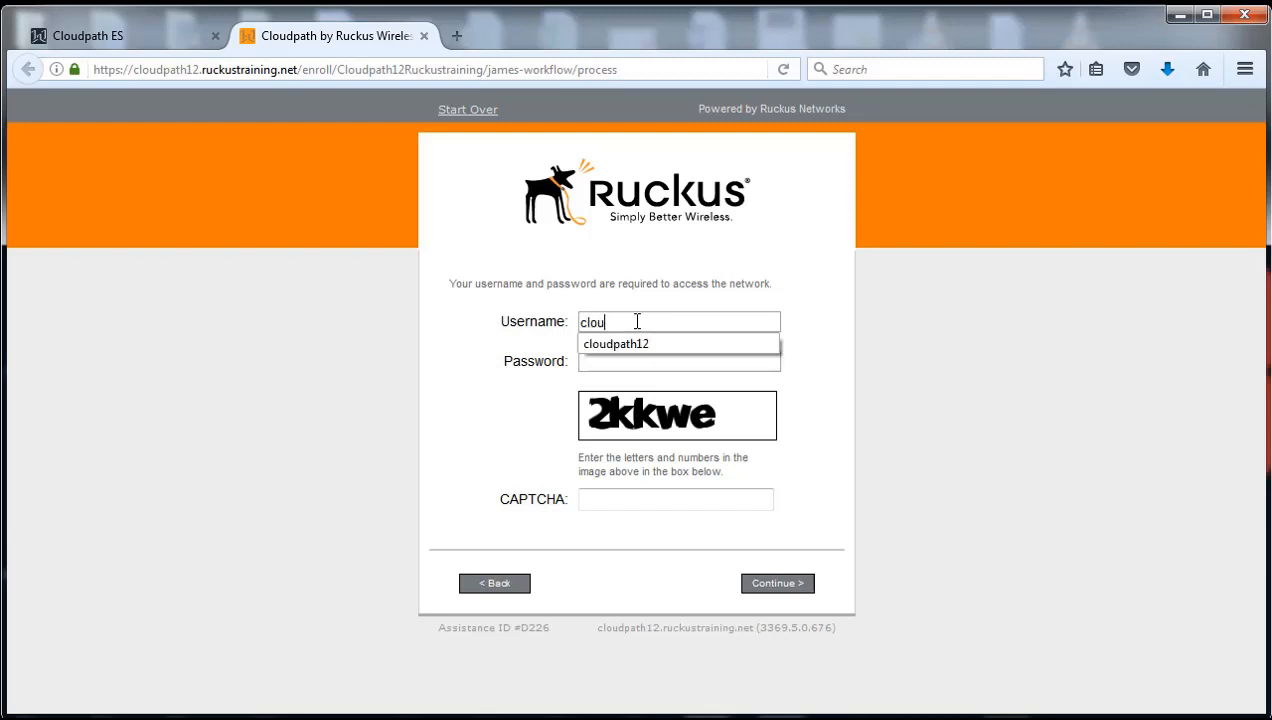
type("dpath12")
key("Tab")
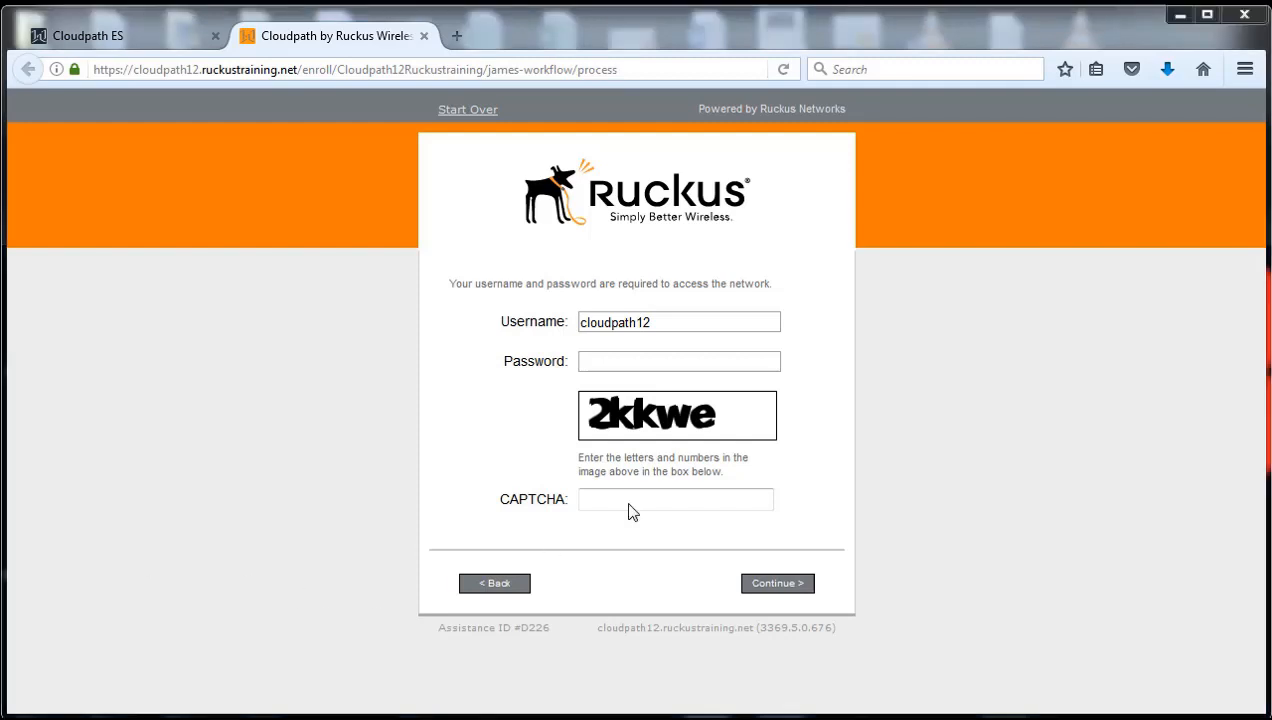
left_click(677, 361)
key("ctrl+v")
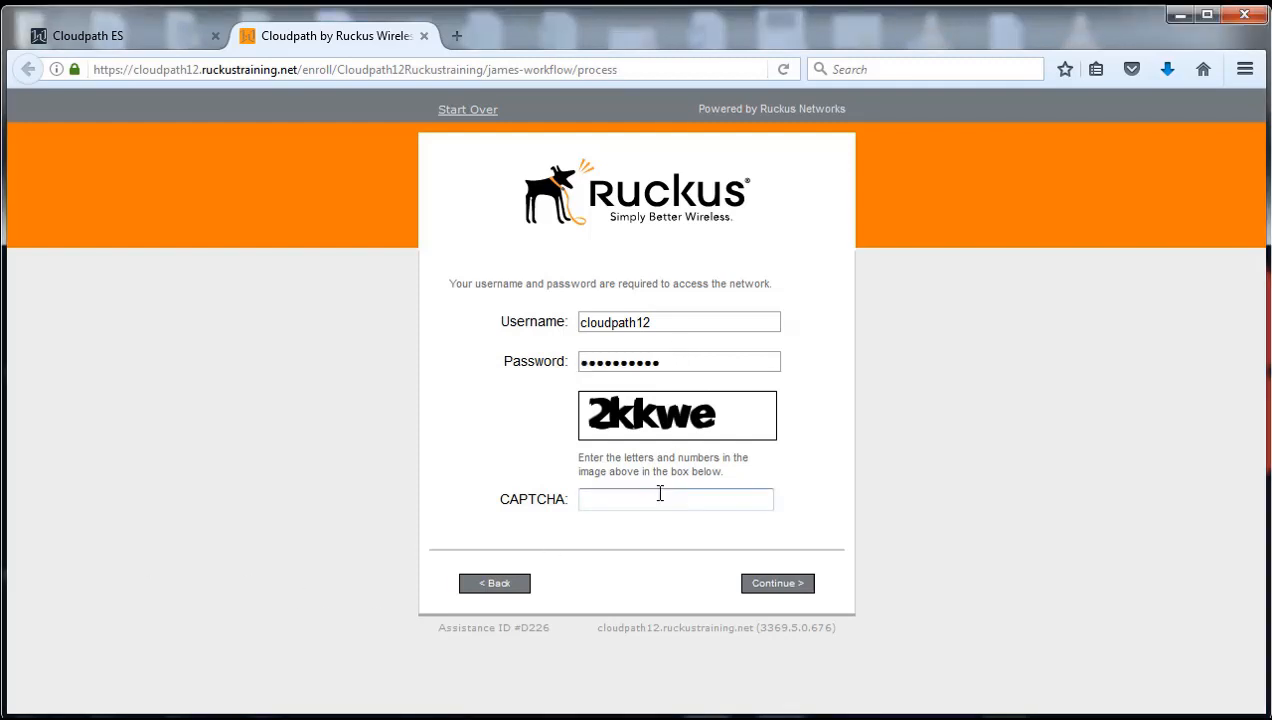
Enter the CAPTCHA, log in, decline Firefox's save prompt, and start over at the Welcome page
left_click(660, 494)
type("2kkwe")
left_click(775, 585)
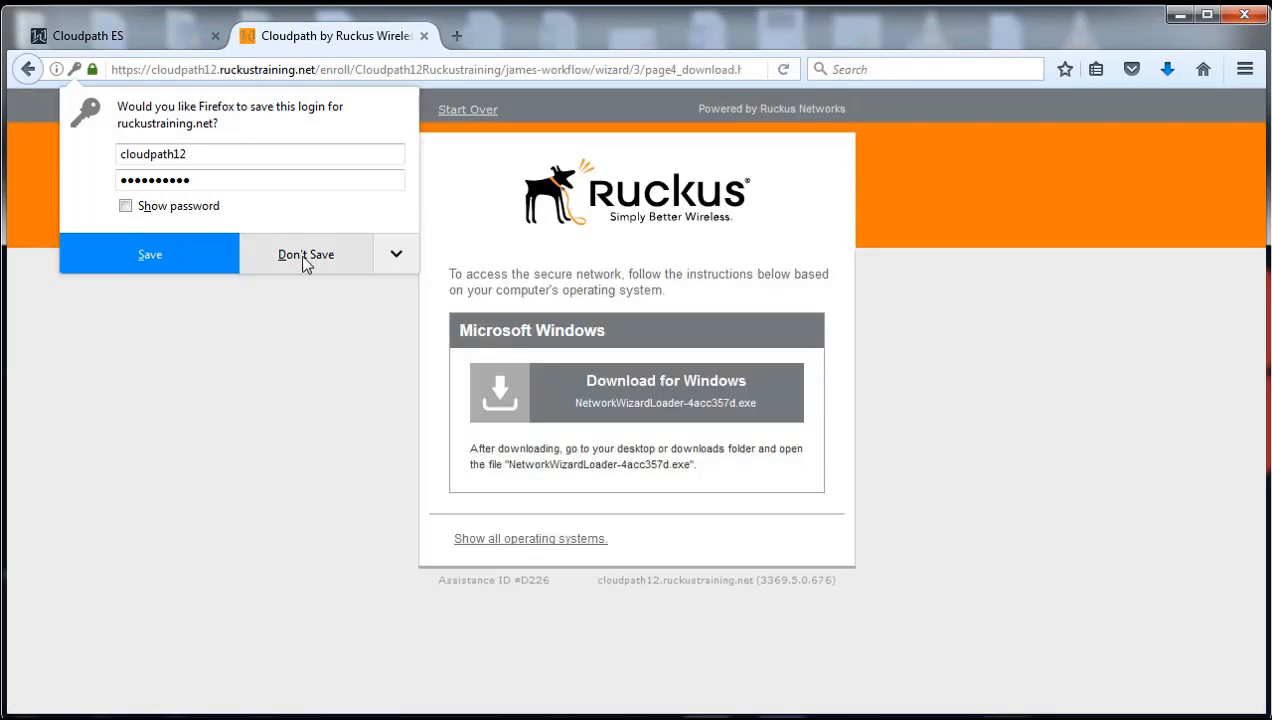
left_click(306, 256)
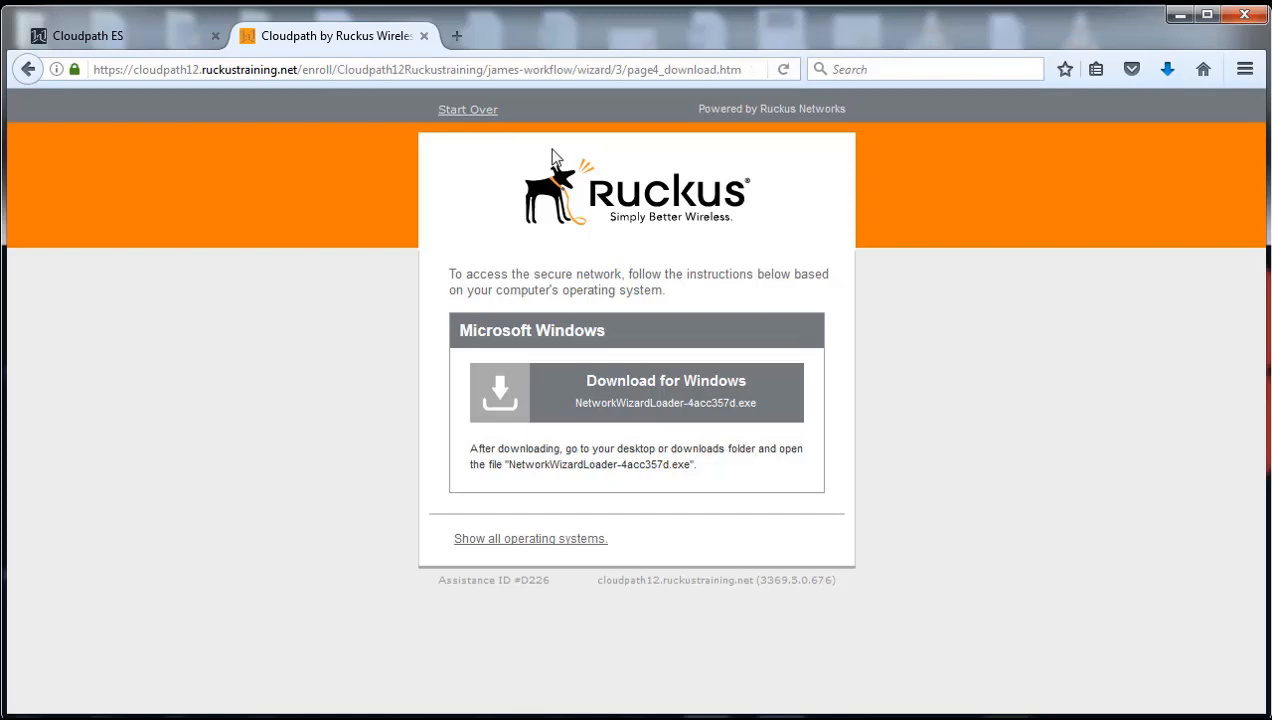
left_click(468, 111)
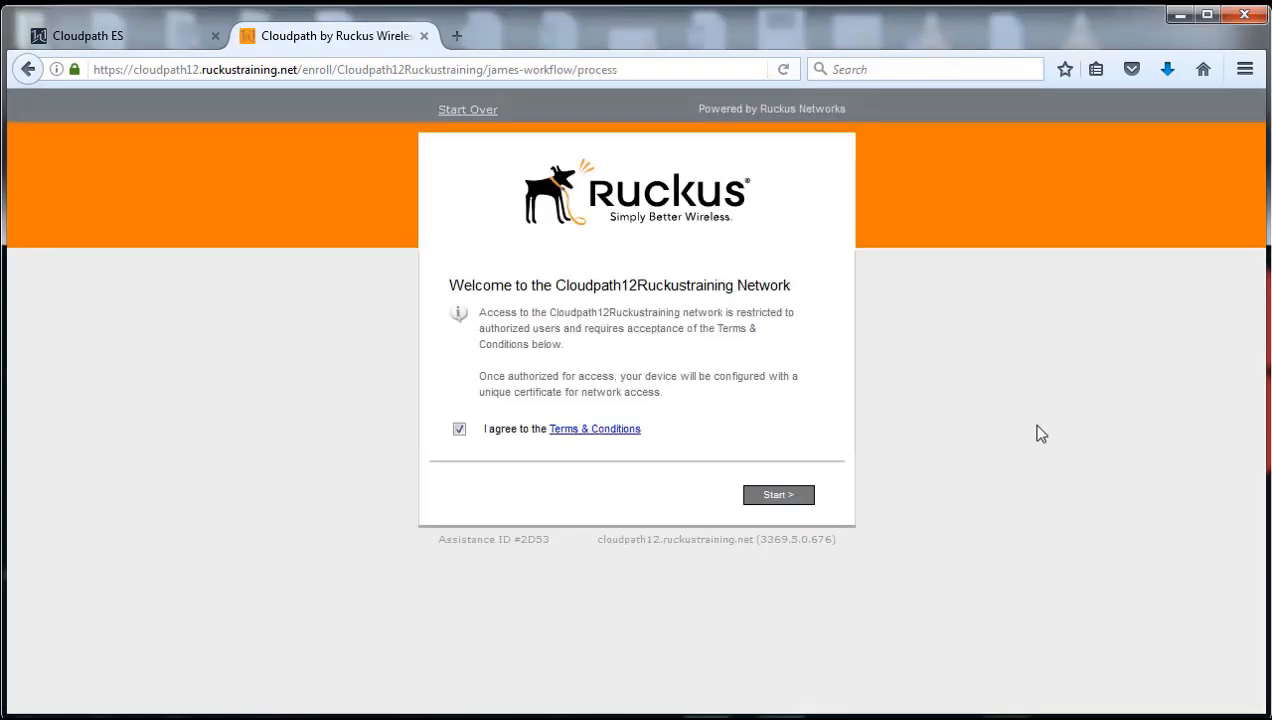
Start enrollment as Guest User, submit the voucher code, and decline Firefox's save prompt
left_click(776, 495)
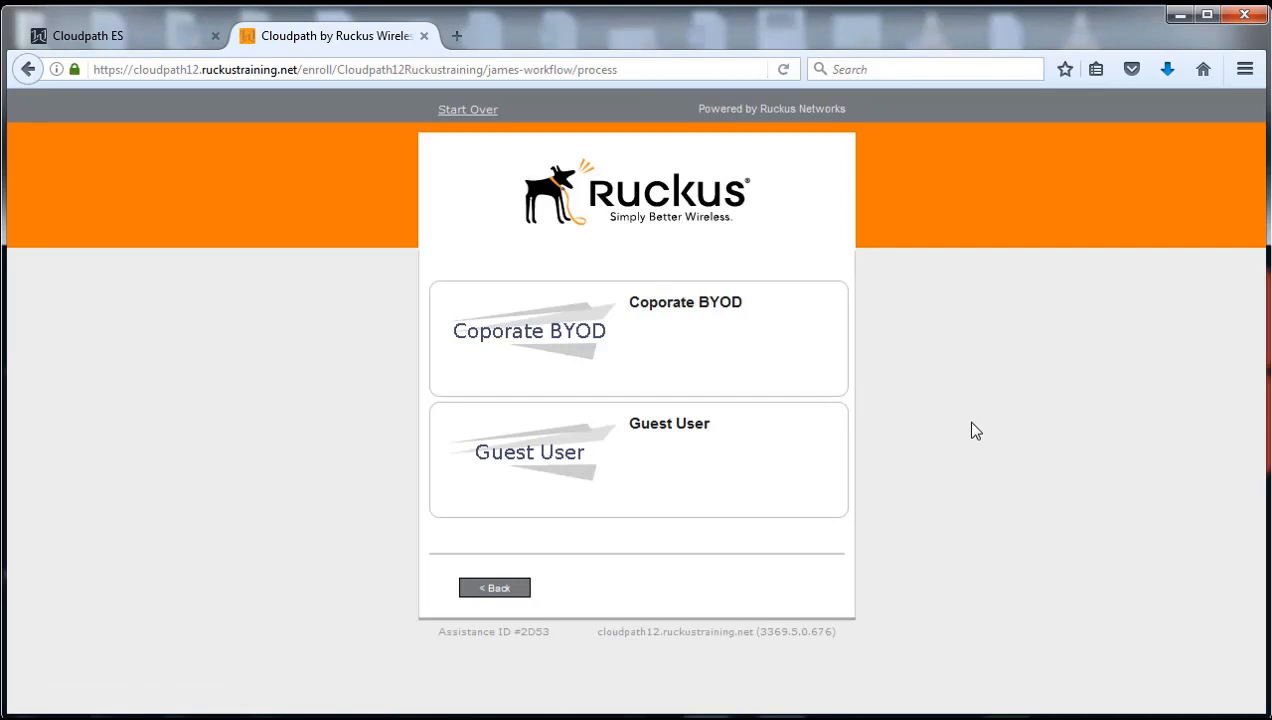
left_click(681, 459)
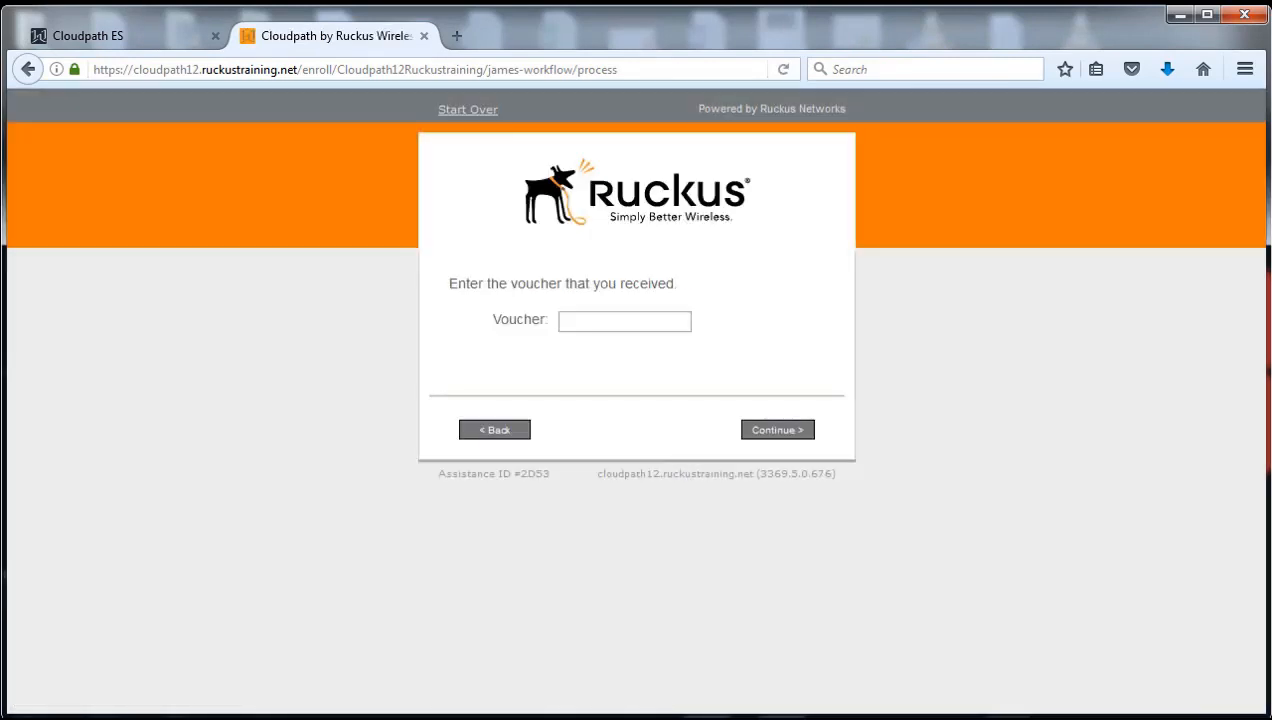
left_click(627, 315)
type("1")
type("234")
left_click(772, 436)
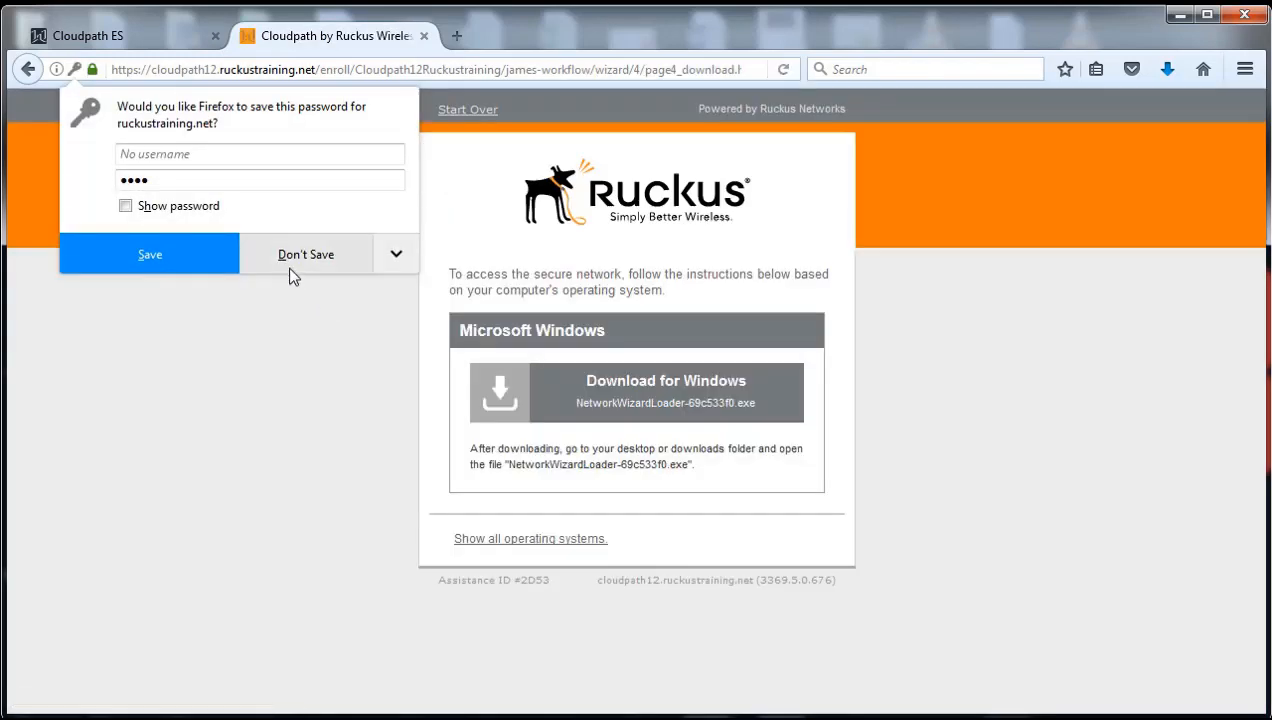
left_click(287, 264)
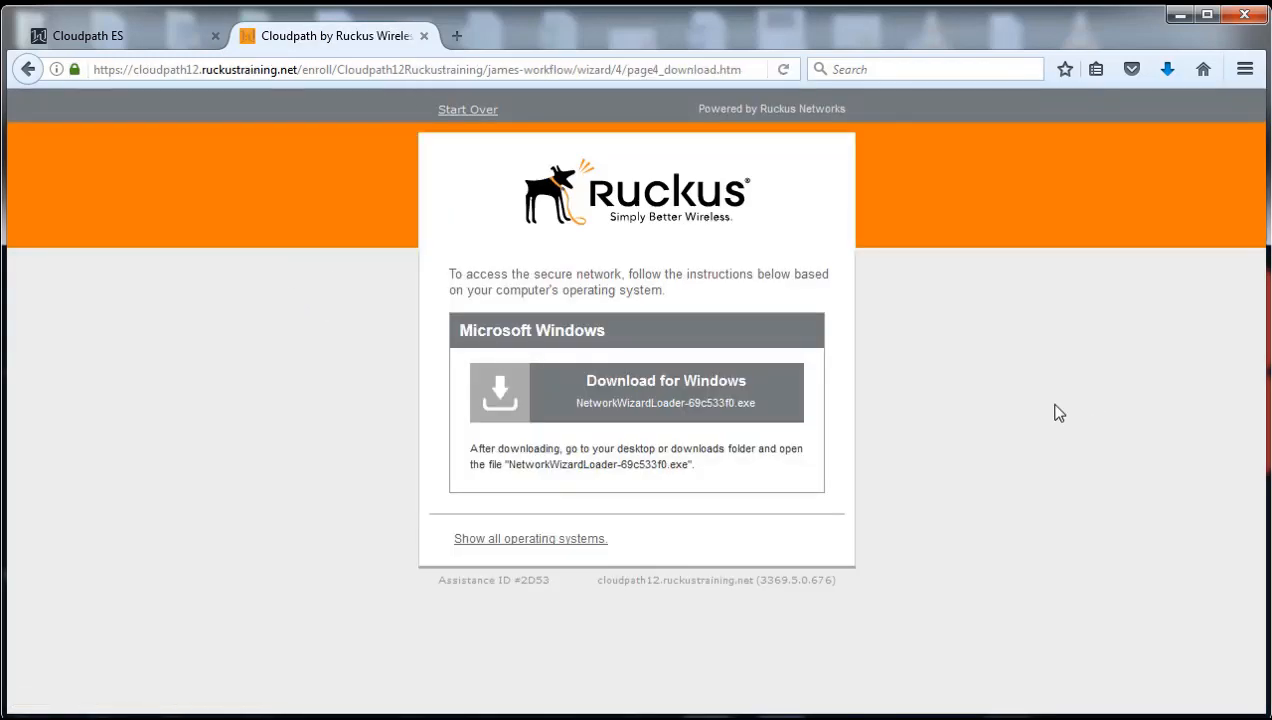